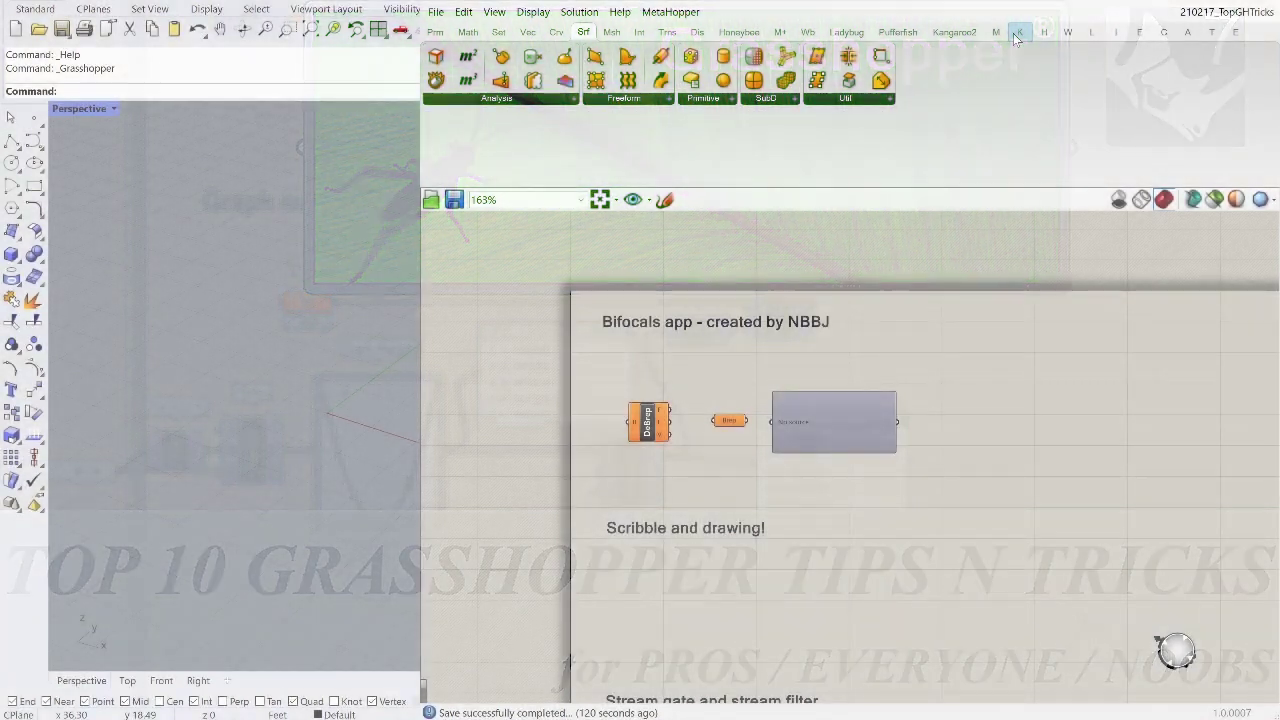
# Step: Place the Bifocals component on the frame's upper edge, just past the end of the "Bifocals app - created by NBBJ" heading
pyautogui.scroll(-10, 811, 361)
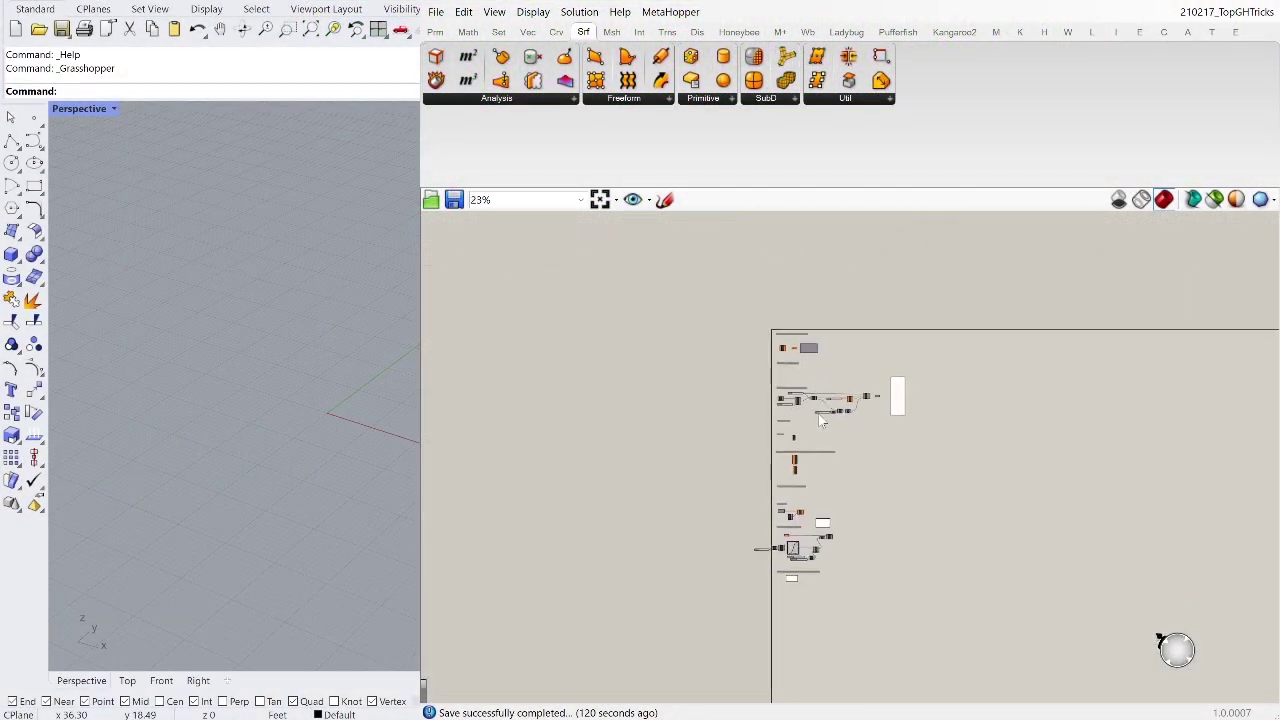
pyautogui.scroll(2, 830, 405)
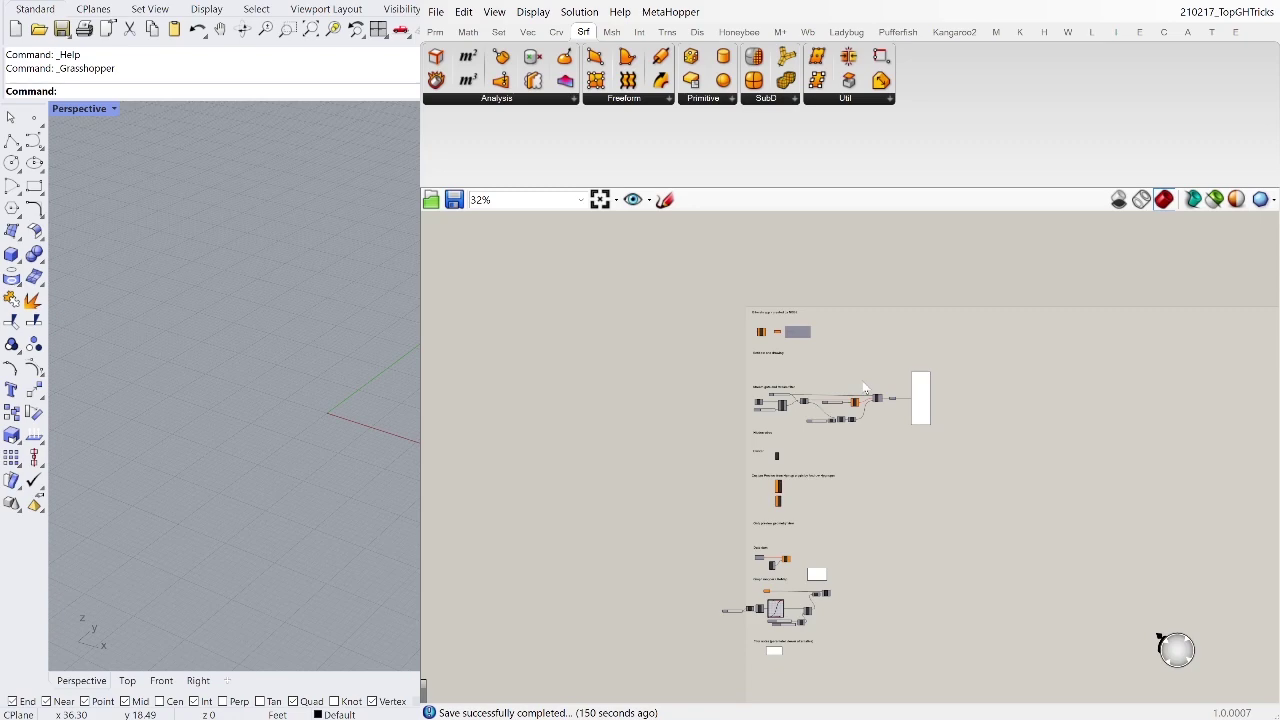
pyautogui.scroll(8, 800, 310)
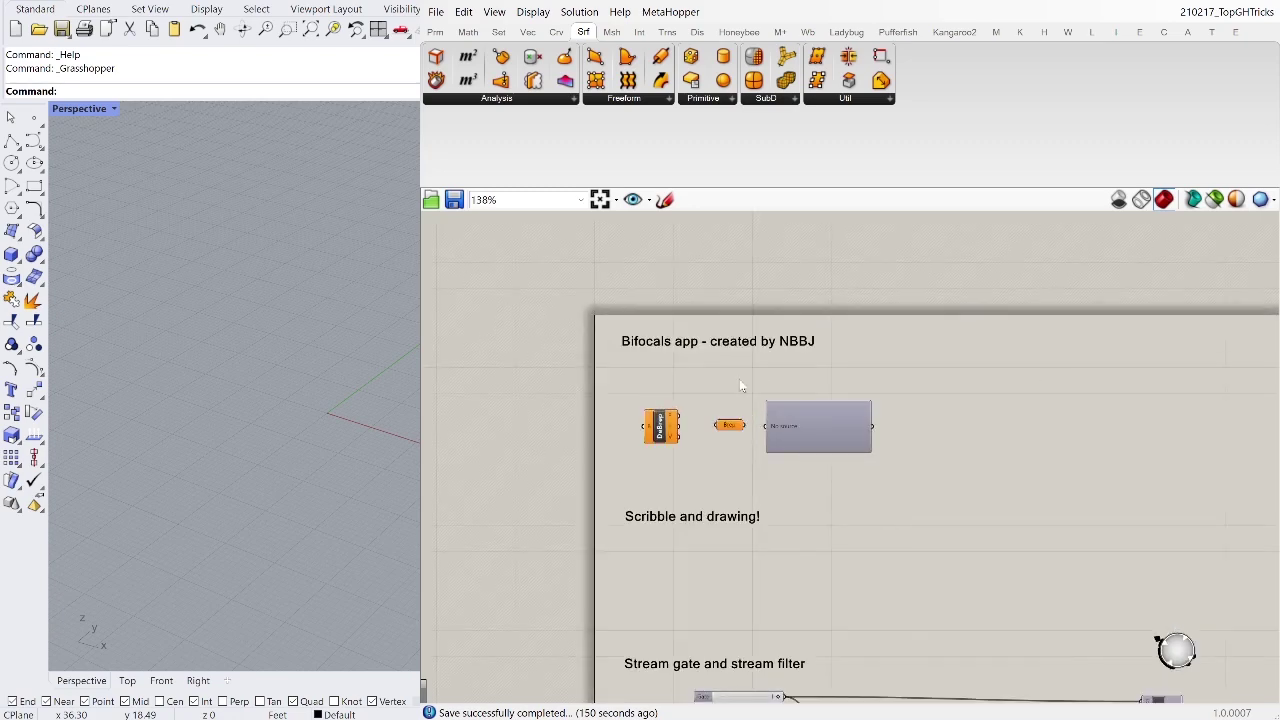
pyautogui.scroll(3, 741, 386)
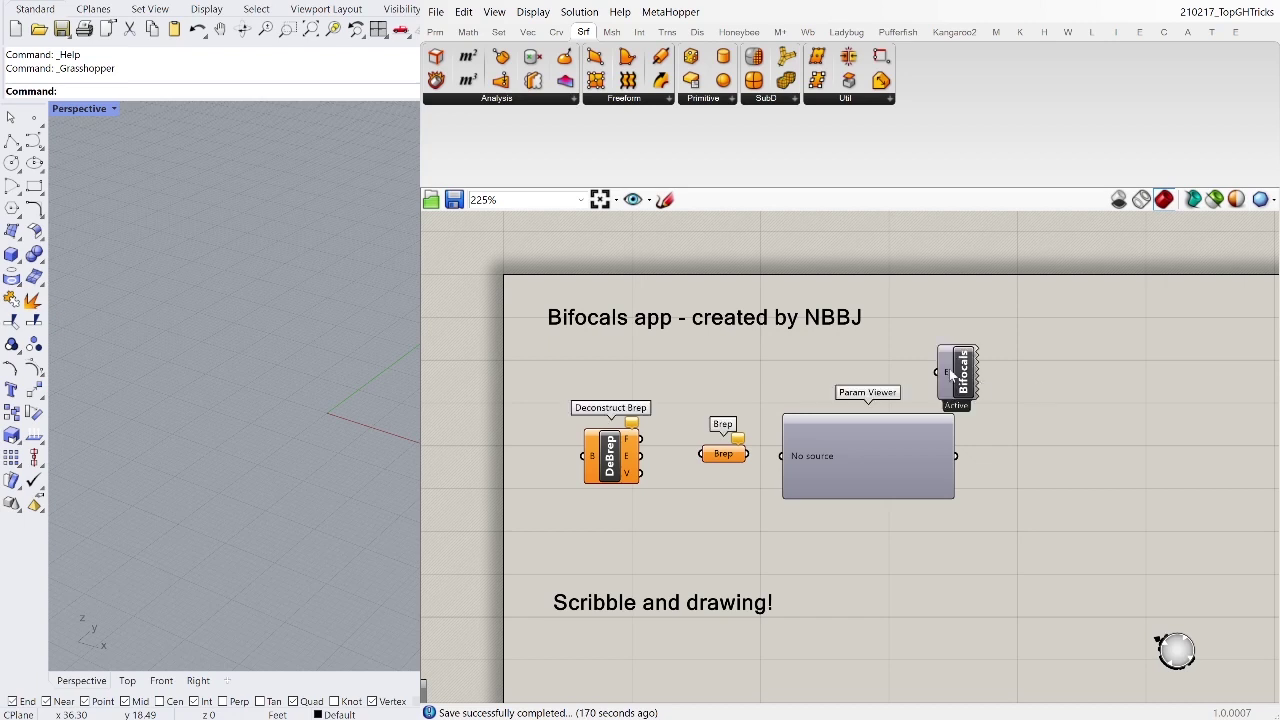
pyautogui.click(945, 352)
pyautogui.moveTo(945, 352)
pyautogui.mouseDown()
pyautogui.moveTo(933, 302)
pyautogui.moveTo(621, 557)
pyautogui.moveTo(978, 310)
pyautogui.mouseUp()
pyautogui.scroll(-3, 1020, 385)
pyautogui.scroll(3, 960, 335)
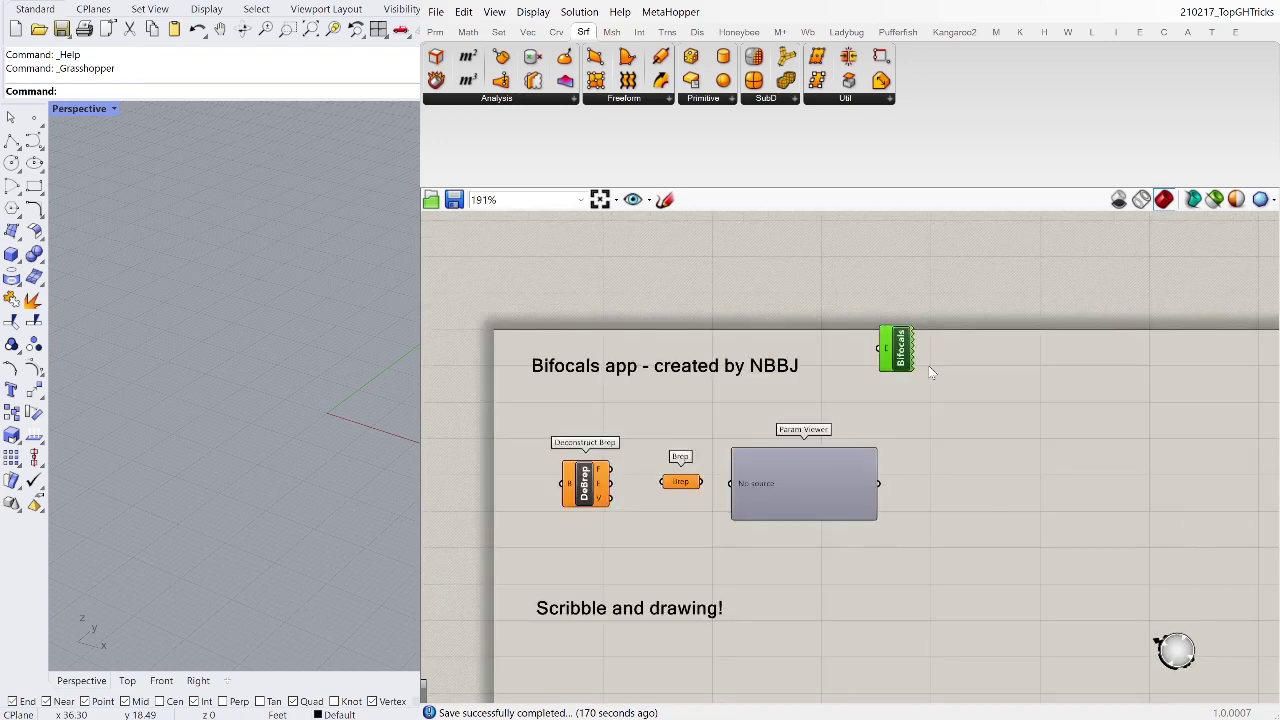
pyautogui.moveTo(900, 362); pyautogui.dragTo(918, 337)
pyautogui.click(976, 405)
pyautogui.scroll(2, 879, 437)
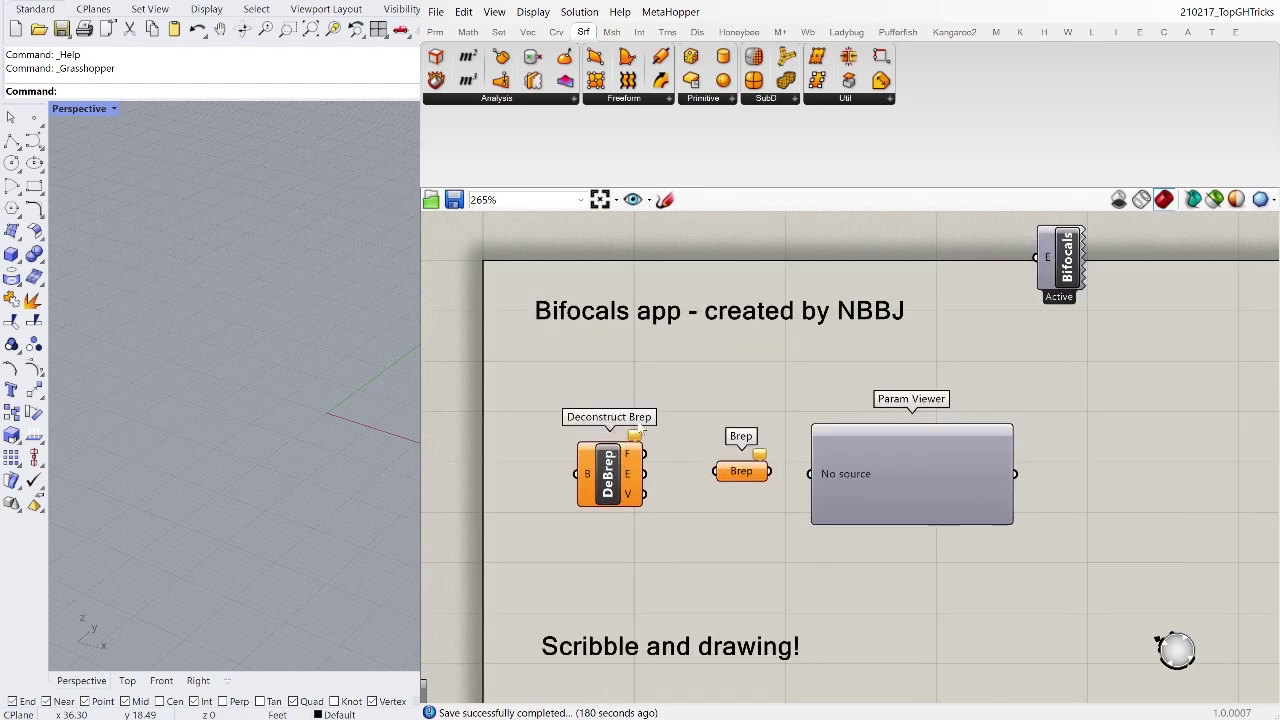
# Step: Add a scribble reading "SCRIBBLE IS NICE" in the empty space below the "Scribble and drawing!" heading
pyautogui.scroll(-3, 777, 539)
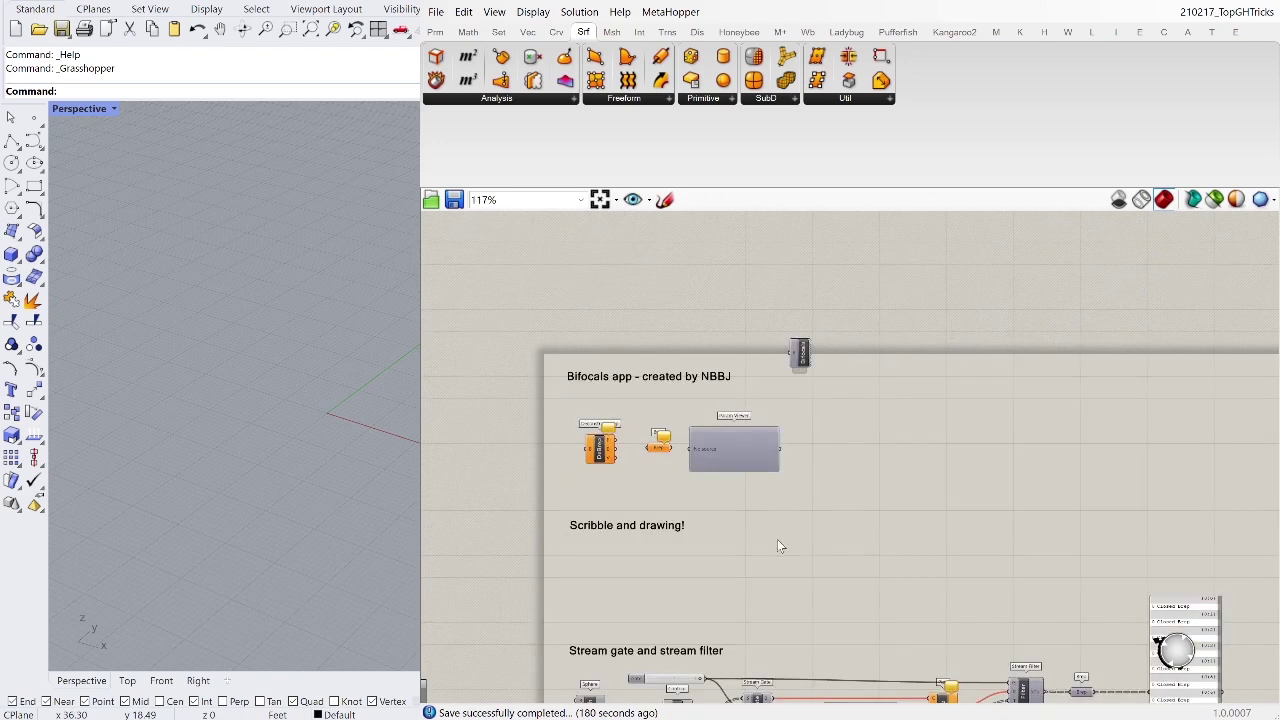
pyautogui.scroll(2, 701, 444)
pyautogui.scroll(3, 701, 444)
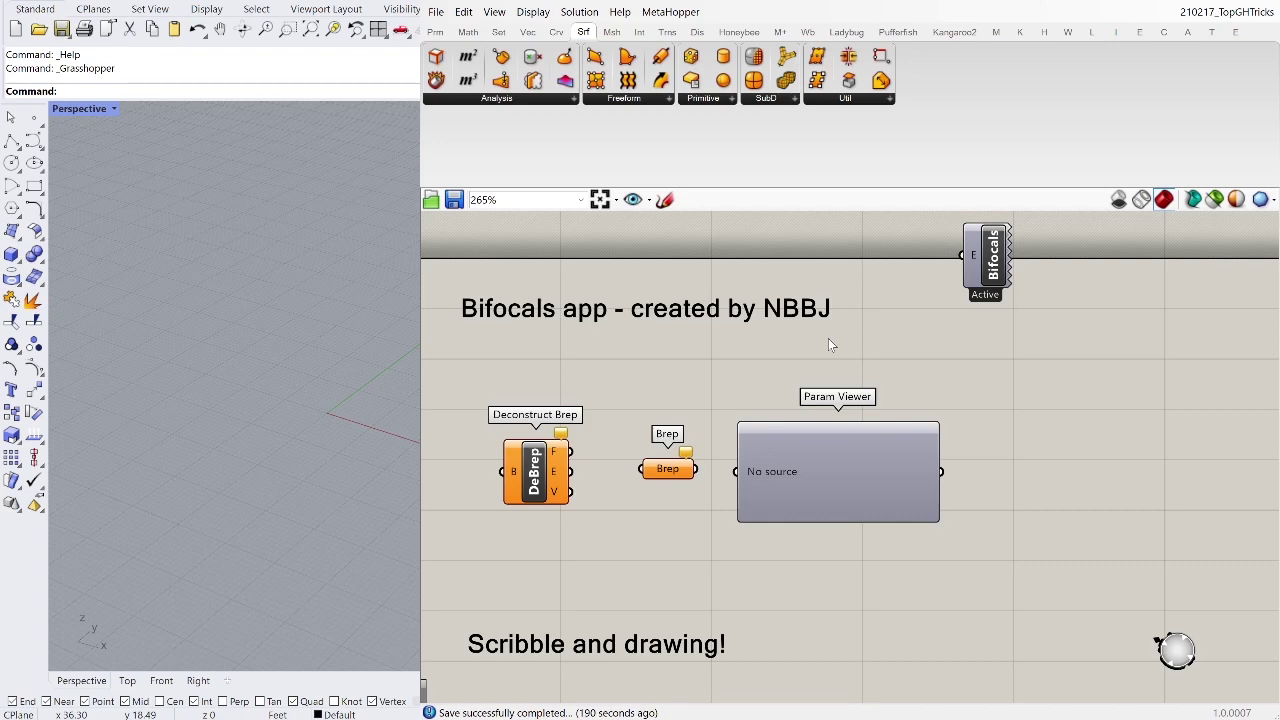
pyautogui.scroll(-2, 852, 352)
pyautogui.moveTo(931, 440); pyautogui.dragTo(917, 377, button='right')
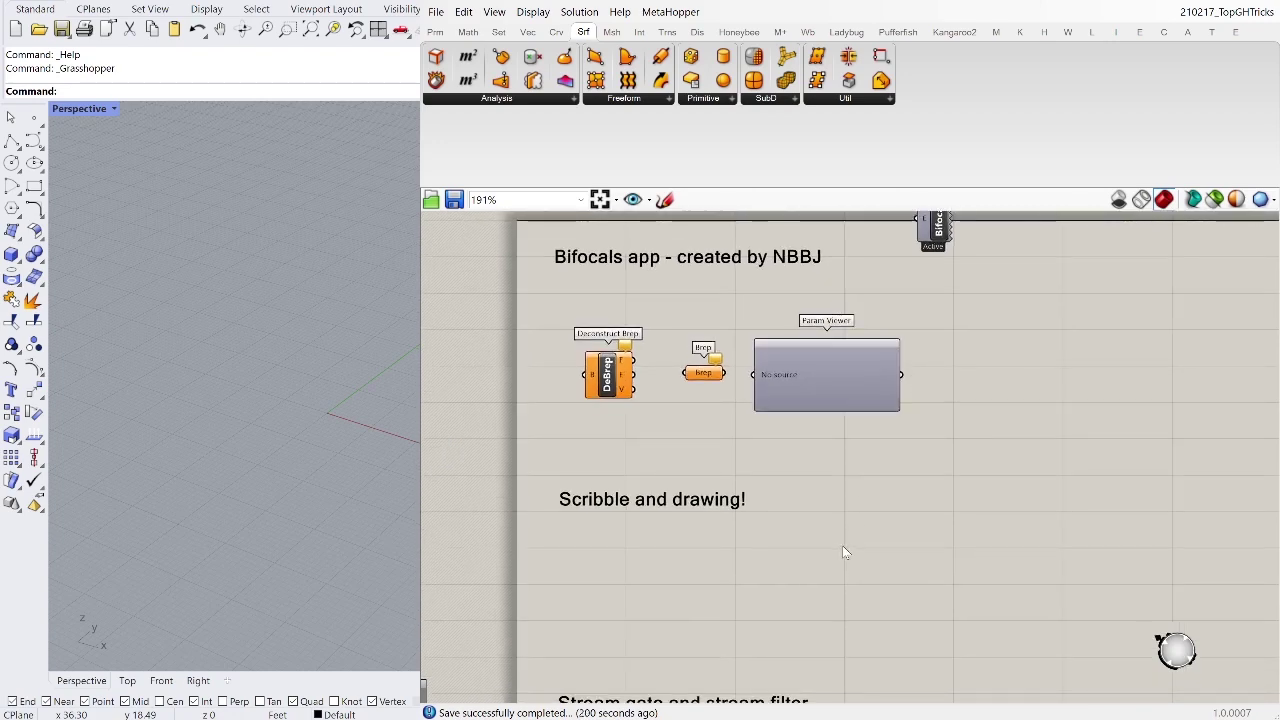
pyautogui.moveTo(843, 542); pyautogui.dragTo(843, 512, button='right')
pyautogui.moveTo(976, 470); pyautogui.dragTo(962, 454, button='right')
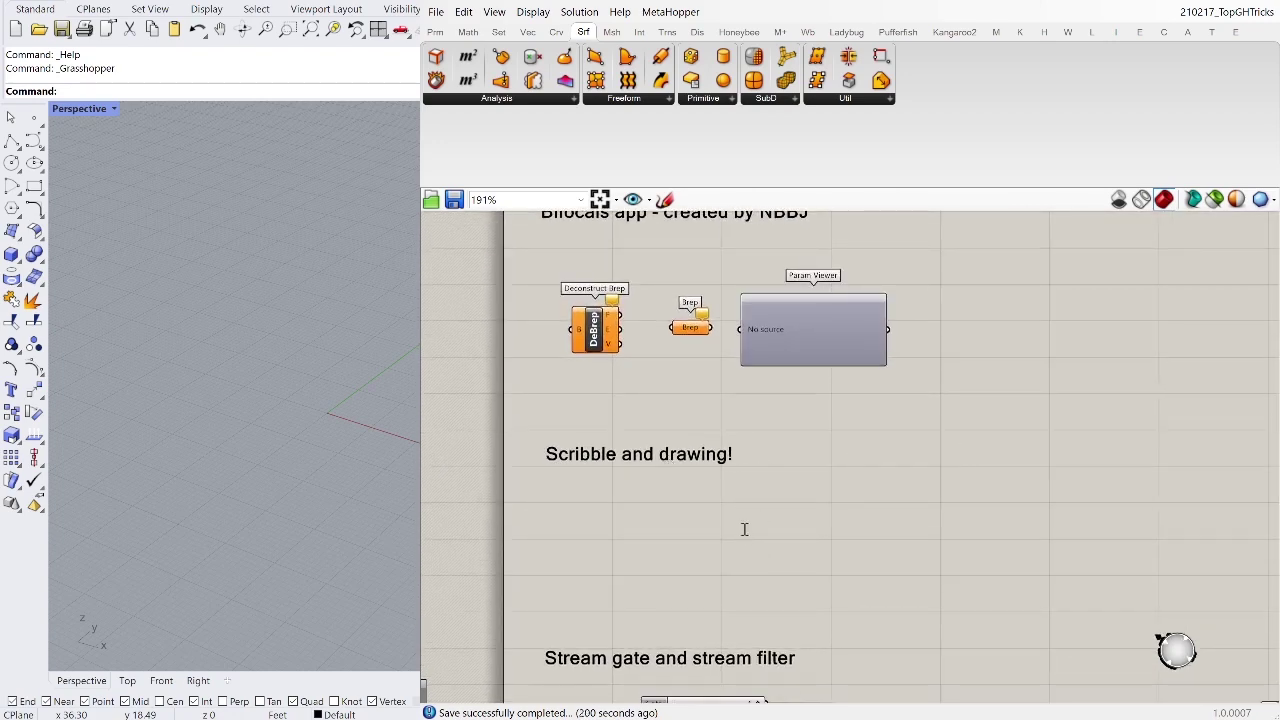
pyautogui.press('Return')
pyautogui.moveTo(746, 536)
pyautogui.mouseDown()
pyautogui.moveTo(614, 457)
pyautogui.moveTo(628, 451)
pyautogui.mouseUp()
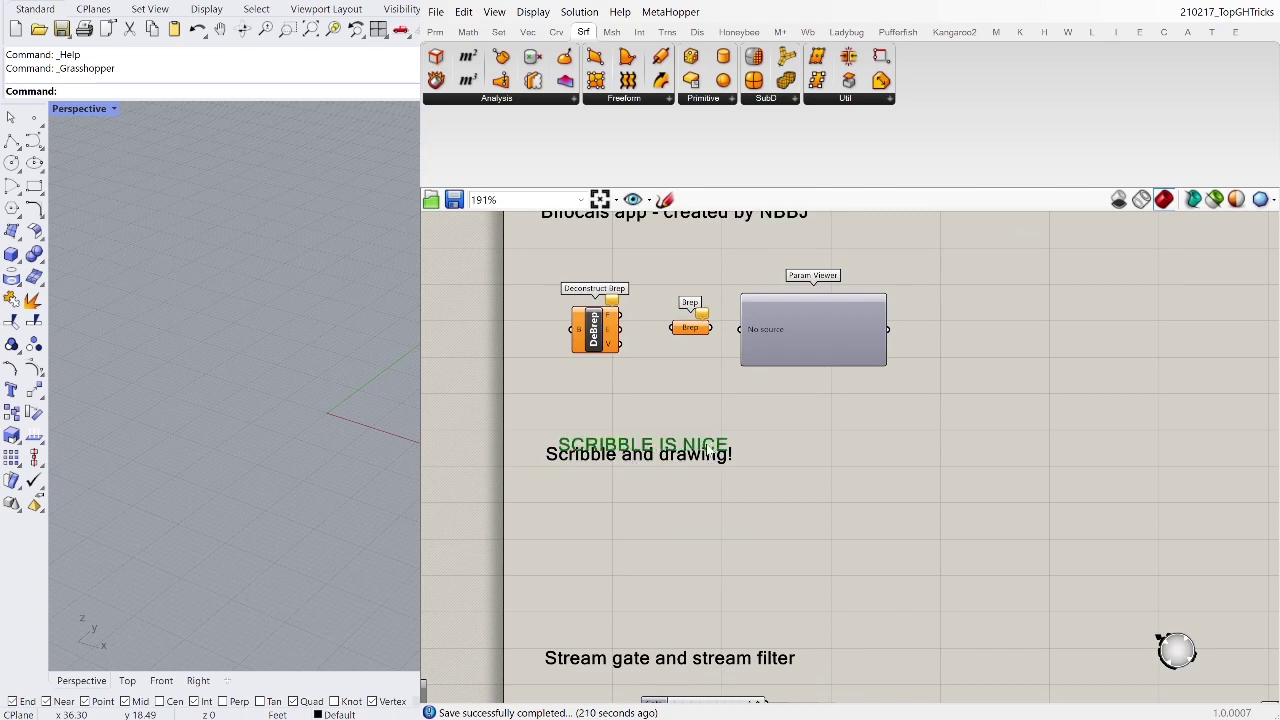
pyautogui.moveTo(703, 457); pyautogui.dragTo(735, 551)
pyautogui.click(834, 513)
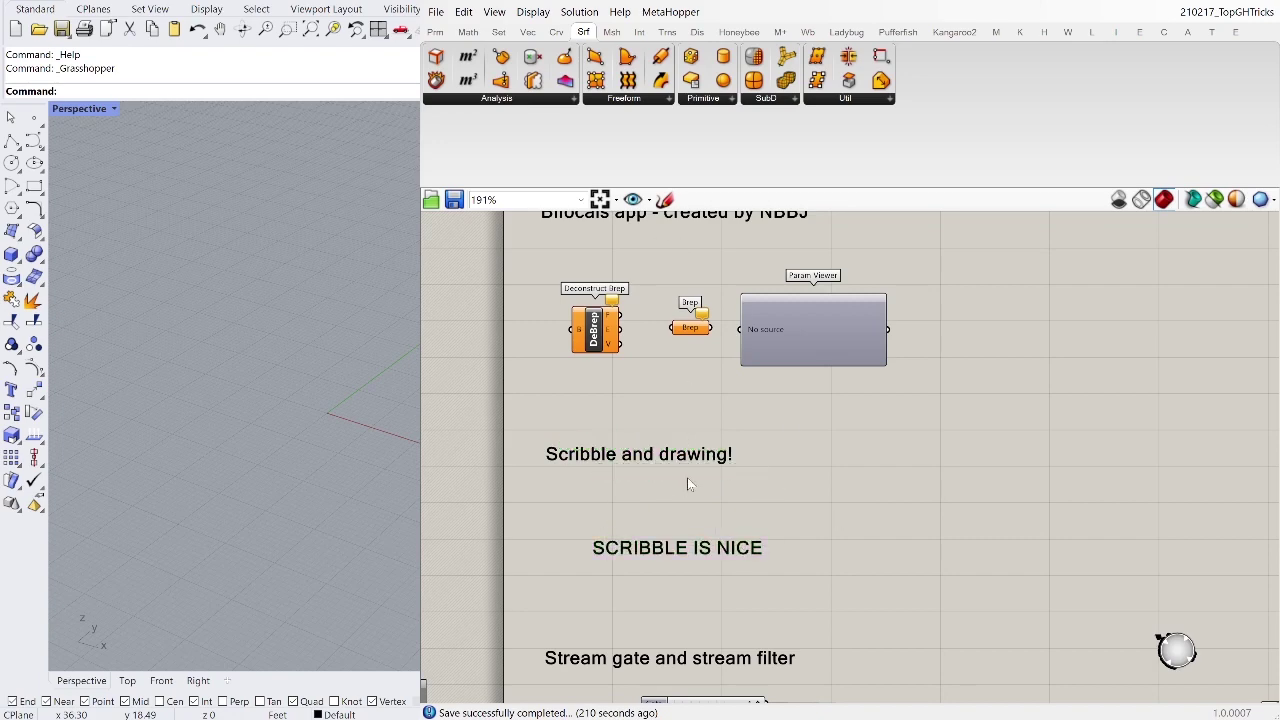
pyautogui.scroll(-2, 683, 470)
pyautogui.moveTo(823, 528)
pyautogui.mouseDown(button='right')
pyautogui.moveTo(734, 254)
pyautogui.moveTo(746, 386)
pyautogui.mouseUp(button='right')
pyautogui.scroll(4, 611, 390)
pyautogui.moveTo(623, 418); pyautogui.dragTo(643, 465, button='right')
pyautogui.moveTo(645, 430)
pyautogui.mouseDown()
pyautogui.moveTo(656, 419)
pyautogui.moveTo(607, 428)
pyautogui.moveTo(656, 424)
pyautogui.moveTo(647, 433)
pyautogui.mouseUp()
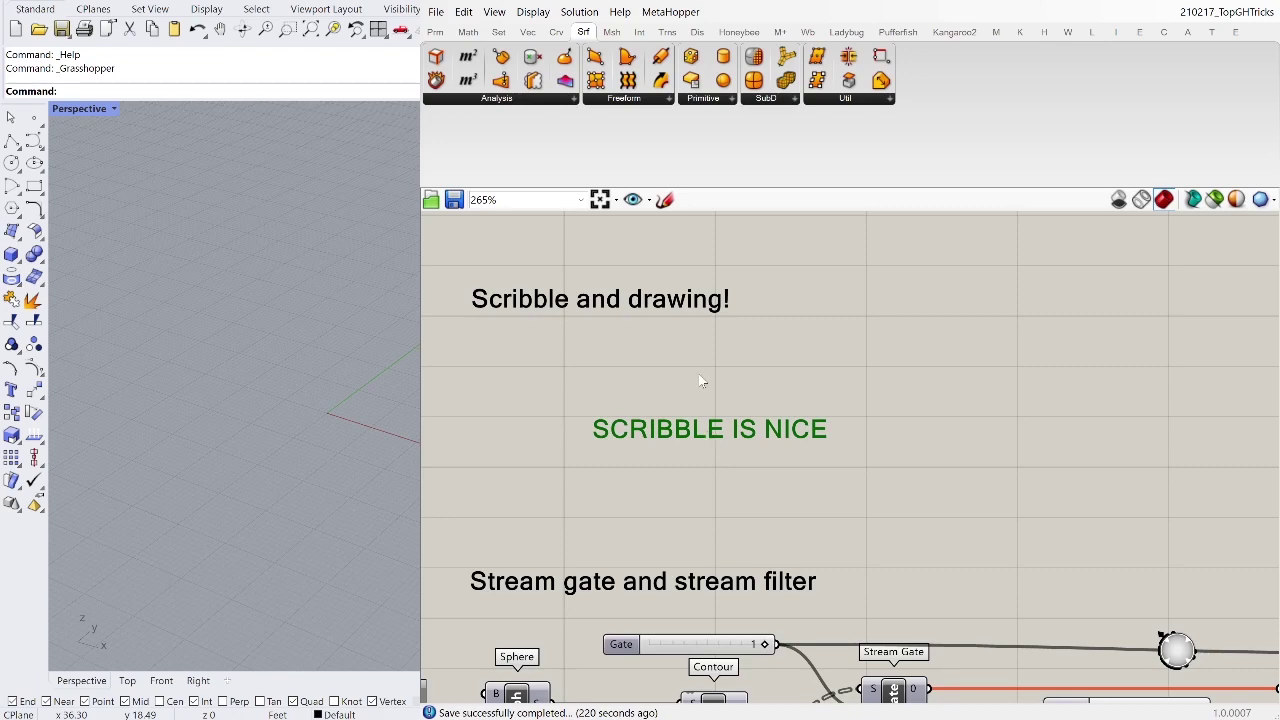
pyautogui.click(714, 306)
pyautogui.scroll(-2, 678, 400)
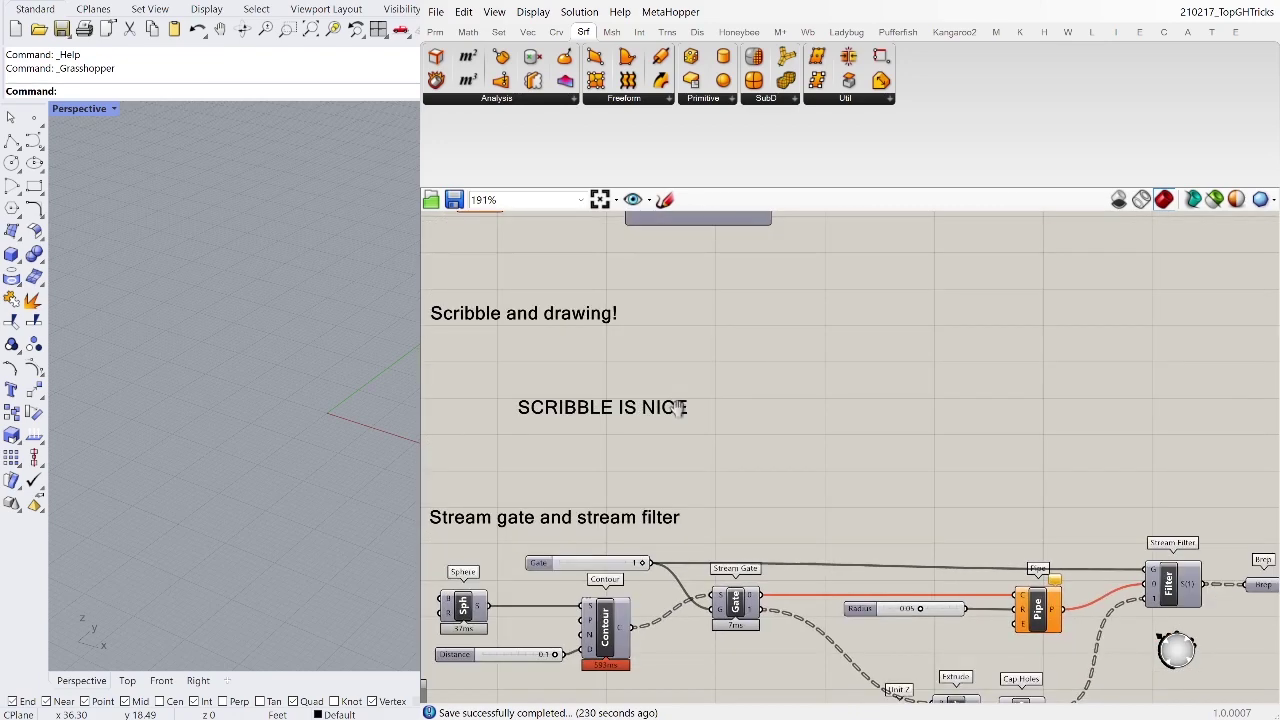
pyautogui.scroll(1, 636, 456)
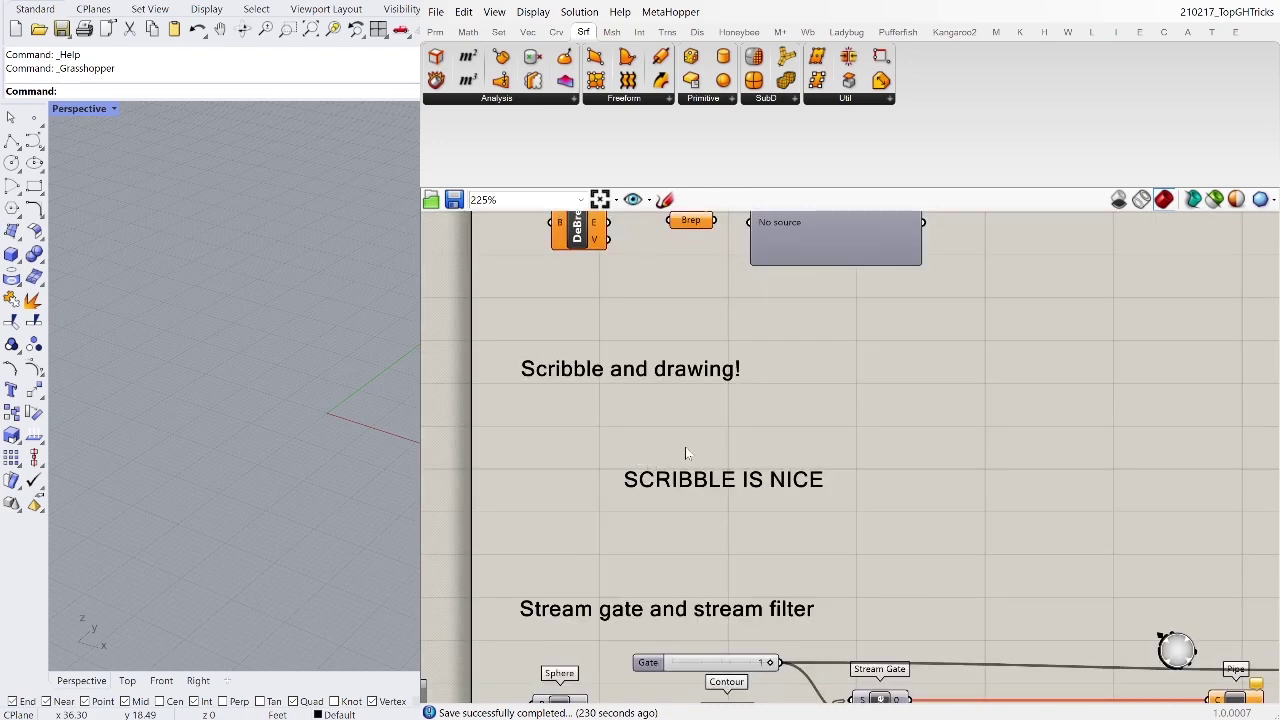
# Step: Sketch a freehand loop around the "SCRIBBLE IS NICE" text and an arrow from it up to the Param Viewer
pyautogui.moveTo(709, 484)
pyautogui.mouseDown()
pyautogui.moveTo(704, 461)
pyautogui.moveTo(704, 477)
pyautogui.mouseUp()
pyautogui.click(704, 268)
pyautogui.click(676, 240)
pyautogui.click(662, 202)
pyautogui.moveTo(662, 424)
pyautogui.mouseDown()
pyautogui.moveTo(650, 424)
pyautogui.moveTo(678, 548)
pyautogui.moveTo(836, 452)
pyautogui.moveTo(644, 437)
pyautogui.mouseUp()
pyautogui.scroll(-3, 812, 474)
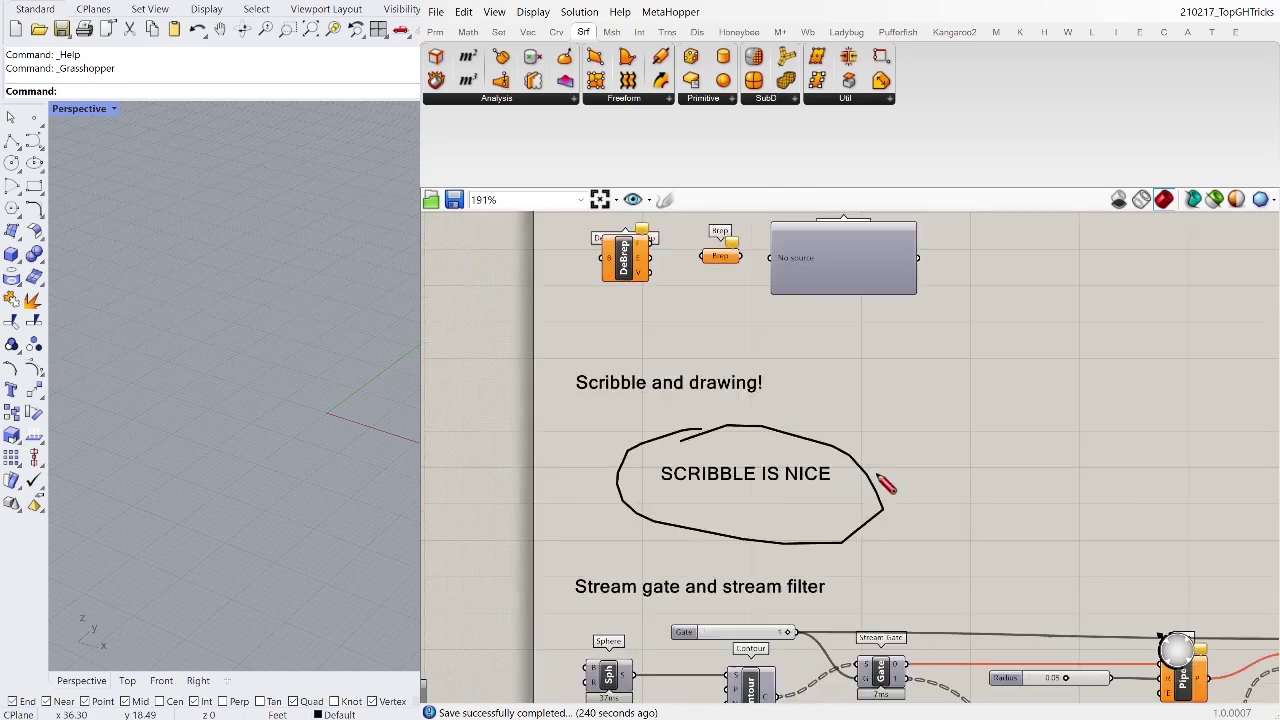
pyautogui.moveTo(880, 480)
pyautogui.mouseDown()
pyautogui.moveTo(908, 356)
pyautogui.moveTo(944, 377)
pyautogui.mouseUp()
pyautogui.scroll(2, 930, 420)
pyautogui.press('Escape')
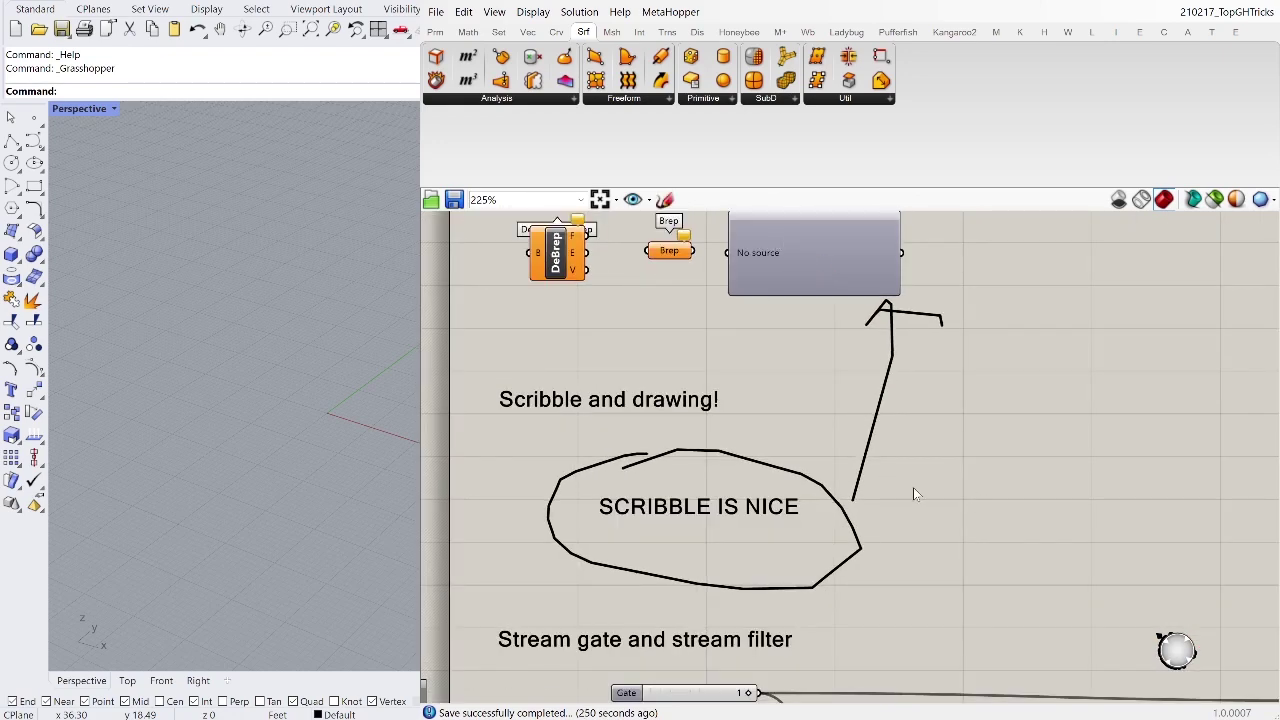
# Step: Delete the freehand loop and arrow around the "SCRIBBLE IS NICE" text
pyautogui.scroll(-1, 905, 483)
pyautogui.click(864, 526)
pyautogui.press('Delete')
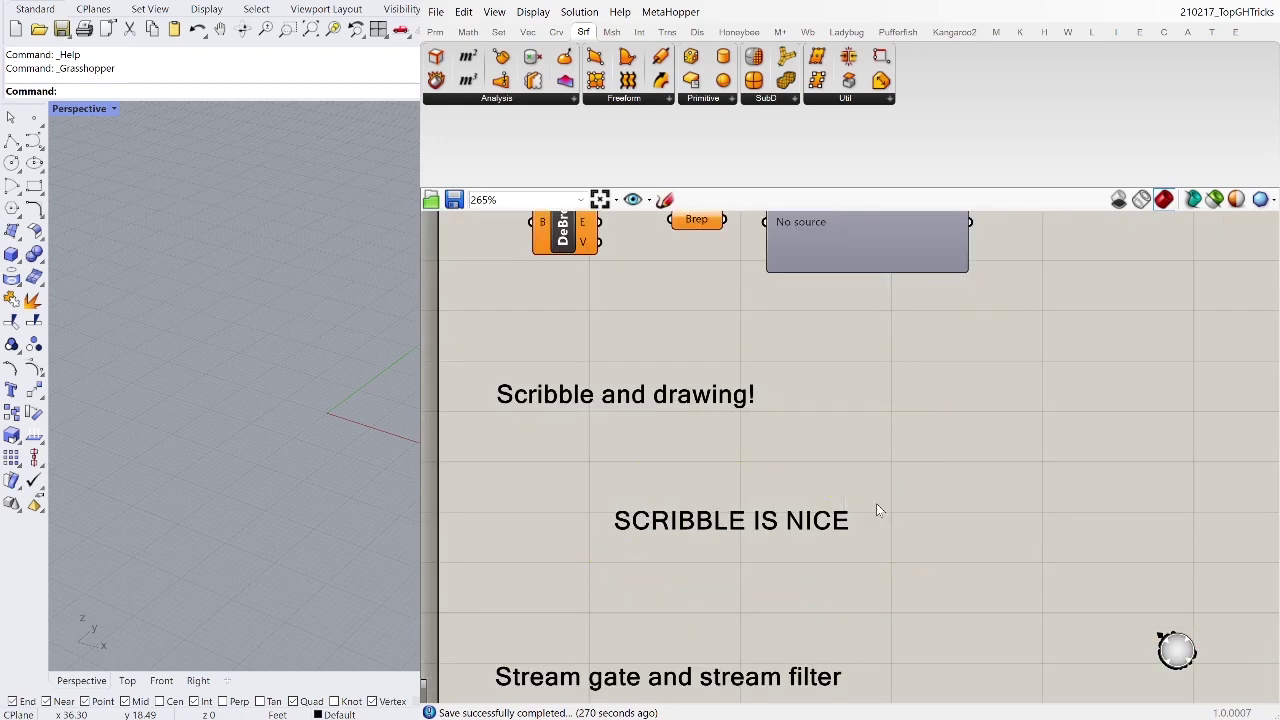
# Step: Examine the stream gate and stream filter definition, from the Sphere and Contour components through to the Stream Filter
pyautogui.scroll(-1, 876, 503)
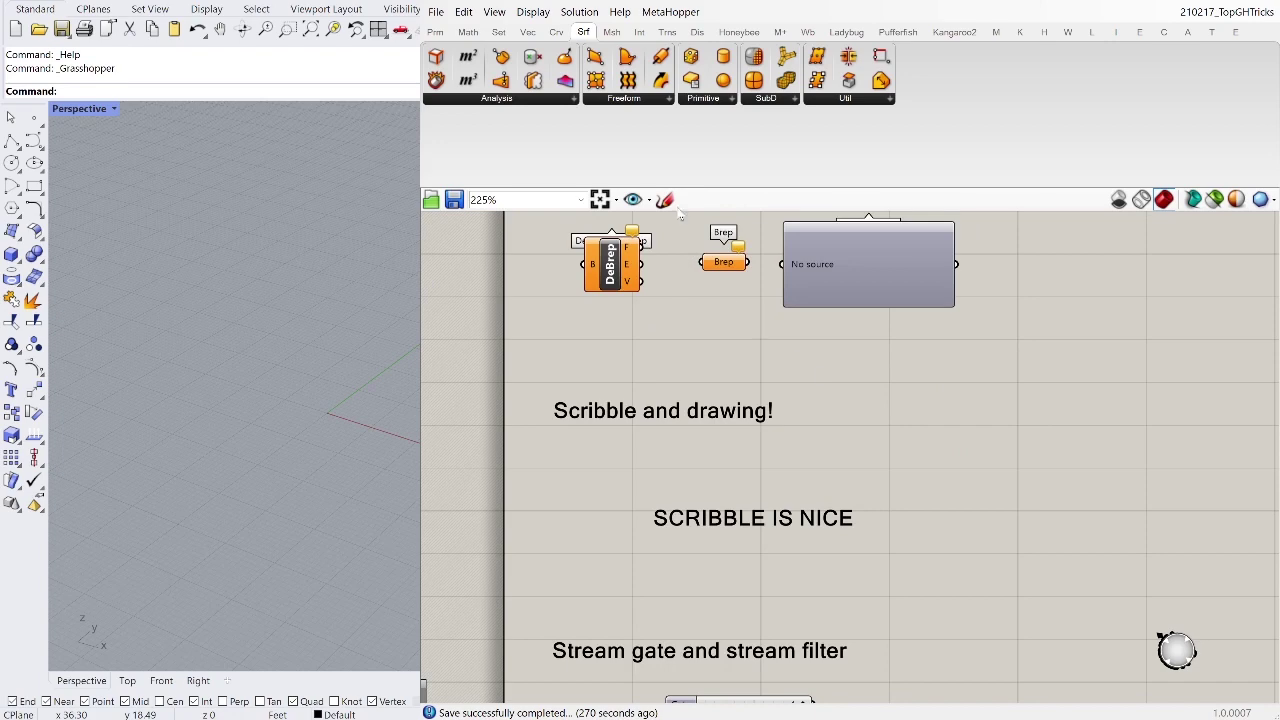
pyautogui.moveTo(789, 517)
pyautogui.mouseDown(button='right')
pyautogui.moveTo(777, 501)
pyautogui.moveTo(797, 506)
pyautogui.mouseUp(button='right')
pyautogui.scroll(-1, 757, 488)
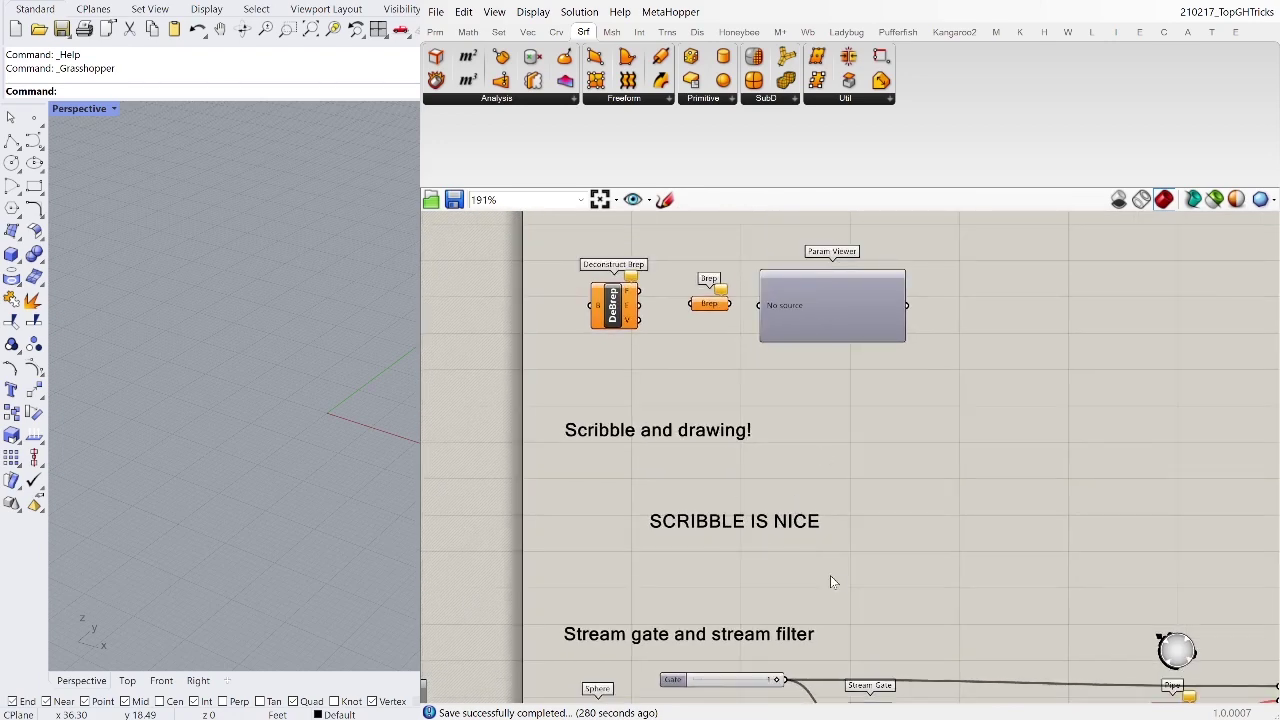
pyautogui.moveTo(830, 575); pyautogui.dragTo(803, 423, button='right')
pyautogui.scroll(-1, 803, 423)
pyautogui.moveTo(851, 471); pyautogui.dragTo(830, 436, button='right')
pyautogui.scroll(1, 1160, 497)
pyautogui.moveTo(1205, 515); pyautogui.dragTo(1206, 510)
pyautogui.scroll(-1, 1206, 510)
pyautogui.click(967, 460)
pyautogui.moveTo(967, 460); pyautogui.dragTo(930, 460, button='right')
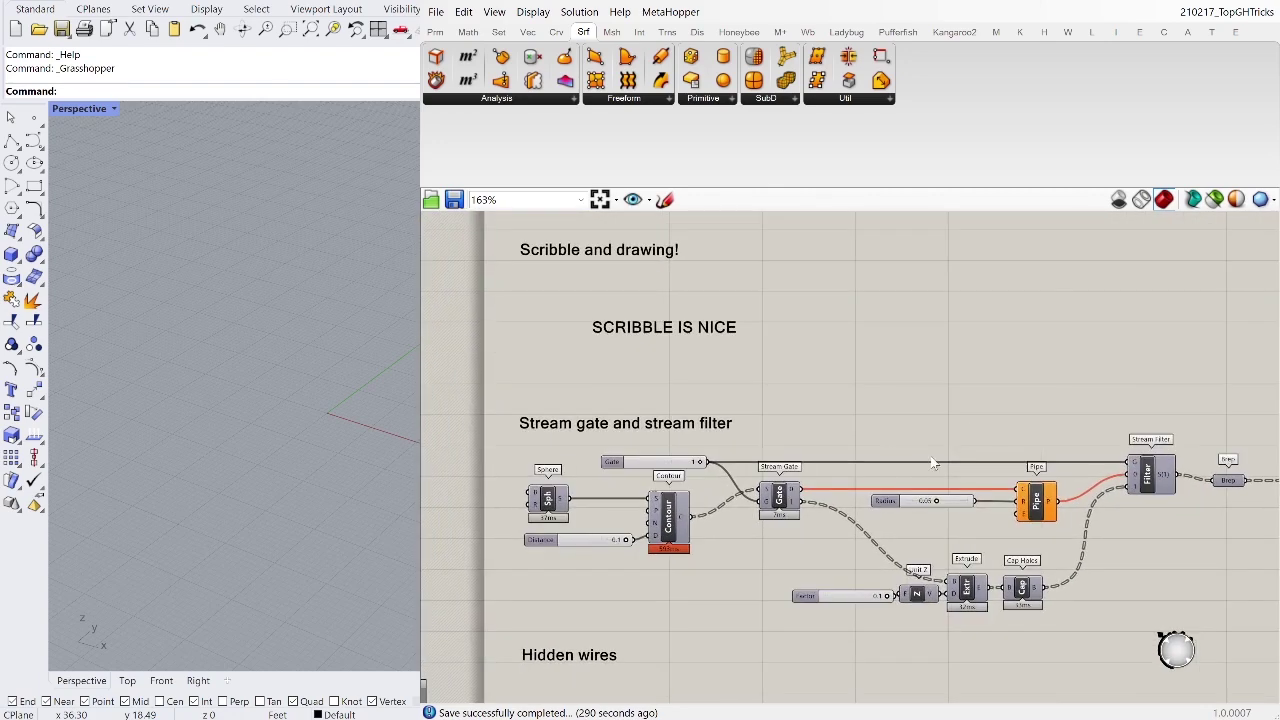
pyautogui.scroll(-1, 855, 446)
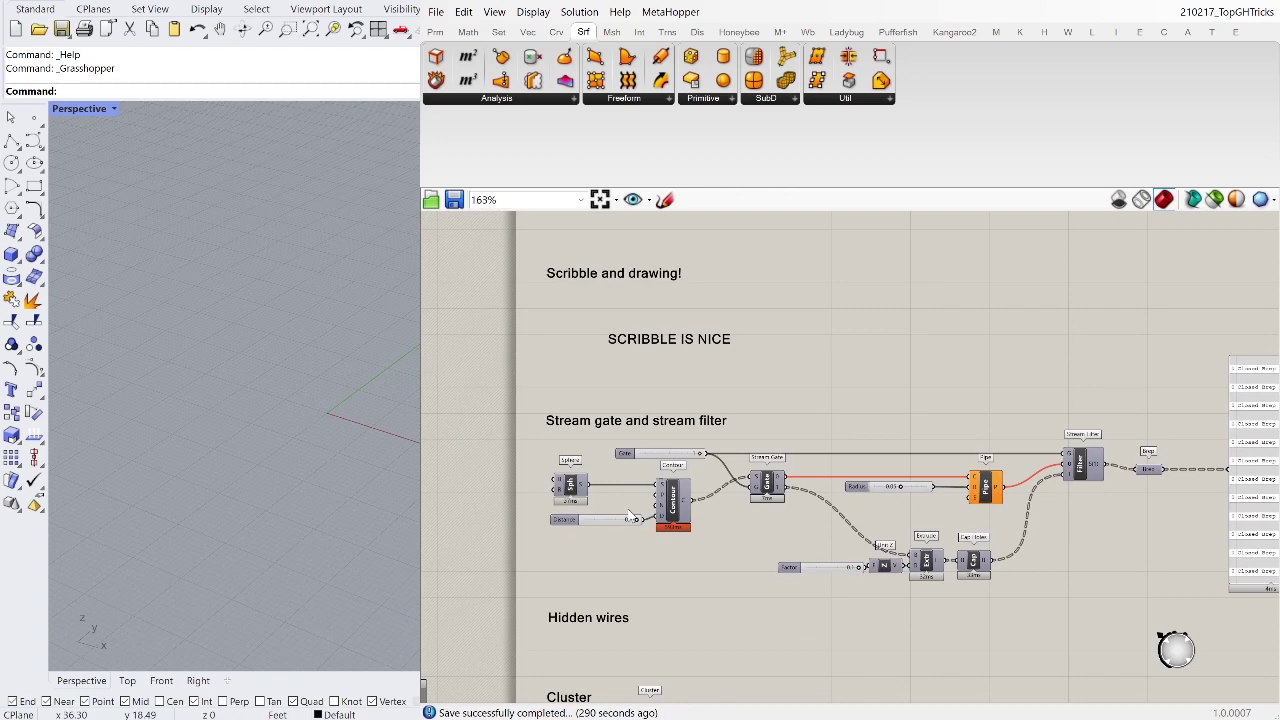
pyautogui.scroll(1, 635, 509)
pyautogui.scroll(1, 635, 509)
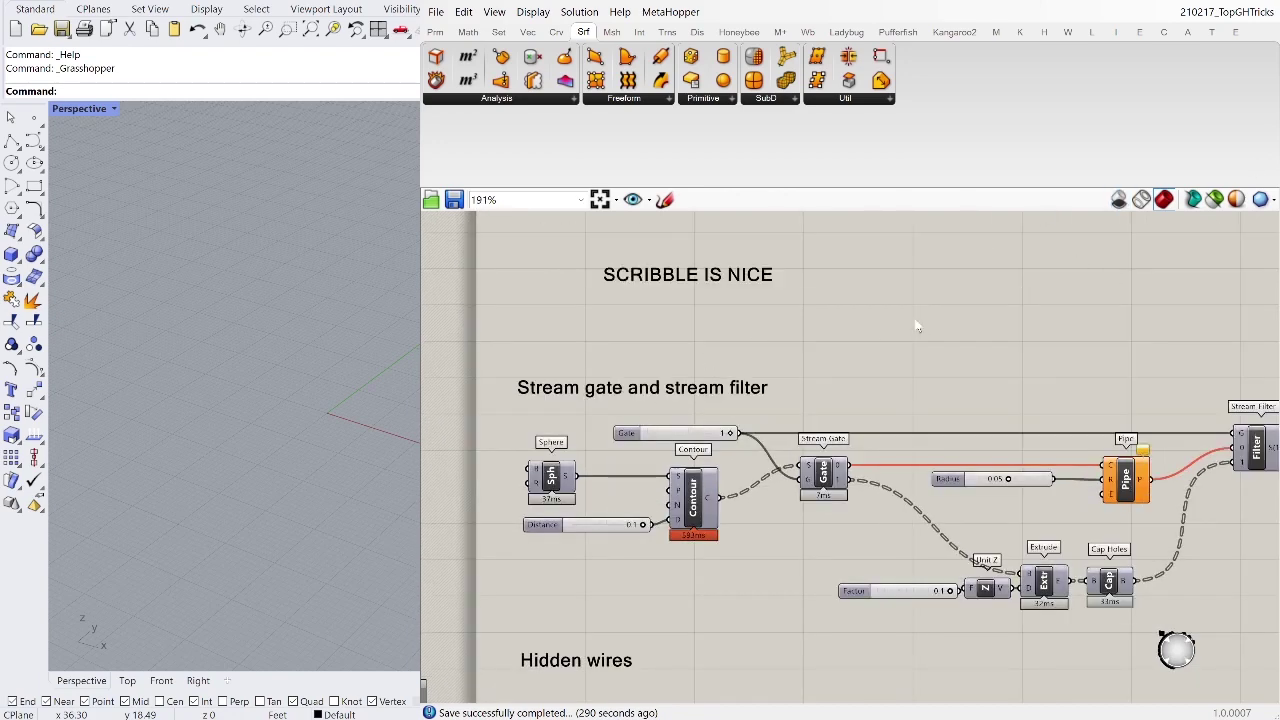
pyautogui.scroll(-1, 762, 390)
pyautogui.scroll(1, 779, 475)
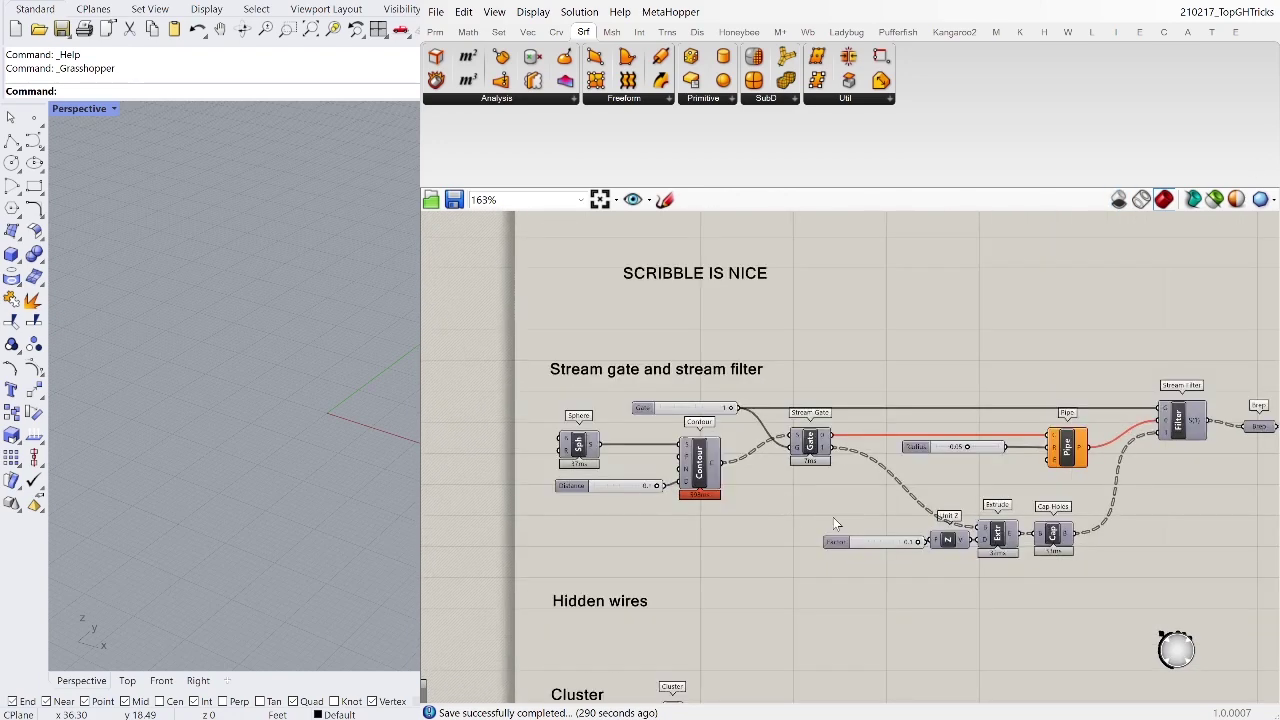
# Step: Turn on the preview of the Sphere and Contour components in the stream gate example
pyautogui.moveTo(767, 533); pyautogui.dragTo(521, 437)
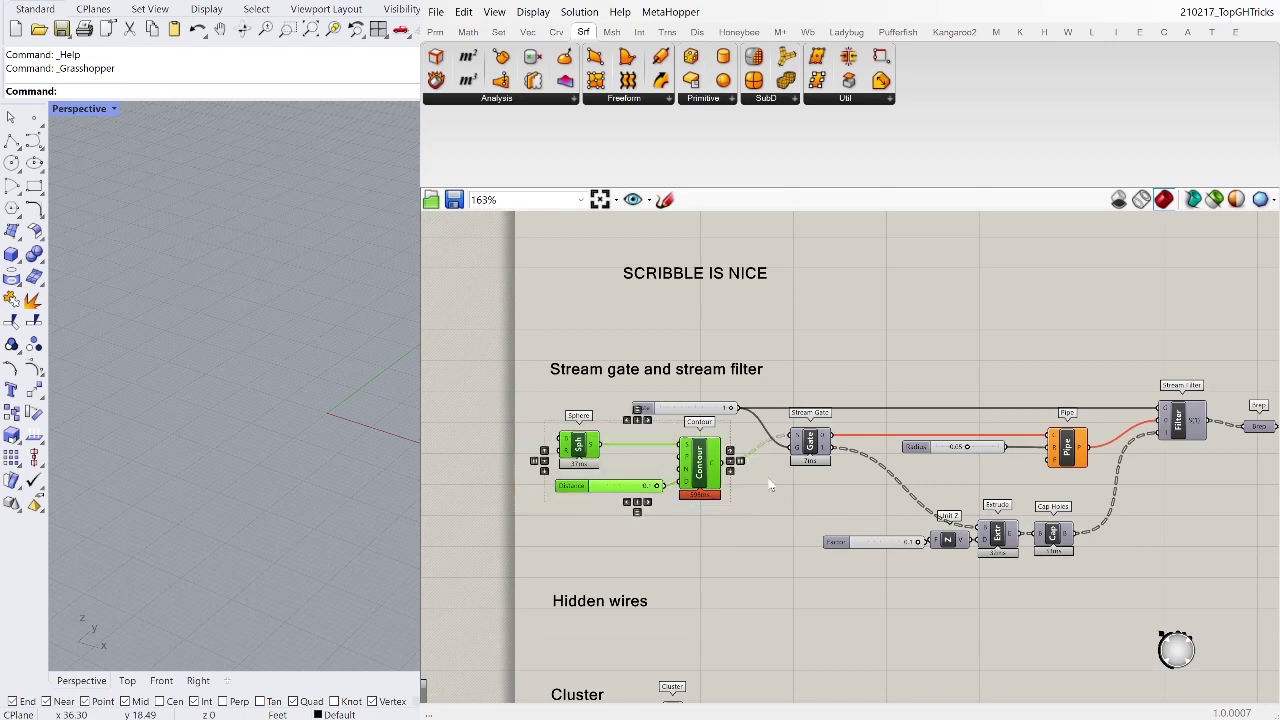
pyautogui.hotkey('ctrl', 'q')
pyautogui.click(802, 488)
pyautogui.scroll(5, 274, 416)
pyautogui.scroll(6, 357, 411)
# Step: Run the Grid command in Rhino to bring up the grid properties
pyautogui.write('Grid')
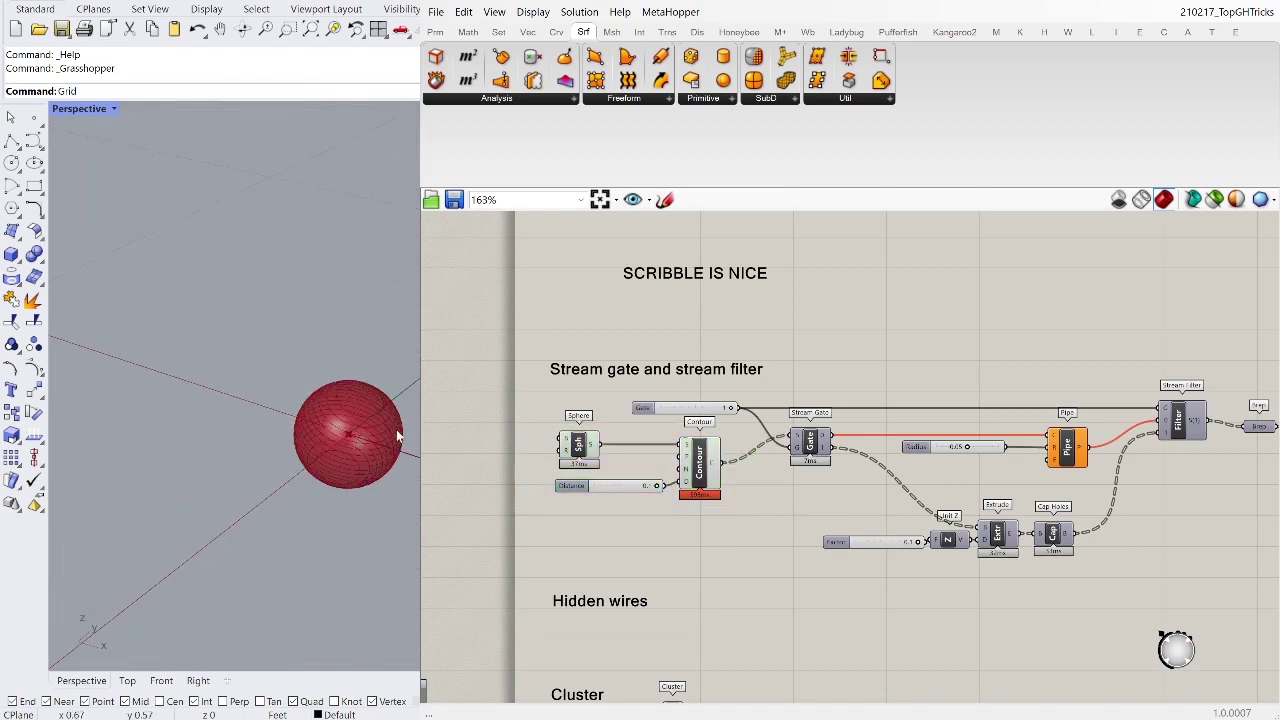
pyautogui.press('Return')
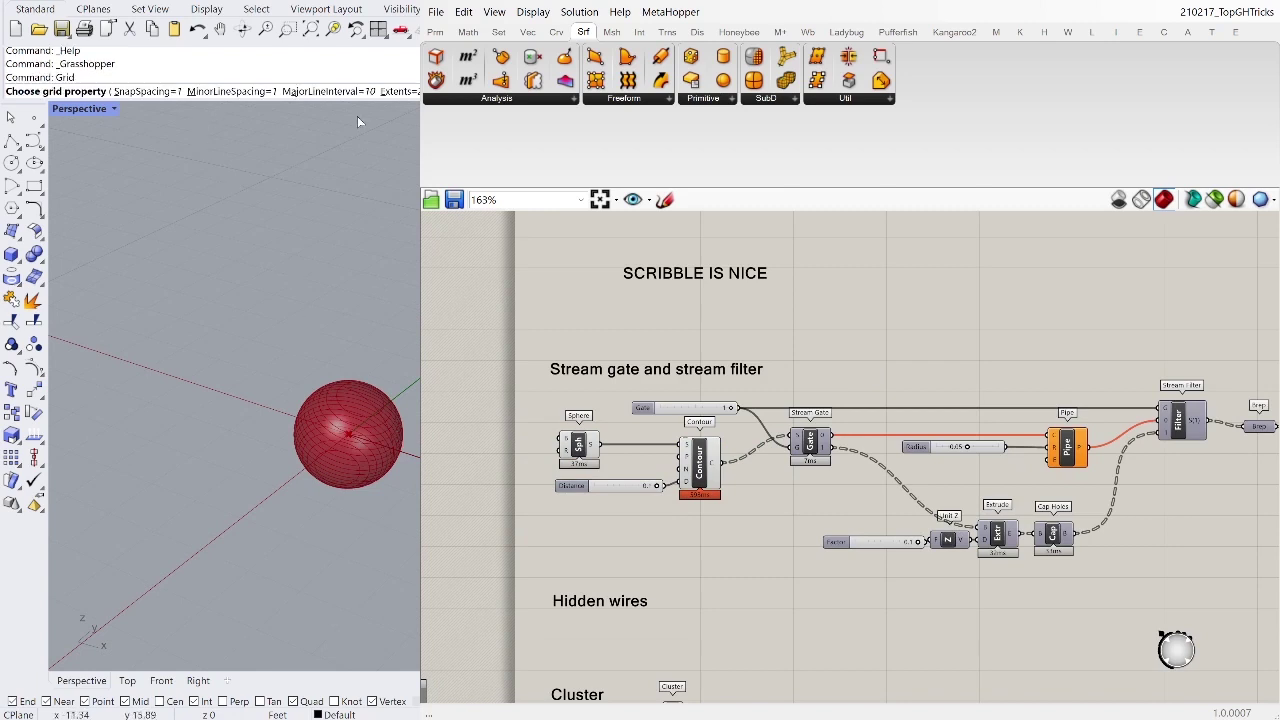
pyautogui.moveTo(371, 454)
pyautogui.mouseDown(button='right')
pyautogui.moveTo(377, 412)
pyautogui.moveTo(370, 450)
pyautogui.mouseUp(button='right')
pyautogui.scroll(8, 374, 422)
pyautogui.scroll(1, 596, 463)
pyautogui.scroll(1, 600, 462)
# Step: Examine the Sphere and Contour components along with their previewed geometry in the Perspective viewport
pyautogui.click(572, 440)
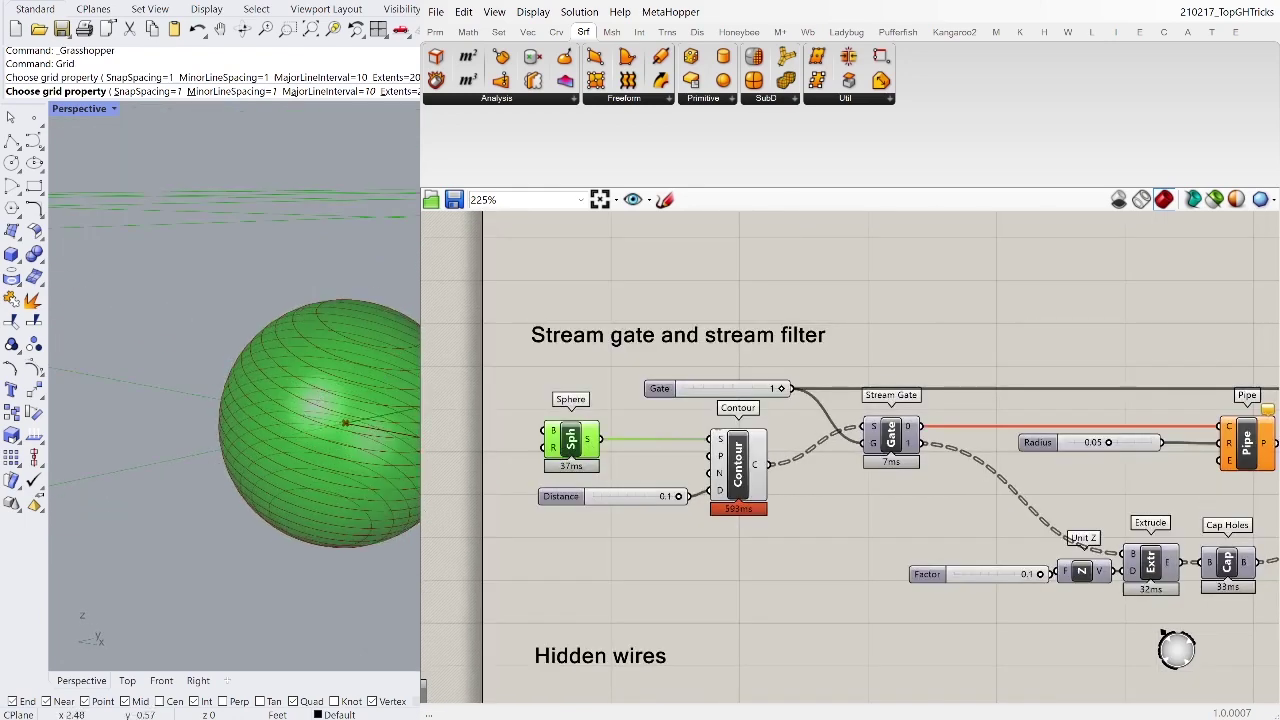
pyautogui.moveTo(410, 462); pyautogui.dragTo(378, 465, button='right')
pyautogui.click(693, 587)
pyautogui.click(737, 465)
pyautogui.scroll(-1, 785, 509)
pyautogui.moveTo(865, 520)
pyautogui.mouseDown(button='right')
pyautogui.moveTo(742, 480)
pyautogui.moveTo(683, 527)
pyautogui.moveTo(718, 500)
pyautogui.mouseUp(button='right')
pyautogui.click(718, 500)
pyautogui.scroll(-1, 718, 500)
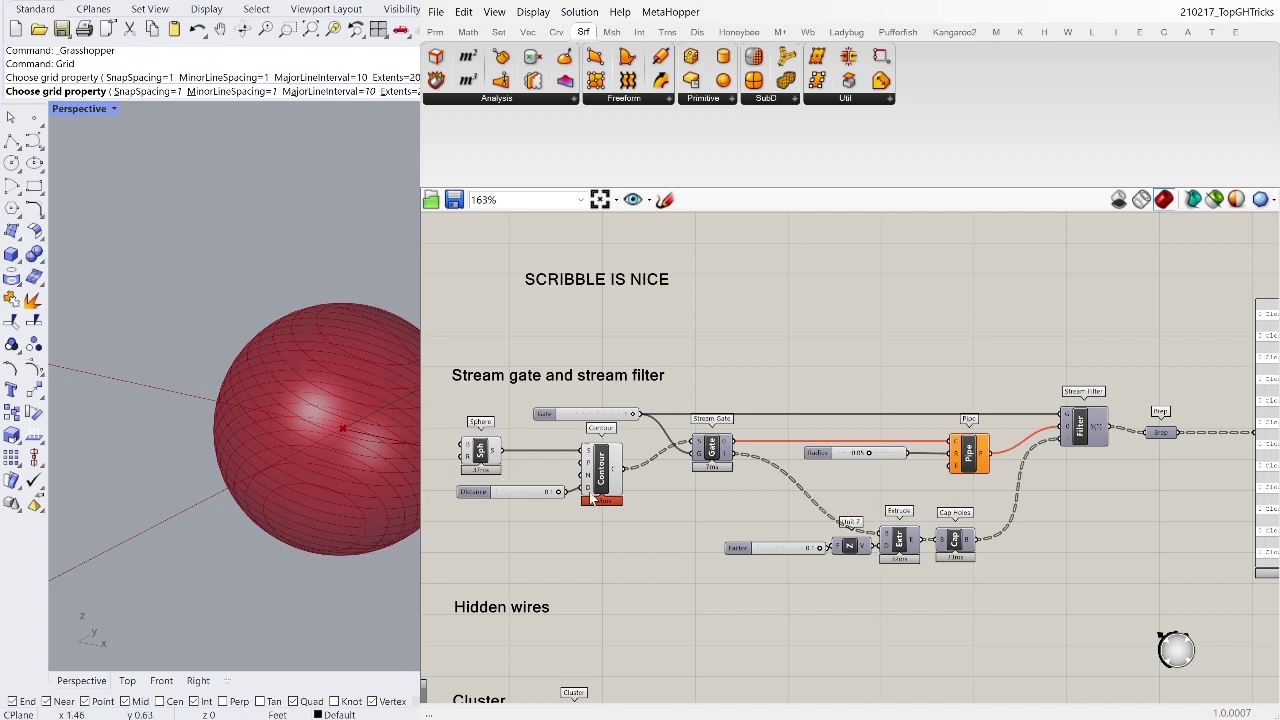
# Step: Group the Stream Gate and Stream Filter components together
pyautogui.scroll(2, 1001, 424)
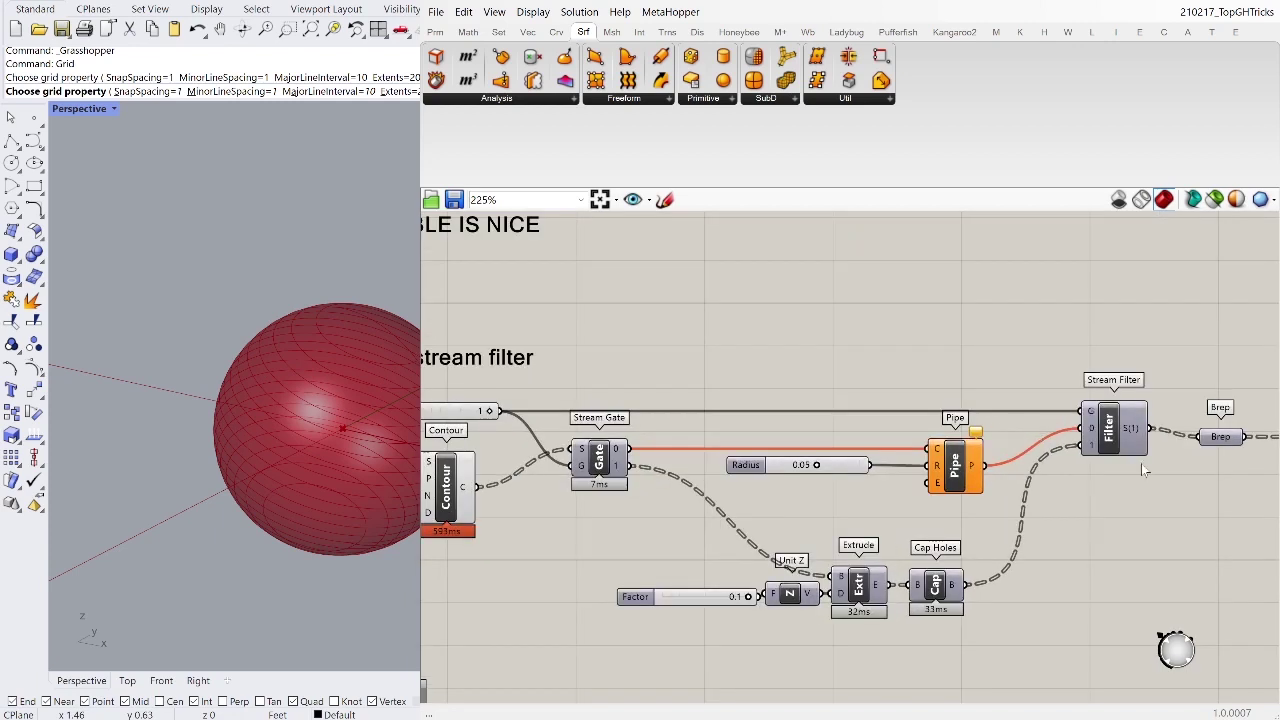
pyautogui.click(1125, 435)
pyautogui.keyDown('shift'); pyautogui.click(590, 480); pyautogui.keyUp('shift')
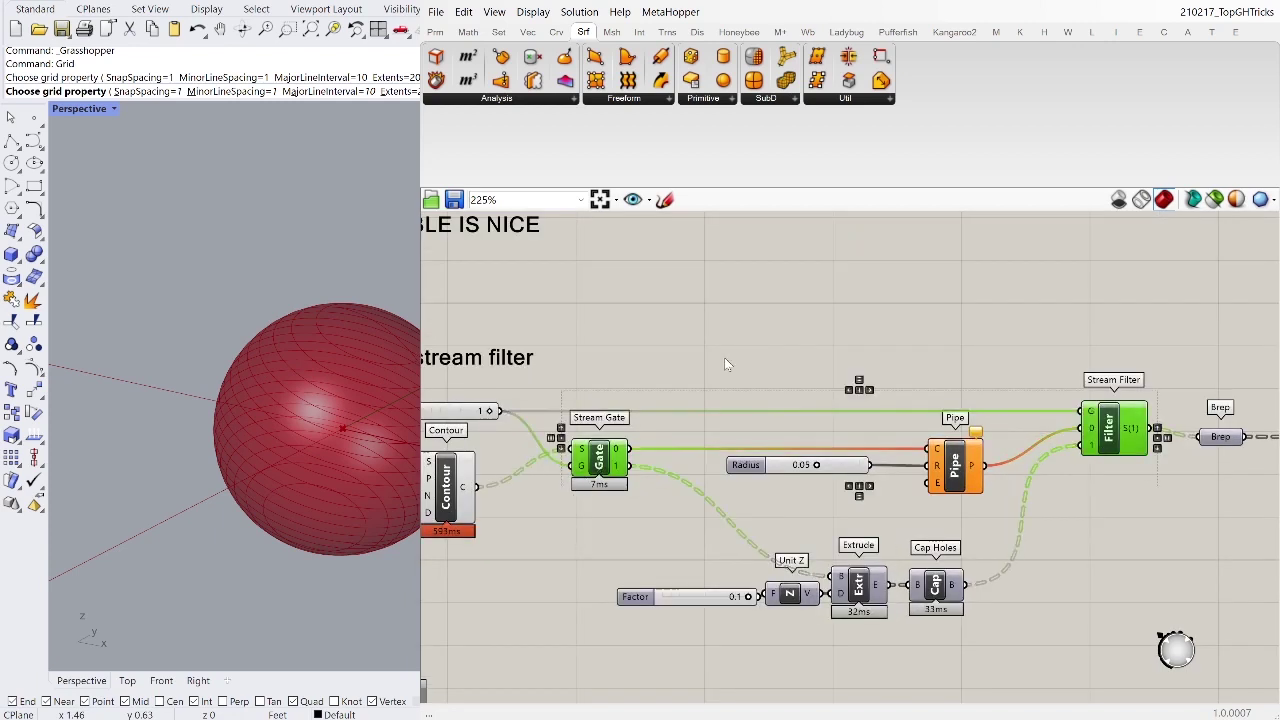
pyautogui.hotkey('ctrl', 'g')
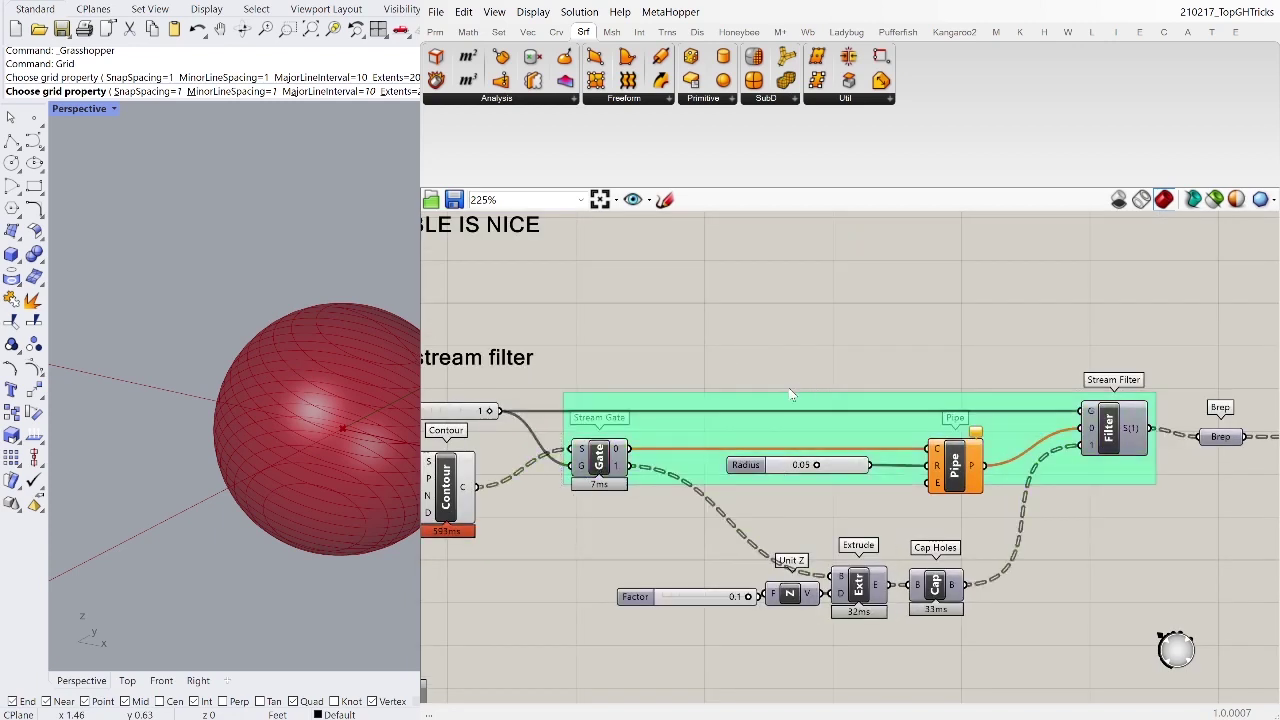
# Step: Locate where the Stream Gate component is stored in the component library
pyautogui.scroll(-1, 790, 395)
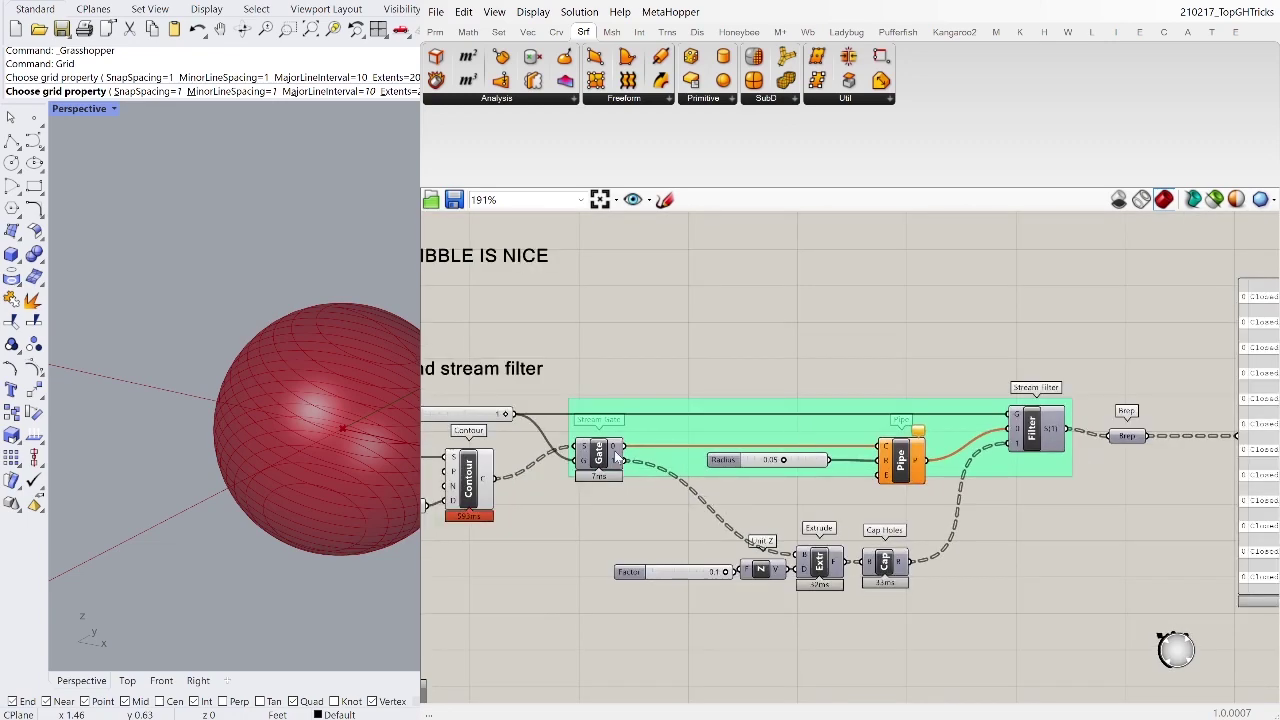
pyautogui.scroll(1, 600, 452)
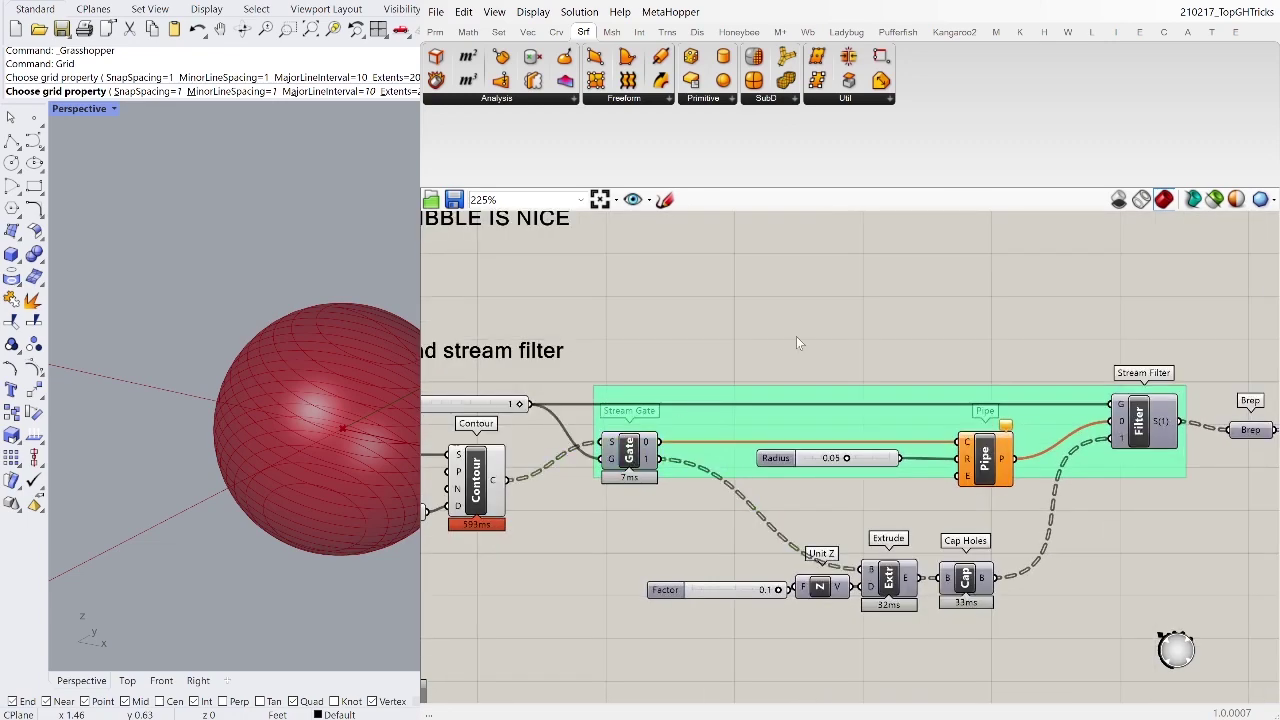
pyautogui.keyDown('ctrl'); pyautogui.keyDown('alt'); pyautogui.click(630, 455); pyautogui.keyUp('alt'); pyautogui.keyUp('ctrl')
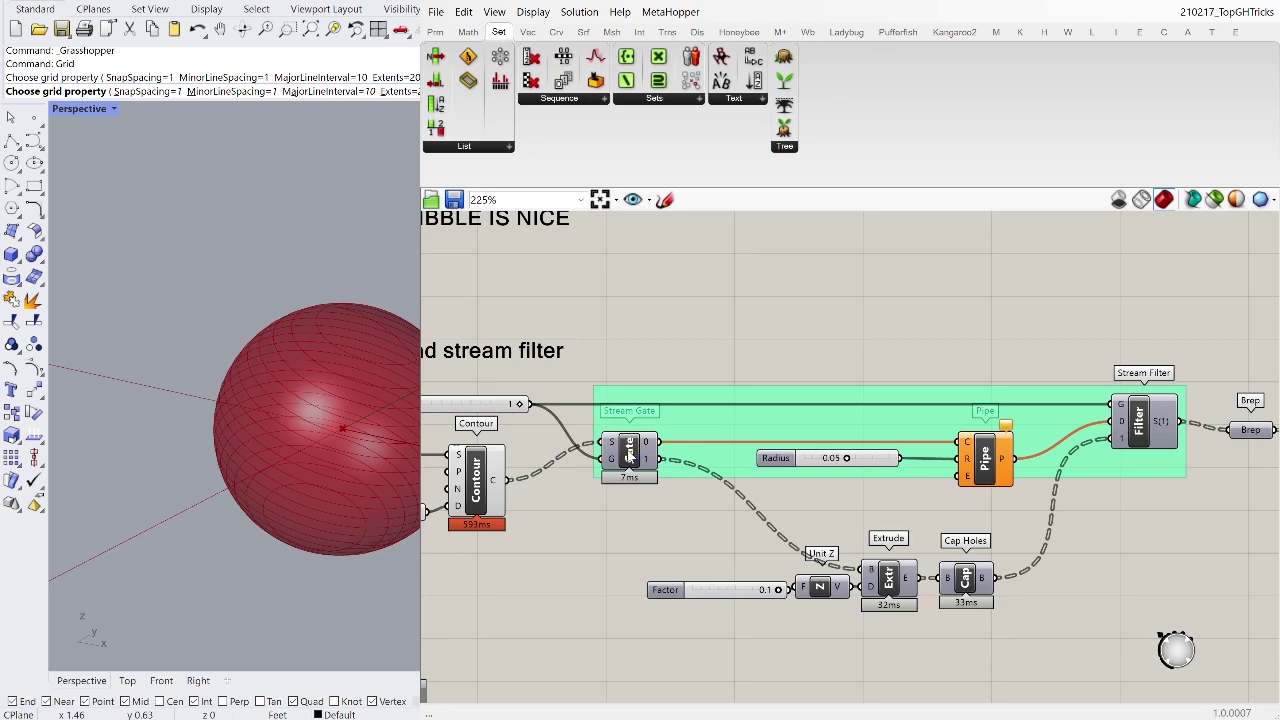
# Step: Examine how the Gate slider, Stream Gate, Pipe and Extrude branches, and Stream Filter are wired together
pyautogui.moveTo(668, 455); pyautogui.dragTo(741, 427, button='right')
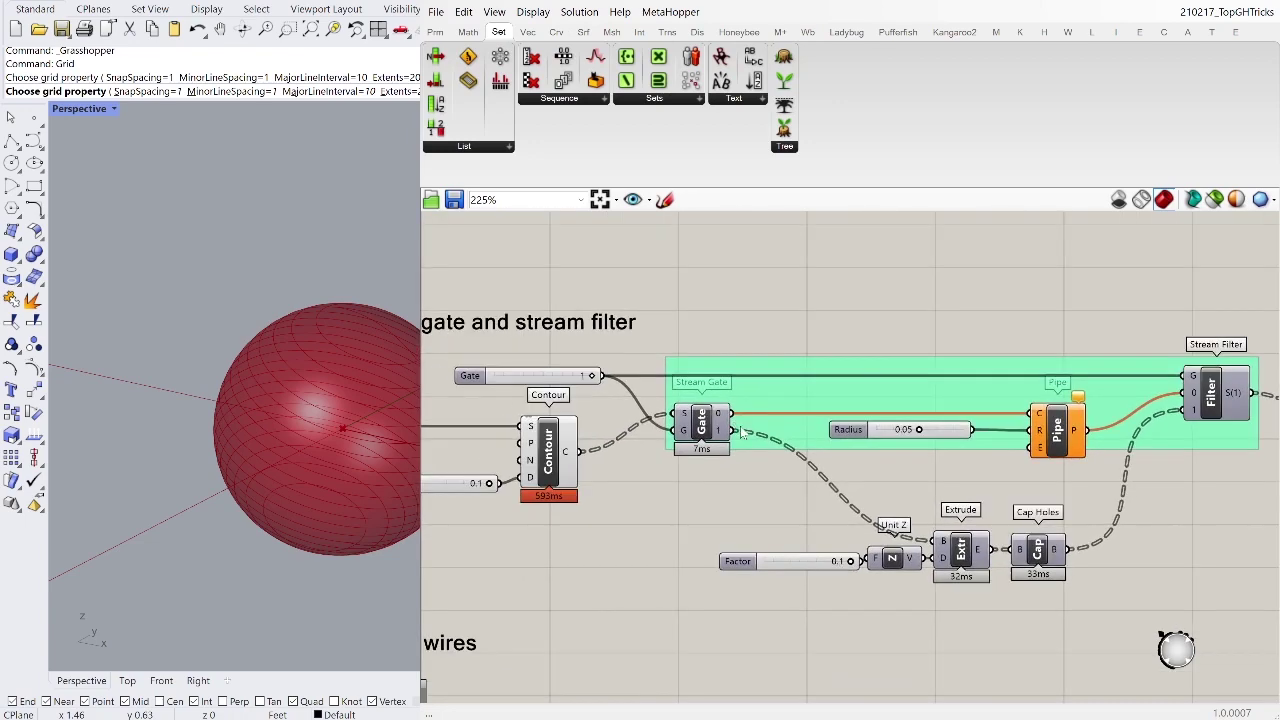
pyautogui.moveTo(910, 443); pyautogui.dragTo(797, 455, button='right')
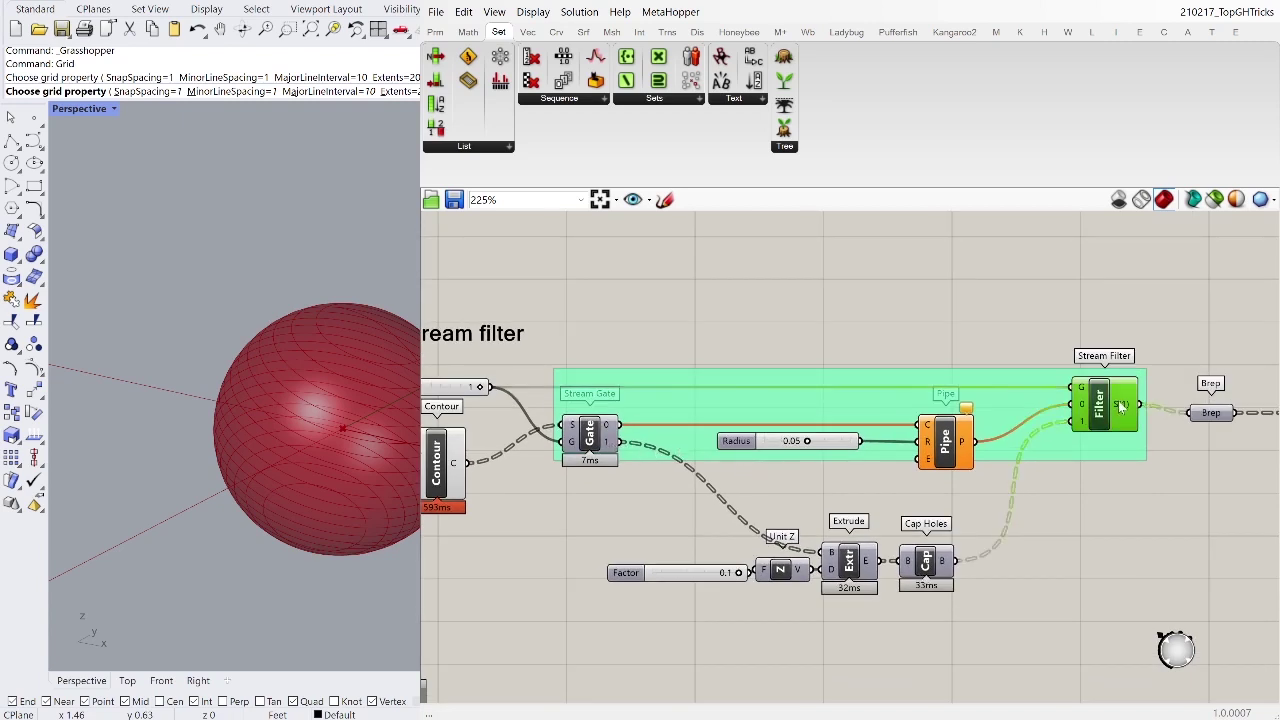
pyautogui.click(598, 437)
pyautogui.click(760, 362)
pyautogui.moveTo(610, 423); pyautogui.dragTo(702, 419, button='right')
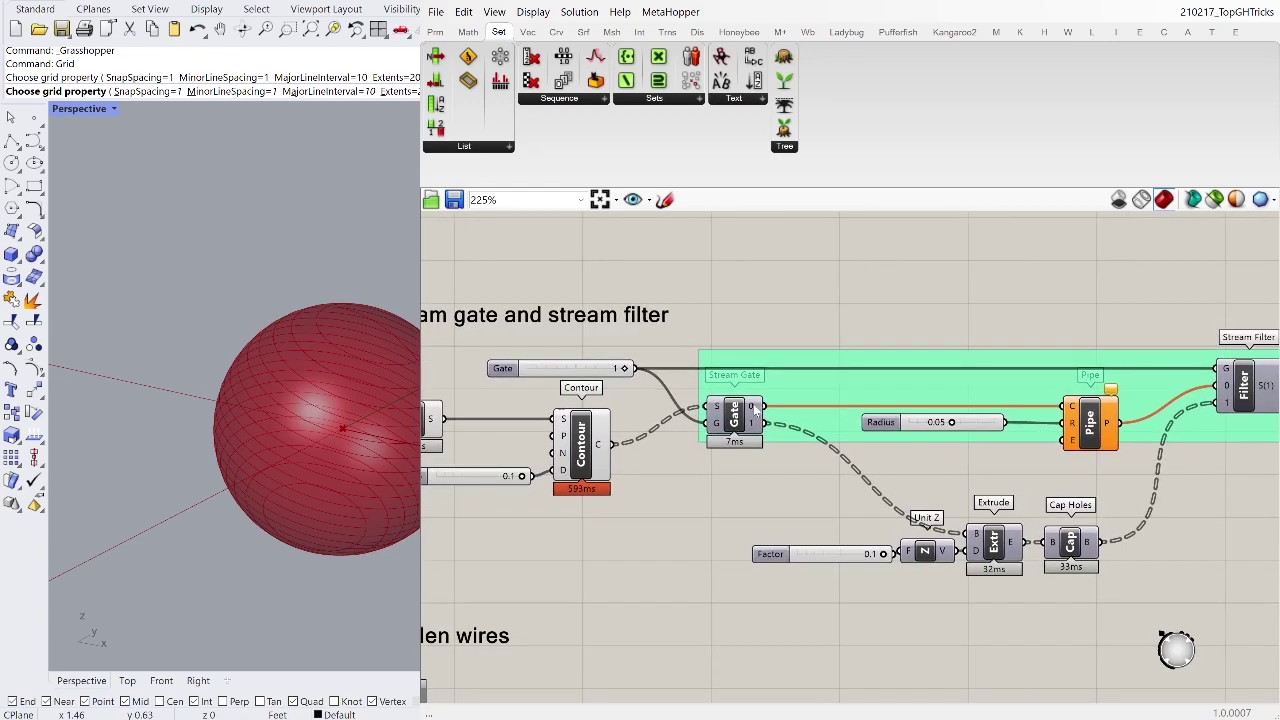
pyautogui.moveTo(826, 404); pyautogui.dragTo(751, 410, button='right')
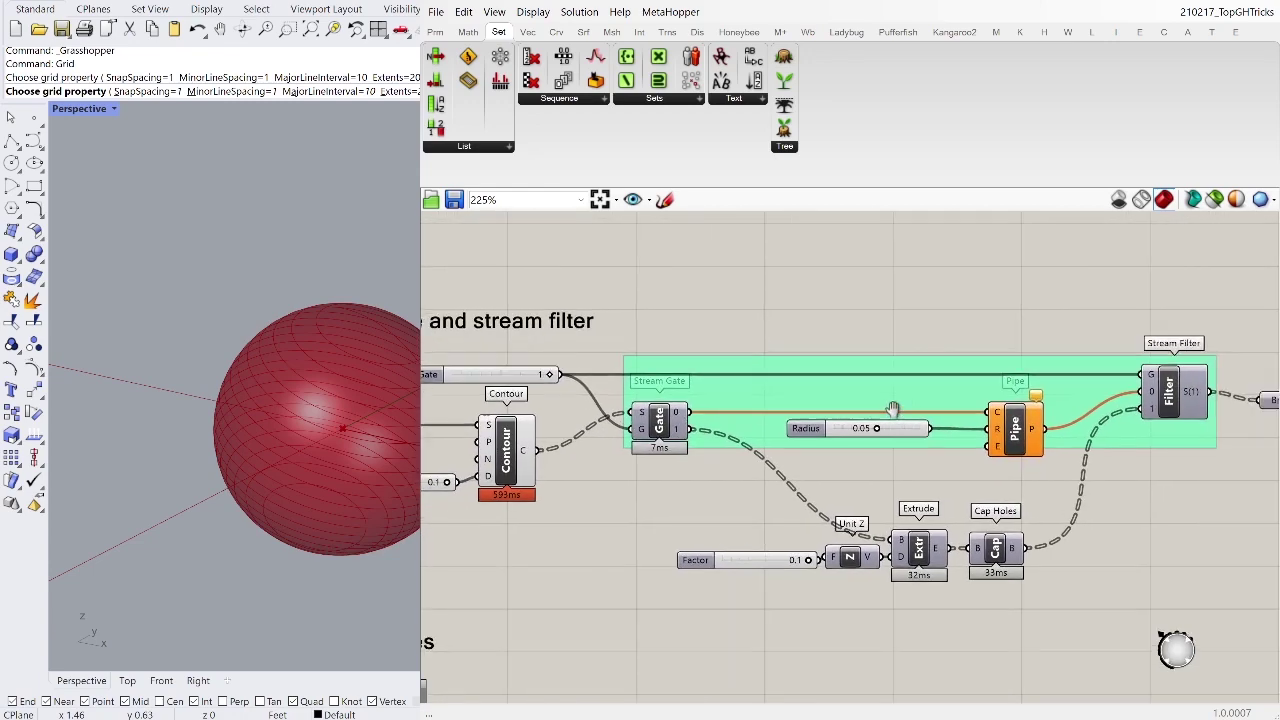
pyautogui.click(538, 378)
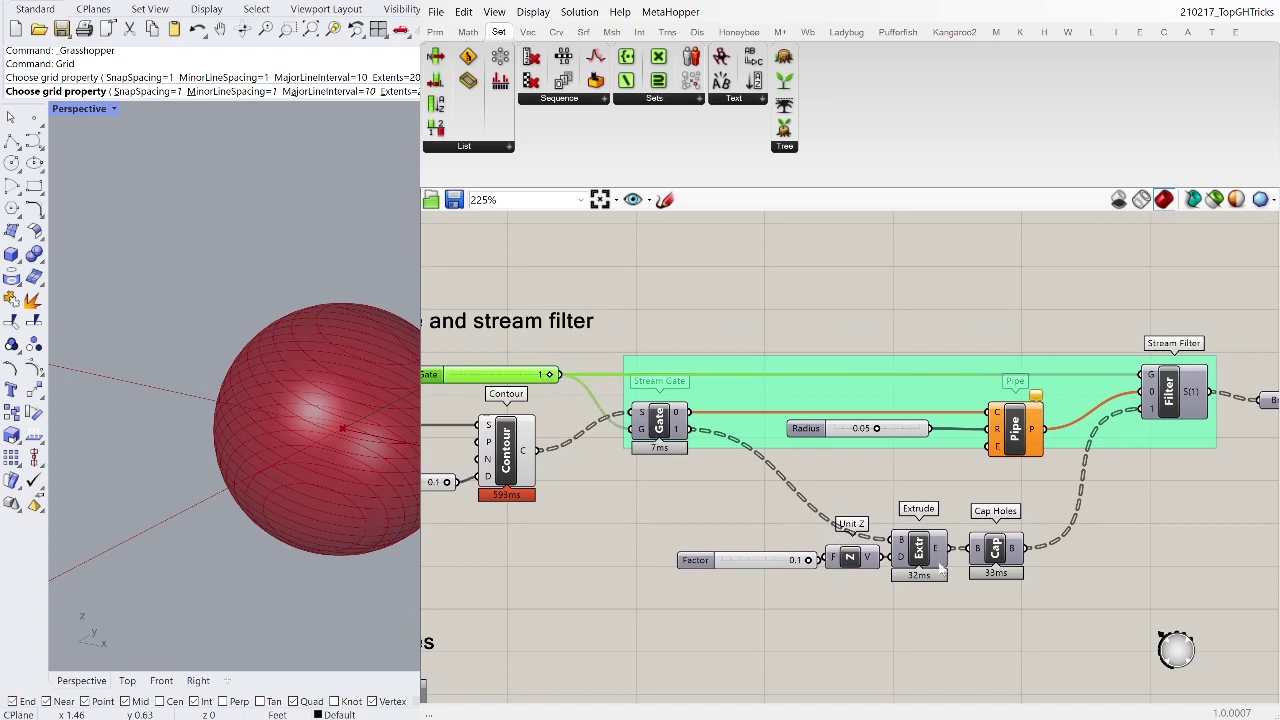
pyautogui.moveTo(1160, 421); pyautogui.dragTo(1015, 425, button='right')
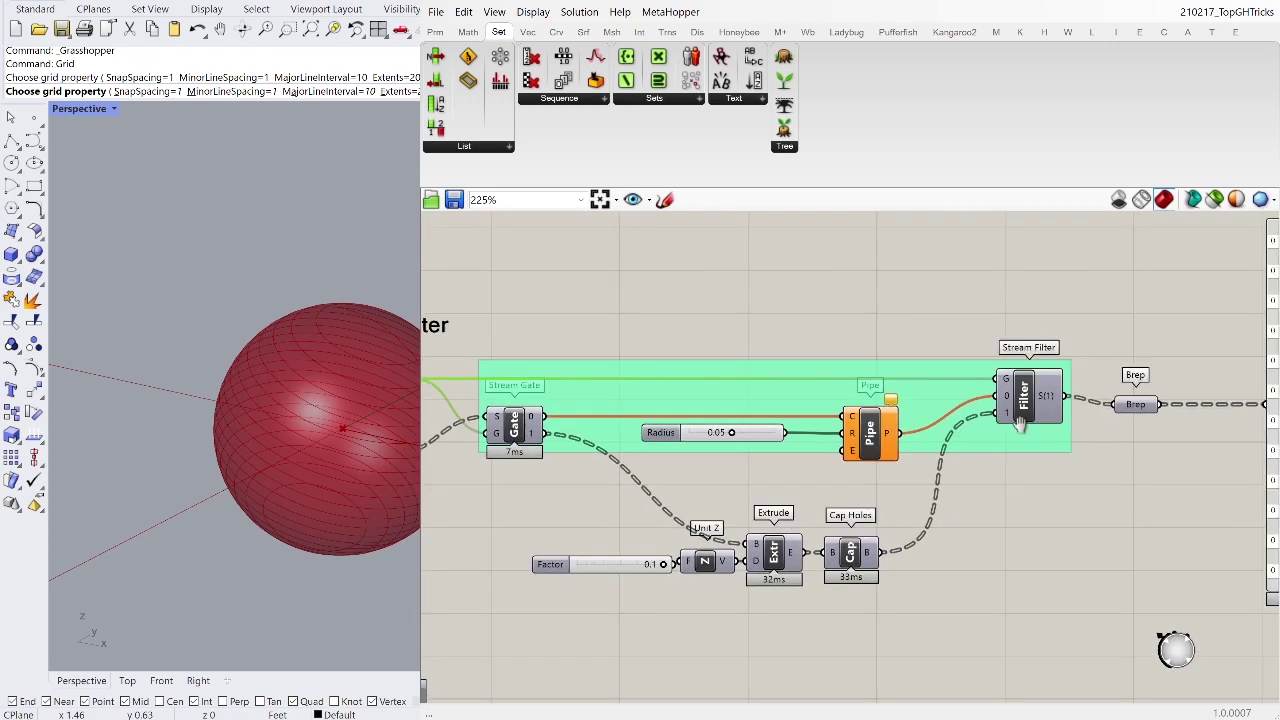
# Step: Delete the panel connected to the output of the Brep parameter
pyautogui.click(1135, 406)
pyautogui.scroll(-3, 1091, 423)
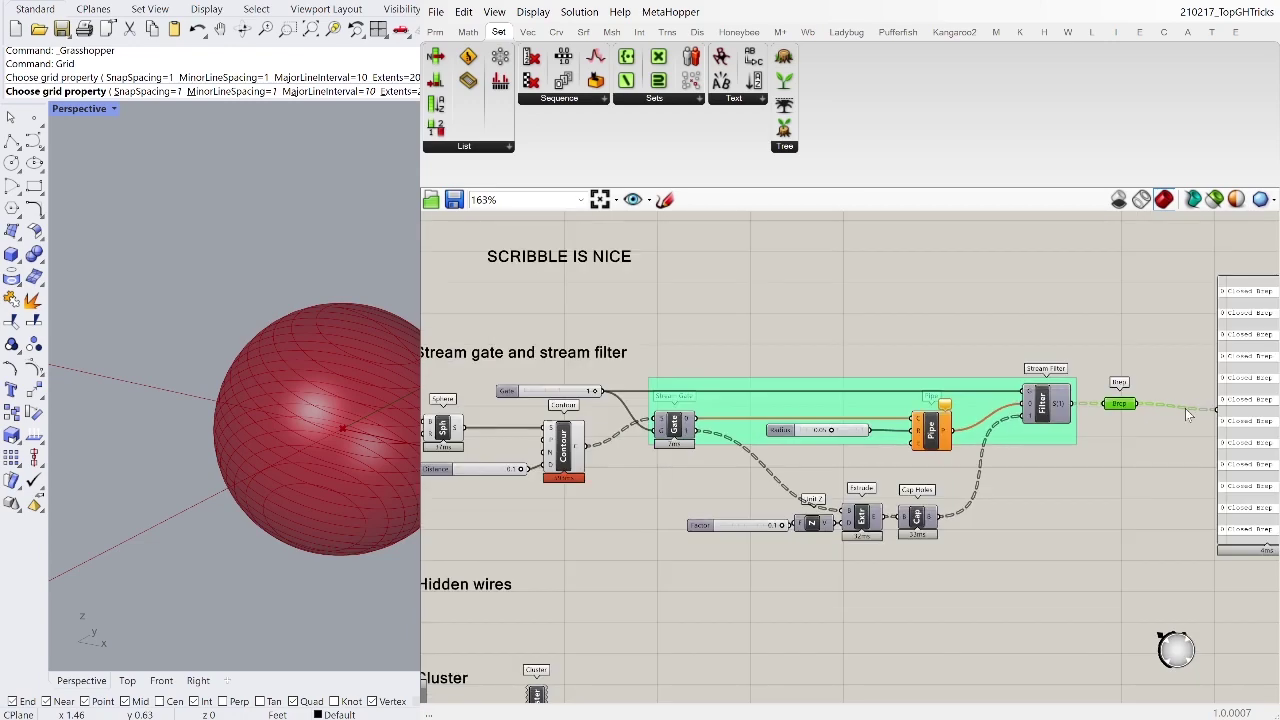
pyautogui.scroll(2, 1179, 408)
pyautogui.click(1167, 427)
pyautogui.press('Delete')
pyautogui.moveTo(1052, 427); pyautogui.dragTo(1157, 409, button='right')
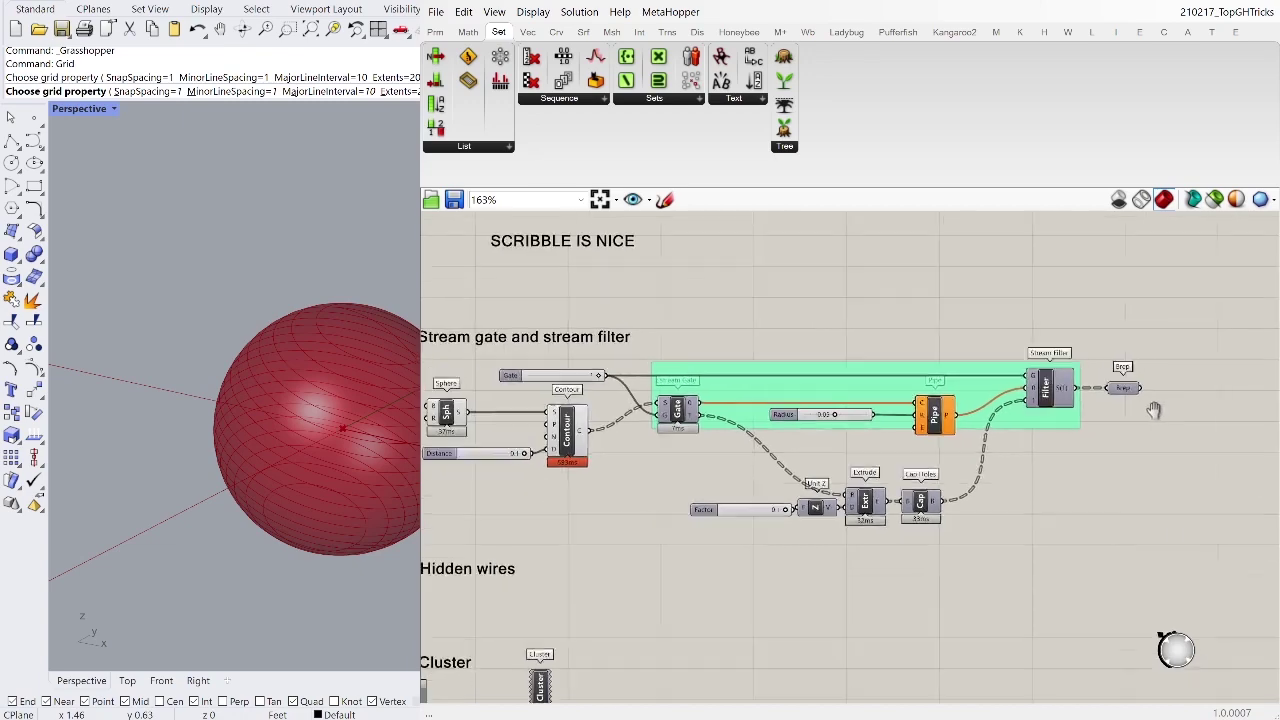
# Step: Set the Gate slider to 0 and check the geometry held by the Brep parameter
pyautogui.scroll(2, 1045, 408)
pyautogui.moveTo(1041, 412); pyautogui.dragTo(1095, 410, button='right')
pyautogui.moveTo(560, 367); pyautogui.dragTo(741, 383, button='right')
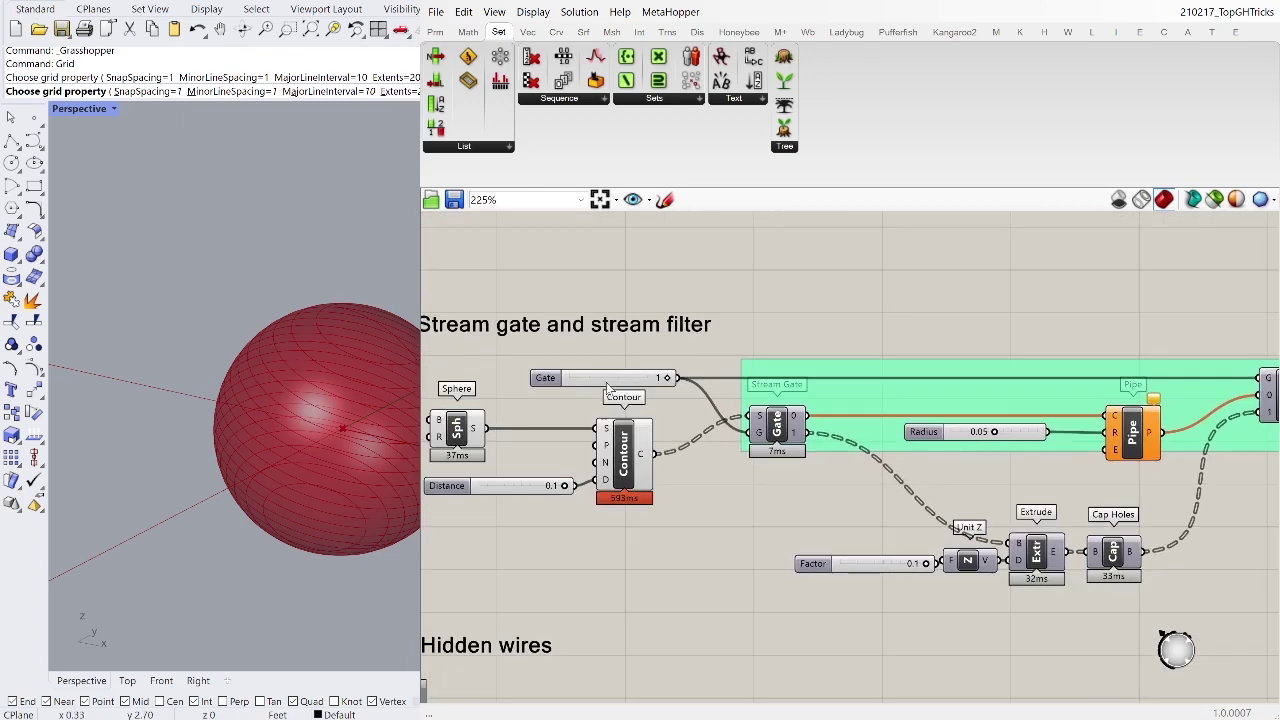
pyautogui.moveTo(669, 379); pyautogui.dragTo(585, 383)
pyautogui.moveTo(833, 434); pyautogui.dragTo(676, 430, button='right')
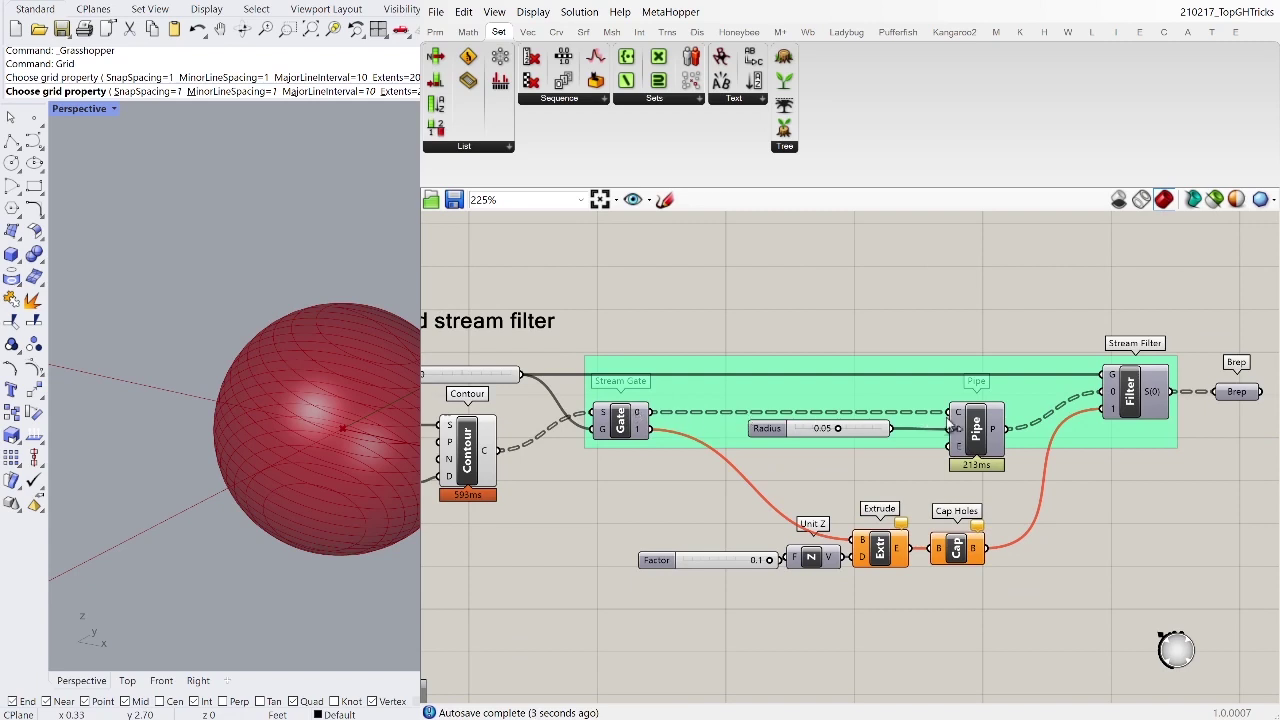
pyautogui.click(1234, 393)
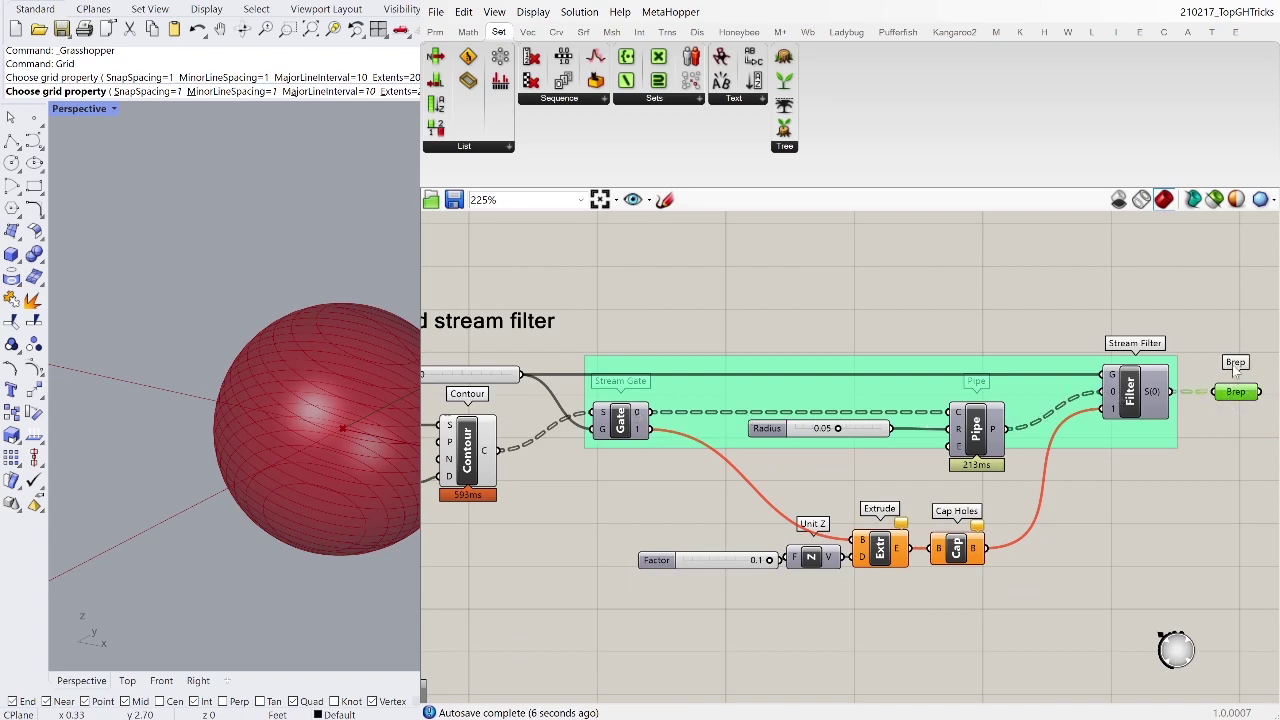
pyautogui.click(1198, 323)
# Step: Examine the path from the Sphere and Contour components through the Pipe branch to the Brep parameter
pyautogui.moveTo(722, 454); pyautogui.dragTo(928, 429, button='right')
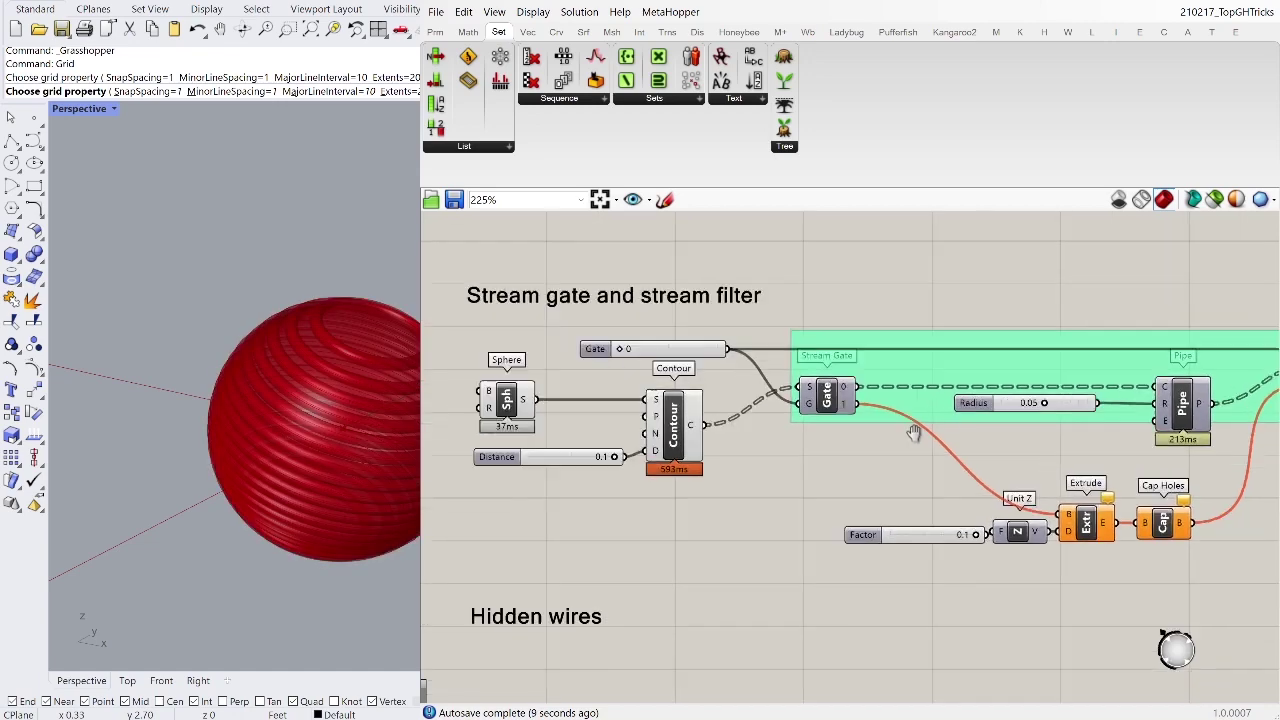
pyautogui.scroll(-2, 927, 428)
pyautogui.moveTo(778, 489); pyautogui.dragTo(548, 398)
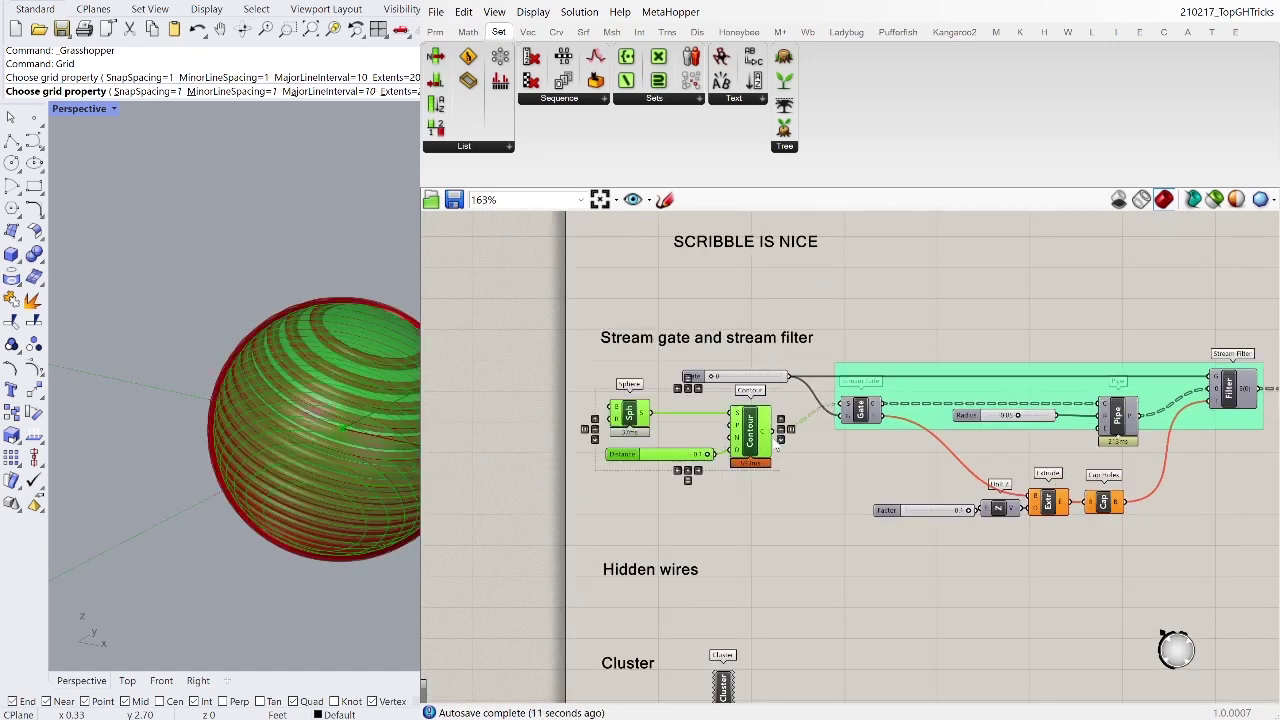
pyautogui.click(787, 462)
pyautogui.moveTo(1112, 440); pyautogui.dragTo(903, 459, button='right')
pyautogui.scroll(2, 900, 450)
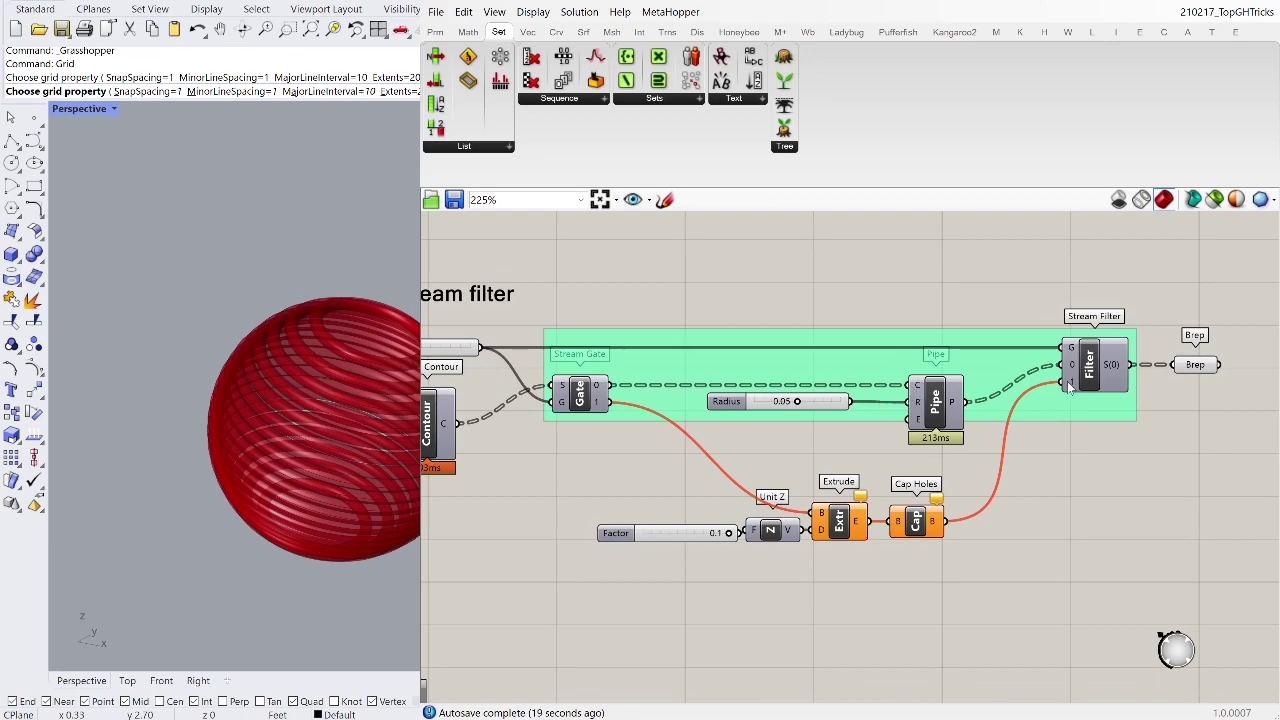
pyautogui.click(1194, 364)
pyautogui.click(1190, 408)
# Step: Set the Gate slider to 1 and inspect the extruded result in the Perspective viewport and the Brep parameter
pyautogui.moveTo(718, 431); pyautogui.dragTo(966, 417, button='right')
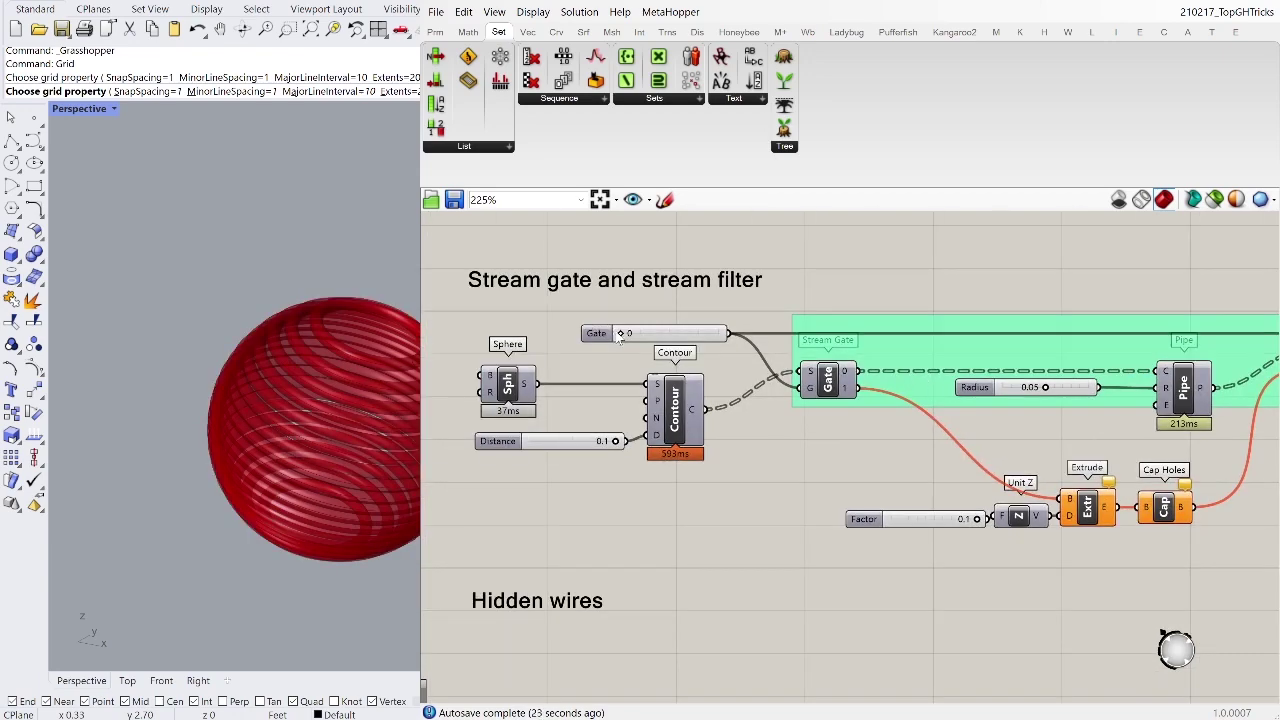
pyautogui.moveTo(620, 334); pyautogui.dragTo(740, 332)
pyautogui.moveTo(1126, 428); pyautogui.dragTo(788, 434, button='right')
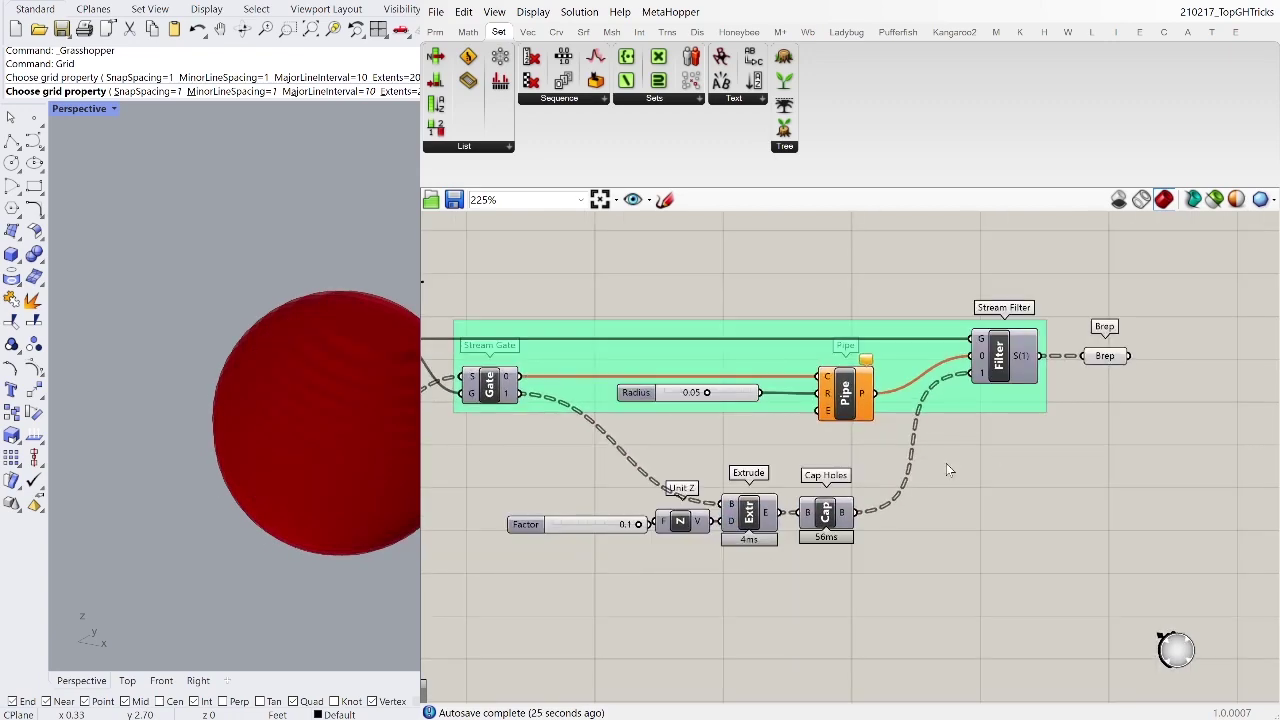
pyautogui.moveTo(323, 482); pyautogui.dragTo(345, 458, button='right')
pyautogui.moveTo(768, 436); pyautogui.dragTo(880, 428, button='right')
pyautogui.scroll(-1, 880, 428)
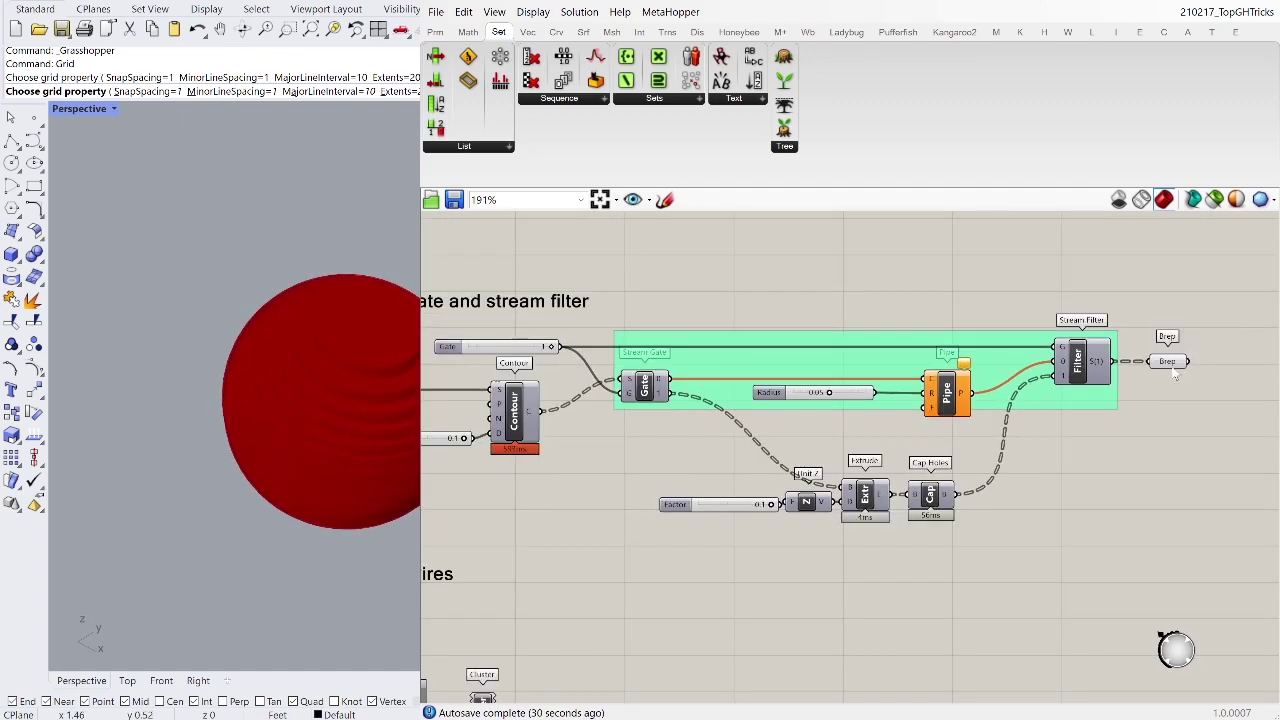
pyautogui.click(1177, 364)
pyautogui.scroll(4, 1226, 361)
pyautogui.click(1225, 362)
pyautogui.moveTo(1222, 362); pyautogui.dragTo(903, 365, button='right')
pyautogui.scroll(-4, 902, 365)
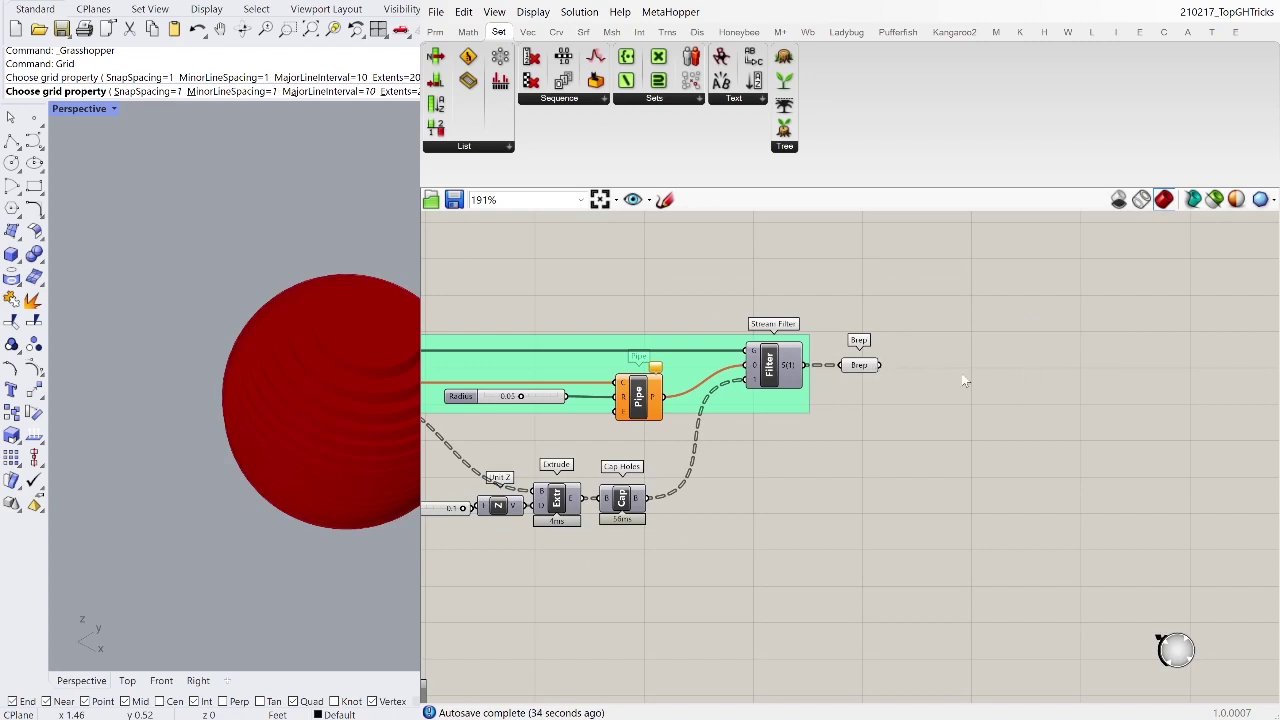
# Step: Place a Value List above the Gate slider and define its entries as Pipe and Contour
pyautogui.moveTo(516, 440); pyautogui.dragTo(725, 433, button='right')
pyautogui.moveTo(661, 383); pyautogui.dragTo(903, 394, button='right')
pyautogui.click(435, 31)
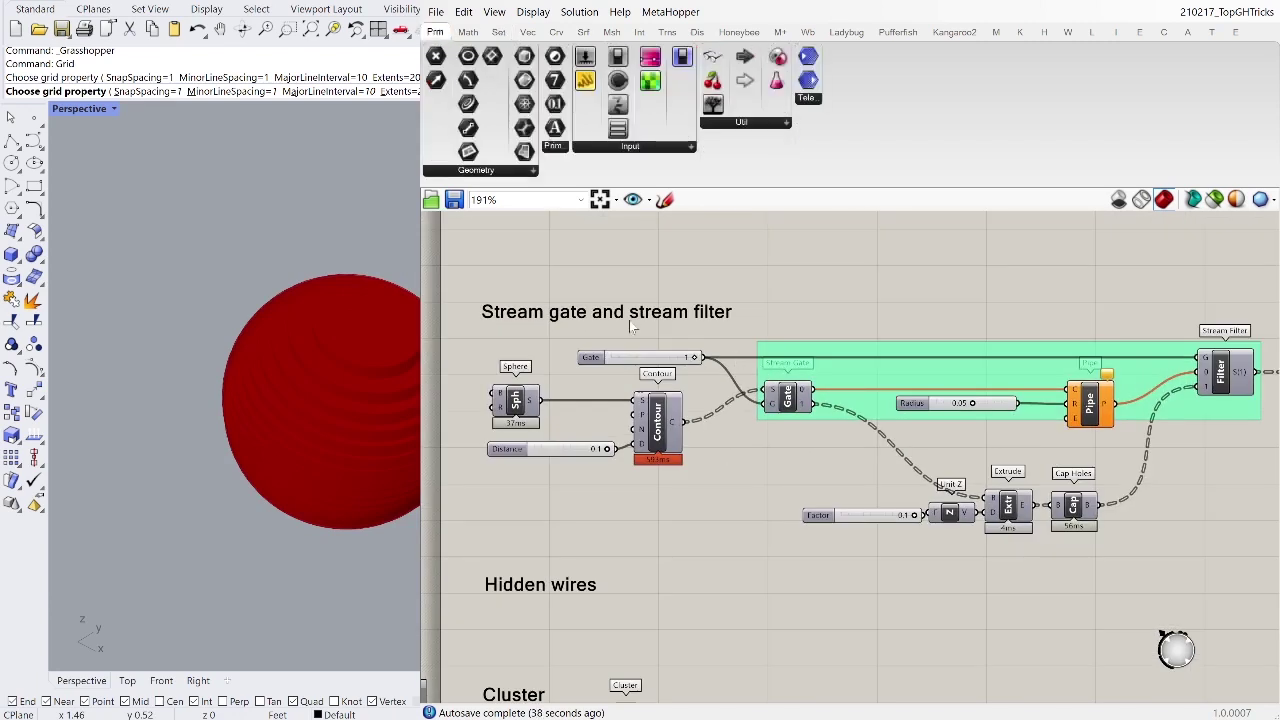
pyautogui.scroll(-1, 629, 323)
pyautogui.scroll(2, 650, 345)
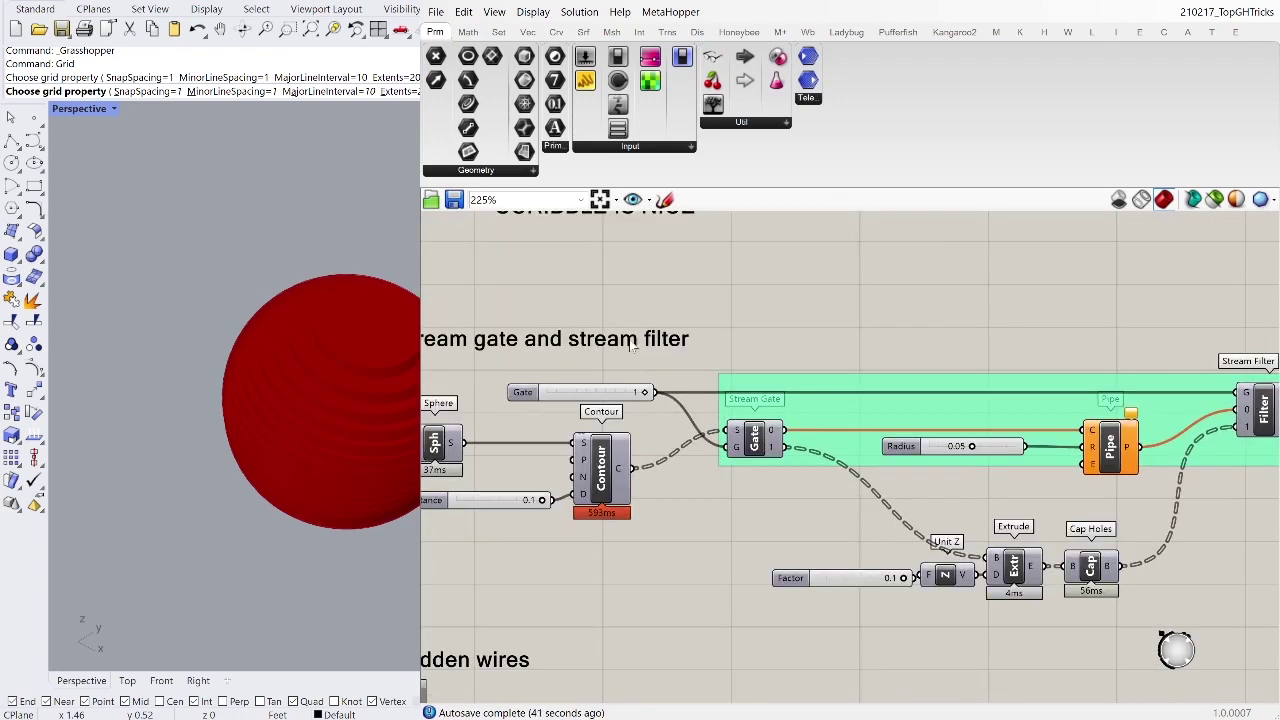
pyautogui.moveTo(713, 325); pyautogui.dragTo(764, 307, button='right')
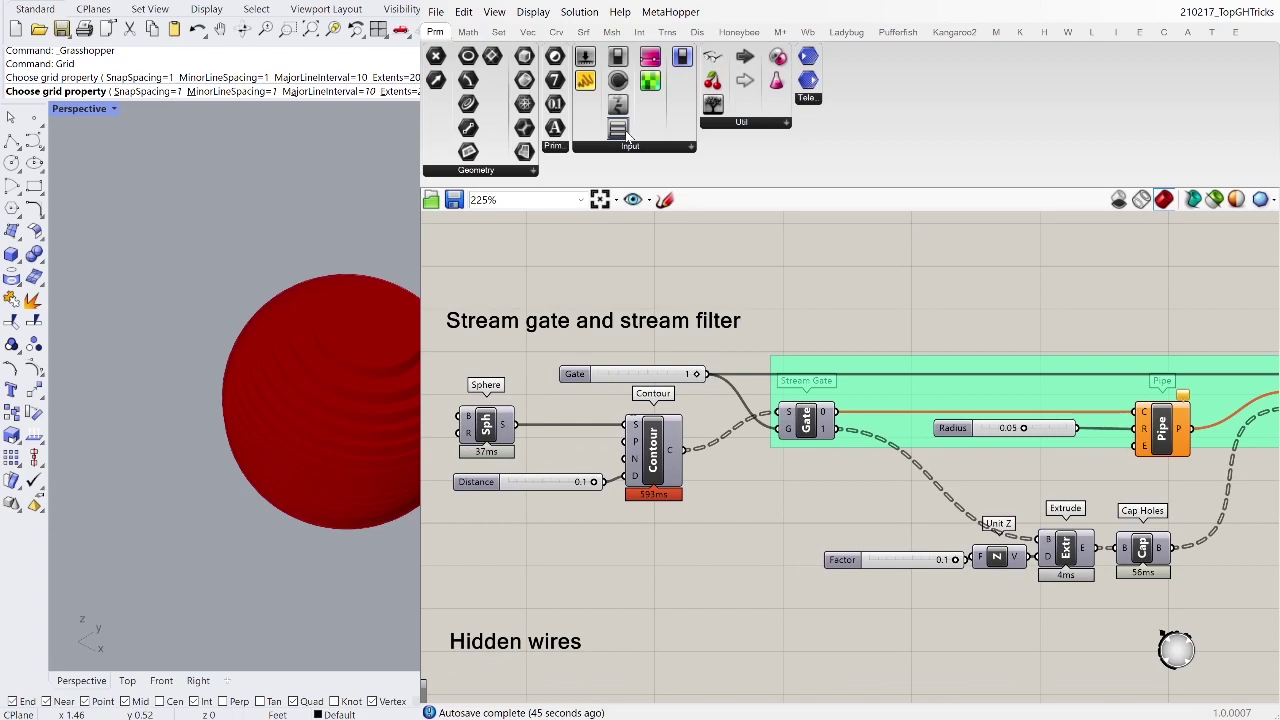
pyautogui.moveTo(625, 130); pyautogui.dragTo(659, 358)
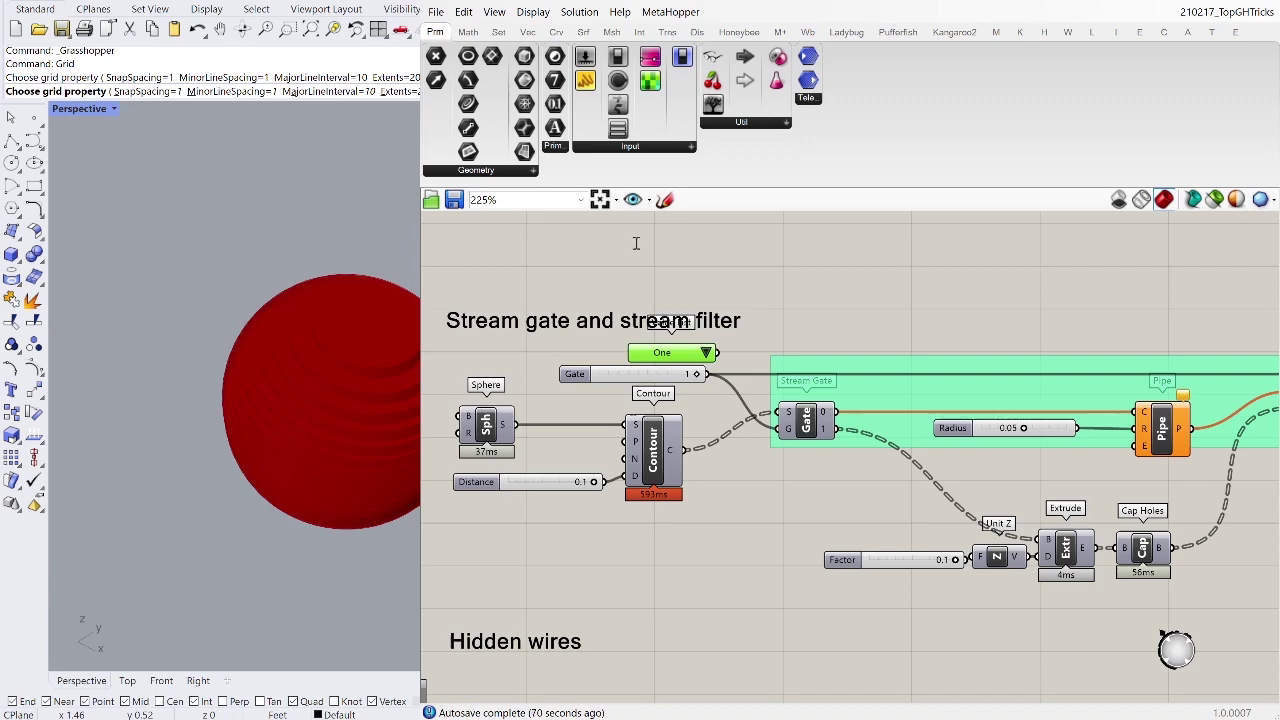
pyautogui.click(855, 444)
pyautogui.click(706, 410)
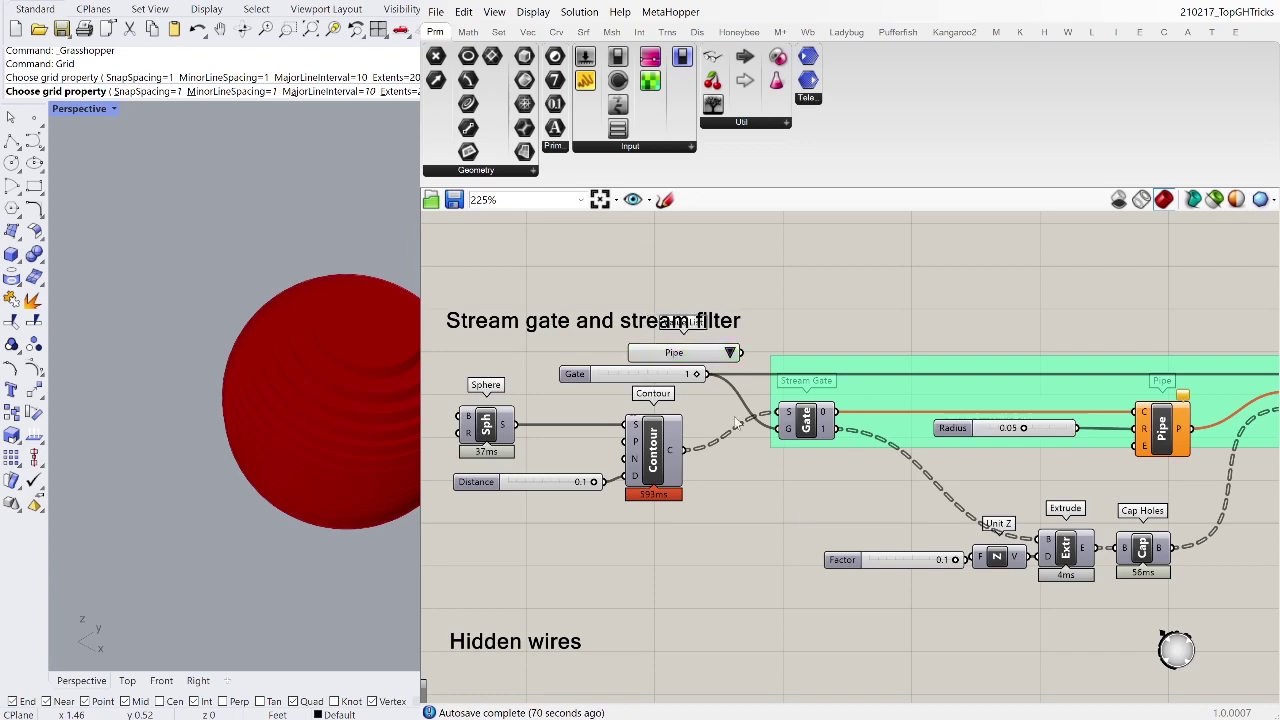
# Step: Transfer the Gate slider's output wires to the Value List and delete the slider
pyautogui.moveTo(715, 387); pyautogui.dragTo(639, 379, button='right')
pyautogui.scroll(1, 638, 380)
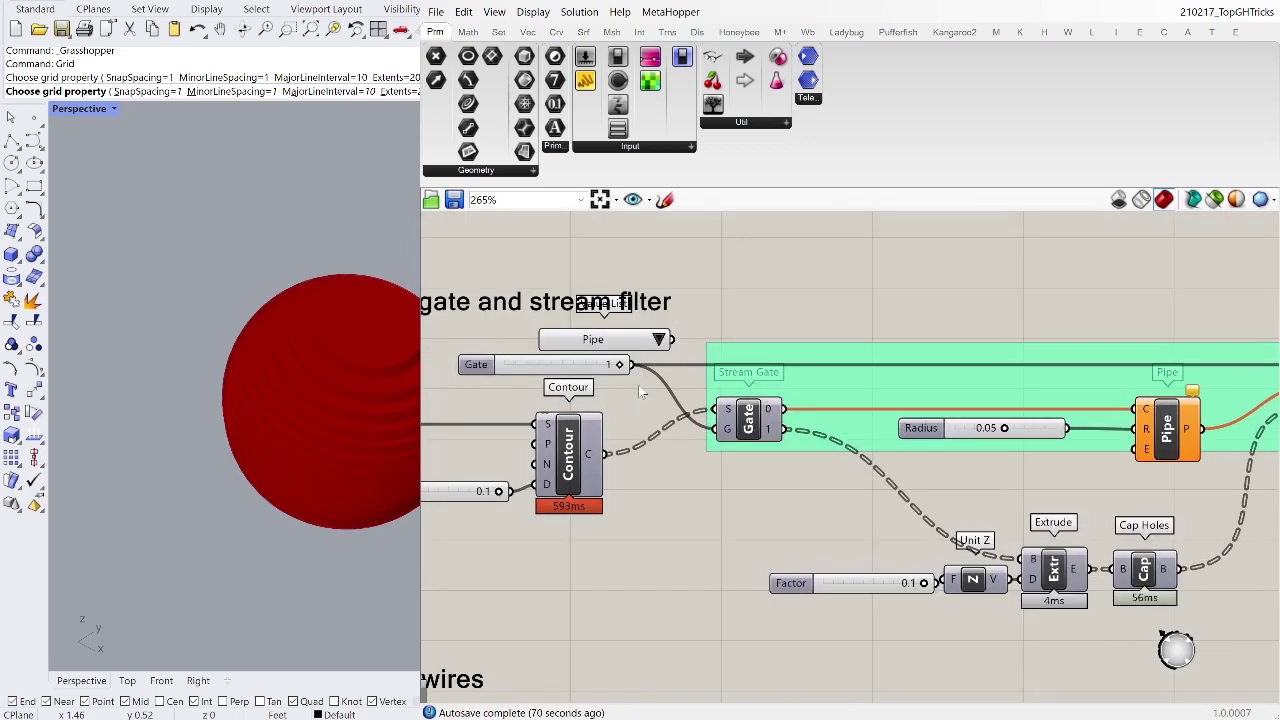
pyautogui.keyDown('ctrl'); pyautogui.keyDown('shift'); pyautogui.moveTo(635, 367); pyautogui.dragTo(683, 340); pyautogui.keyUp('shift'); pyautogui.keyUp('ctrl')
pyautogui.click(586, 372)
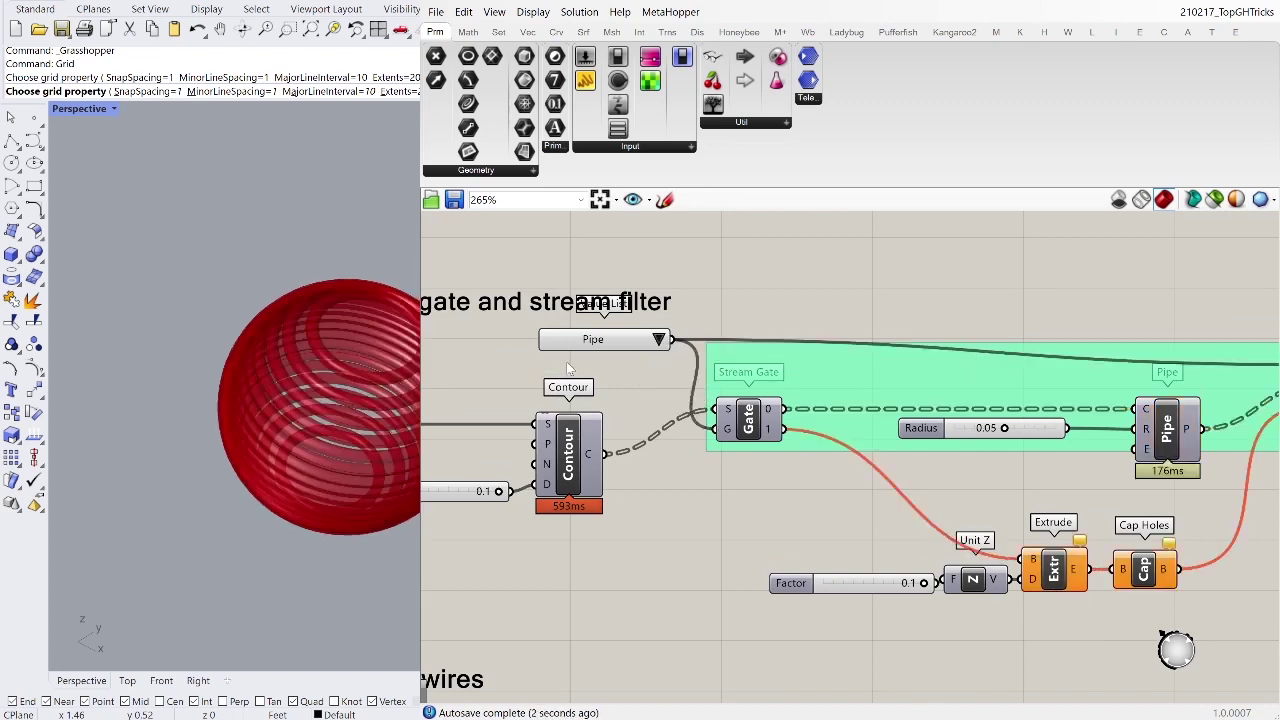
# Step: Position the Value List above the Contour component and switch its selection to Contour
pyautogui.scroll(-2, 586, 372)
pyautogui.moveTo(598, 349); pyautogui.dragTo(588, 358)
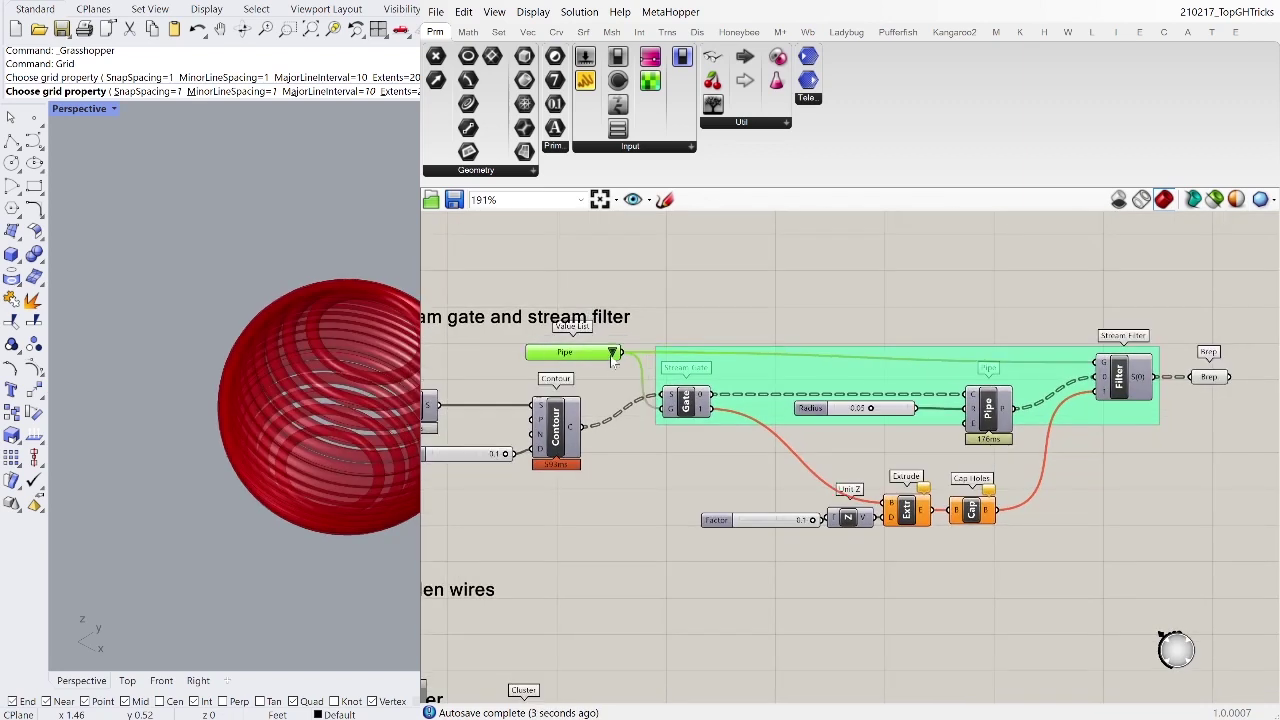
pyautogui.click(613, 354)
pyautogui.click(625, 368)
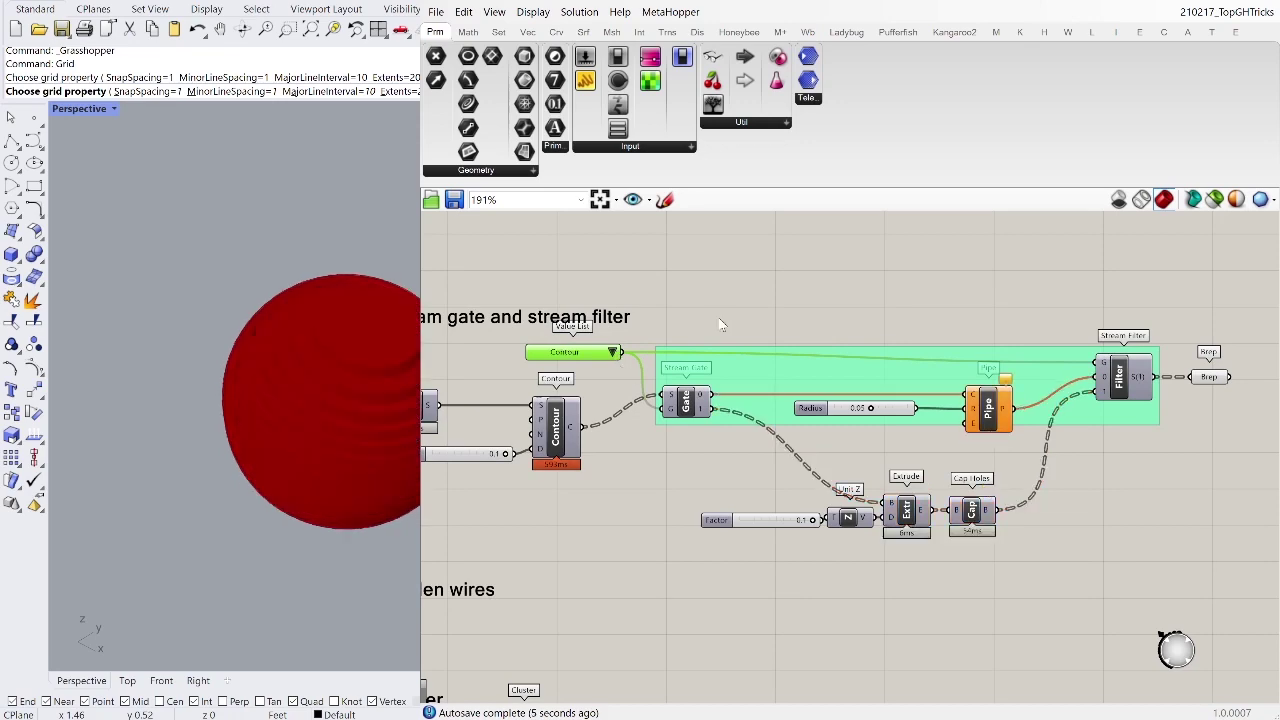
pyautogui.click(720, 323)
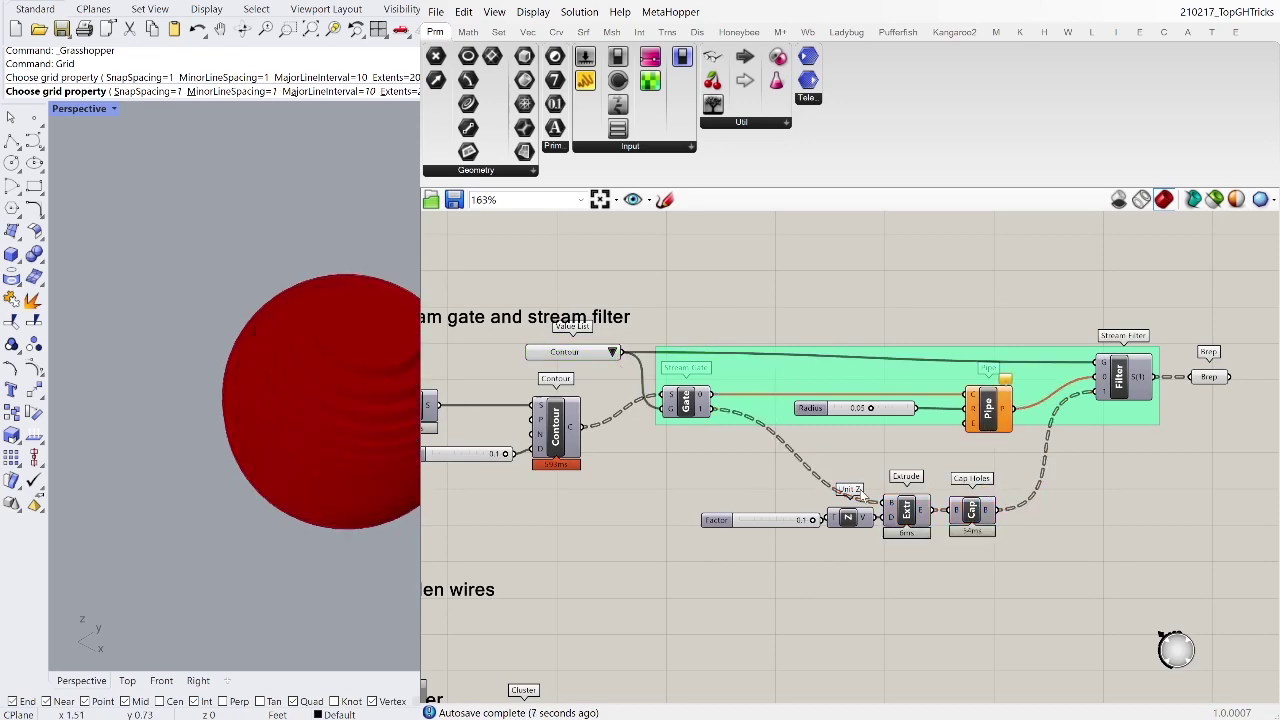
# Step: Examine the long wire from the Value List across the green group to the Stream Filter
pyautogui.scroll(-1, 905, 368)
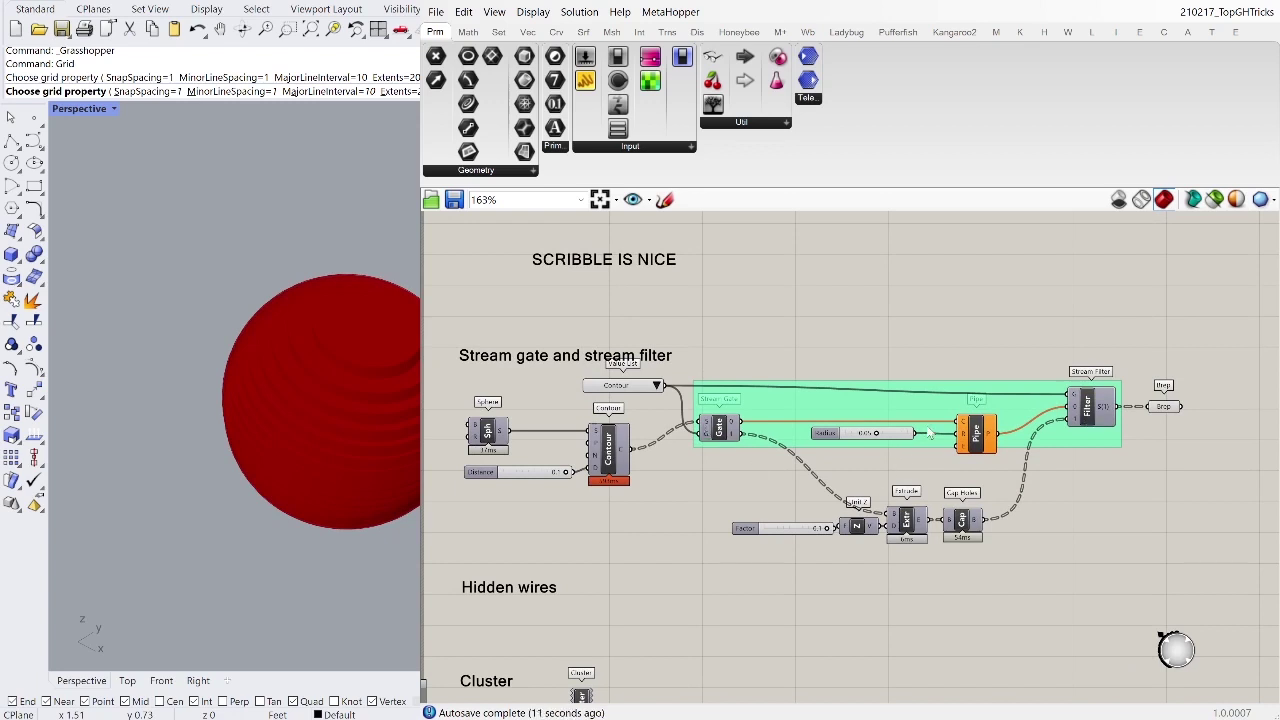
pyautogui.moveTo(874, 495); pyautogui.dragTo(865, 472, button='right')
pyautogui.scroll(2, 599, 505)
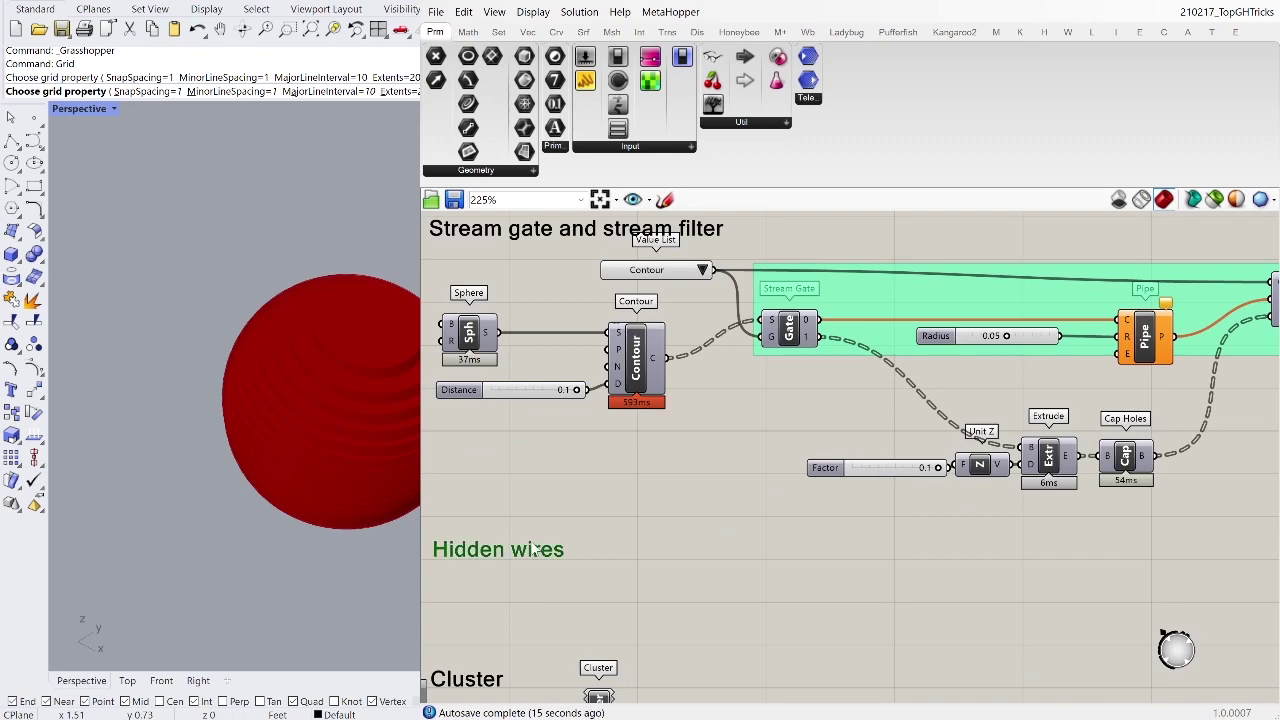
pyautogui.scroll(-1, 580, 512)
pyautogui.moveTo(606, 520); pyautogui.dragTo(597, 534, button='right')
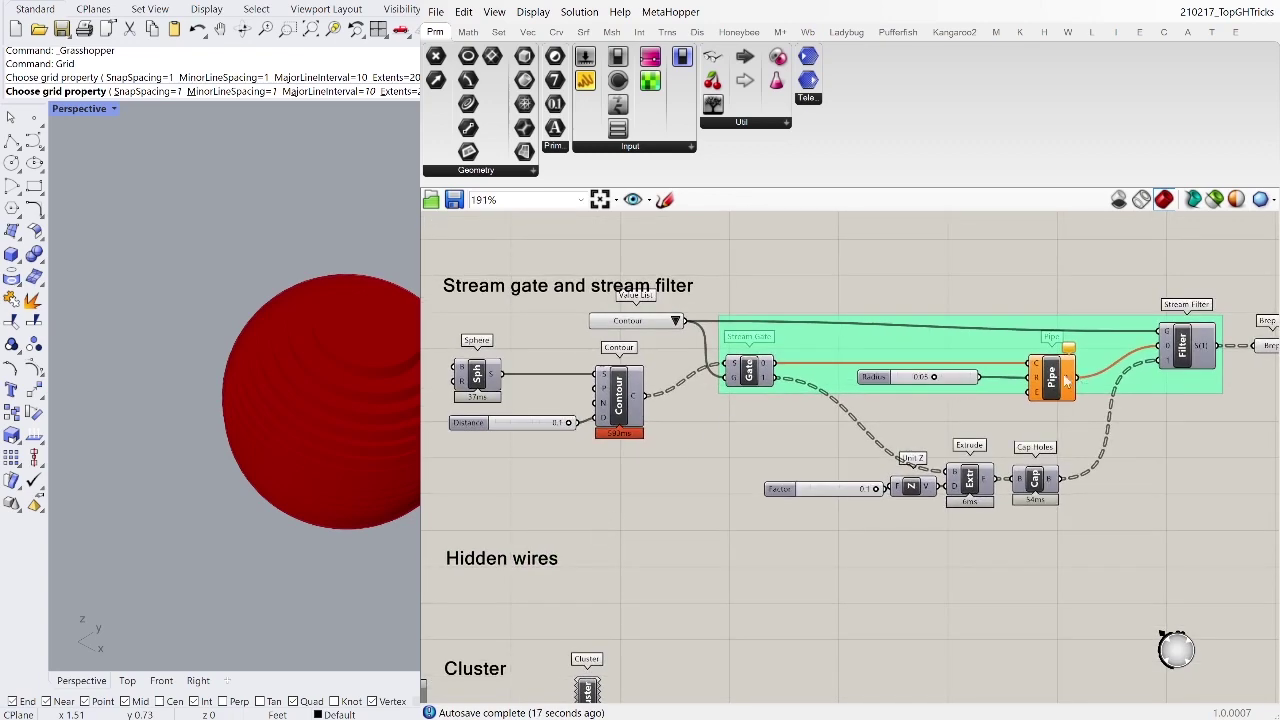
pyautogui.moveTo(1029, 379); pyautogui.dragTo(969, 420, button='right')
pyautogui.scroll(1, 637, 382)
pyautogui.moveTo(590, 368); pyautogui.dragTo(614, 353)
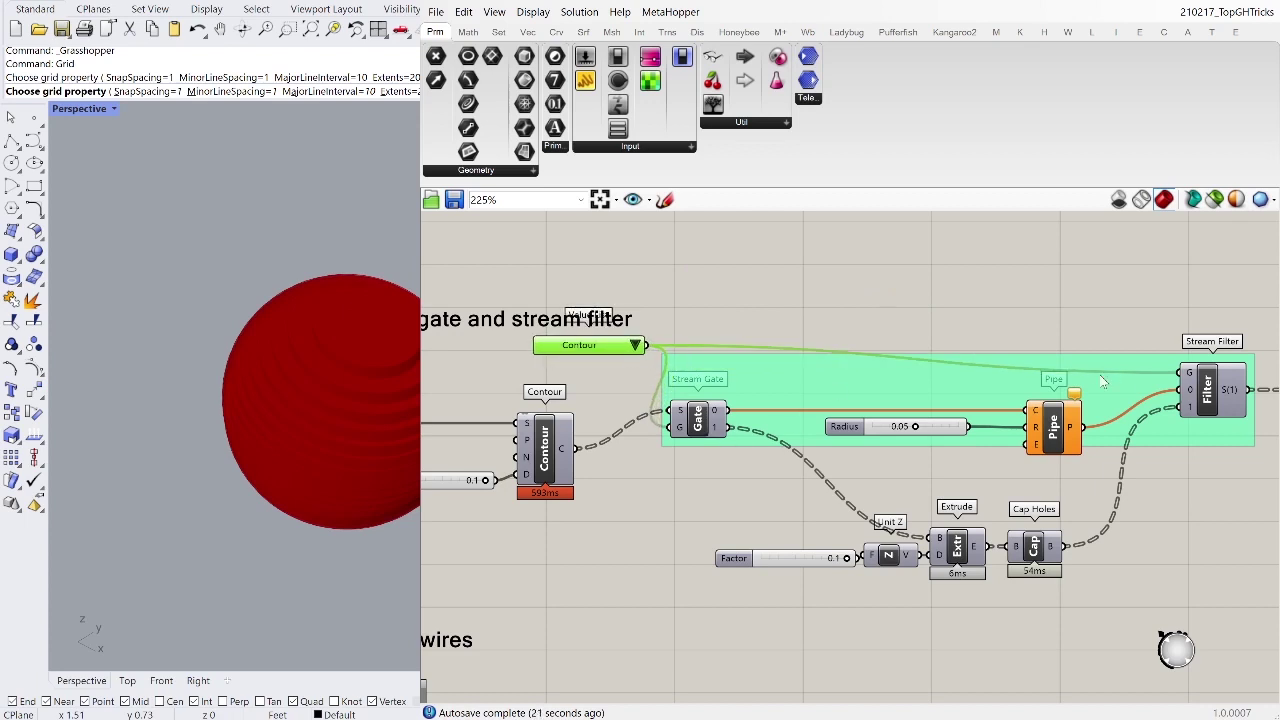
pyautogui.moveTo(1042, 378); pyautogui.dragTo(976, 382, button='right')
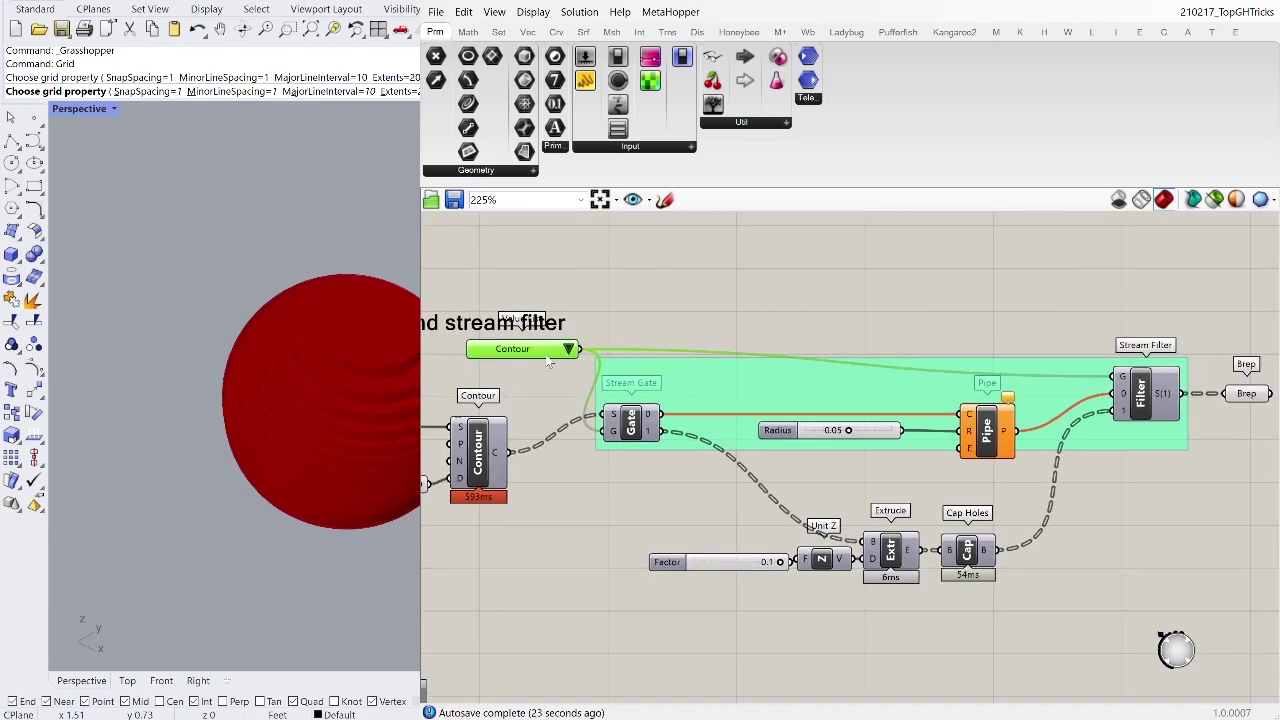
# Step: Hide the wire from the Value List to the Stream Filter's G input
pyautogui.moveTo(546, 356); pyautogui.dragTo(535, 364)
pyautogui.click(890, 318)
pyautogui.scroll(-2, 910, 325)
pyautogui.scroll(3, 1048, 375)
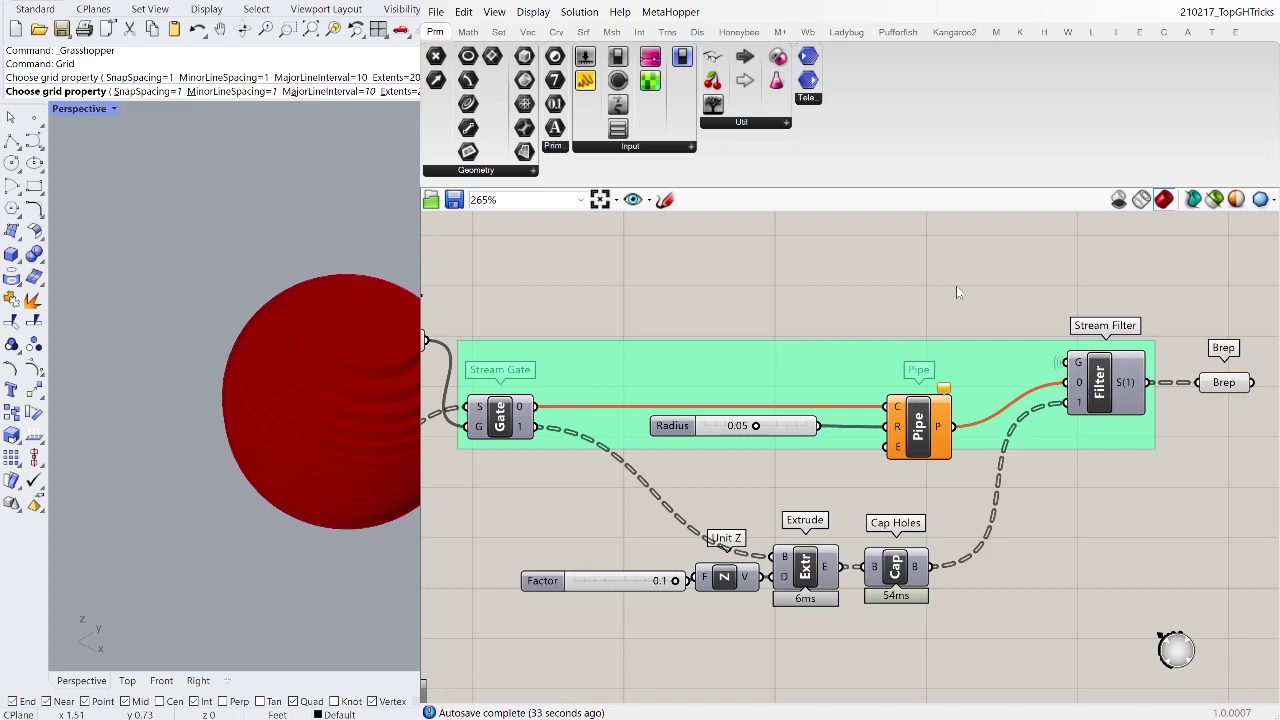
pyautogui.moveTo(808, 362); pyautogui.dragTo(1074, 355, button='right')
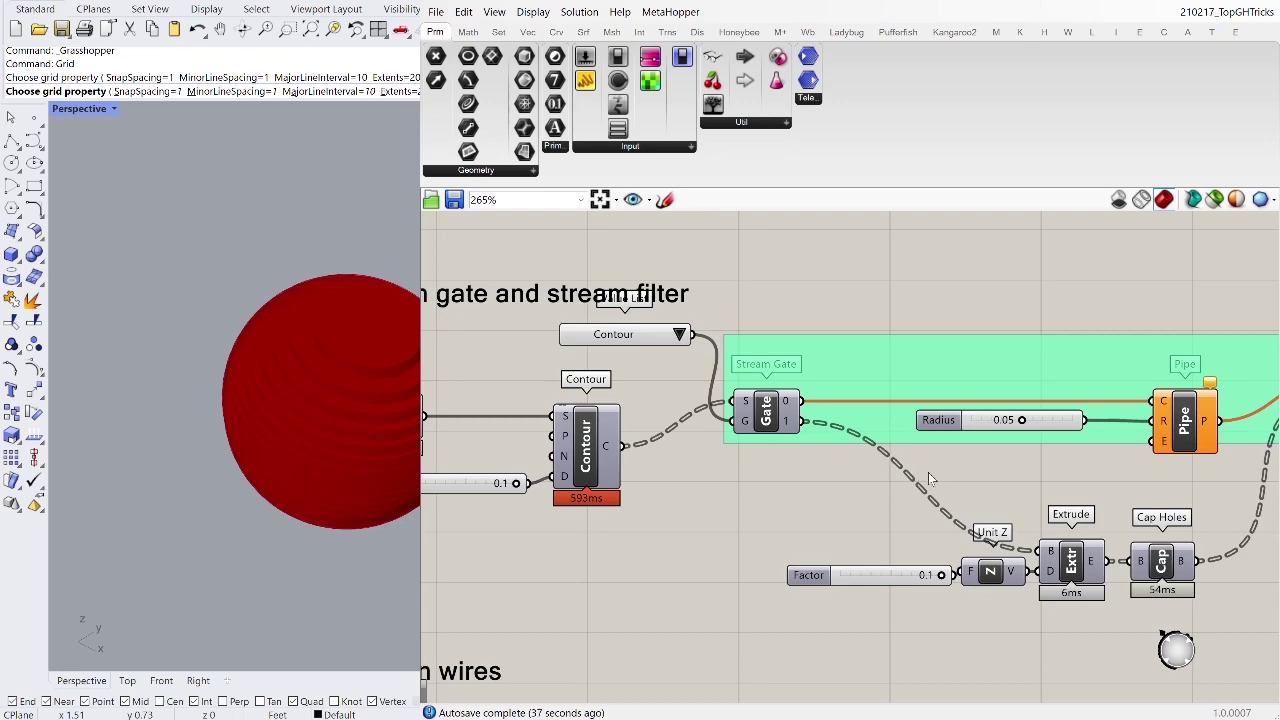
# Step: Hide the wire from the Value List to the Stream Gate's G input and place the Value List just above the green group
pyautogui.hotkey('ctrl', 'z')
pyautogui.moveTo(620, 338); pyautogui.dragTo(804, 313)
pyautogui.moveTo(1044, 356); pyautogui.dragTo(880, 354, button='right')
pyautogui.scroll(-1, 895, 363)
pyautogui.click(900, 317)
pyautogui.scroll(-2, 901, 320)
pyautogui.scroll(2, 800, 350)
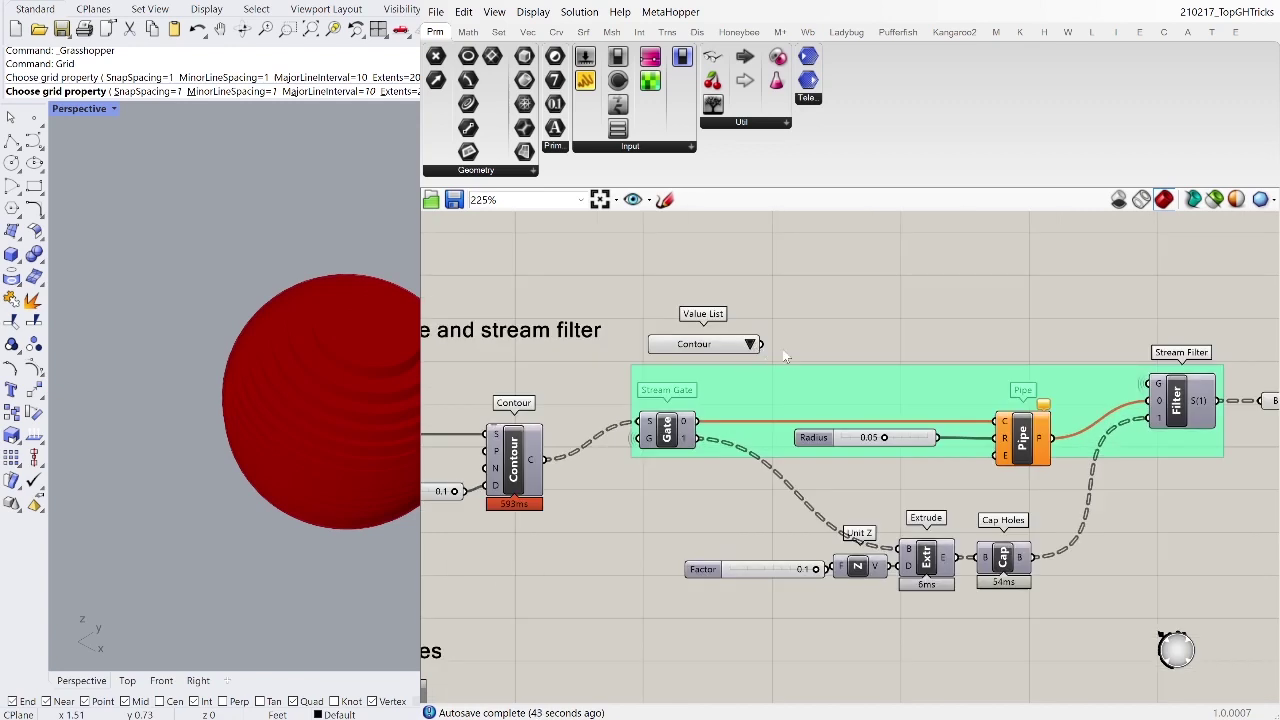
pyautogui.click(785, 356)
pyautogui.moveTo(710, 357); pyautogui.dragTo(697, 362)
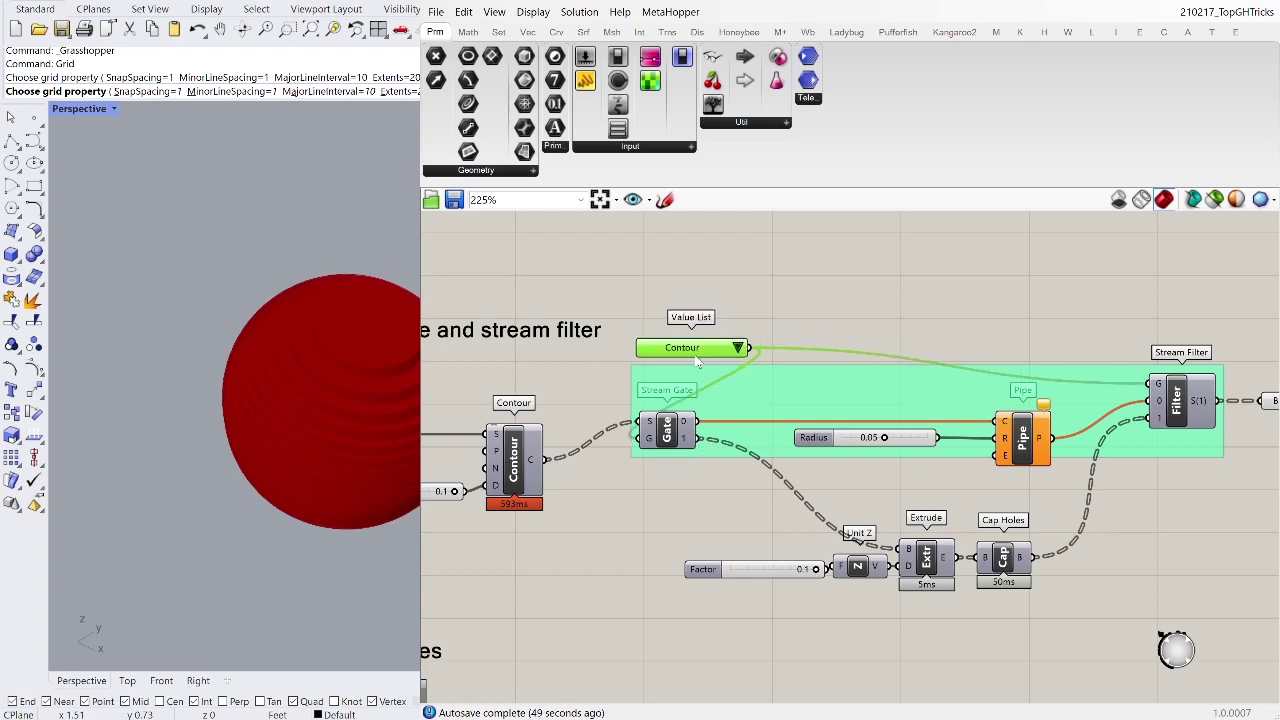
# Step: Examine the Cluster section and its sample component, and compare them with the stream gate and filter definition
pyautogui.scroll(-2, 765, 333)
pyautogui.moveTo(693, 534); pyautogui.dragTo(805, 393, button='right')
pyautogui.scroll(-1, 868, 358)
pyautogui.moveTo(706, 556); pyautogui.dragTo(692, 592)
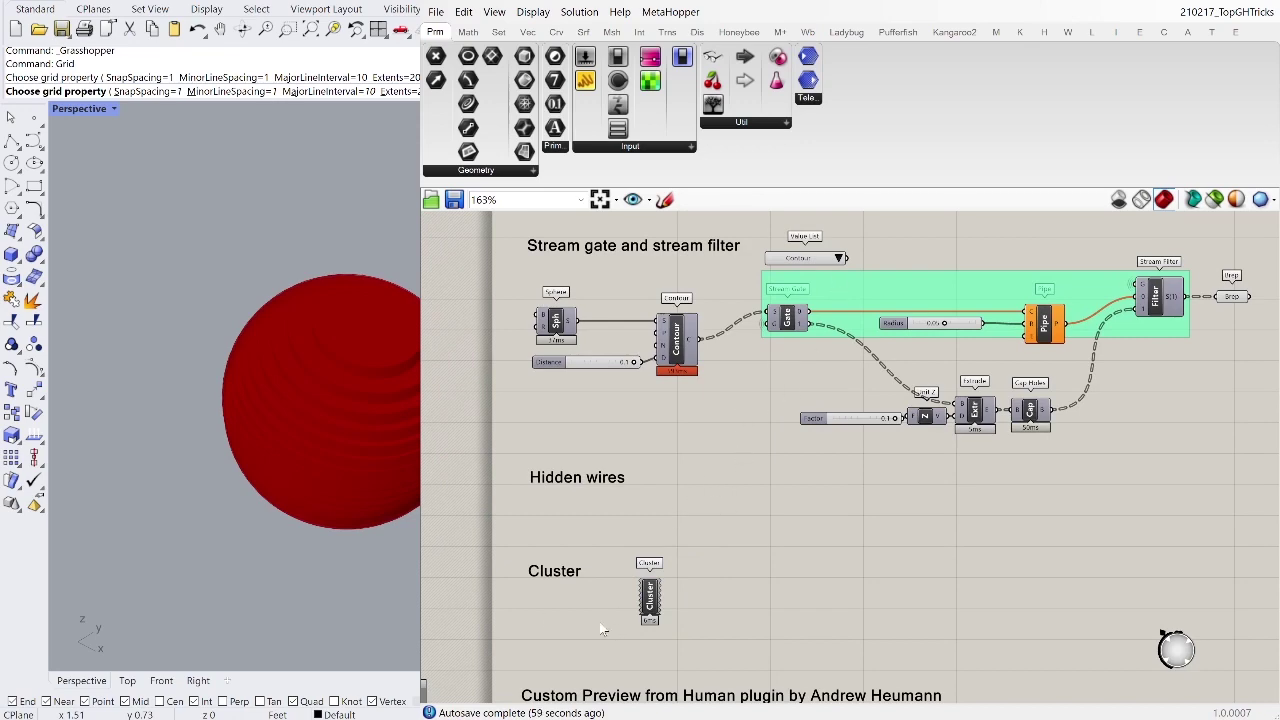
pyautogui.click(966, 450)
pyautogui.moveTo(943, 474); pyautogui.dragTo(886, 478, button='right')
pyautogui.scroll(1, 731, 543)
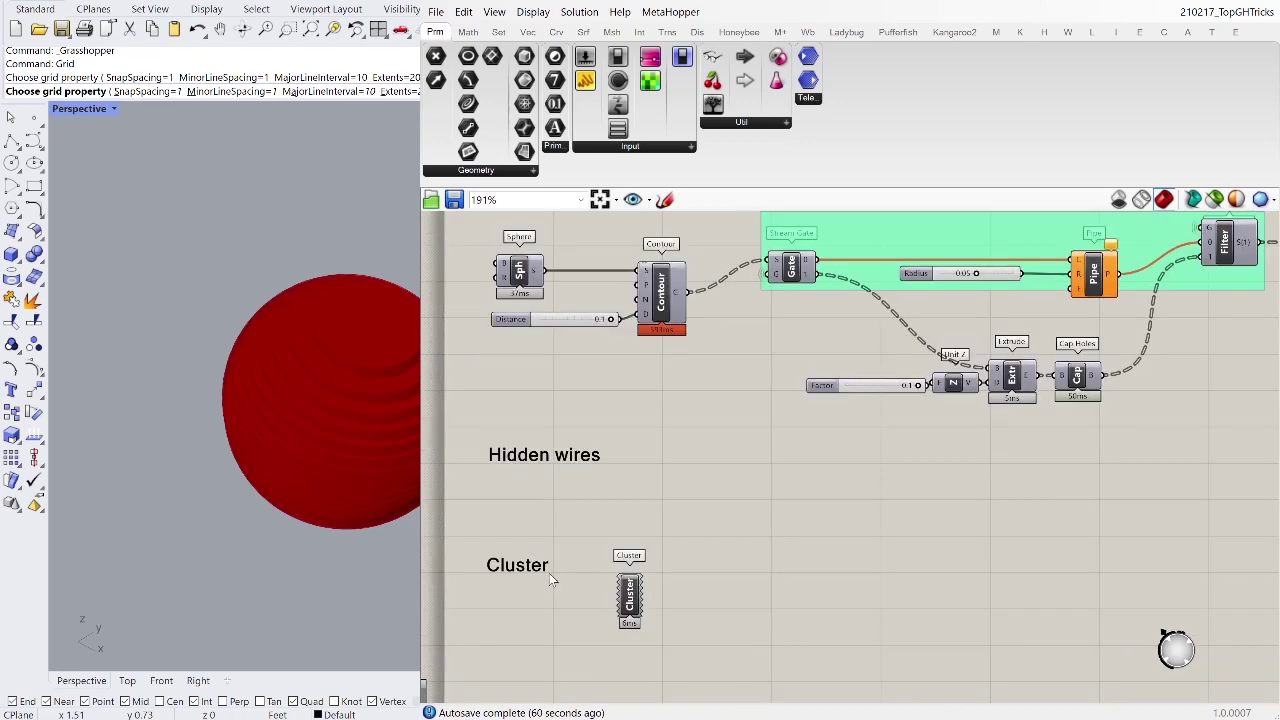
pyautogui.scroll(-1, 835, 480)
pyautogui.moveTo(848, 464); pyautogui.dragTo(957, 418, button='right')
pyautogui.scroll(2, 1067, 338)
pyautogui.moveTo(1066, 336); pyautogui.dragTo(1013, 425, button='right')
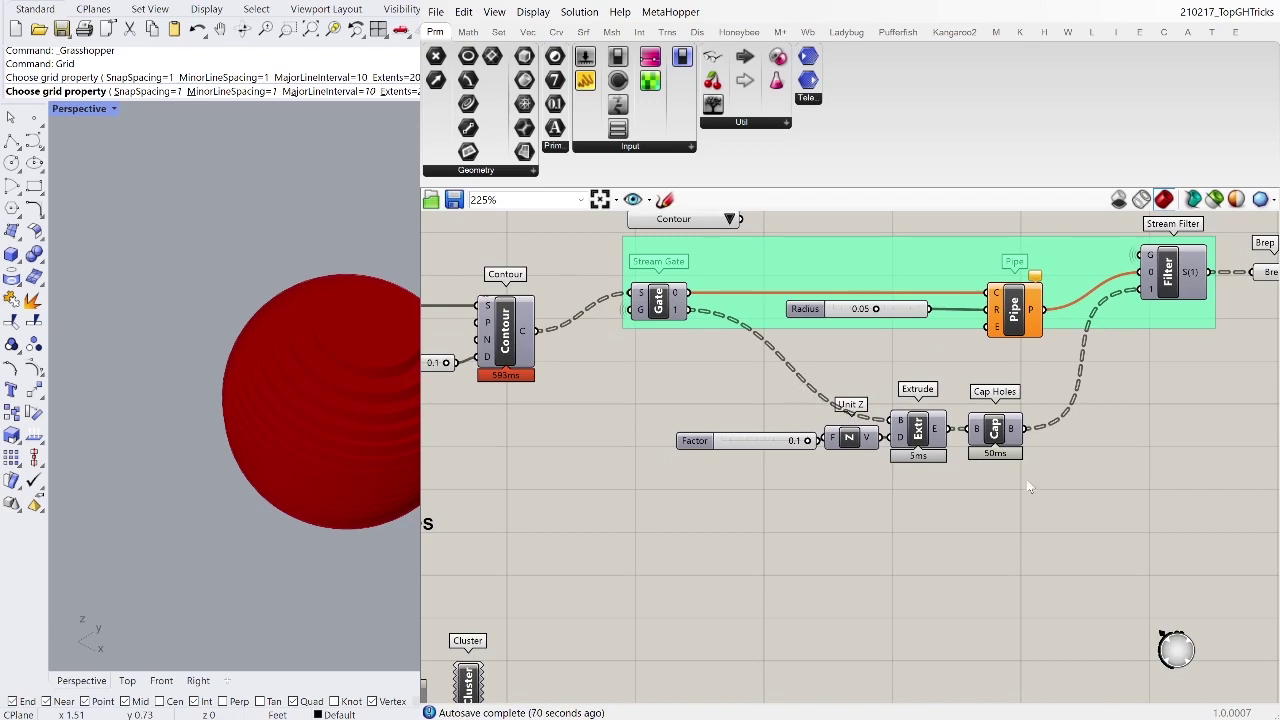
# Step: Combine the Factor slider, Unit Z, Extrude and Cap Holes into one cluster and shift it midway between the Stream Gate and Stream Filter
pyautogui.scroll(-2, 1031, 530)
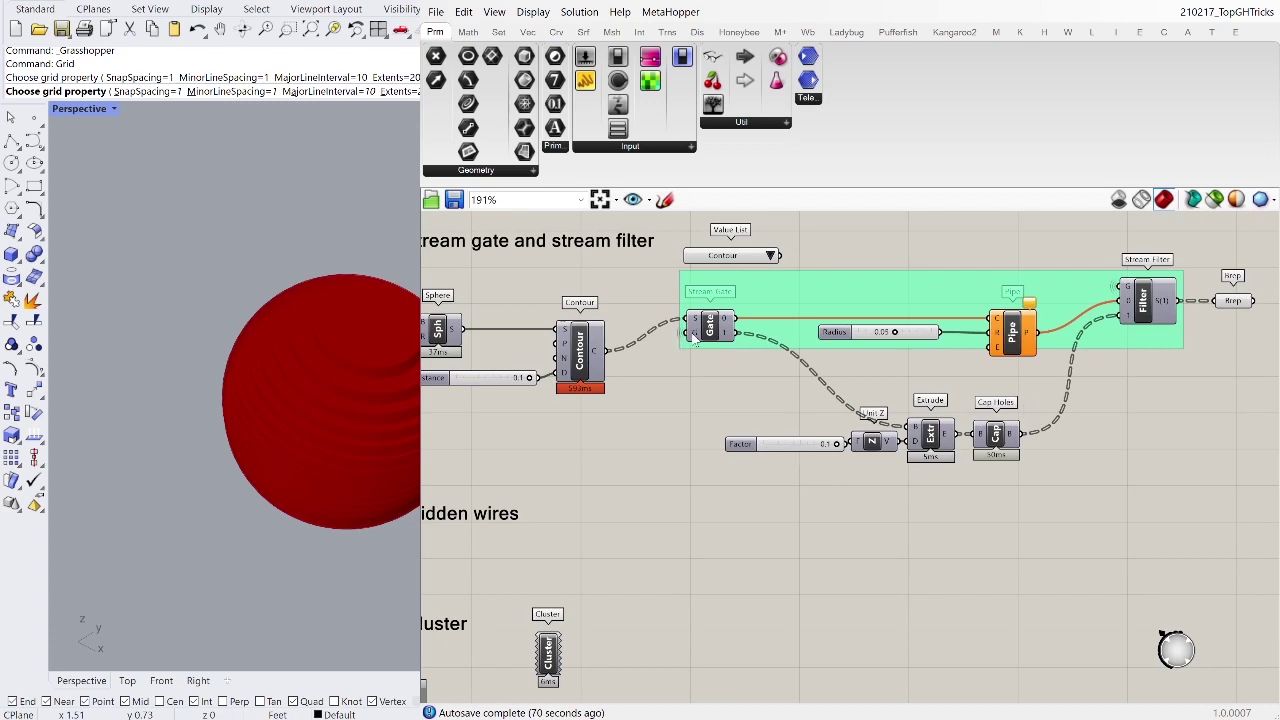
pyautogui.moveTo(1010, 477); pyautogui.dragTo(787, 380)
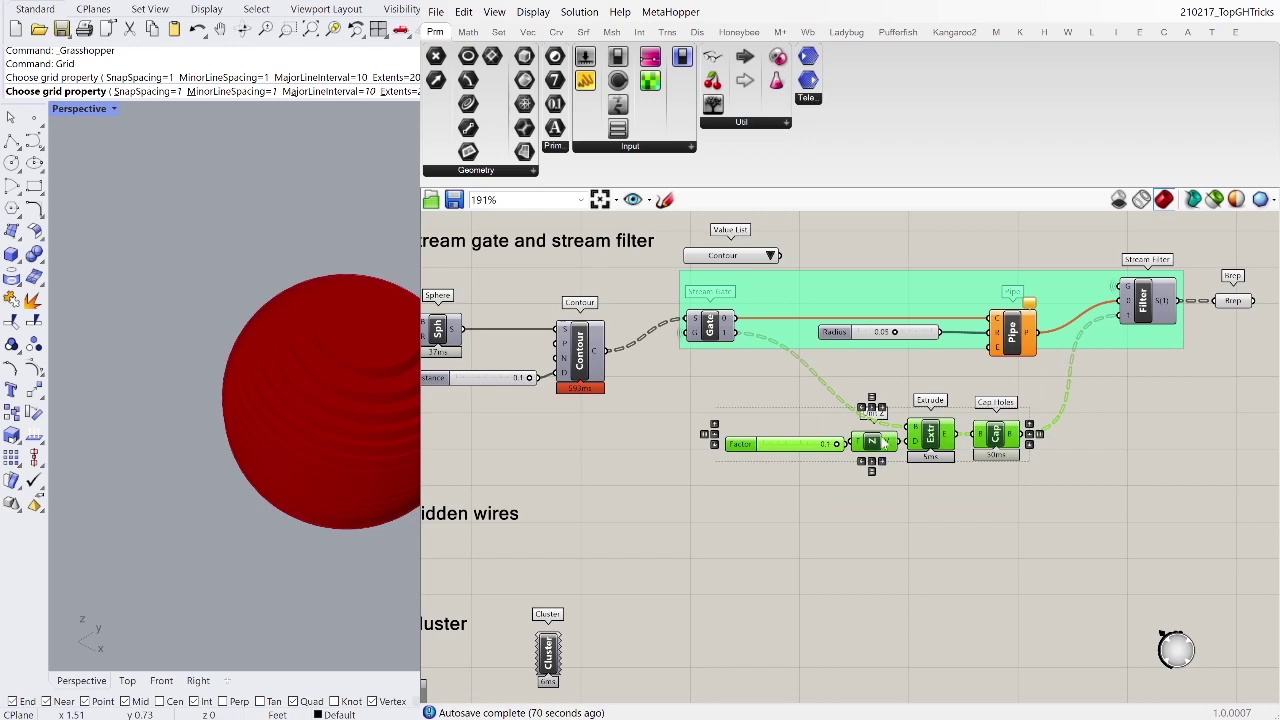
pyautogui.hotkey('ctrl', 'shift', 'c')
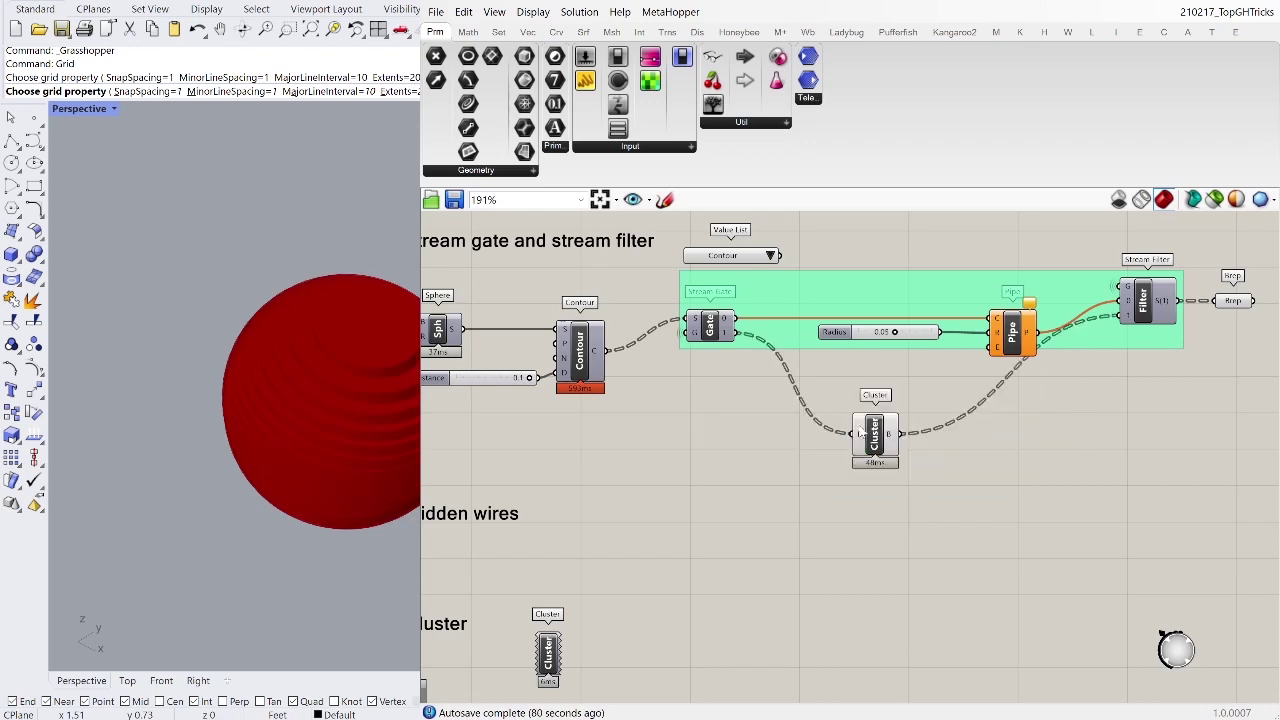
pyautogui.moveTo(870, 434); pyautogui.dragTo(928, 440)
pyautogui.click(912, 318)
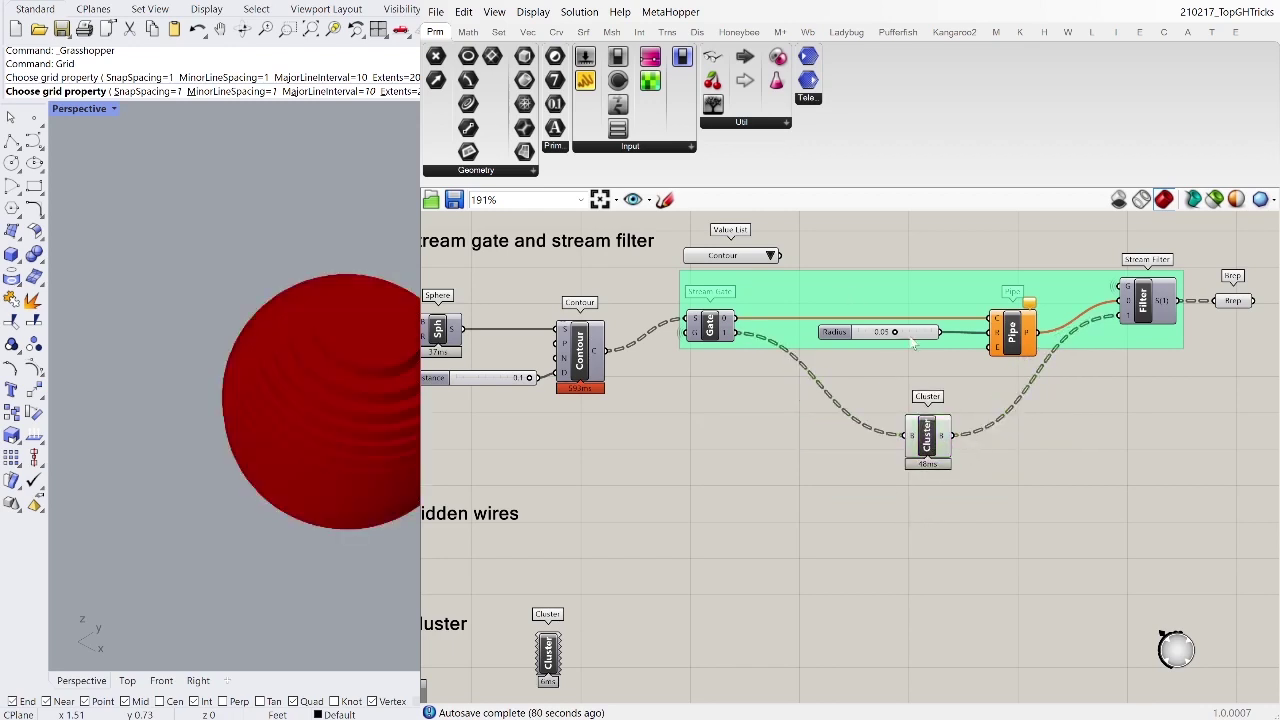
# Step: Combine the Radius slider and Pipe component into a cluster and position it inside the green group
pyautogui.moveTo(1020, 248); pyautogui.dragTo(902, 364)
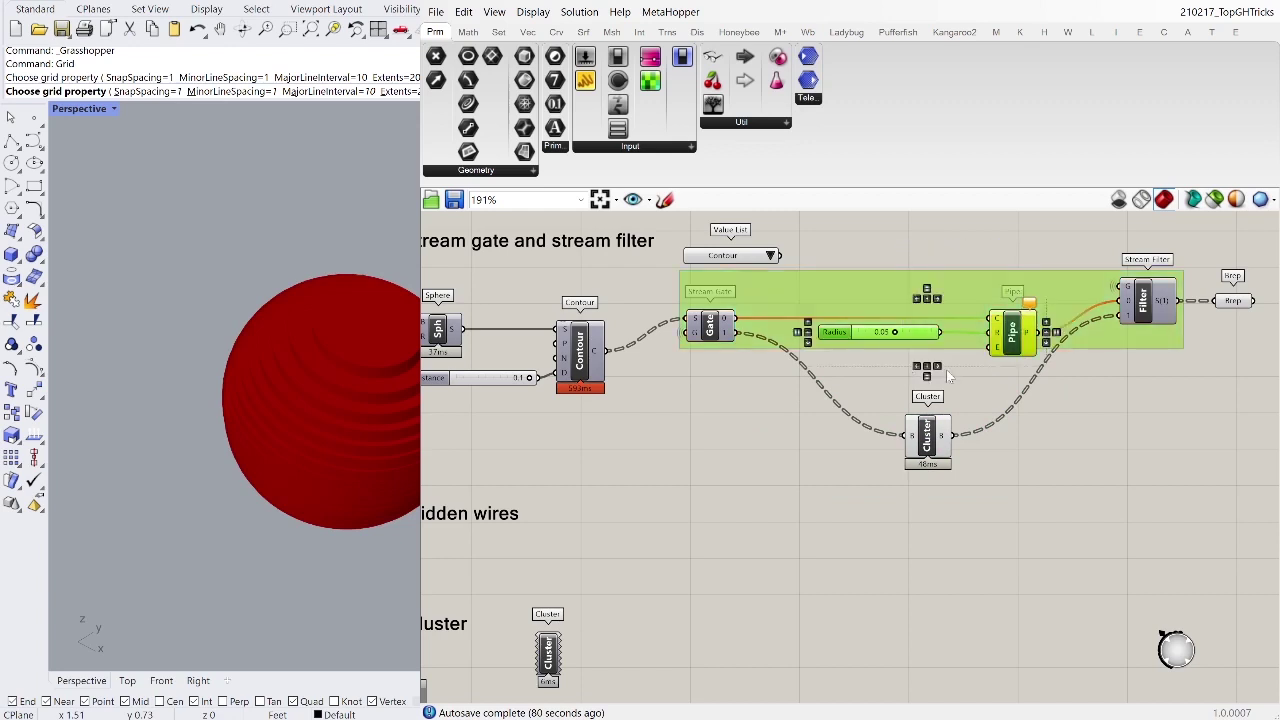
pyautogui.click(885, 293)
pyautogui.hotkey('ctrl', 'alt', 'c')
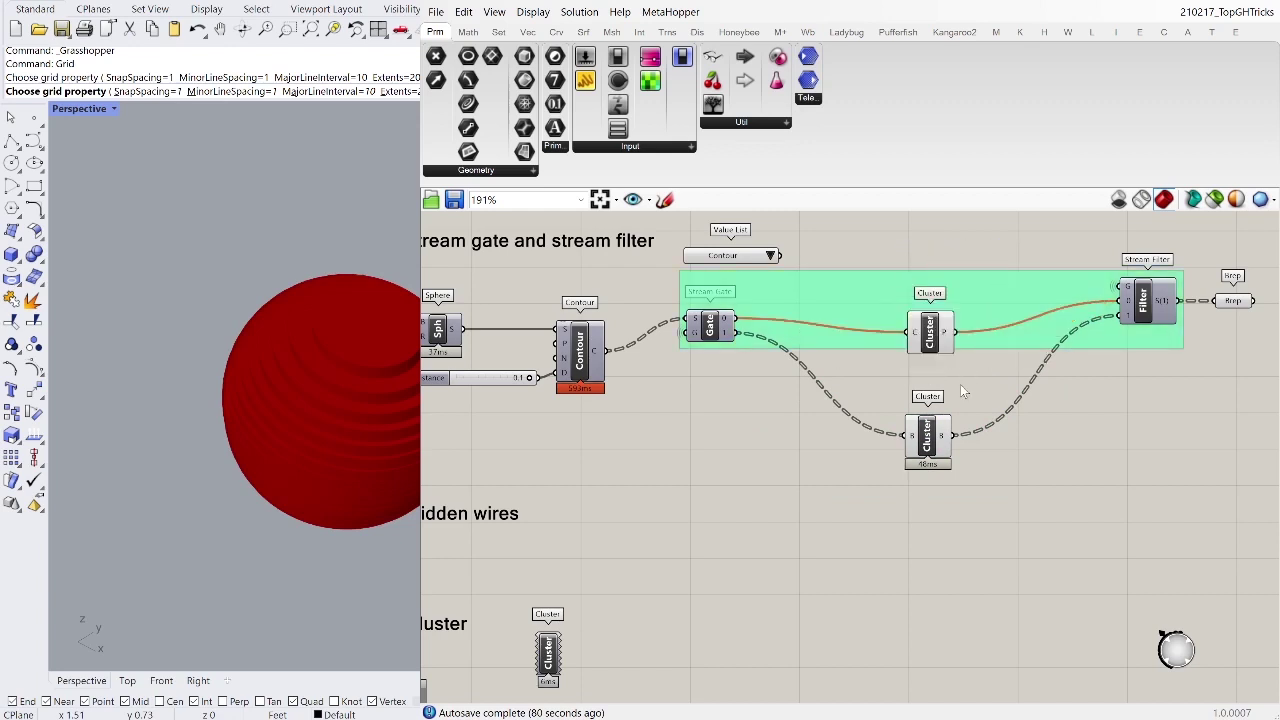
pyautogui.moveTo(931, 338); pyautogui.dragTo(925, 328)
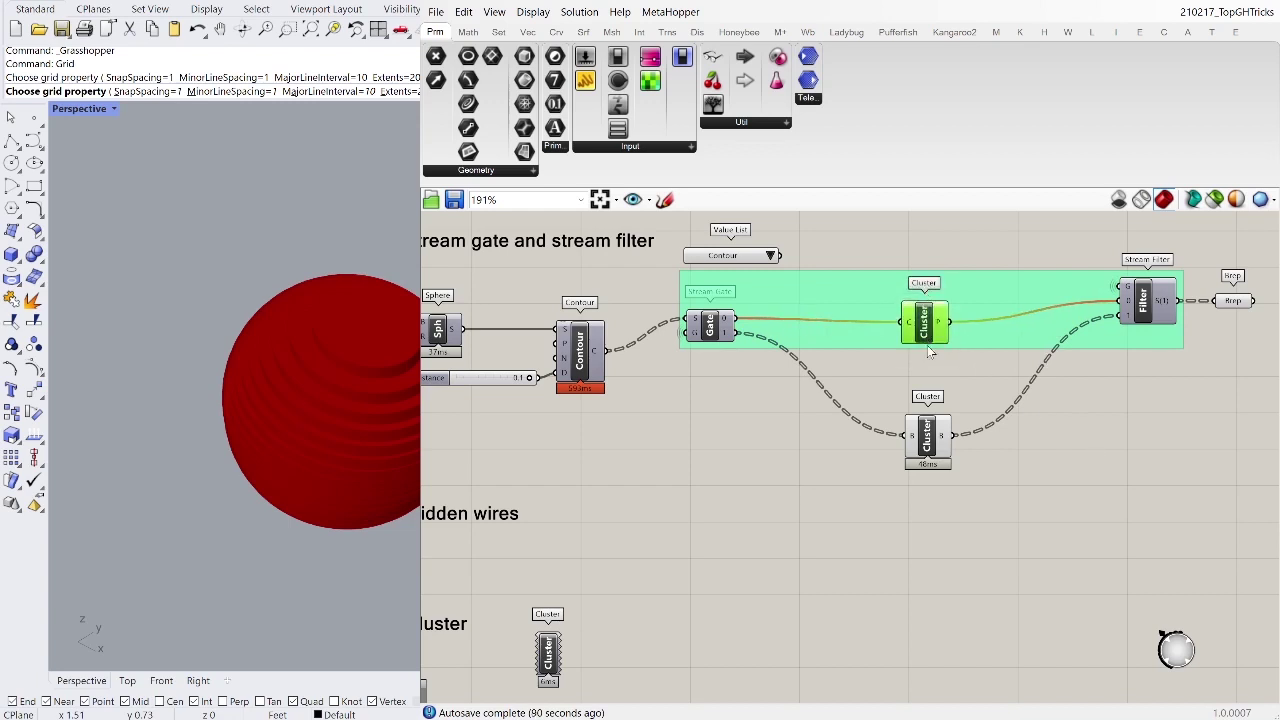
# Step: Inside the lower cluster, move input B and output B clear of the other components and return to the main definition
pyautogui.scroll(2, 927, 372)
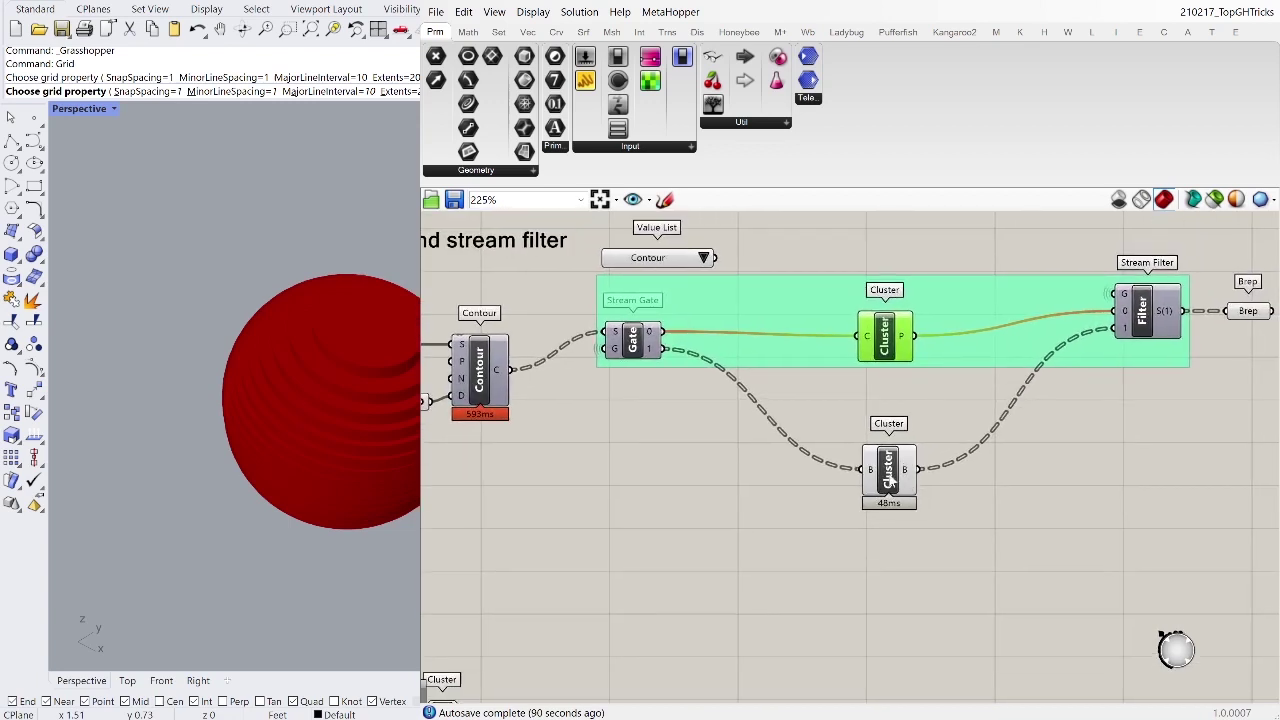
pyautogui.click(889, 481)
pyautogui.doubleClick(887, 476)
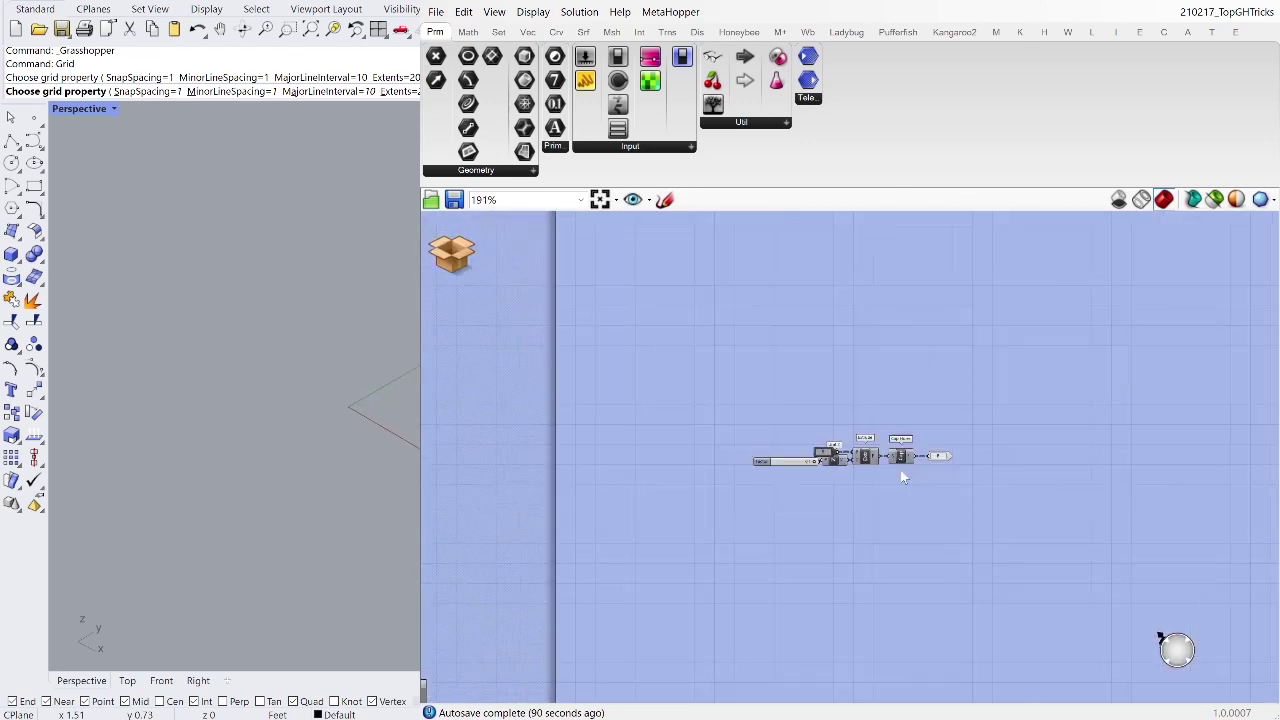
pyautogui.scroll(5, 827, 472)
pyautogui.moveTo(933, 451); pyautogui.dragTo(856, 454, button='right')
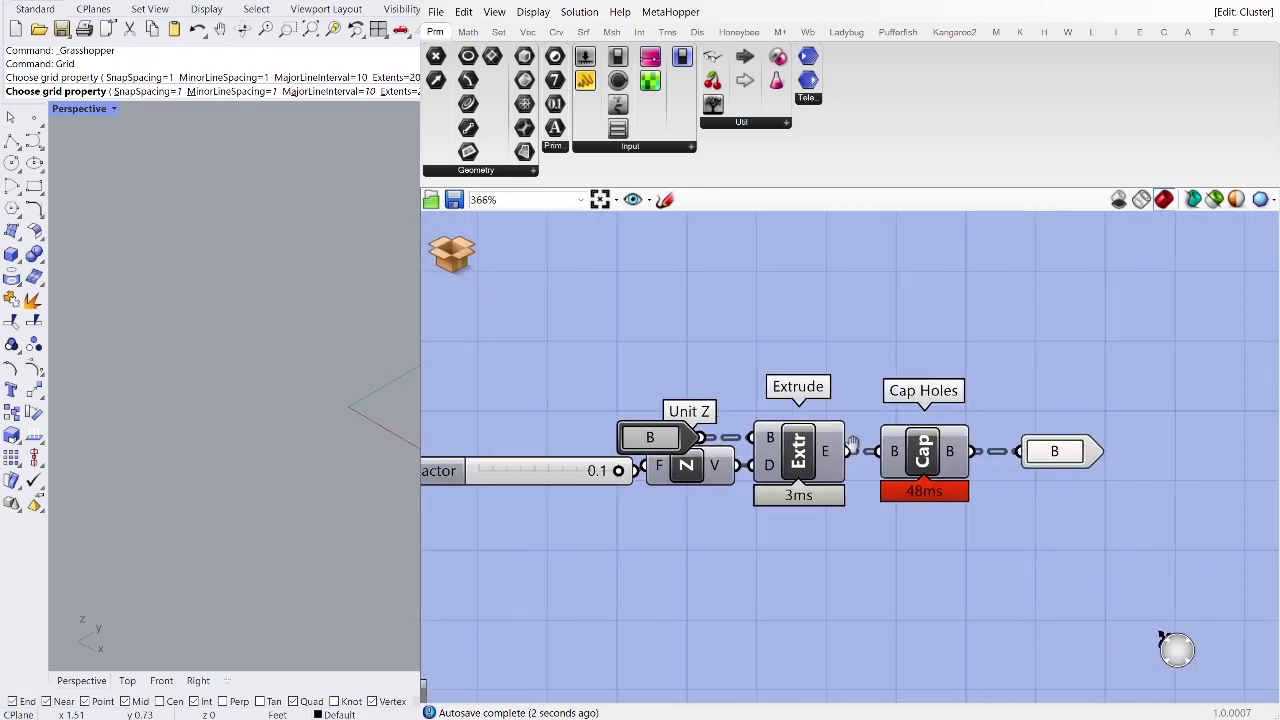
pyautogui.moveTo(673, 445); pyautogui.dragTo(540, 337)
pyautogui.scroll(-2, 1062, 475)
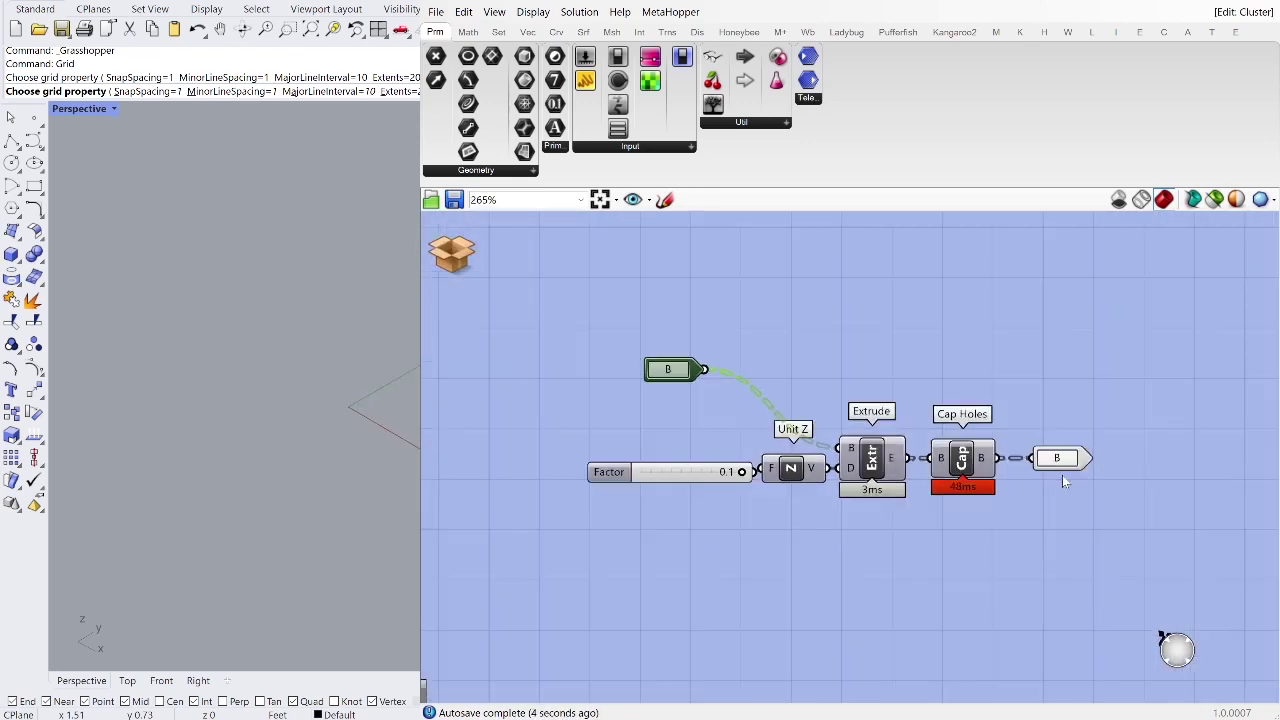
pyautogui.moveTo(1058, 462); pyautogui.dragTo(1115, 353)
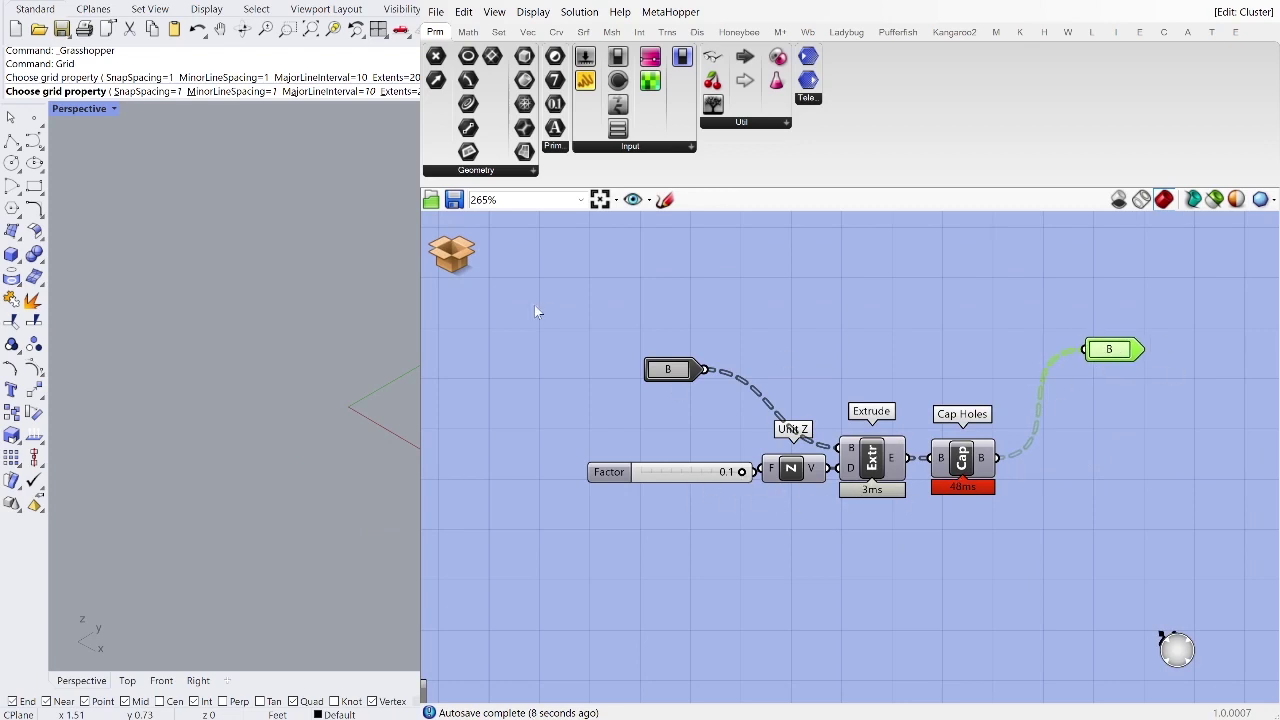
pyautogui.click(459, 263)
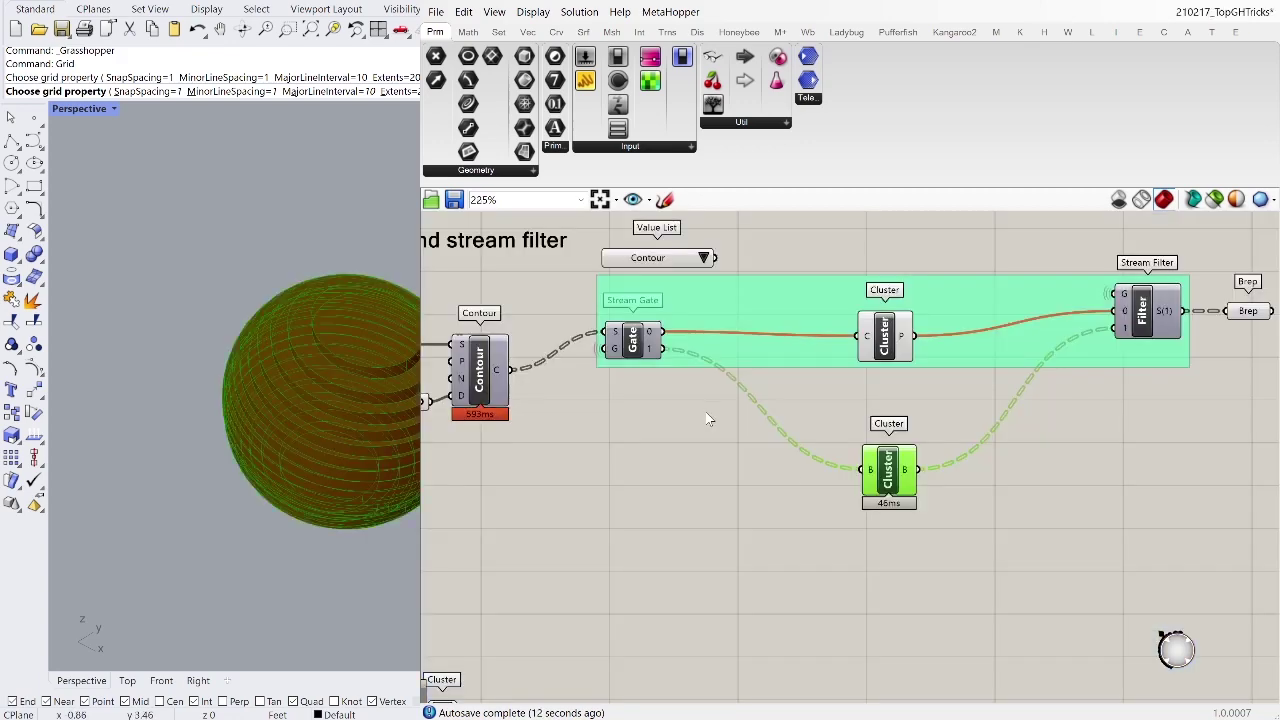
# Step: Reopen the lower cluster and add a Cluster Input component below the Factor slider
pyautogui.click(967, 443)
pyautogui.scroll(-4, 771, 485)
pyautogui.scroll(5, 830, 473)
pyautogui.doubleClick(835, 478)
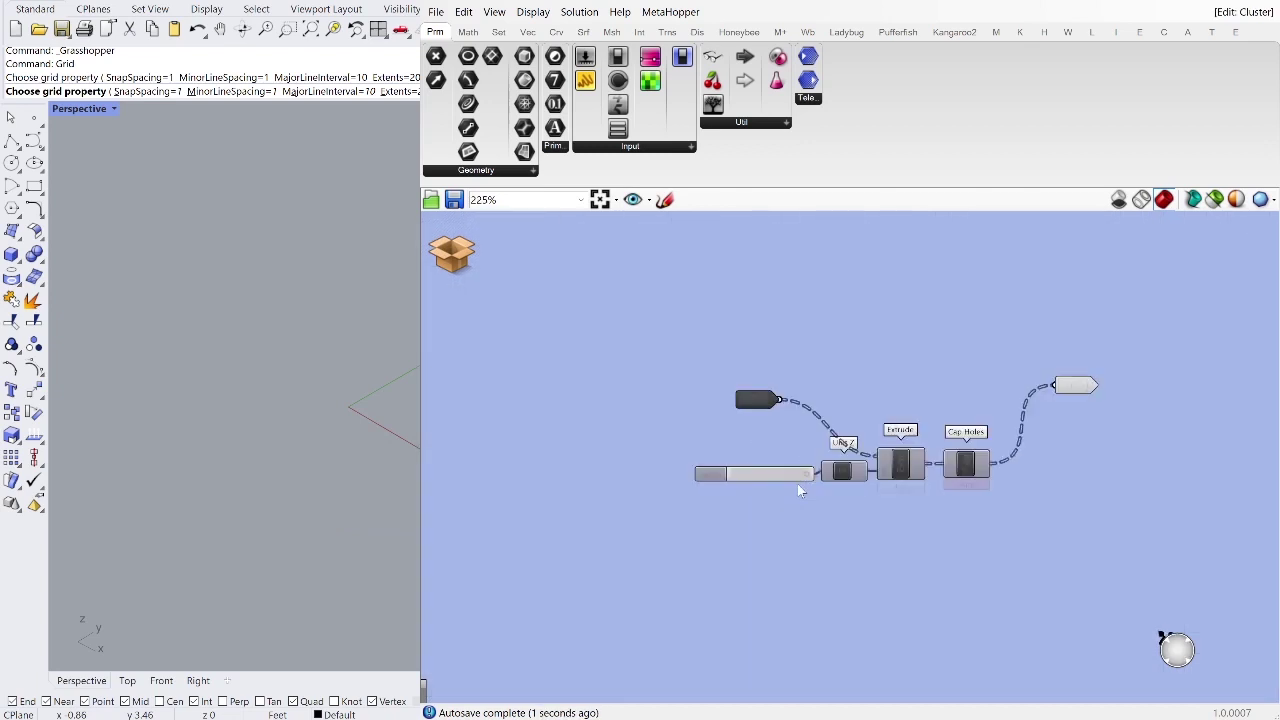
pyautogui.scroll(4, 800, 490)
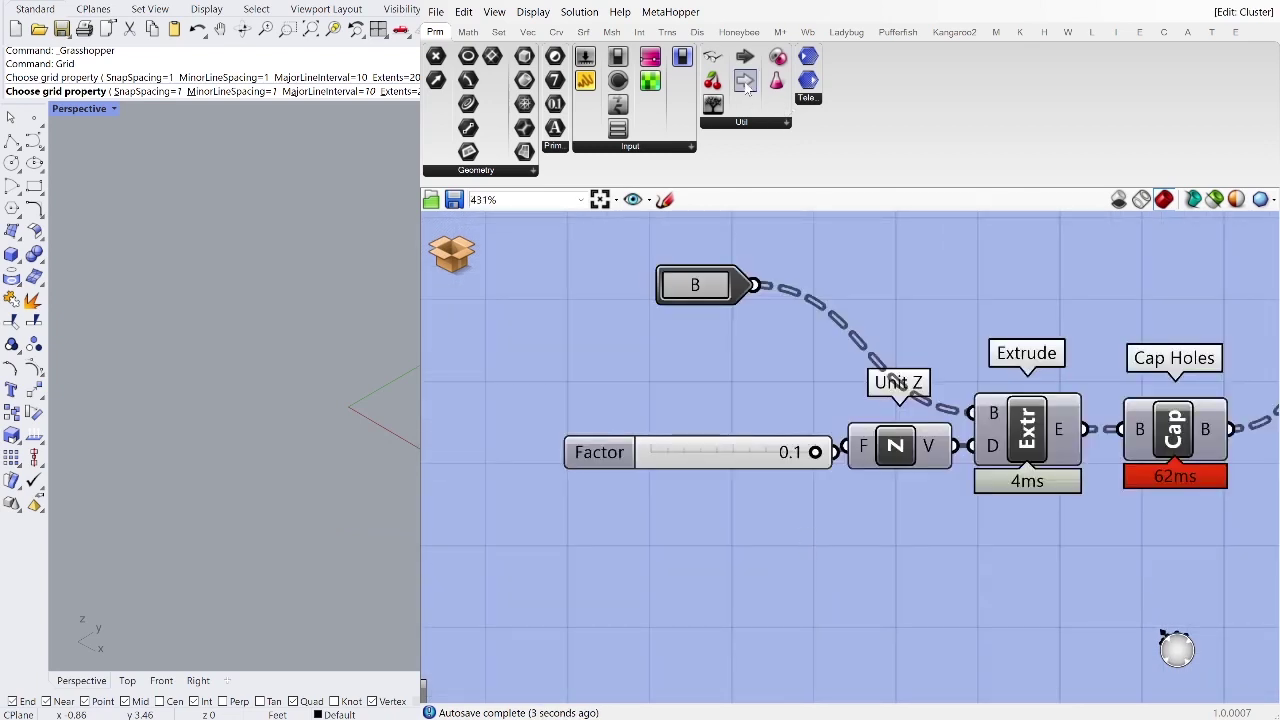
pyautogui.moveTo(745, 81); pyautogui.dragTo(677, 476)
pyautogui.scroll(-2, 746, 514)
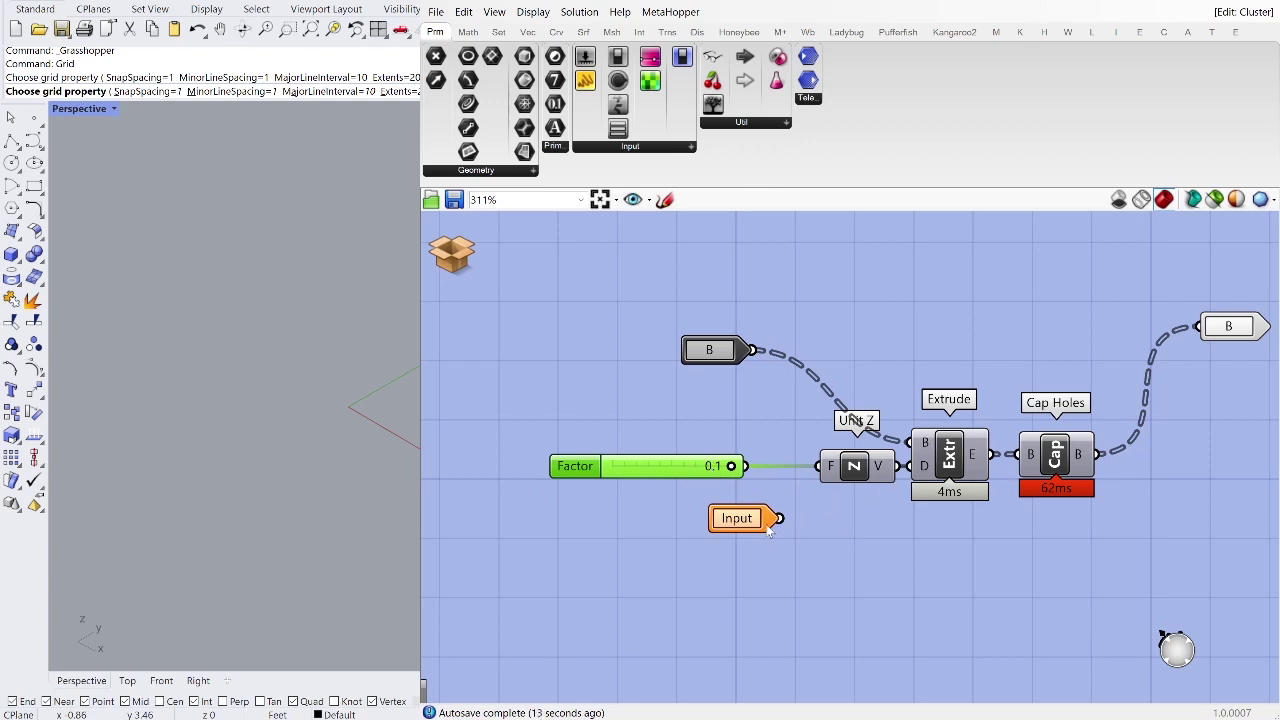
# Step: Connect the new cluster input to Unit Z's F input and delete the Factor slider
pyautogui.moveTo(764, 524); pyautogui.dragTo(820, 466)
pyautogui.moveTo(686, 457); pyautogui.dragTo(612, 410)
pyautogui.click(714, 512)
pyautogui.moveTo(714, 512); pyautogui.dragTo(720, 472)
pyautogui.click(598, 425)
pyautogui.press('Delete')
# Step: Rename the cluster input feeding Unit Z to EXTRUSION and return to the main definition
pyautogui.click(738, 486)
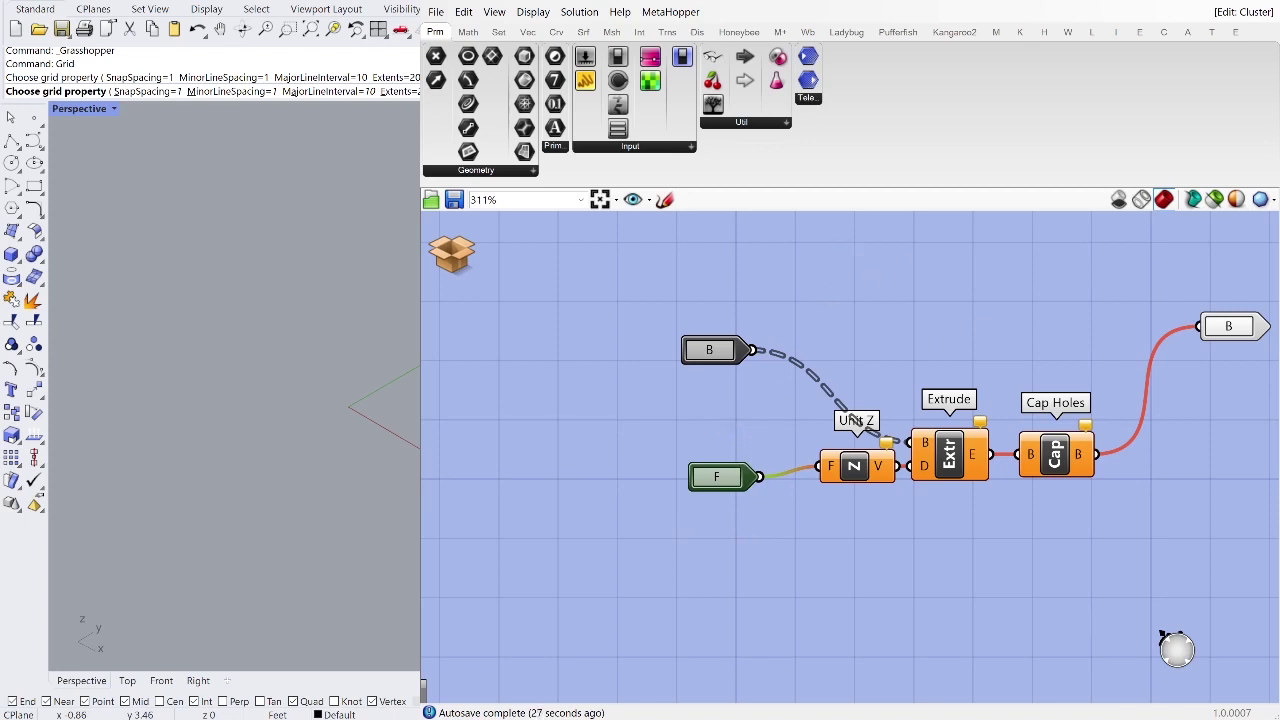
pyautogui.click(856, 369)
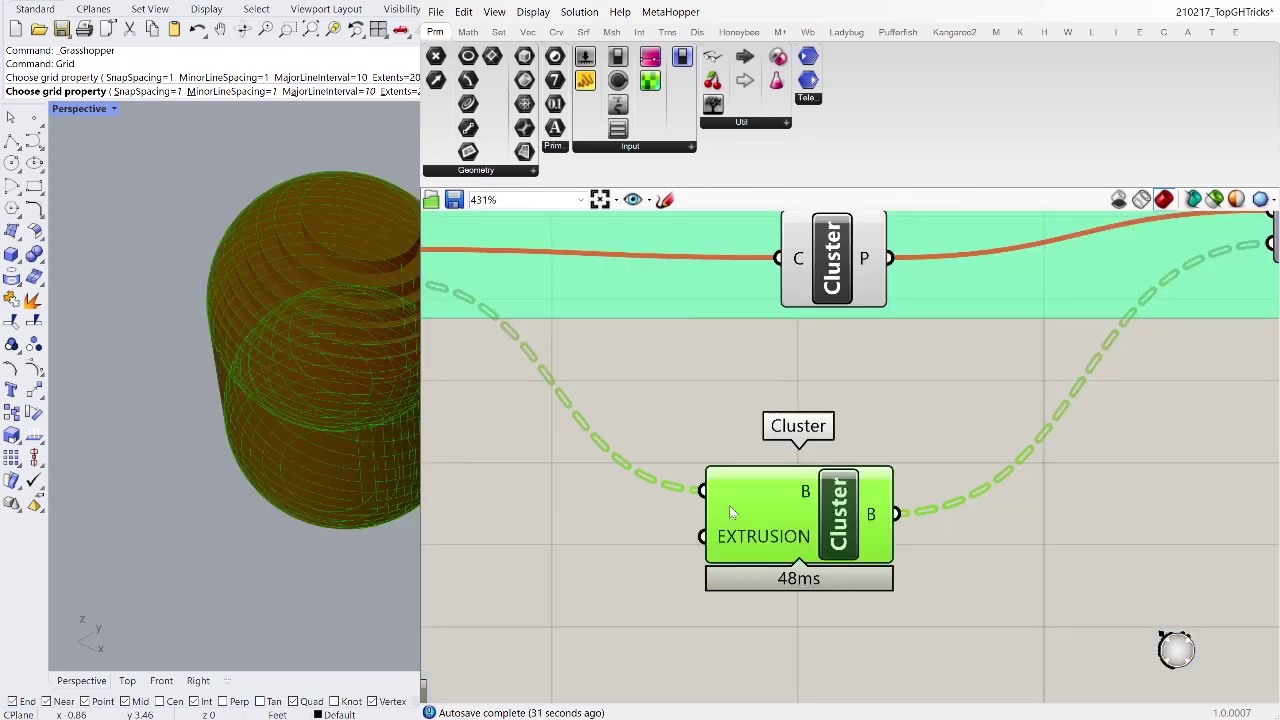
# Step: Add a number slider with the value 0.15 and connect it to the lower cluster's EXTRUSION input
pyautogui.scroll(-2, 729, 506)
pyautogui.moveTo(757, 548); pyautogui.dragTo(833, 537, button='right')
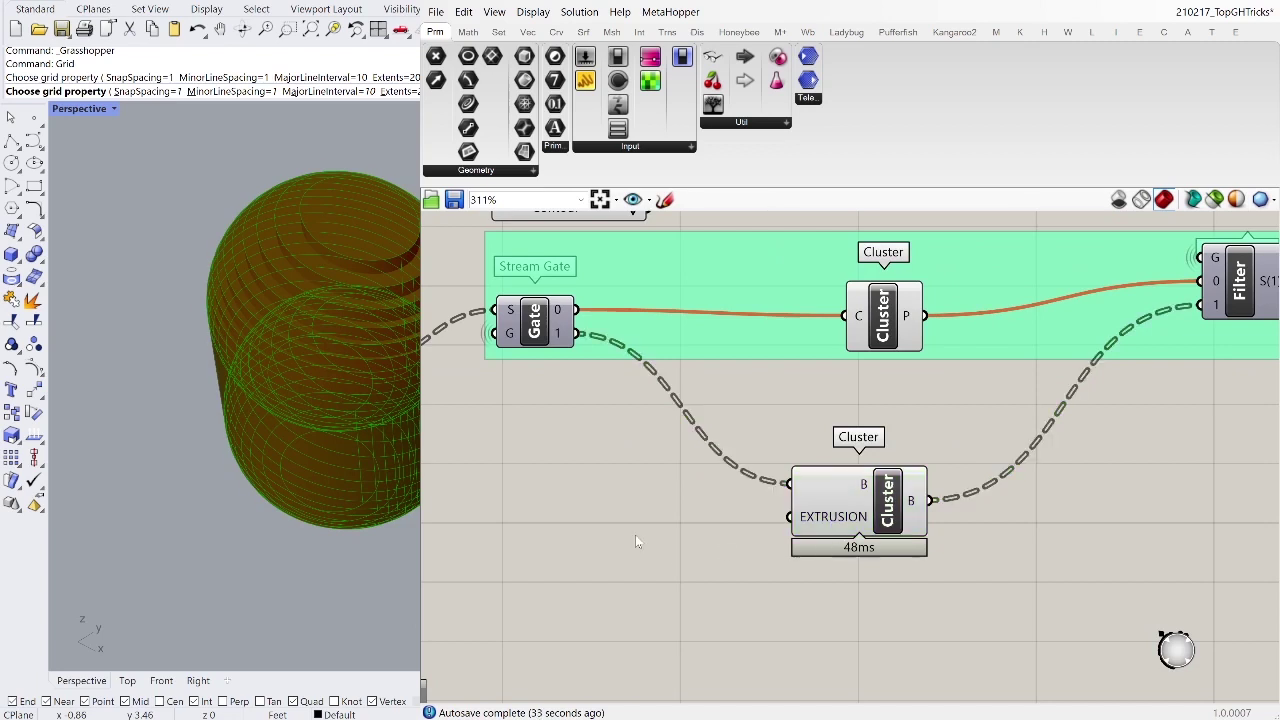
pyautogui.click(635, 541)
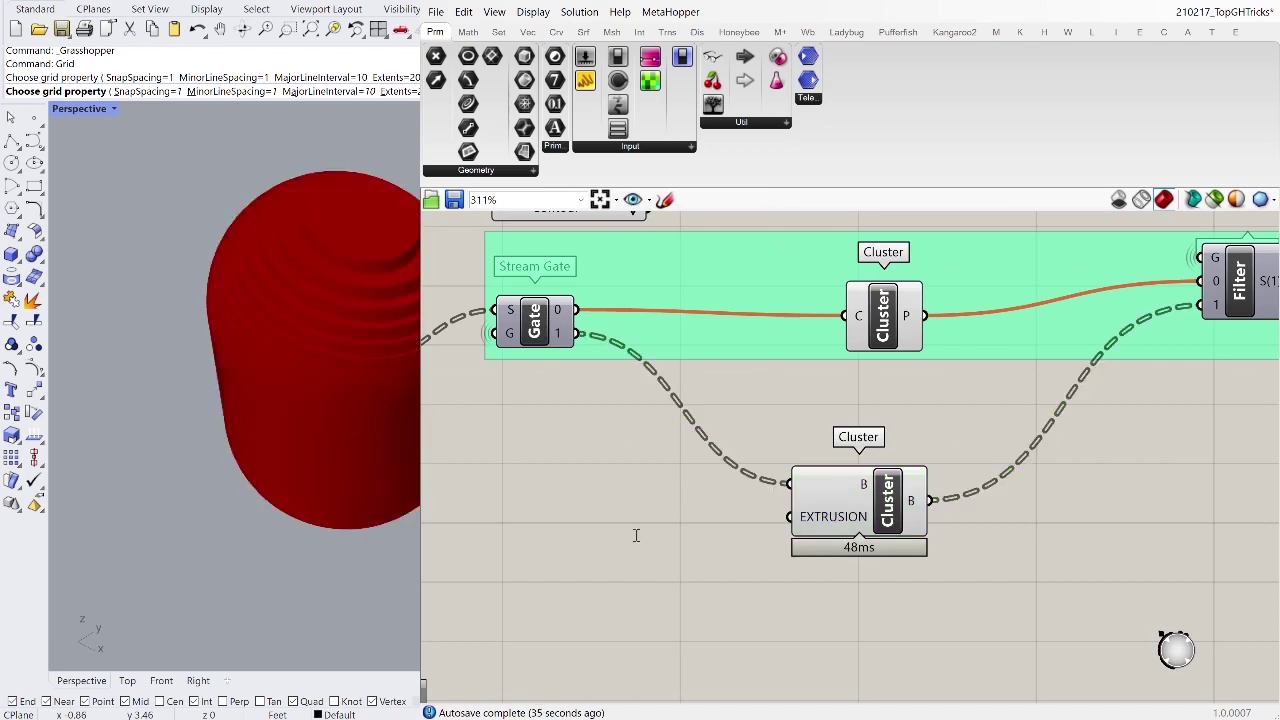
pyautogui.hotkey('ctrl', 'v')
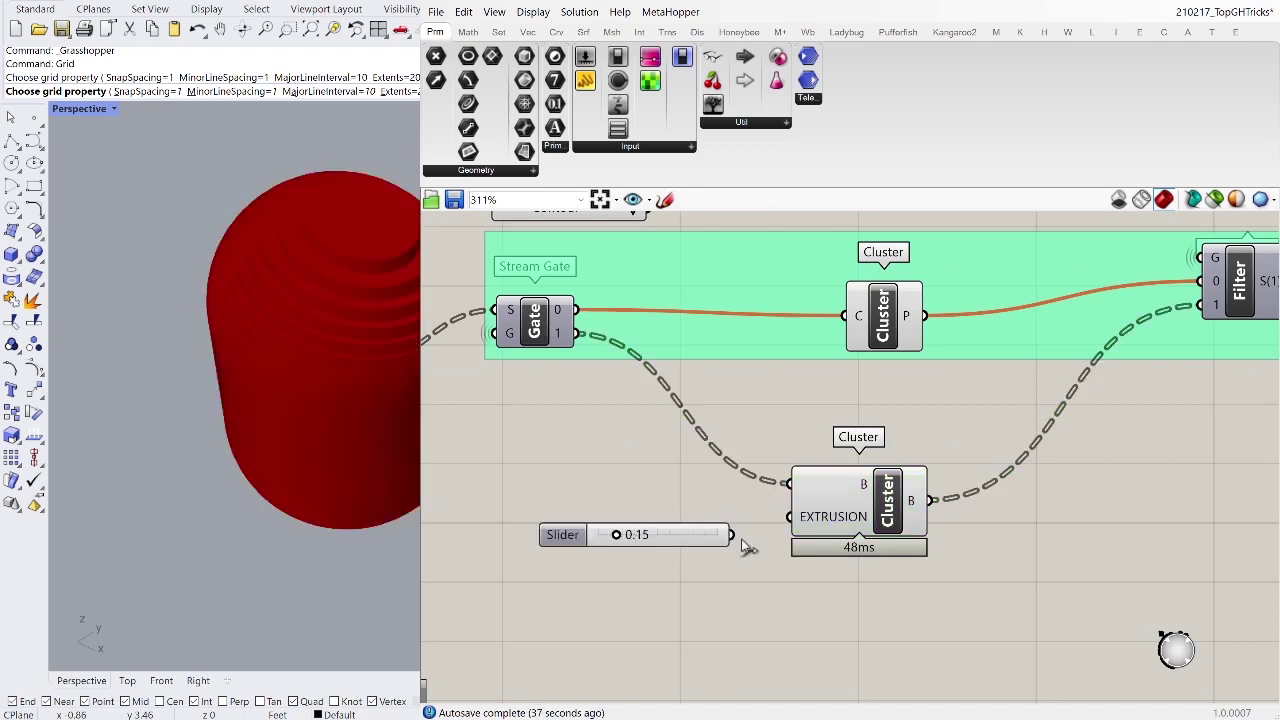
pyautogui.moveTo(733, 535); pyautogui.dragTo(789, 516)
# Step: Set the Factor slider feeding the EXTRUSION input to 0.63
pyautogui.scroll(-2, 619, 609)
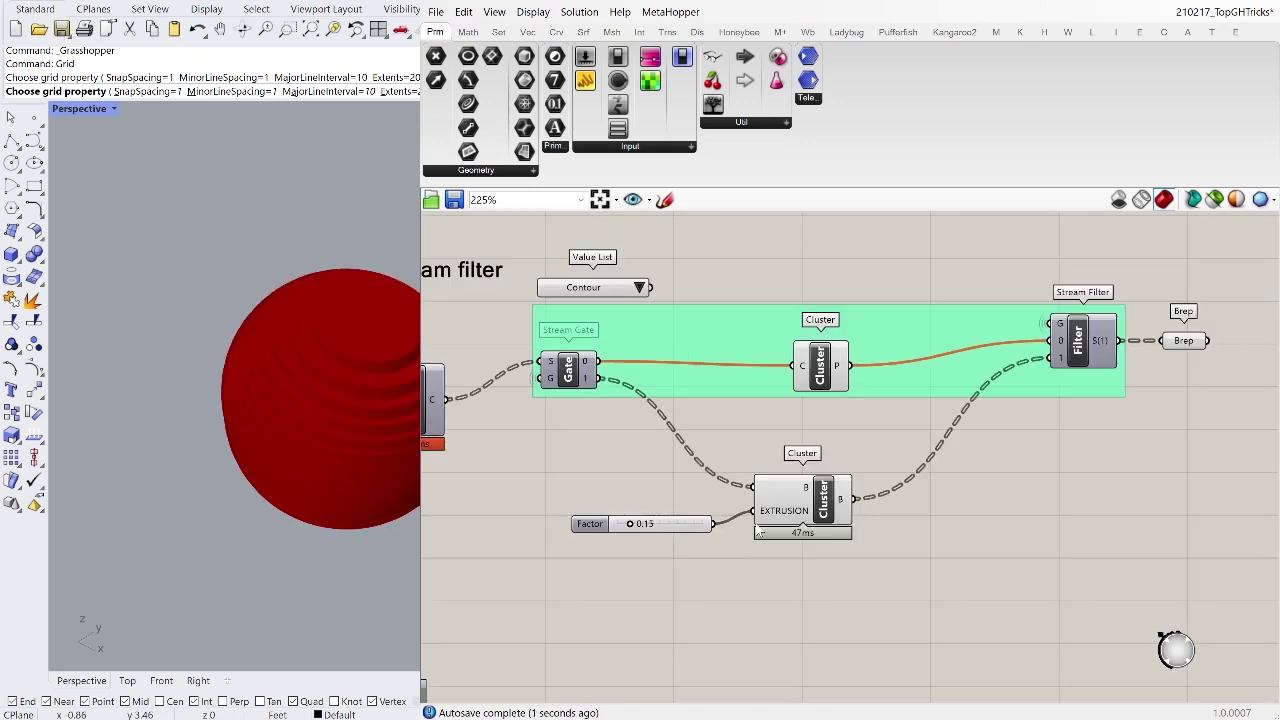
pyautogui.scroll(1, 757, 529)
pyautogui.scroll(-2, 770, 510)
pyautogui.scroll(2, 800, 480)
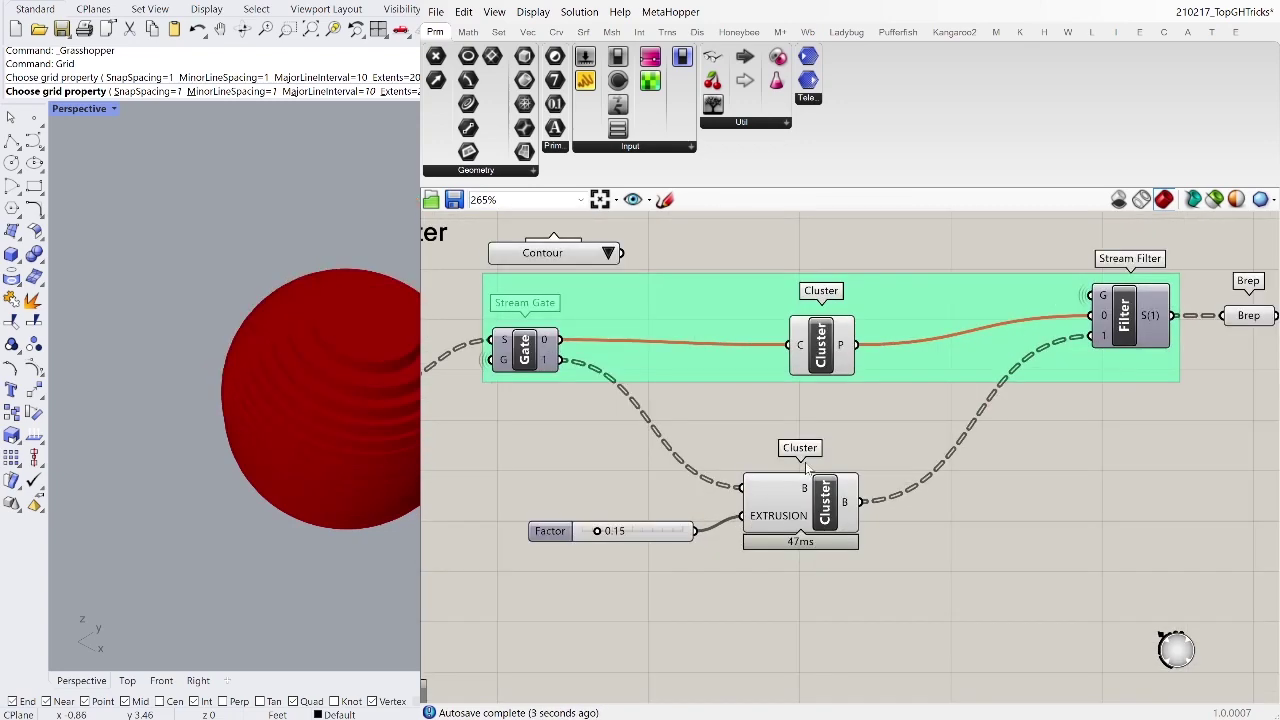
pyautogui.scroll(1, 468, 506)
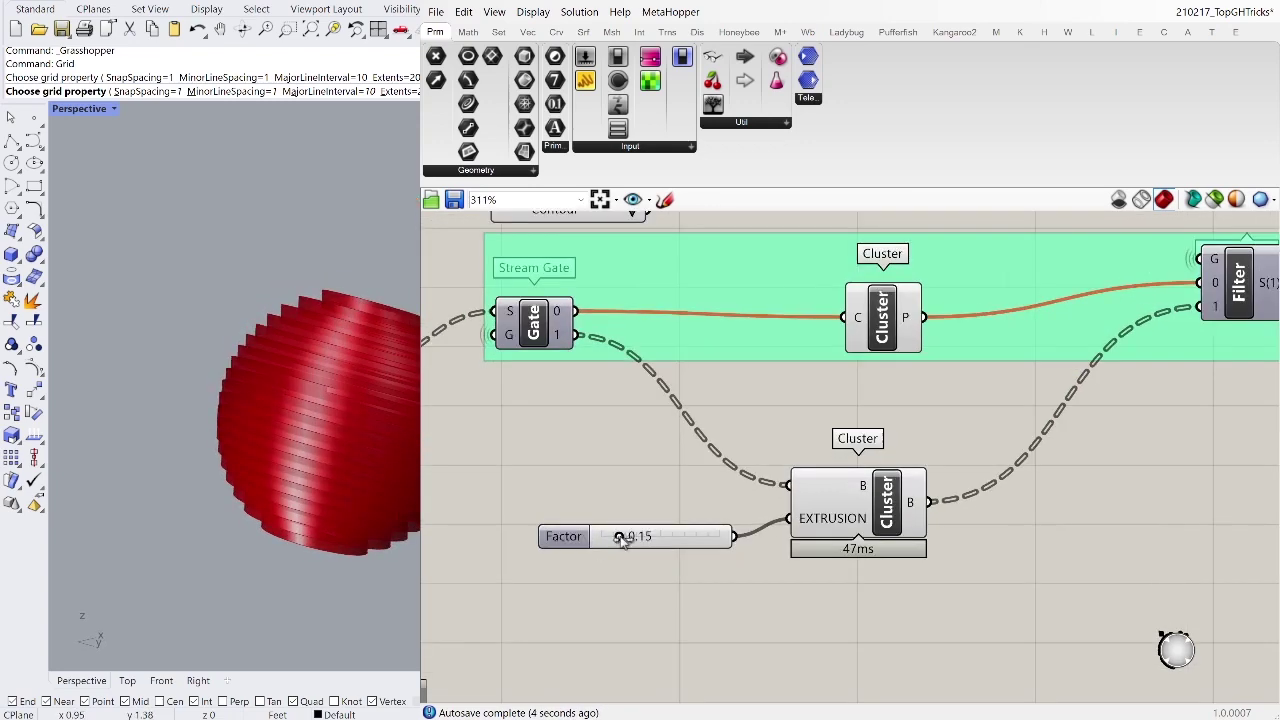
pyautogui.moveTo(620, 540); pyautogui.dragTo(676, 537)
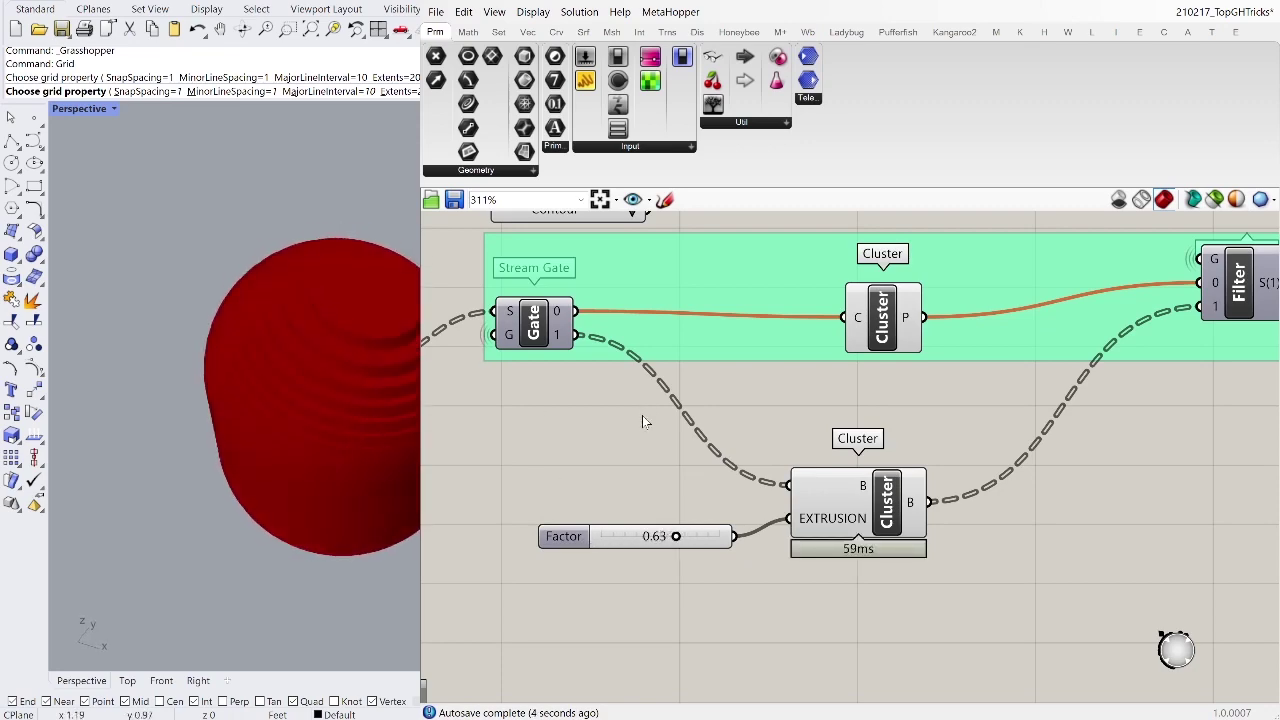
# Step: Inspect the two clusters and the Factor slider between the Stream Gate and Stream Filter
pyautogui.scroll(-3, 650, 440)
pyautogui.scroll(2, 707, 474)
pyautogui.scroll(-2, 767, 441)
pyautogui.moveTo(747, 487); pyautogui.dragTo(829, 467, button='right')
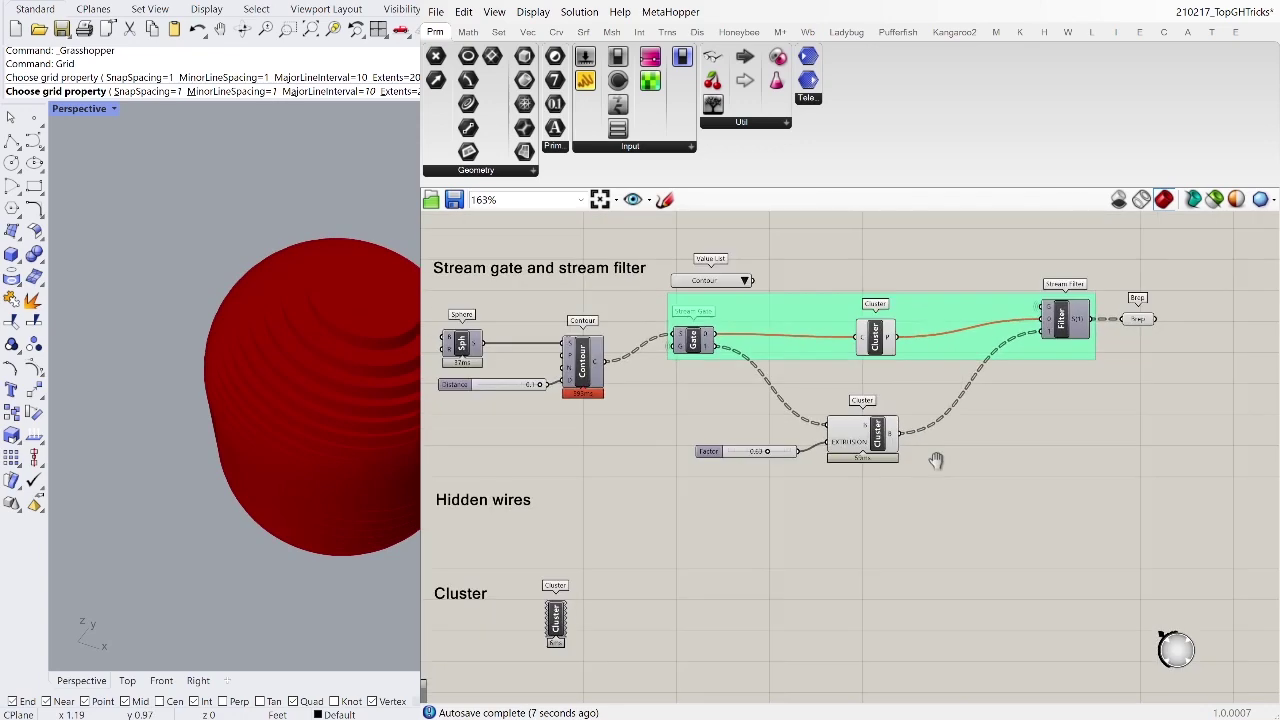
pyautogui.moveTo(940, 470); pyautogui.dragTo(744, 256)
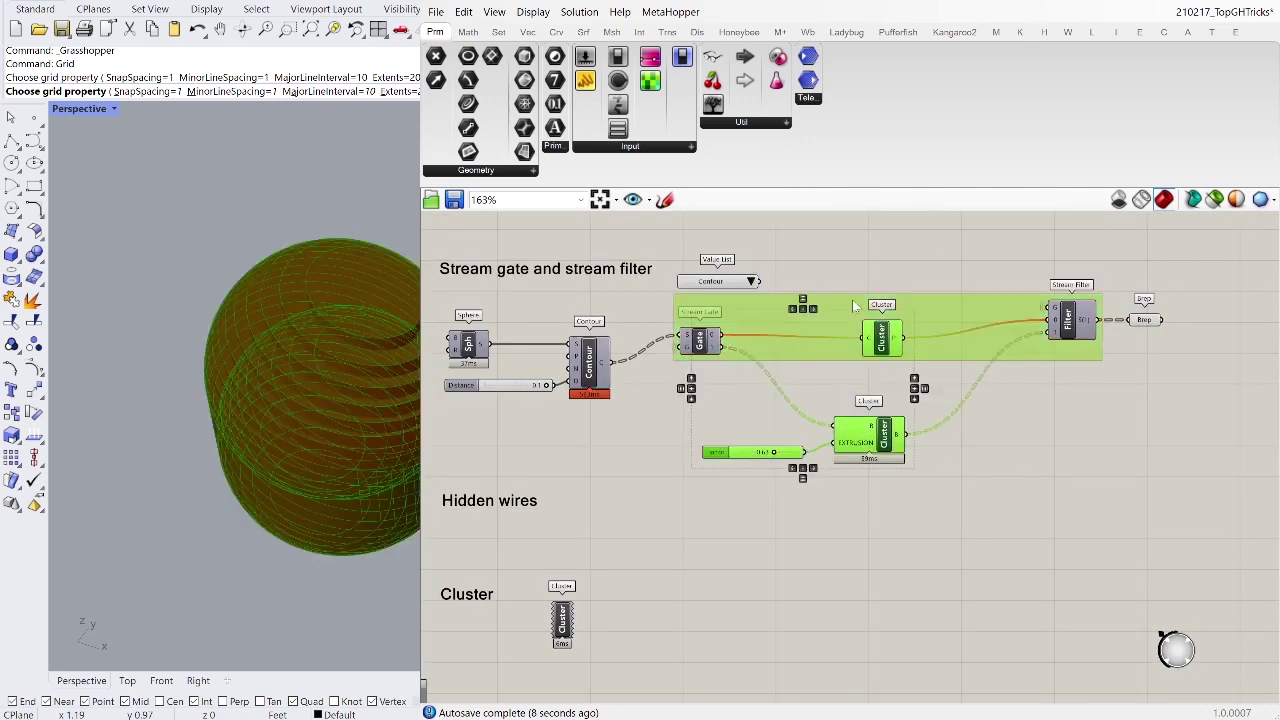
pyautogui.click(1007, 362)
# Step: Examine the Custom Preview Materials and Custom Preview Lineweights components in the Human plugin section
pyautogui.scroll(-2, 1007, 360)
pyautogui.moveTo(641, 589); pyautogui.dragTo(726, 434, button='right')
pyautogui.scroll(3, 721, 421)
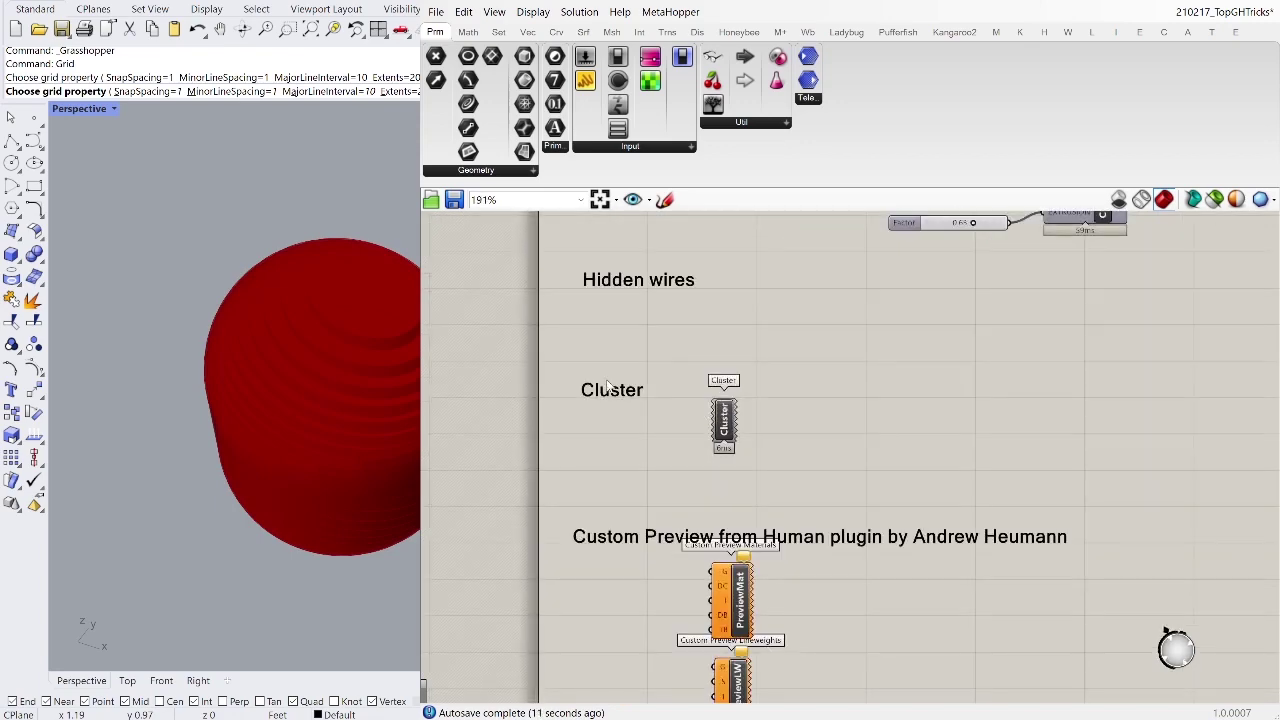
pyautogui.scroll(-1, 697, 402)
pyautogui.moveTo(817, 452); pyautogui.dragTo(753, 348, button='right')
pyautogui.scroll(2, 720, 482)
pyautogui.moveTo(736, 432); pyautogui.dragTo(643, 584)
pyautogui.moveTo(648, 480)
pyautogui.mouseDown()
pyautogui.moveTo(653, 540)
pyautogui.moveTo(662, 478)
pyautogui.mouseUp()
pyautogui.click(795, 505)
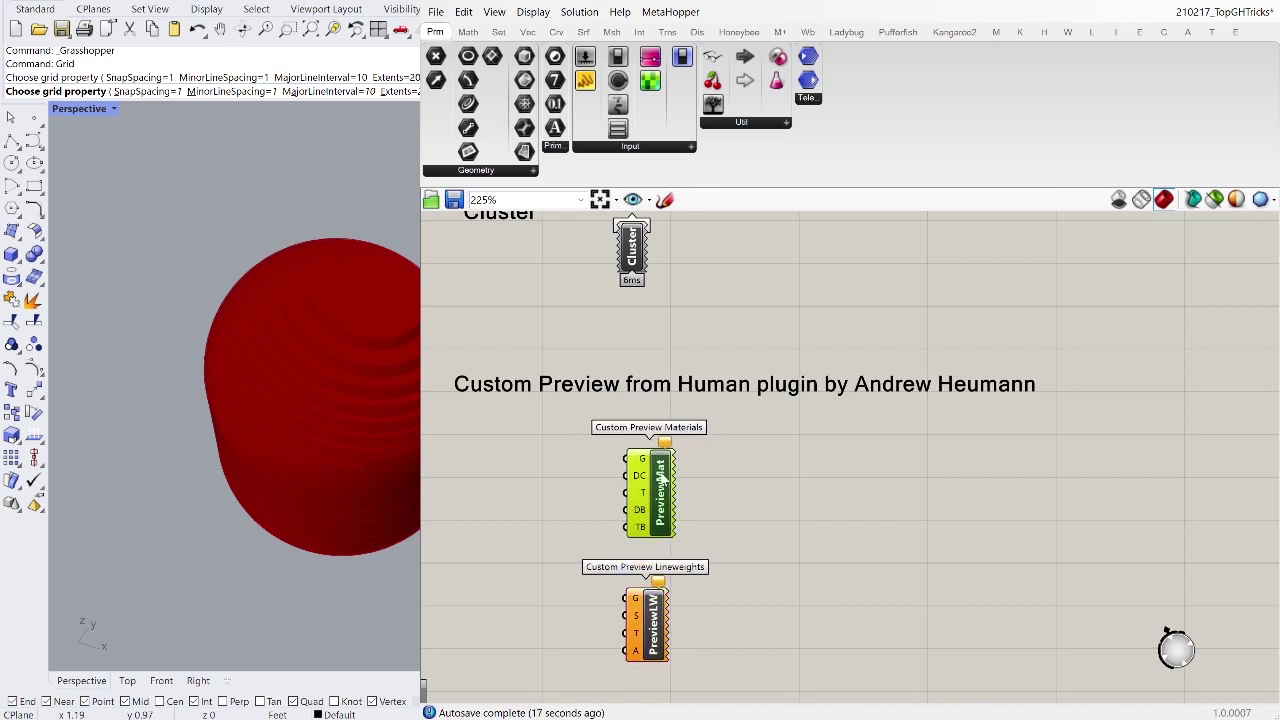
pyautogui.click(731, 457)
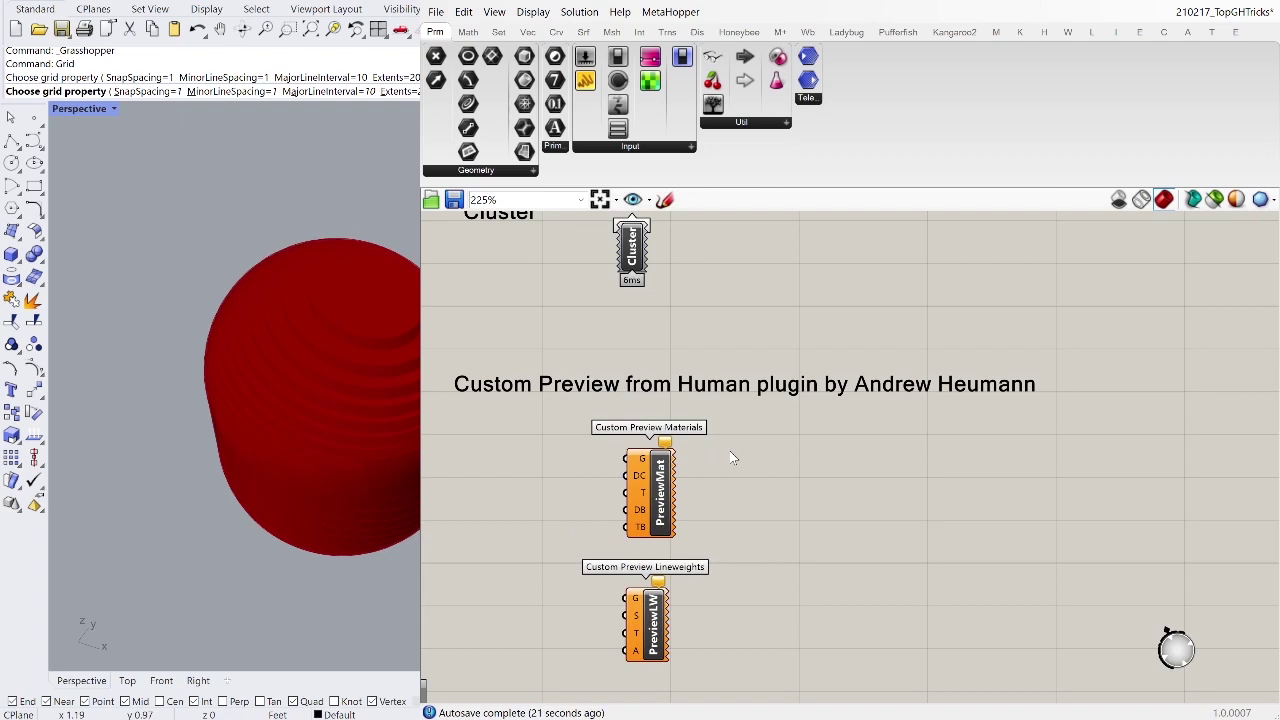
pyautogui.click(660, 518)
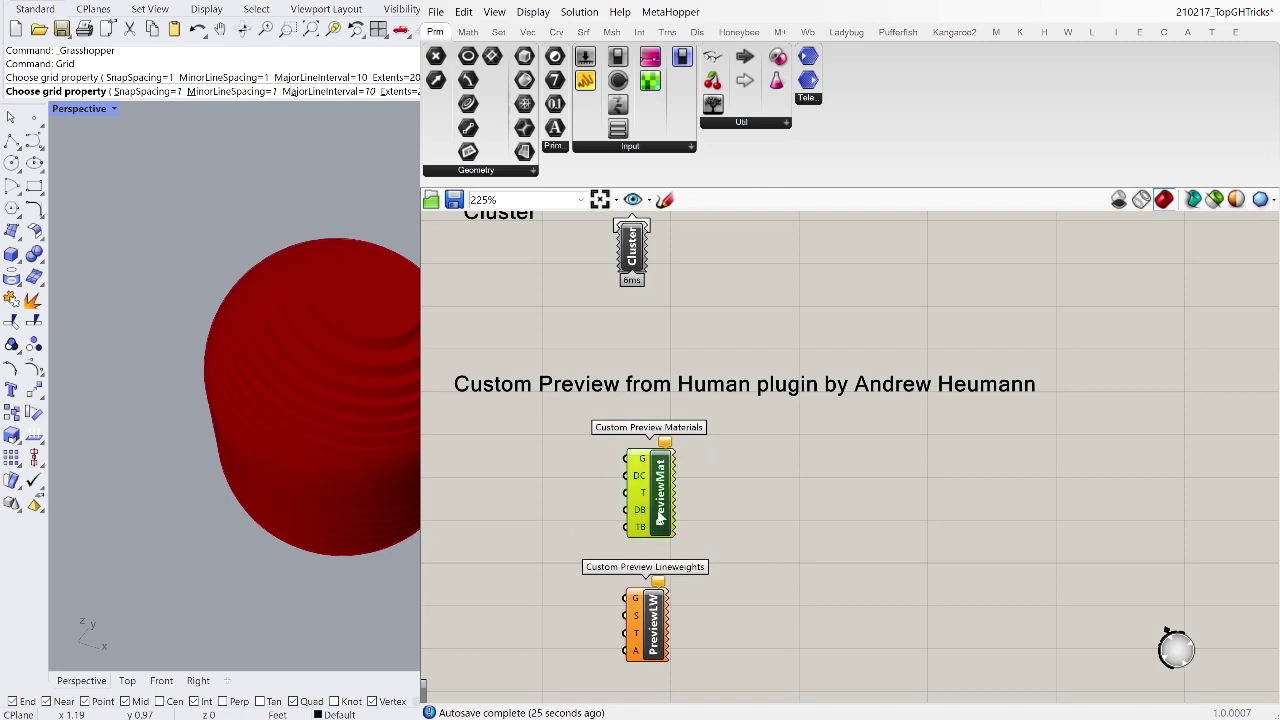
pyautogui.scroll(-3, 660, 518)
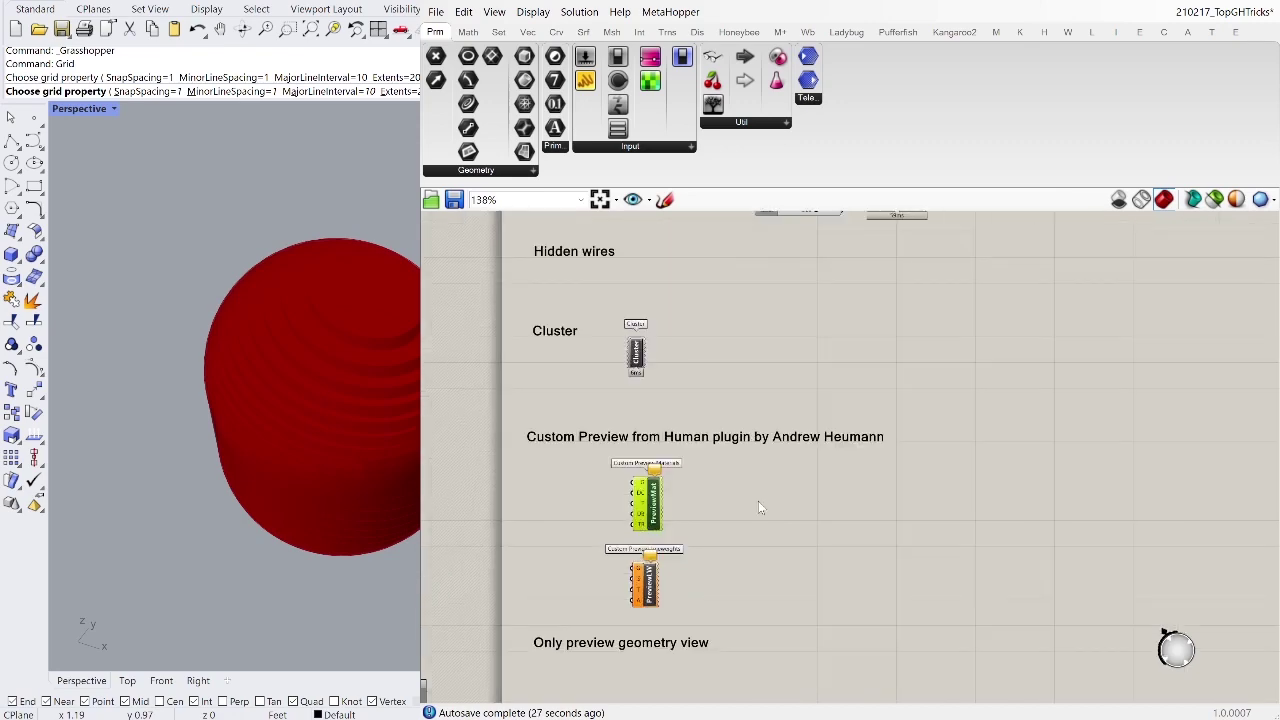
pyautogui.moveTo(777, 507); pyautogui.dragTo(697, 550, button='right')
pyautogui.moveTo(578, 568); pyautogui.dragTo(998, 371)
pyautogui.moveTo(1106, 380); pyautogui.dragTo(1022, 562, button='right')
pyautogui.scroll(2, 960, 496)
pyautogui.moveTo(911, 576); pyautogui.dragTo(1122, 305)
pyautogui.click(1100, 358)
pyautogui.scroll(6, 1100, 358)
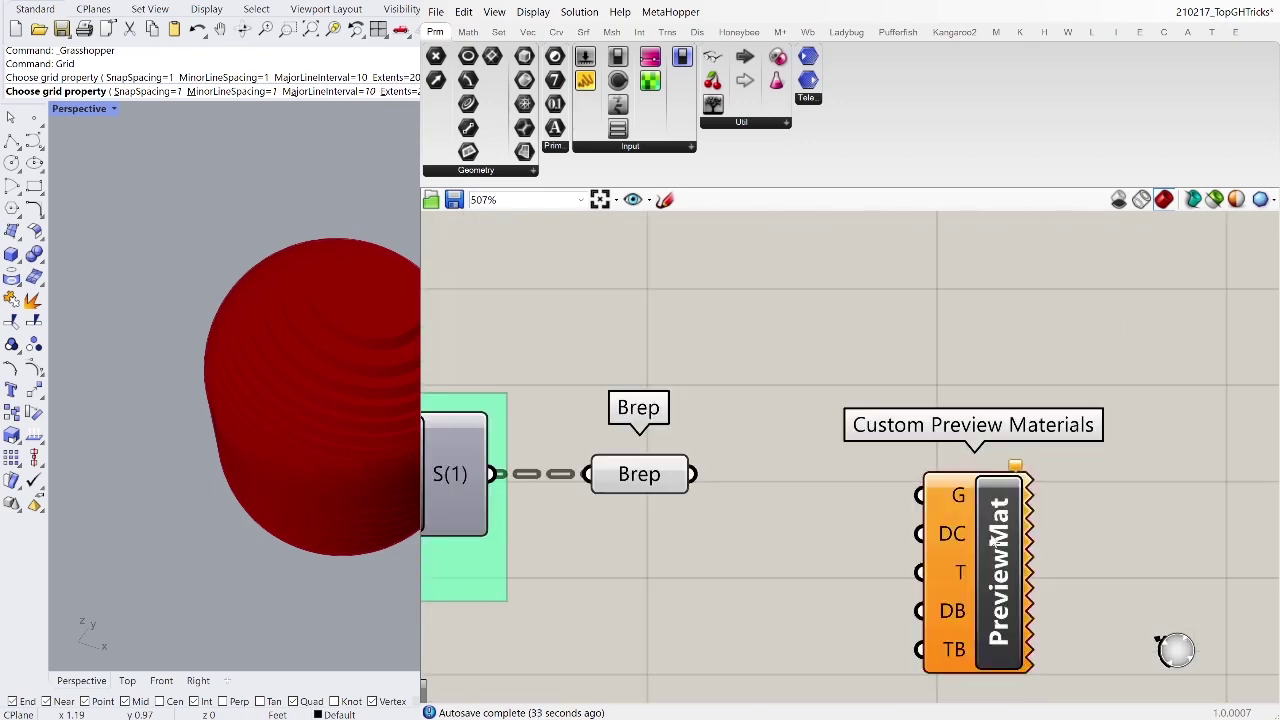
pyautogui.moveTo(991, 538); pyautogui.dragTo(1036, 436)
pyautogui.scroll(-5, 1036, 436)
pyautogui.scroll(4, 1036, 436)
pyautogui.click(870, 474)
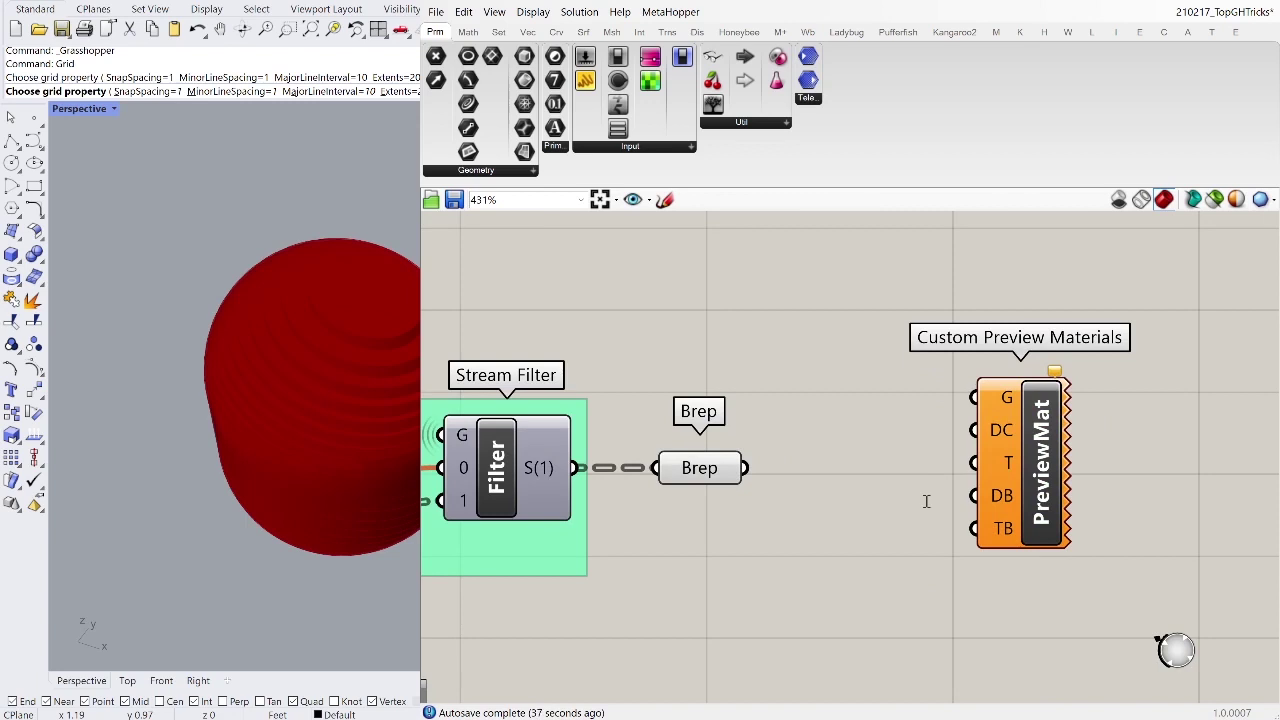
pyautogui.click(980, 505)
pyautogui.press('Delete')
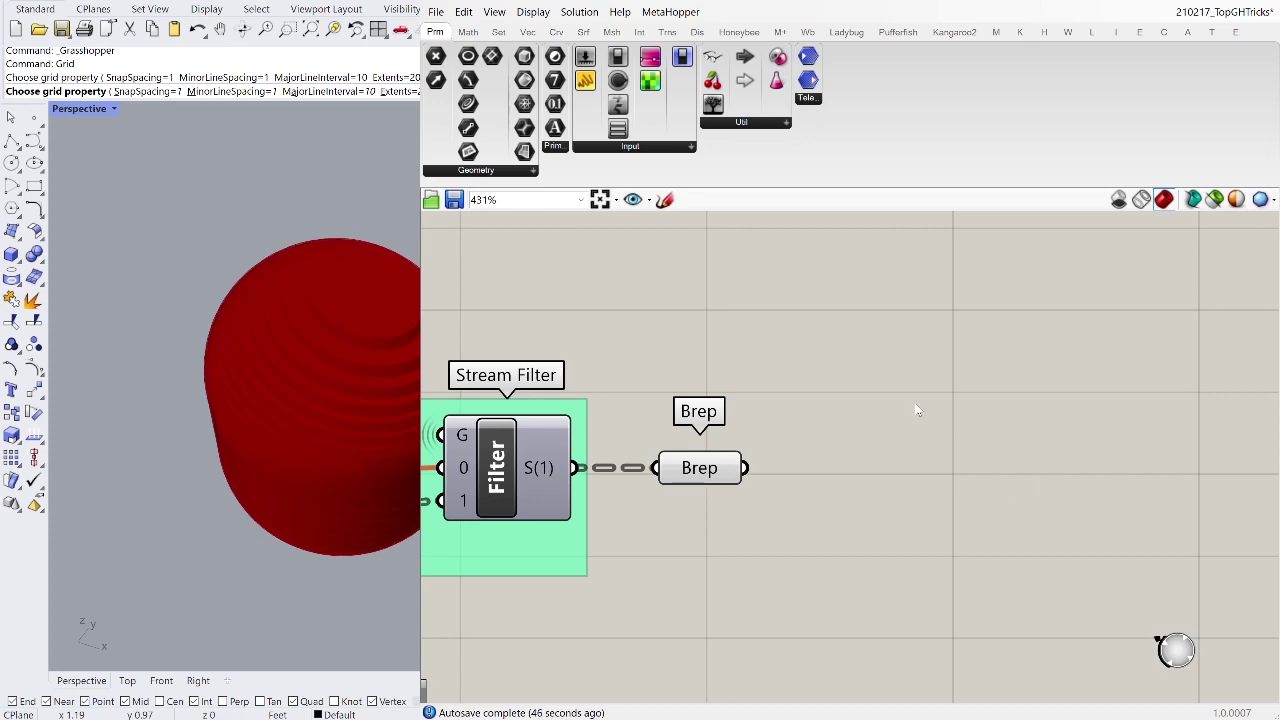
# Step: Add a Custom Preview component beside the Brep component and connect the Brep output to its G input
pyautogui.moveTo(902, 472); pyautogui.dragTo(970, 472)
pyautogui.click(819, 464)
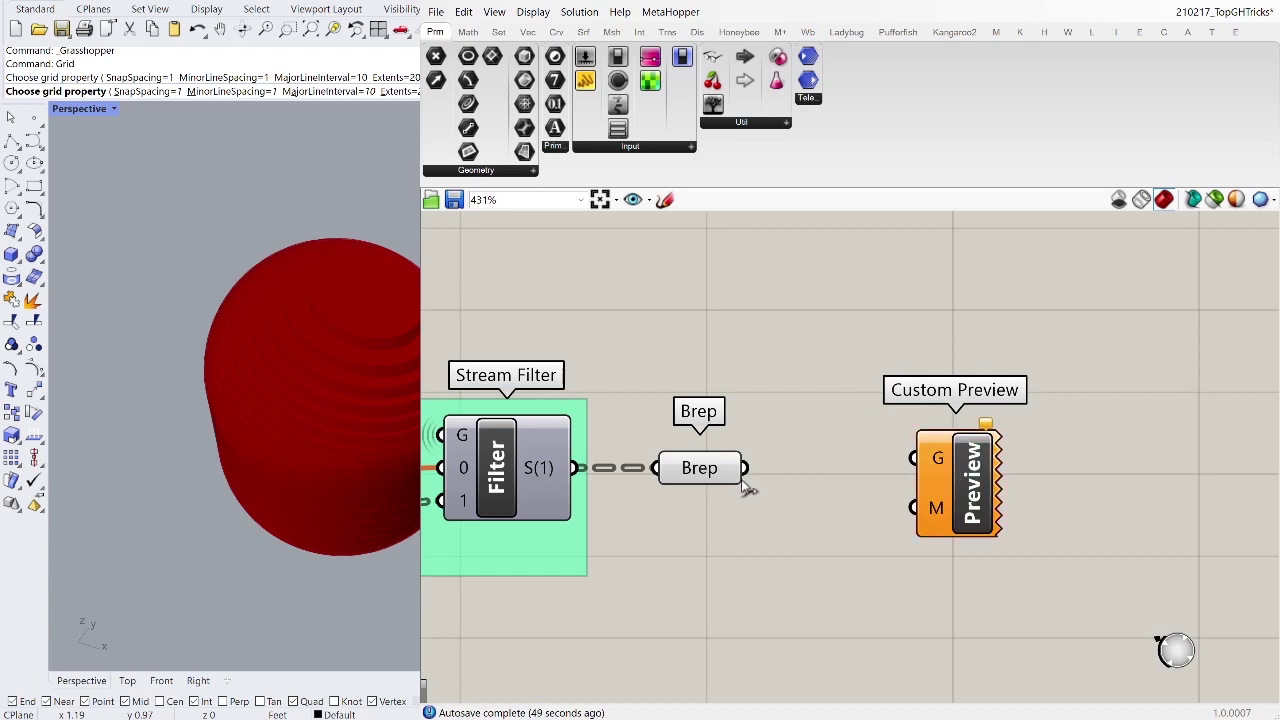
pyautogui.moveTo(744, 470); pyautogui.dragTo(977, 465)
pyautogui.click(820, 609)
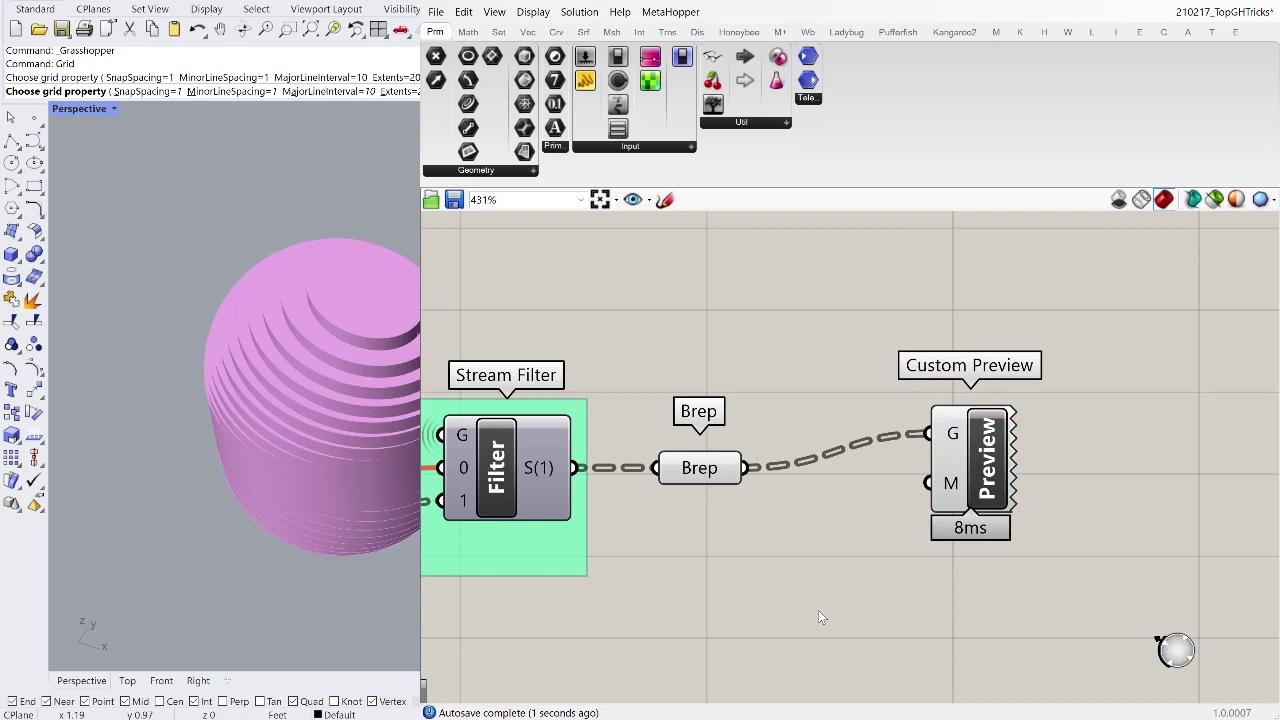
# Step: Add a white Colour Swatch and connect it to the Custom Preview's M input
pyautogui.click(952, 484)
pyautogui.click(866, 574)
pyautogui.click(823, 592)
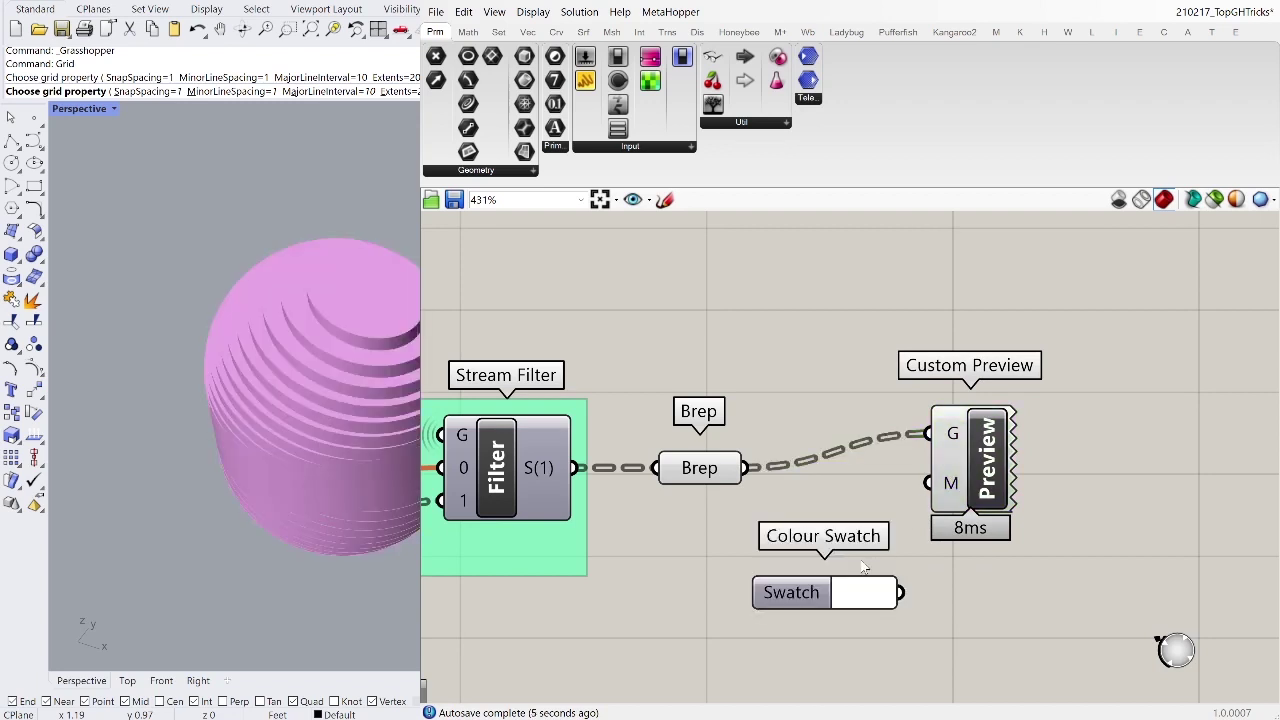
pyautogui.moveTo(900, 592); pyautogui.dragTo(928, 484)
# Step: Set the Perspective viewport's display mode to Arctic
pyautogui.moveTo(229, 374); pyautogui.dragTo(204, 355, button='right')
pyautogui.click(130, 260)
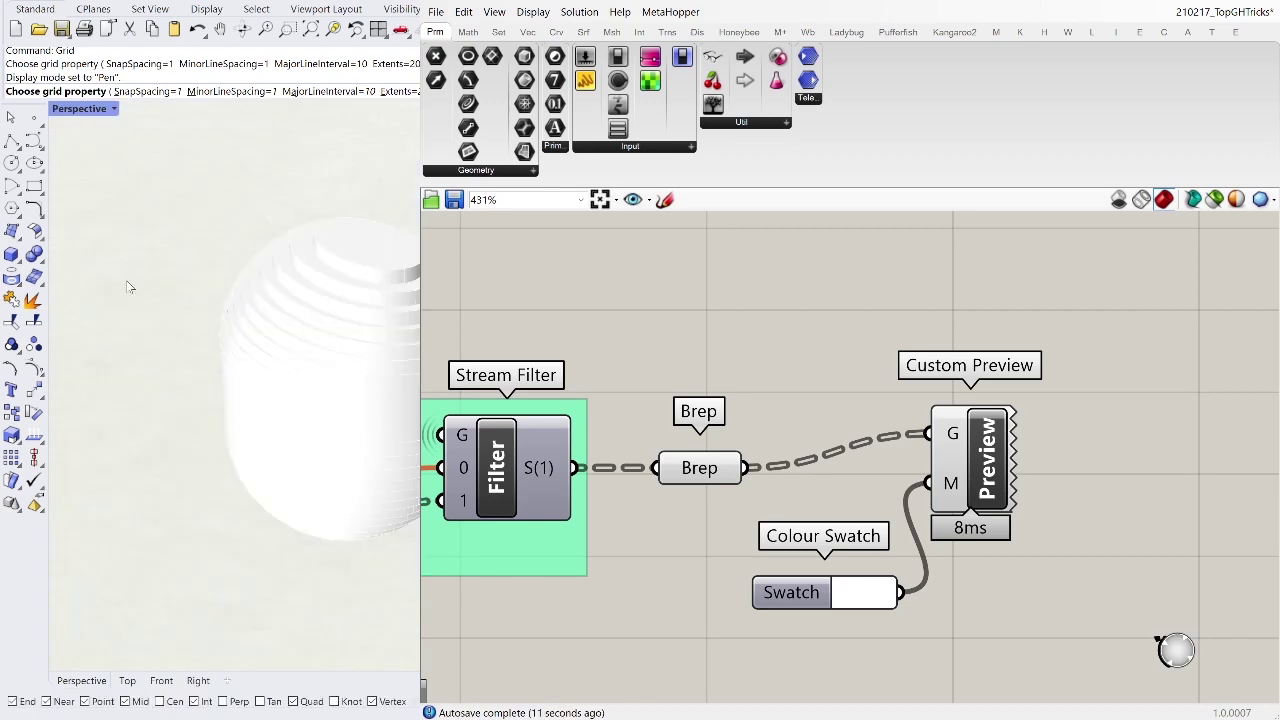
pyautogui.click(126, 269)
pyautogui.scroll(2, 285, 338)
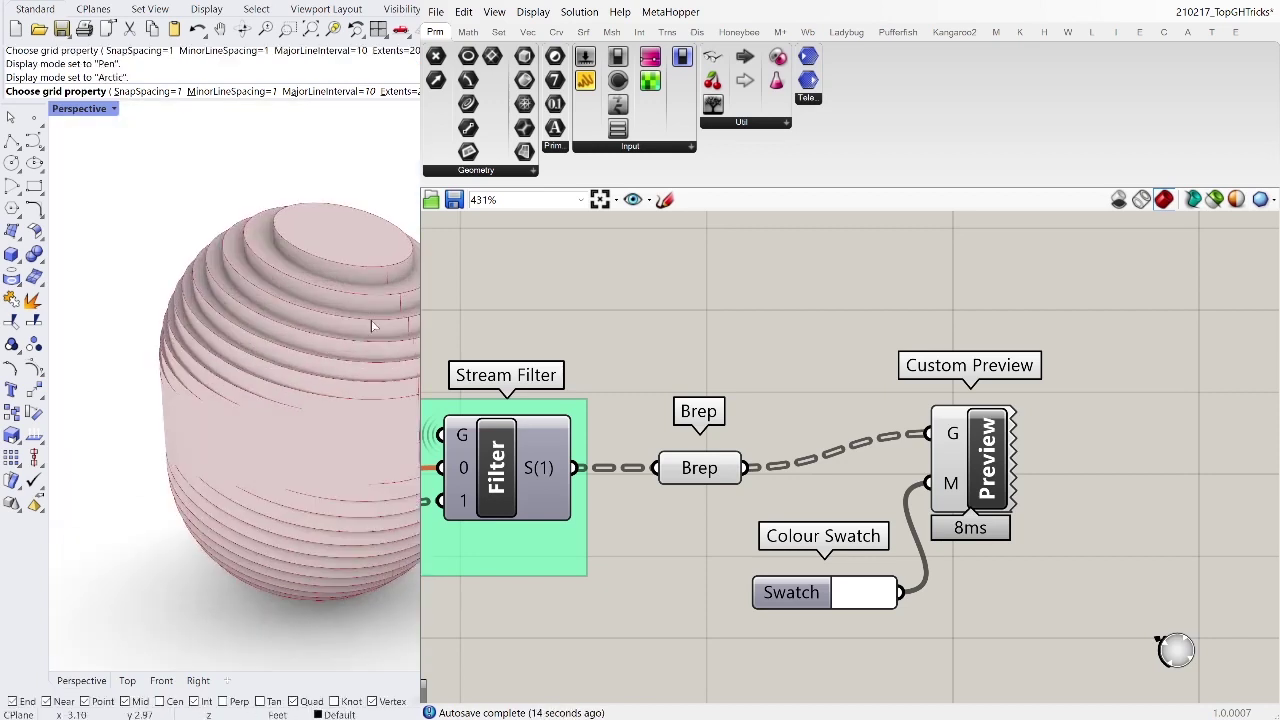
# Step: Turn off the preview of the Brep component after the Stream Filter
pyautogui.click(698, 466)
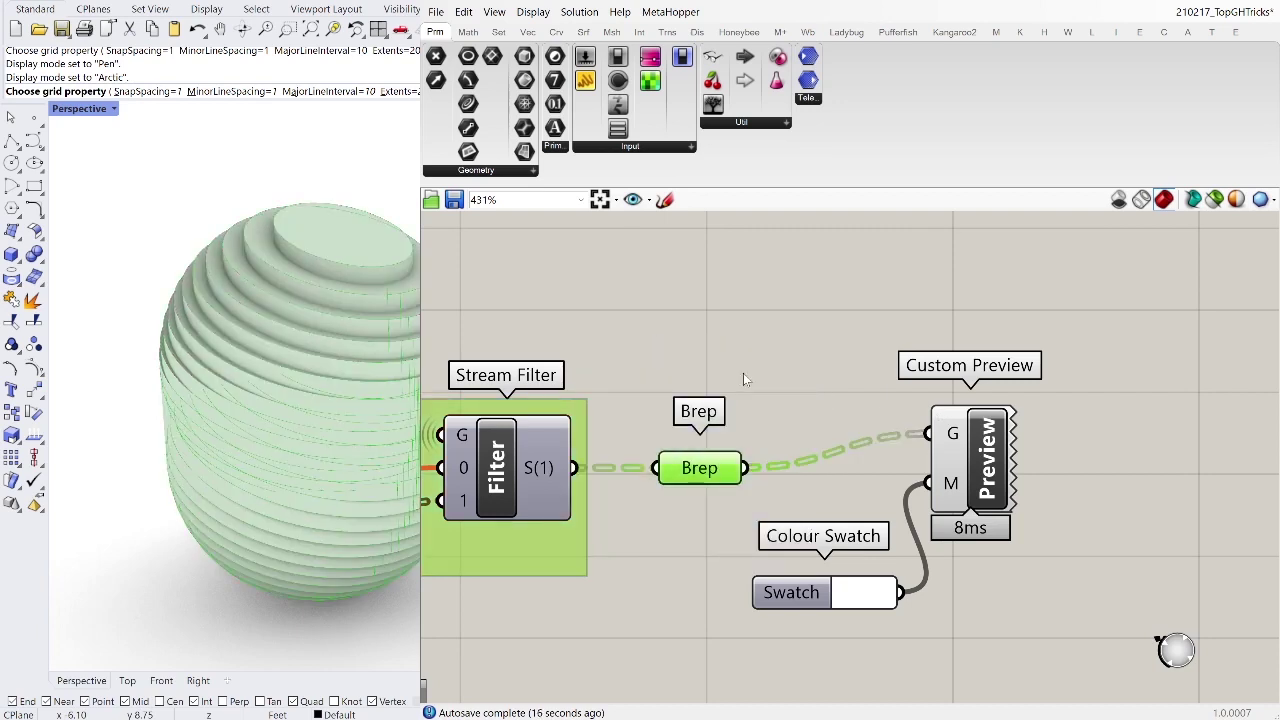
pyautogui.click(808, 400)
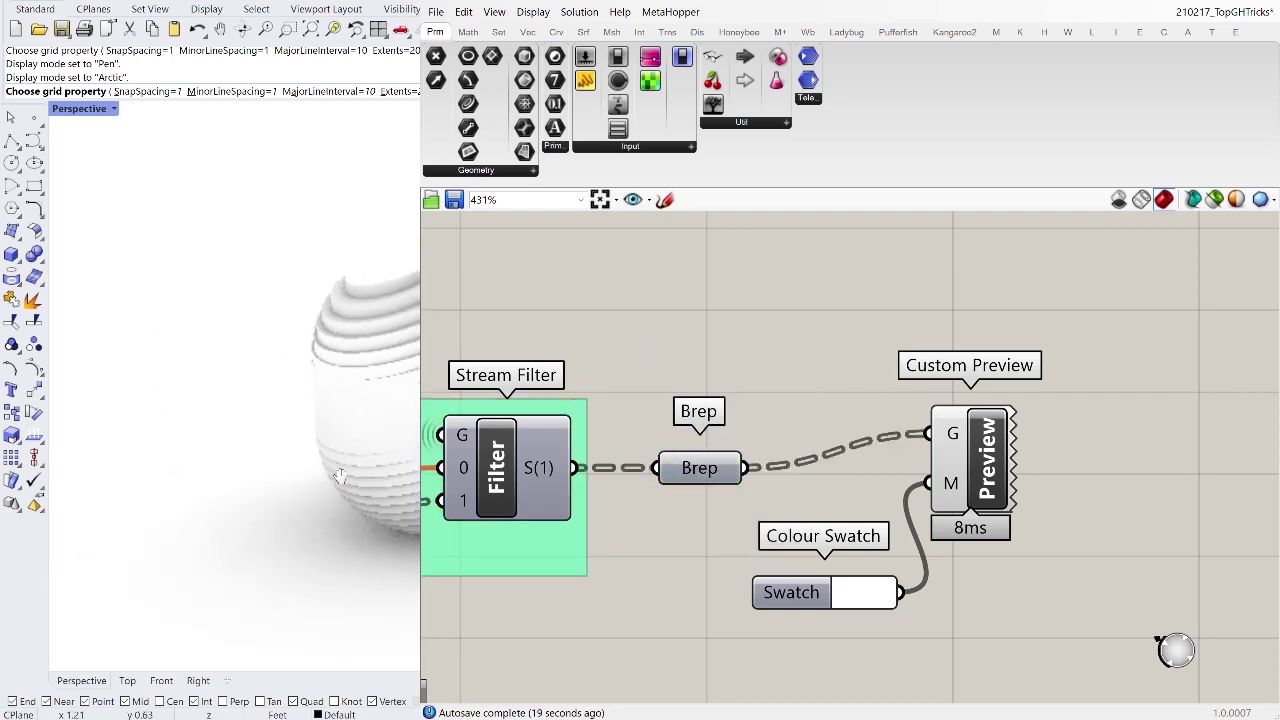
pyautogui.scroll(-4, 385, 392)
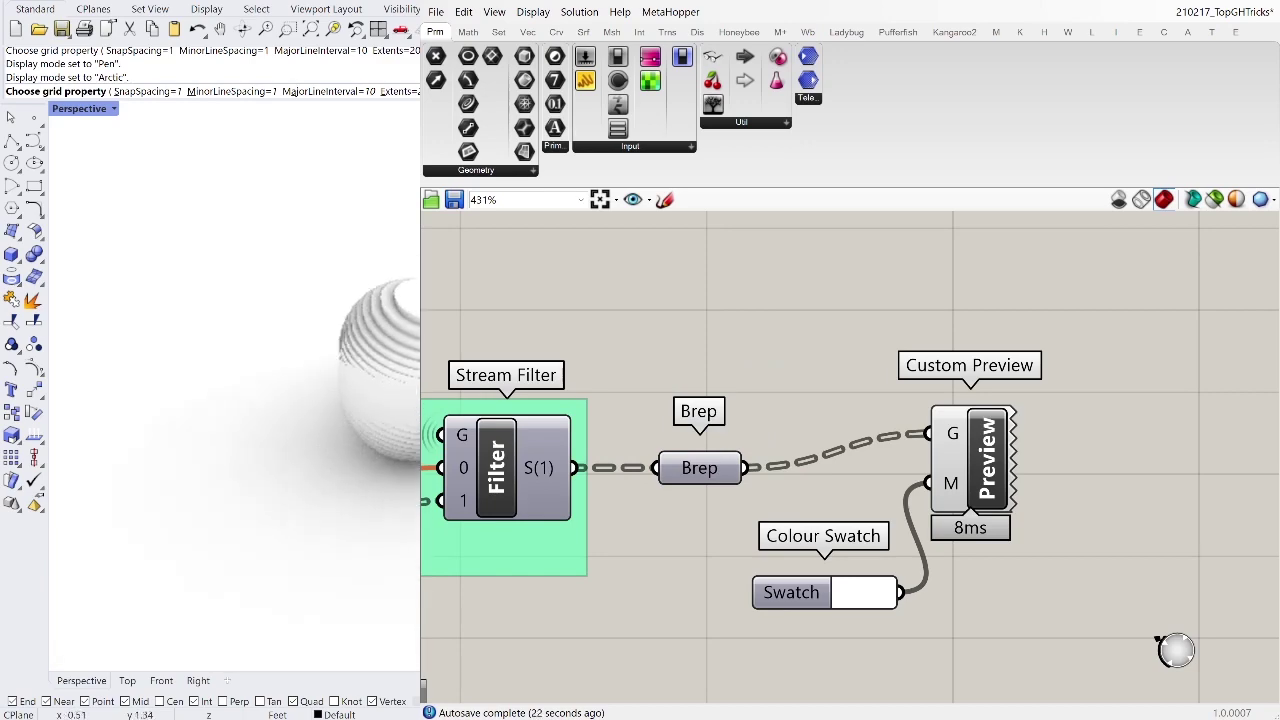
# Step: Set the Factor slider feeding the lower cluster's EXTRUSION input to 0.35
pyautogui.moveTo(768, 440); pyautogui.dragTo(1152, 364, button='right')
pyautogui.scroll(-4, 1154, 363)
pyautogui.scroll(5, 571, 567)
pyautogui.click(690, 551)
pyautogui.doubleClick(690, 551)
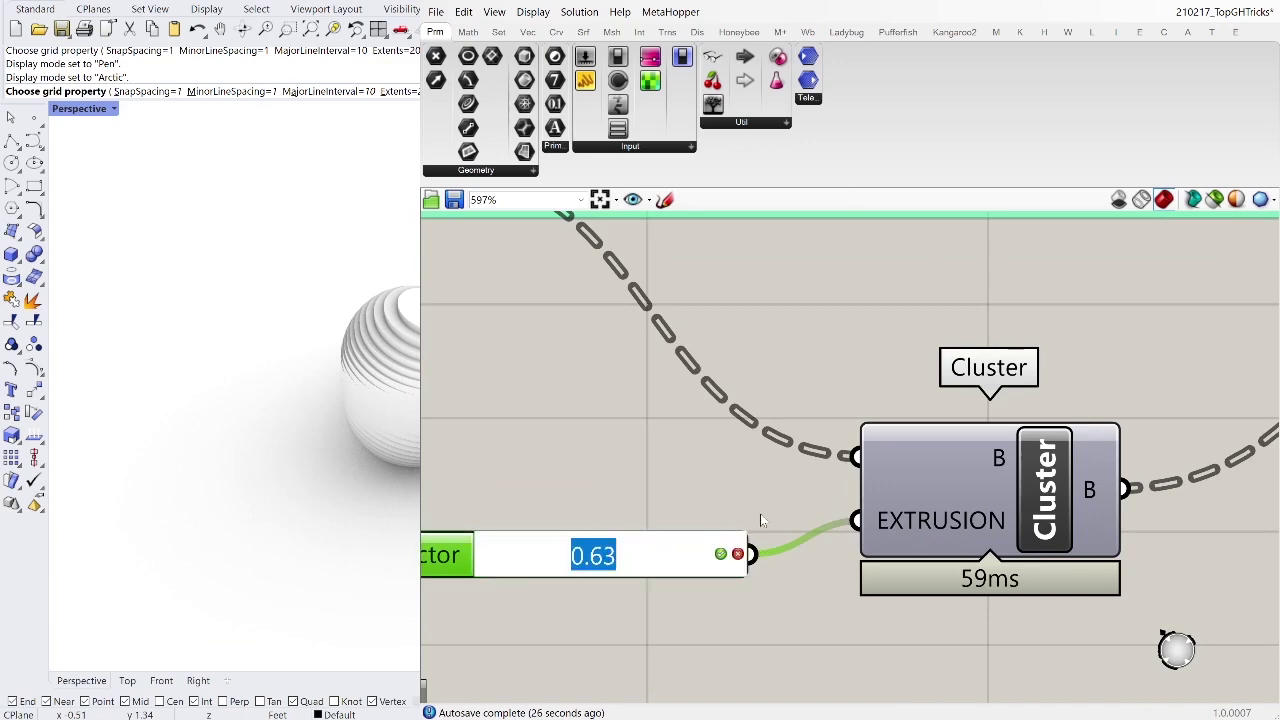
pyautogui.write('.35')
pyautogui.press('Return')
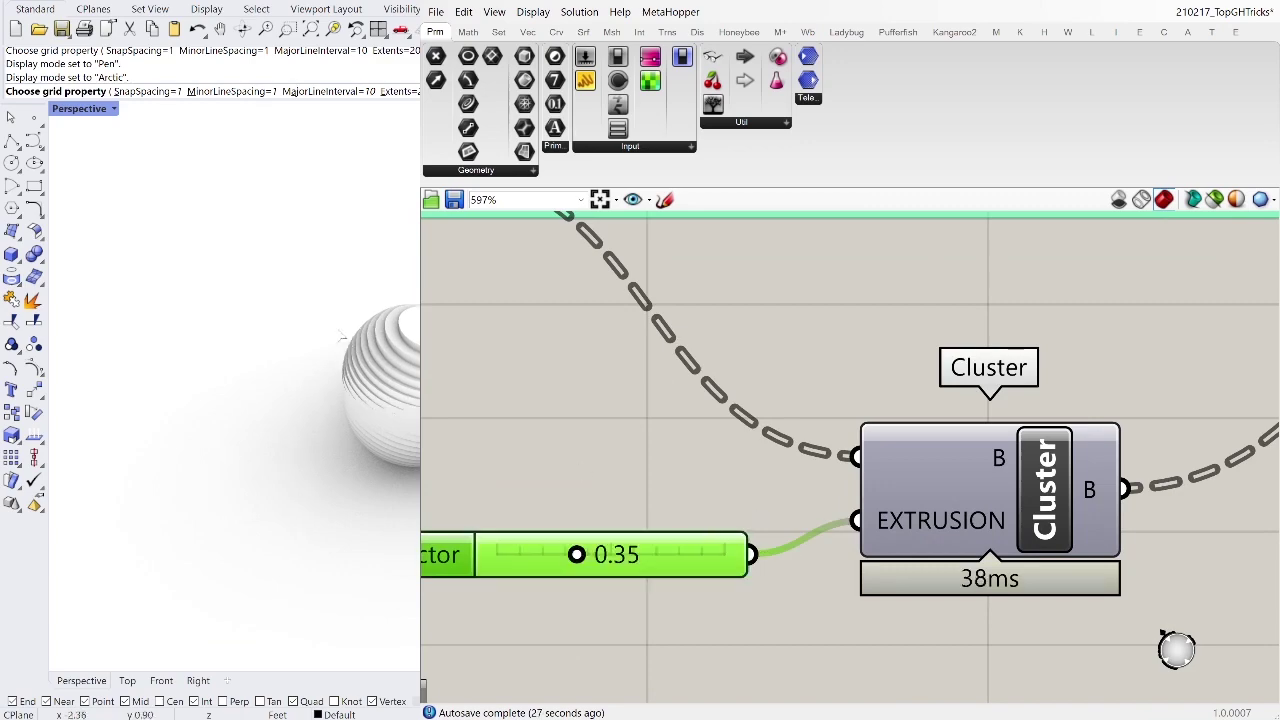
# Step: Place a Custom Preview Lineweights component above the Custom Preview component
pyautogui.scroll(-5, 714, 395)
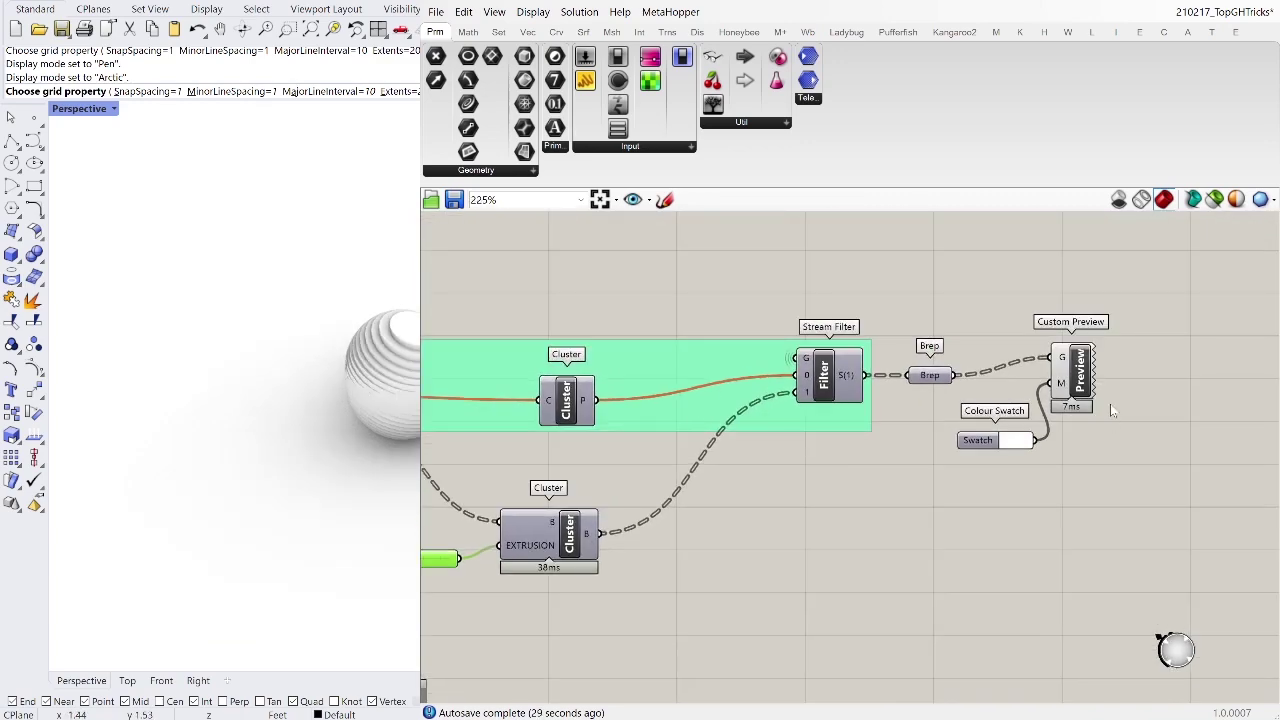
pyautogui.scroll(2, 1112, 396)
pyautogui.scroll(3, 248, 418)
pyautogui.moveTo(248, 418); pyautogui.dragTo(230, 375, button='right')
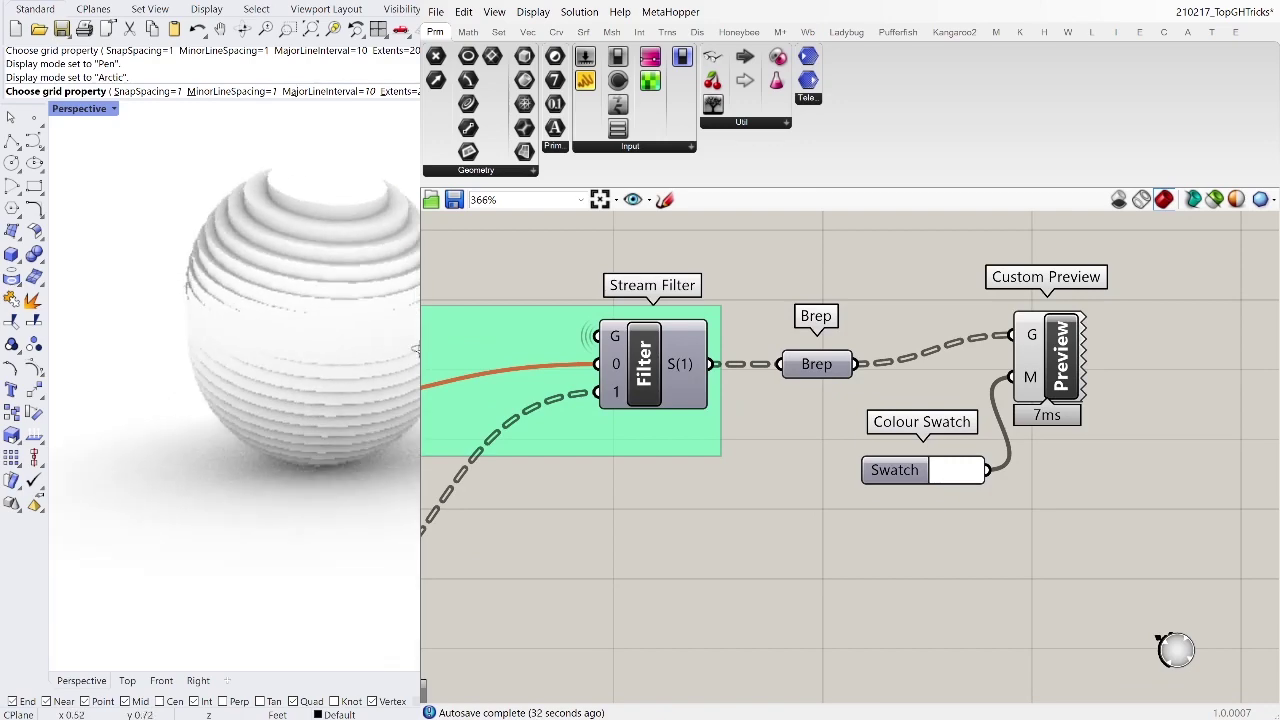
pyautogui.scroll(1, 946, 474)
pyautogui.scroll(-3, 940, 474)
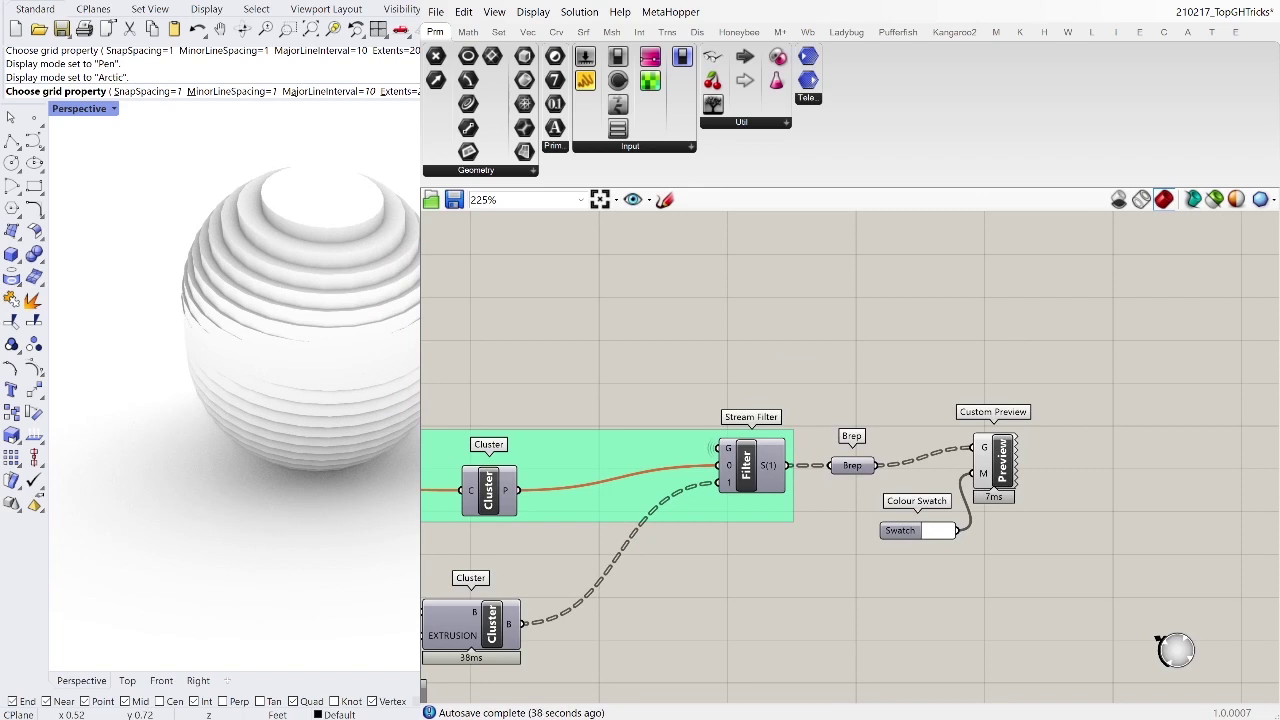
pyautogui.moveTo(1004, 363); pyautogui.dragTo(990, 378)
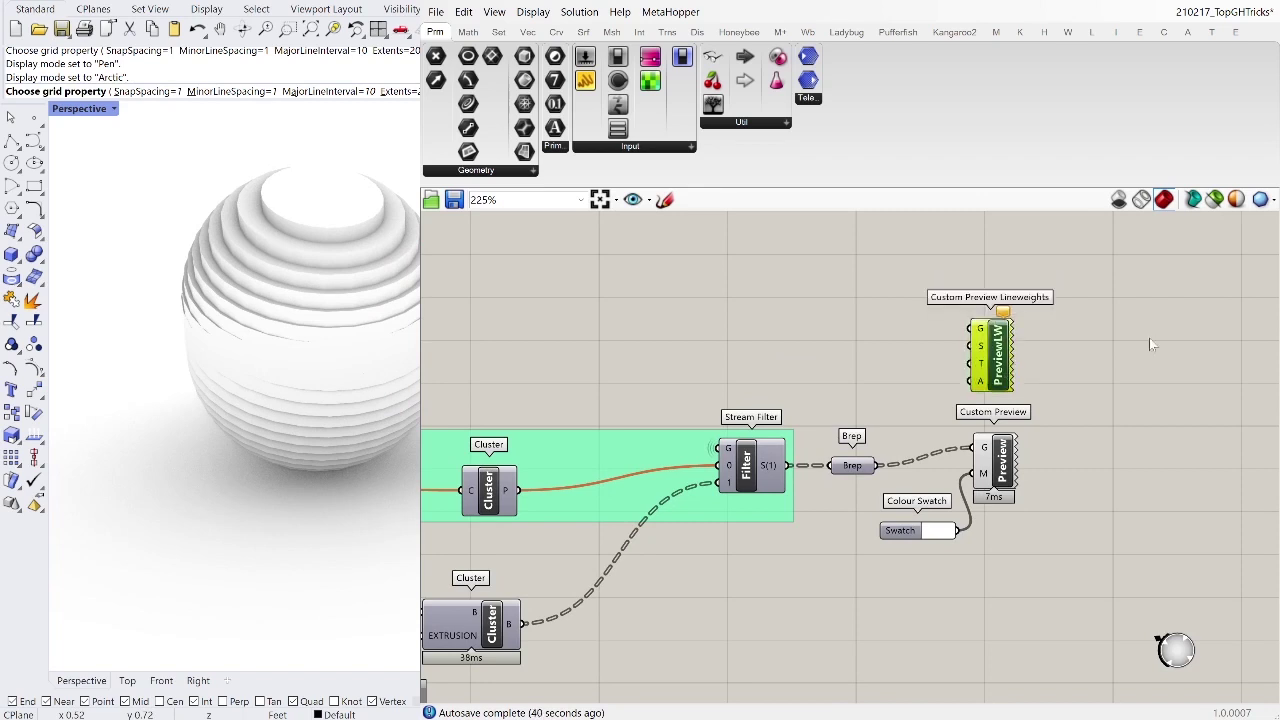
pyautogui.scroll(2, 1070, 344)
pyautogui.click(1065, 346)
# Step: Duplicate the Colour Swatch, set the copy to purple and connect it to the Custom Preview Lineweights' S input
pyautogui.click(808, 612)
pyautogui.keyDown('alt'); pyautogui.moveTo(808, 612); pyautogui.dragTo(802, 427); pyautogui.keyUp('alt')
pyautogui.click(876, 426)
pyautogui.moveTo(924, 520); pyautogui.dragTo(964, 502)
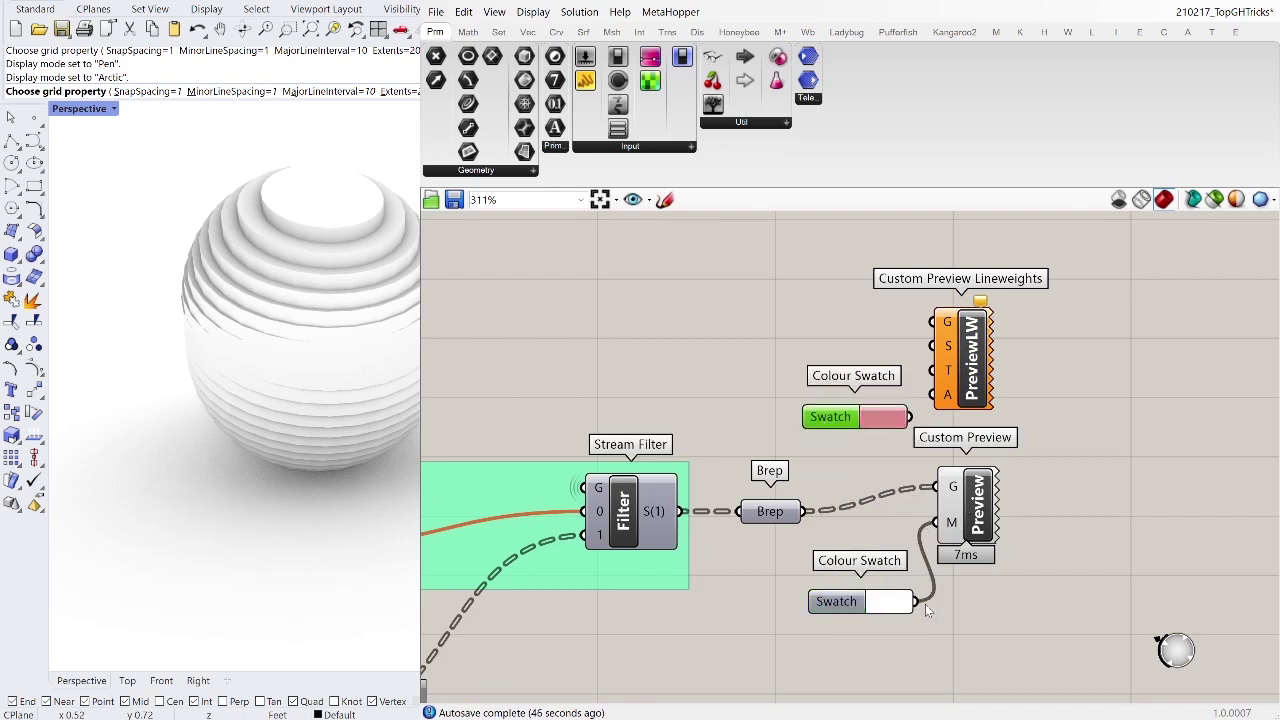
pyautogui.moveTo(953, 497); pyautogui.dragTo(969, 461)
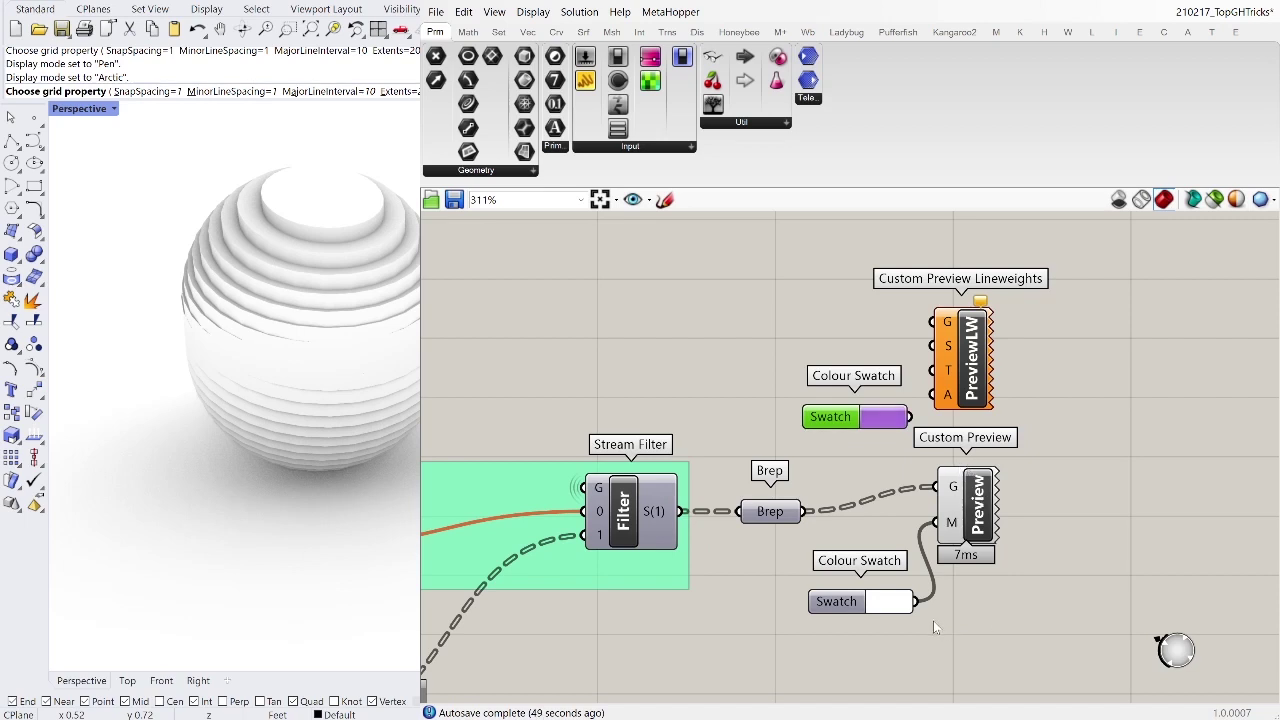
pyautogui.click(934, 414)
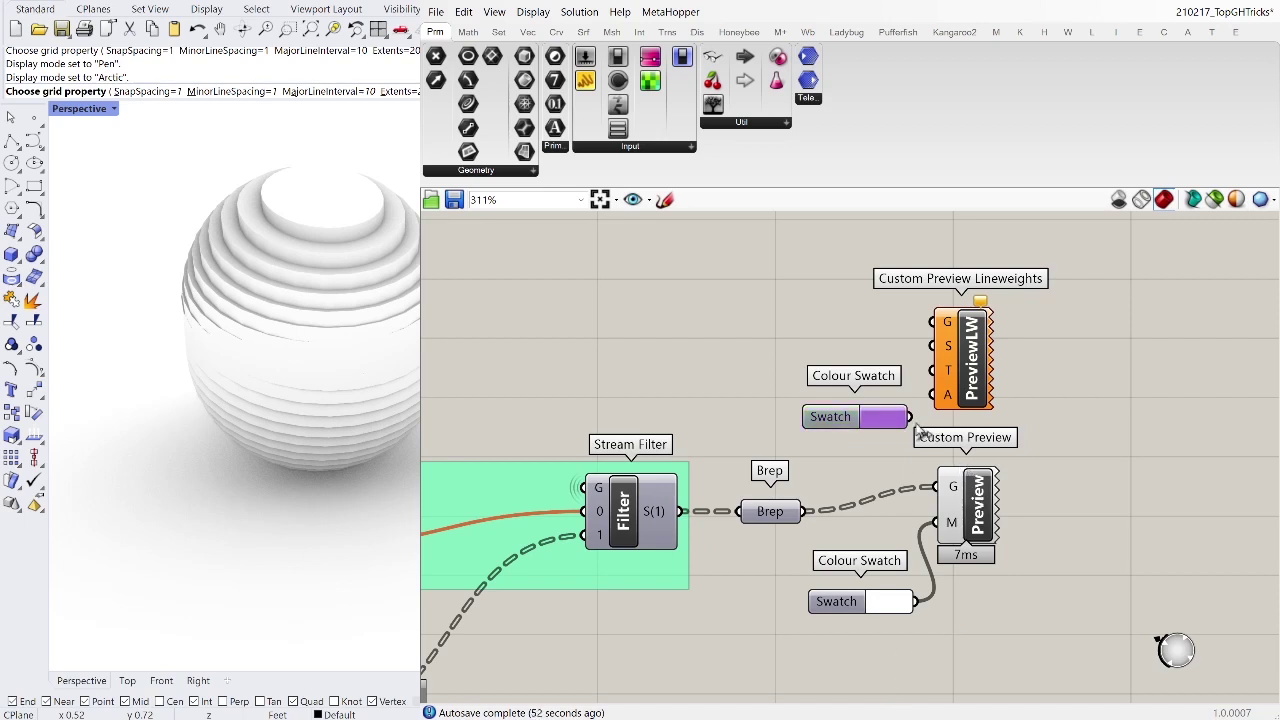
pyautogui.moveTo(909, 416); pyautogui.dragTo(947, 346)
# Step: Add a Deconstruct Brep fed by the Brep component and connect its E output to the Custom Preview Lineweights' G input
pyautogui.click(767, 331)
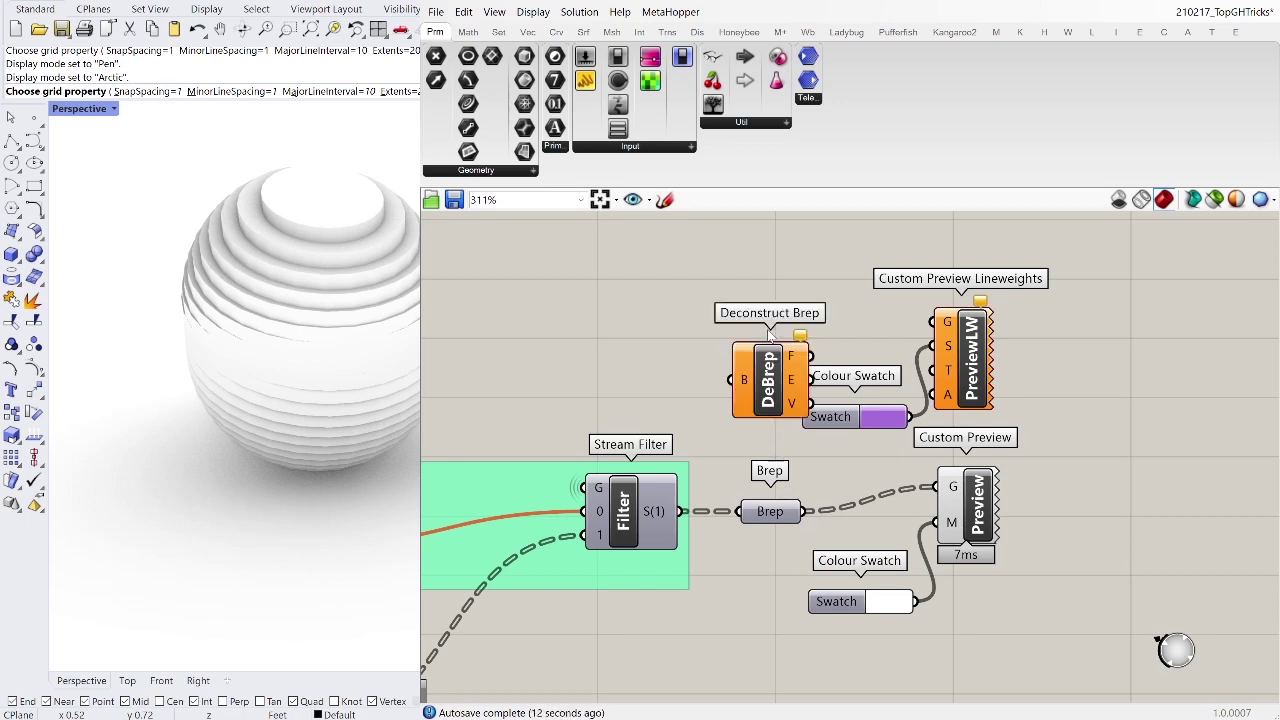
pyautogui.moveTo(769, 380); pyautogui.dragTo(792, 331)
pyautogui.moveTo(806, 511); pyautogui.dragTo(934, 322)
pyautogui.moveTo(862, 242); pyautogui.dragTo(702, 434)
pyautogui.click(841, 326)
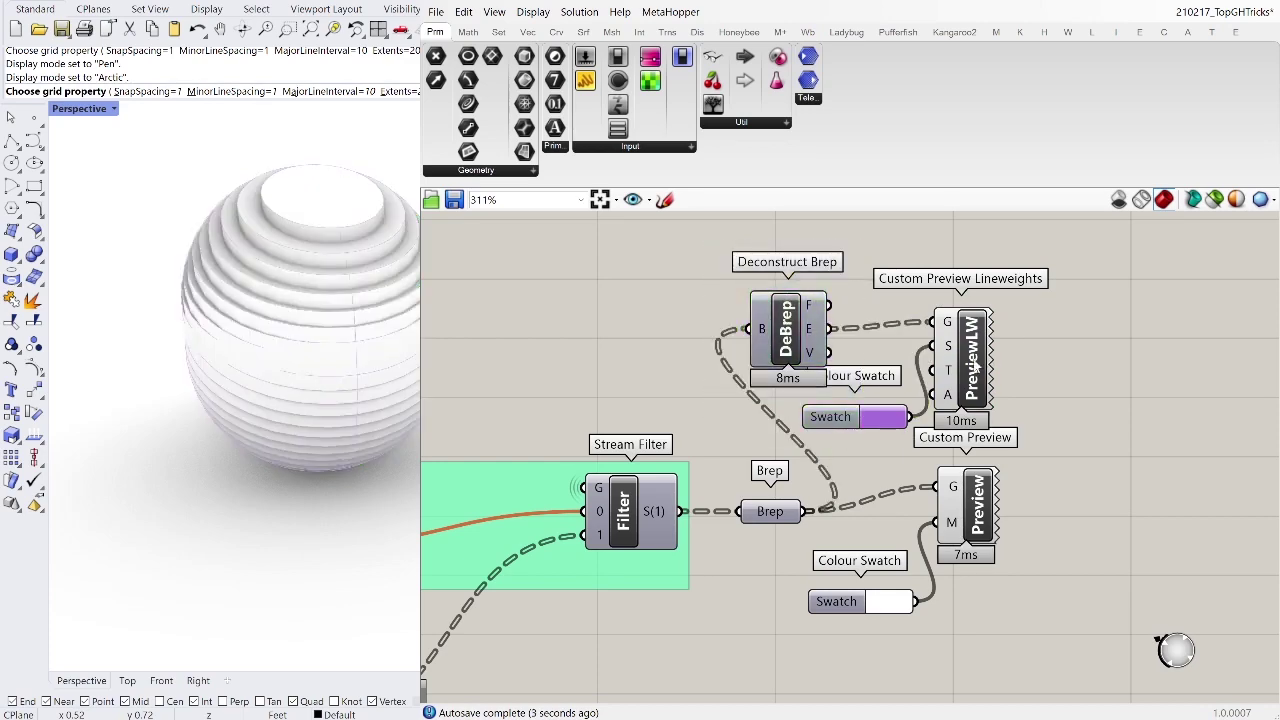
pyautogui.moveTo(984, 366); pyautogui.dragTo(1011, 366)
pyautogui.click(1063, 366)
# Step: Move the edge lineweight preview group and the Custom Preview with its swatch farther away from the Brep component
pyautogui.scroll(4, 400, 326)
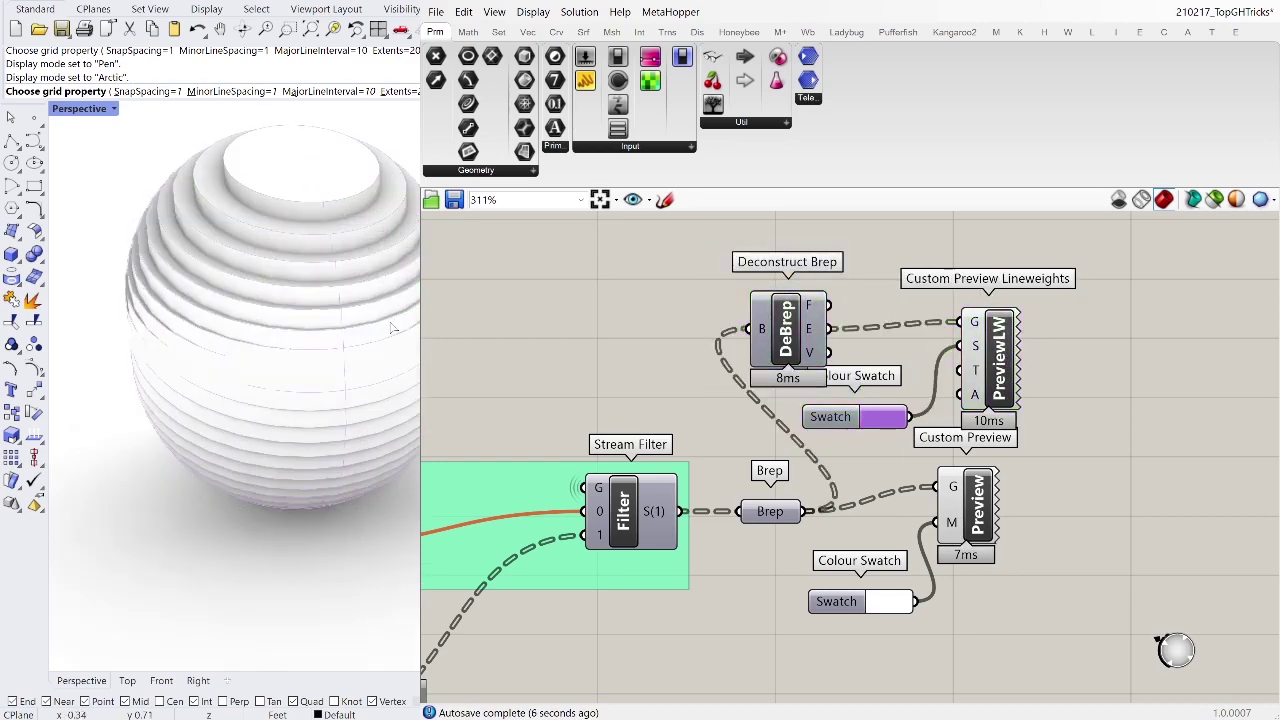
pyautogui.moveTo(396, 324)
pyautogui.mouseDown(button='right')
pyautogui.moveTo(387, 274)
pyautogui.moveTo(407, 328)
pyautogui.mouseUp(button='right')
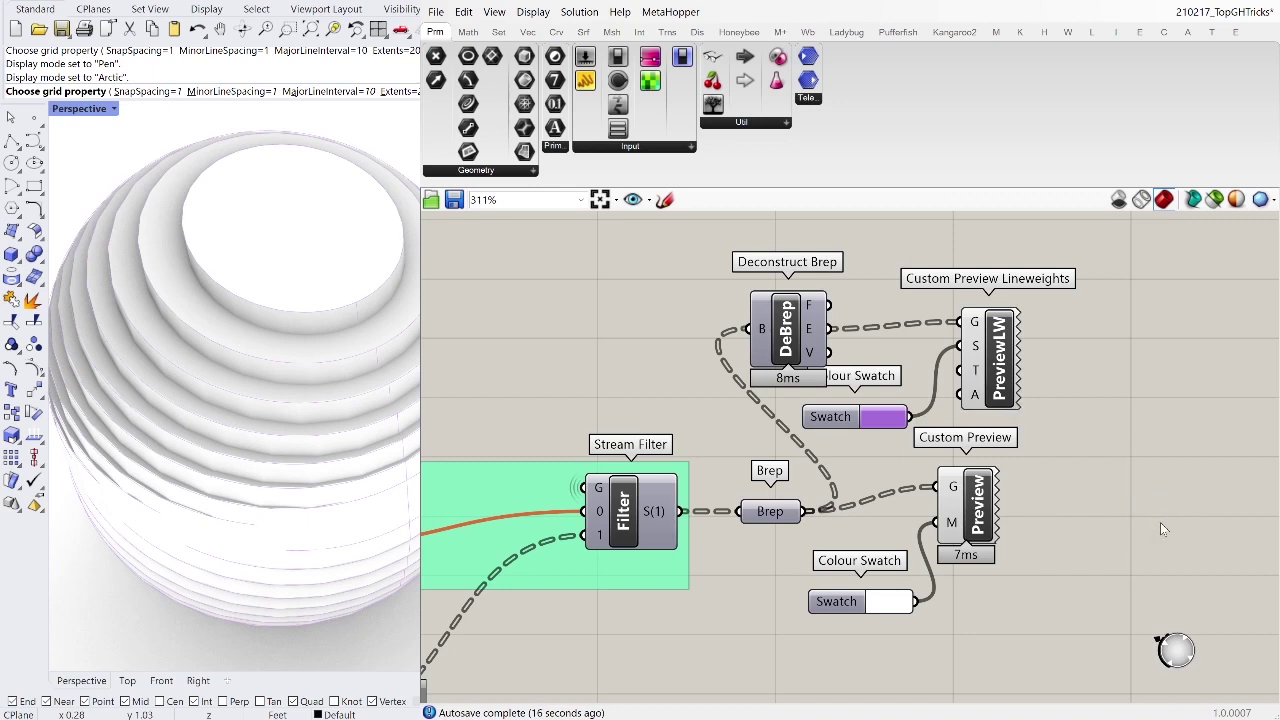
pyautogui.scroll(-6, 383, 497)
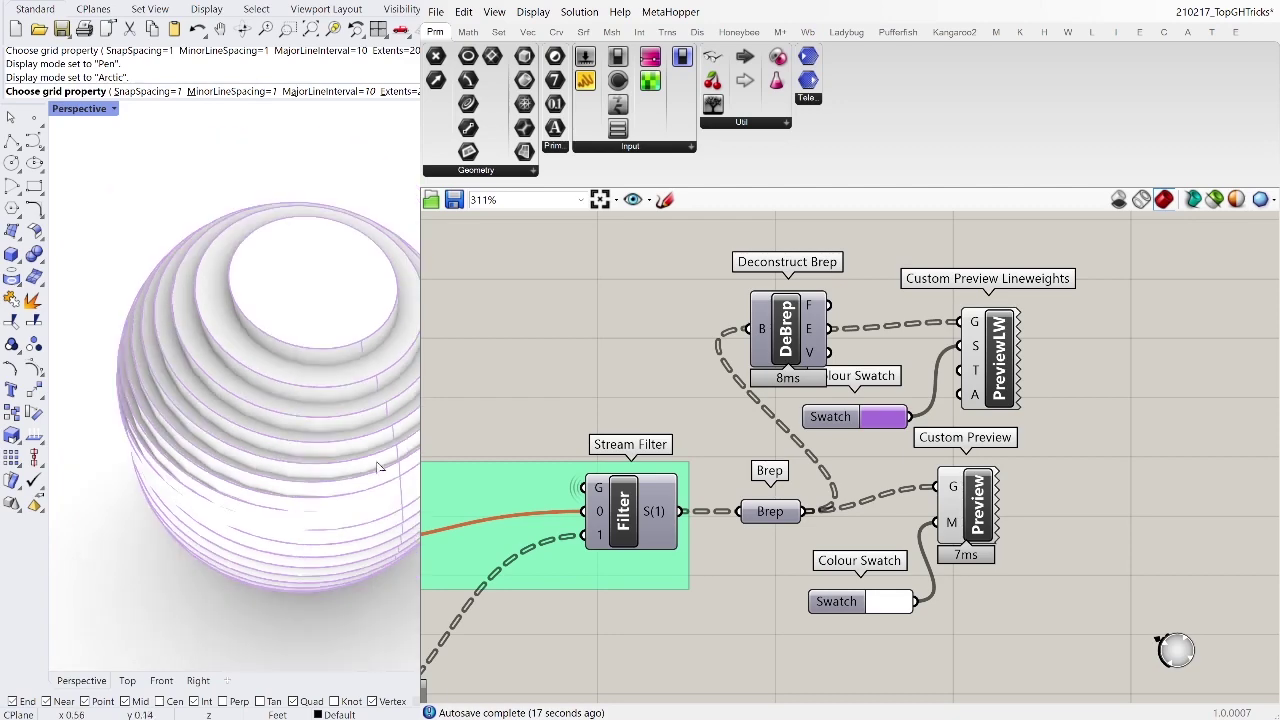
pyautogui.moveTo(336, 450); pyautogui.dragTo(403, 404, button='right')
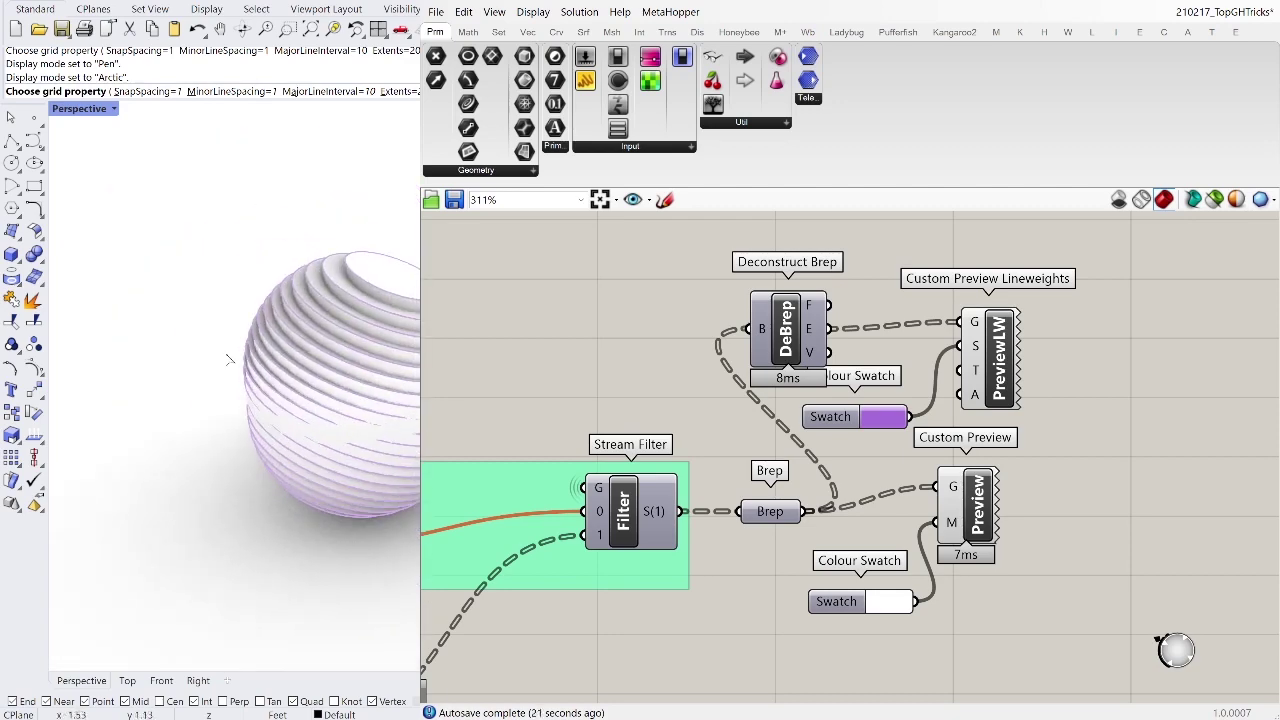
pyautogui.scroll(-1, 1116, 316)
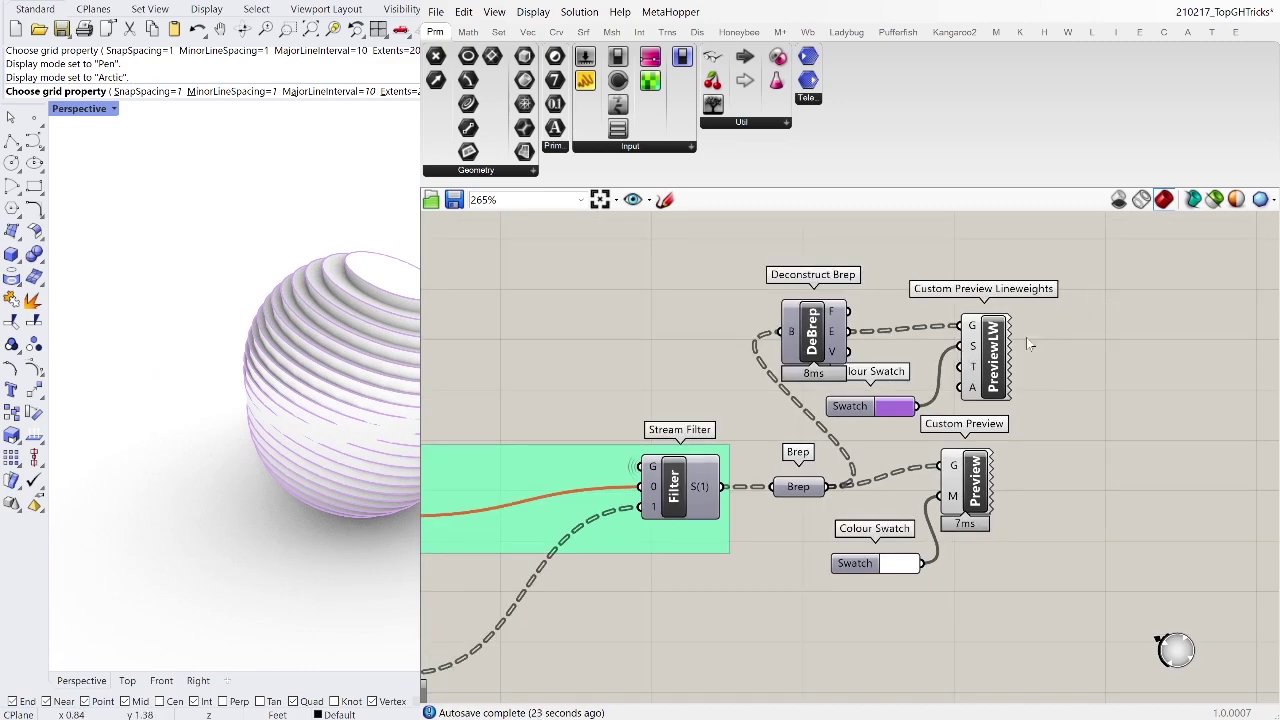
pyautogui.moveTo(1124, 278); pyautogui.dragTo(800, 414)
pyautogui.moveTo(1000, 378); pyautogui.dragTo(1145, 385)
pyautogui.click(1184, 492)
pyautogui.moveTo(1048, 500); pyautogui.dragTo(876, 588)
pyautogui.moveTo(980, 490); pyautogui.dragTo(1144, 514)
pyautogui.click(1216, 516)
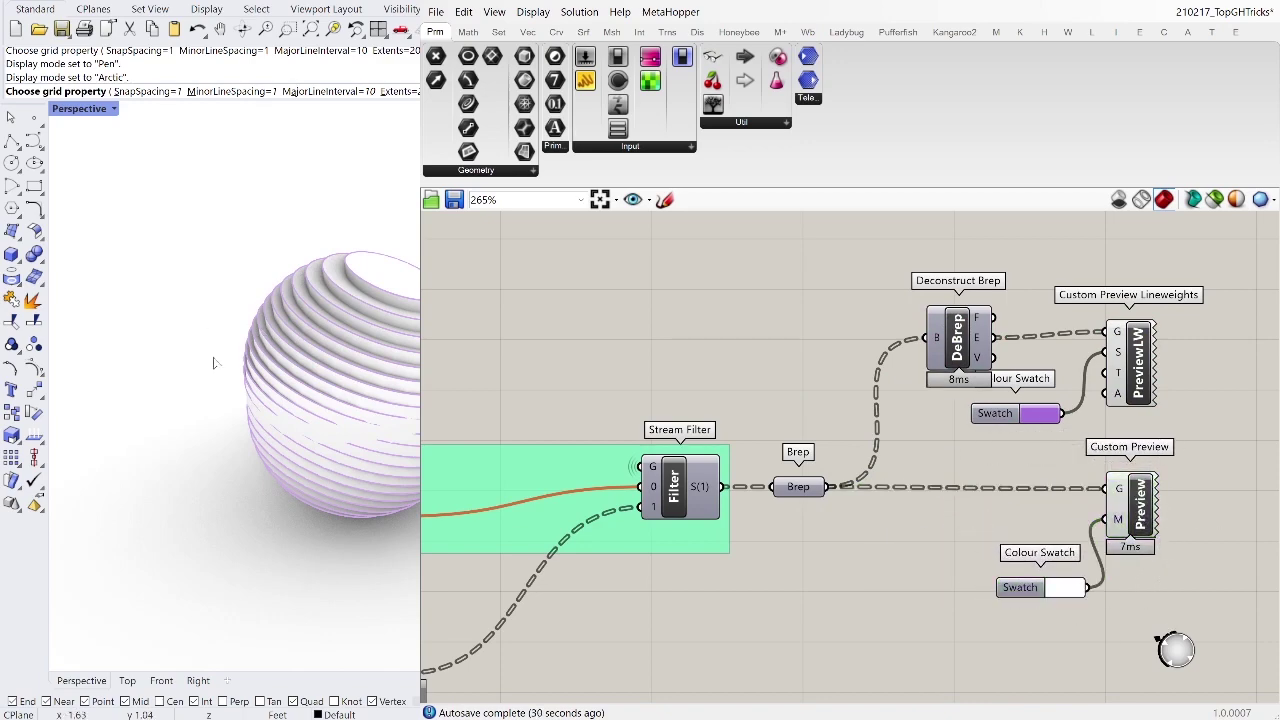
# Step: Hide the purple edge line preview of the model
pyautogui.scroll(-6, 895, 434)
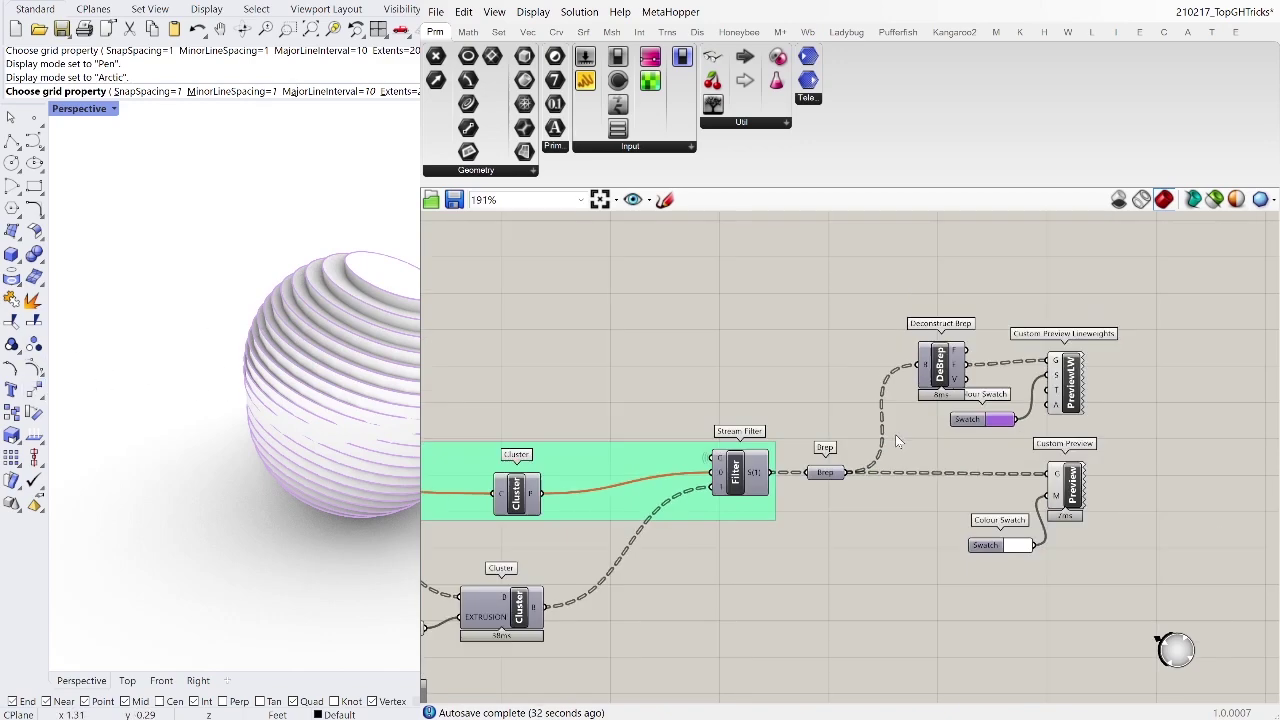
pyautogui.moveTo(1030, 355); pyautogui.dragTo(962, 425, button='right')
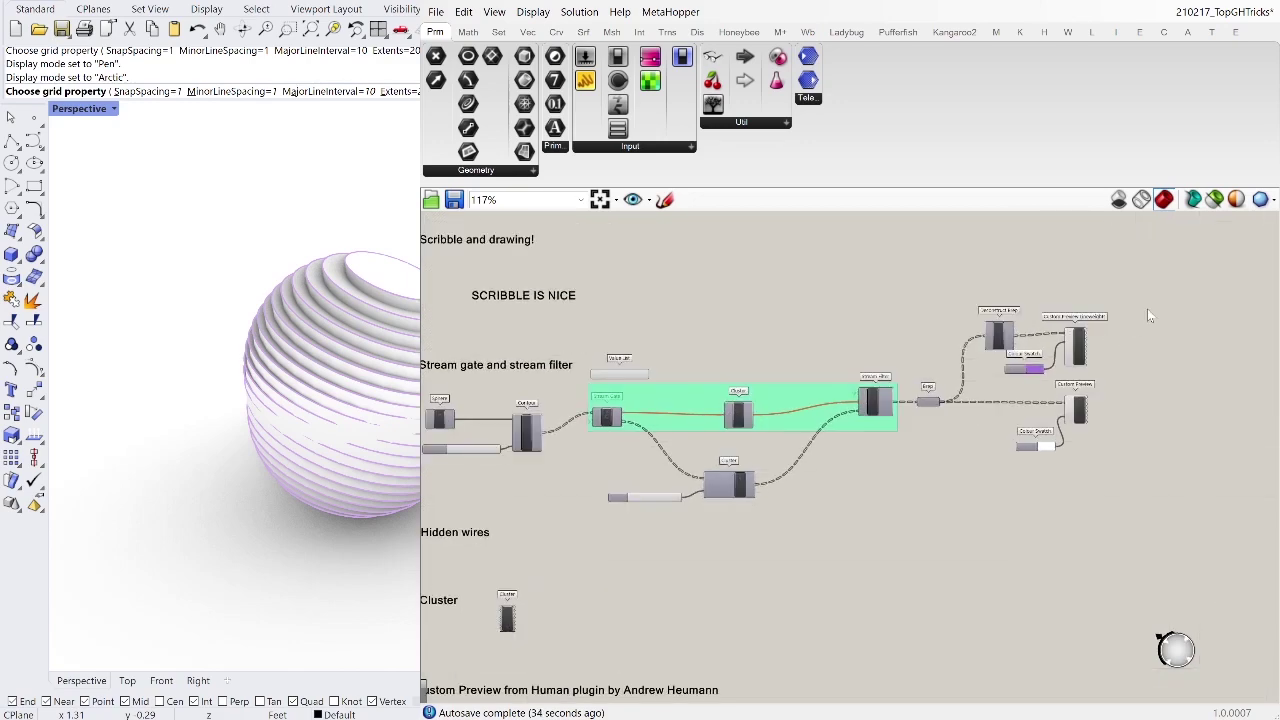
pyautogui.moveTo(1147, 308); pyautogui.dragTo(988, 479)
pyautogui.click(1112, 408)
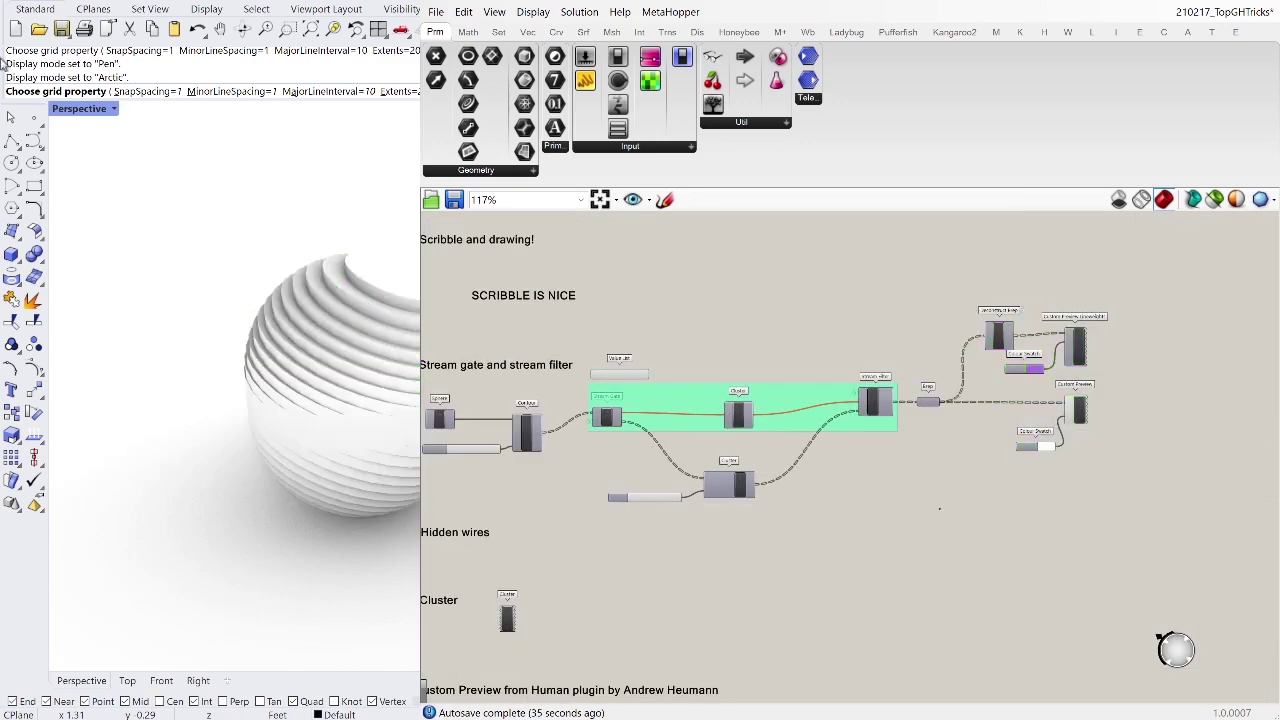
# Step: Set the Perspective viewport's display mode to Shaded
pyautogui.rightClick(91, 109)
pyautogui.click(115, 169)
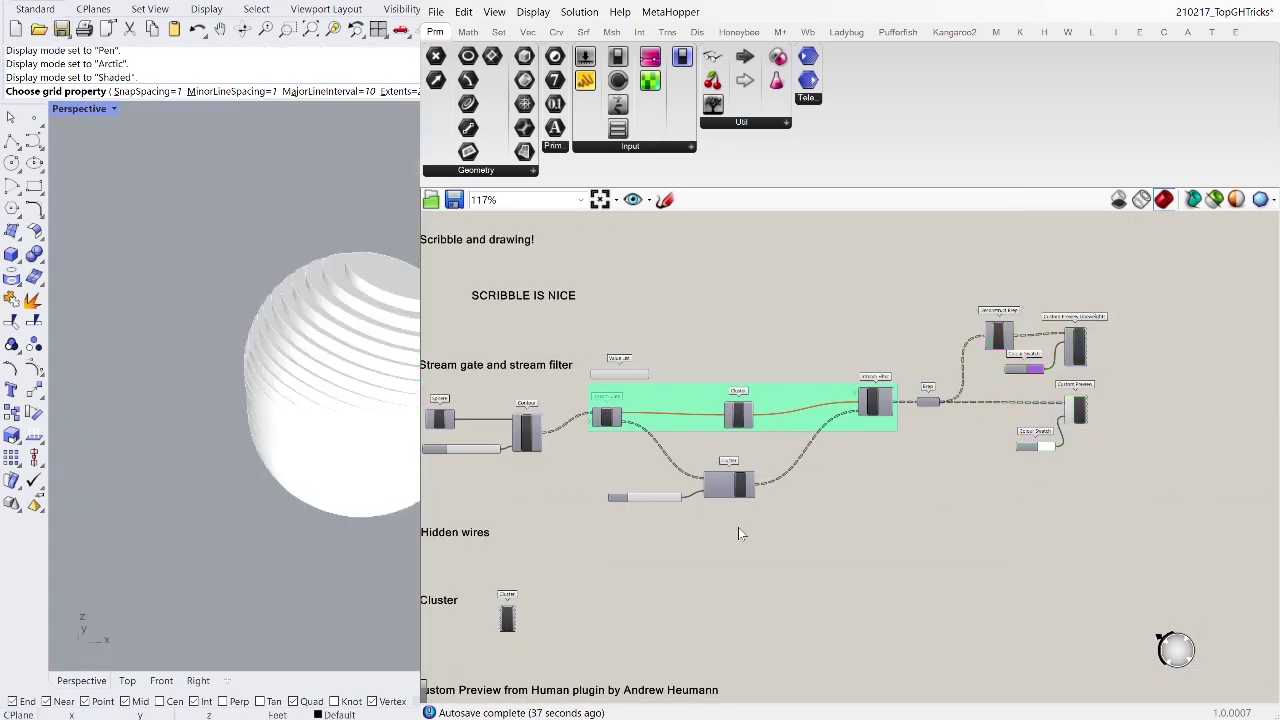
pyautogui.scroll(-2, 669, 606)
pyautogui.scroll(6, 669, 605)
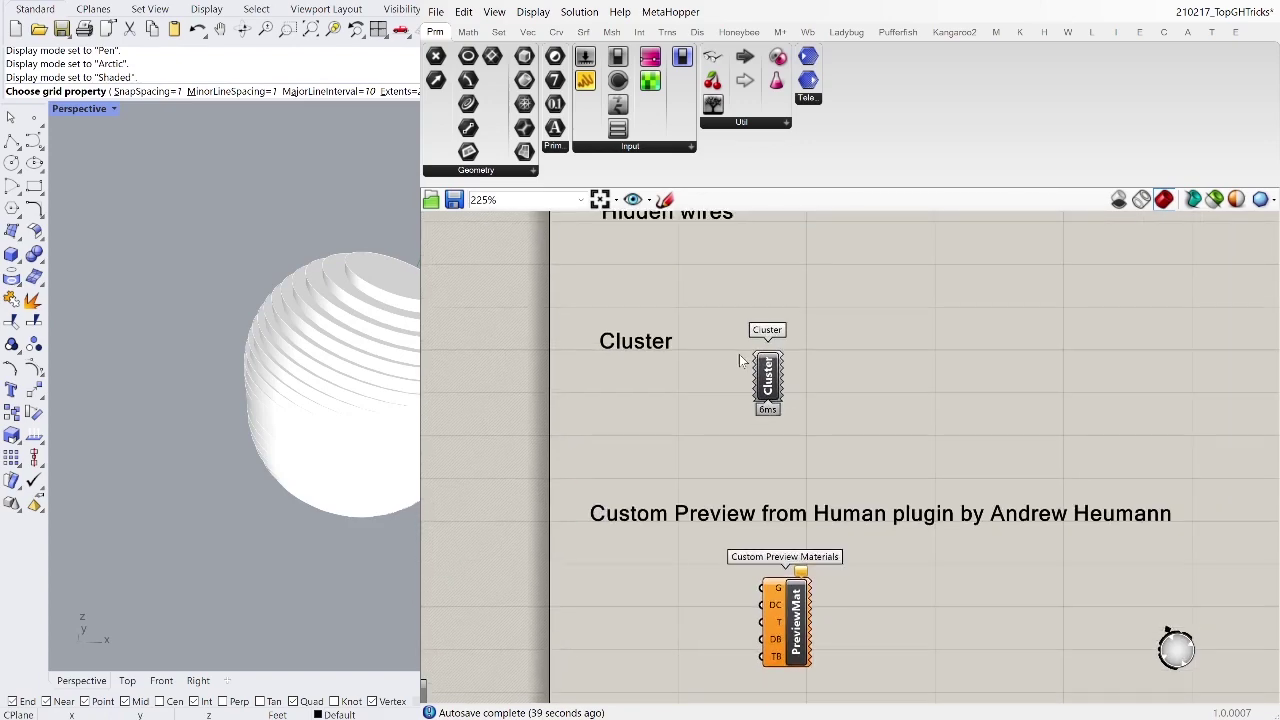
# Step: Turn on the preview of every component in the stream gate and stream filter definition
pyautogui.scroll(-2, 666, 363)
pyautogui.moveTo(823, 527); pyautogui.dragTo(798, 371, button='right')
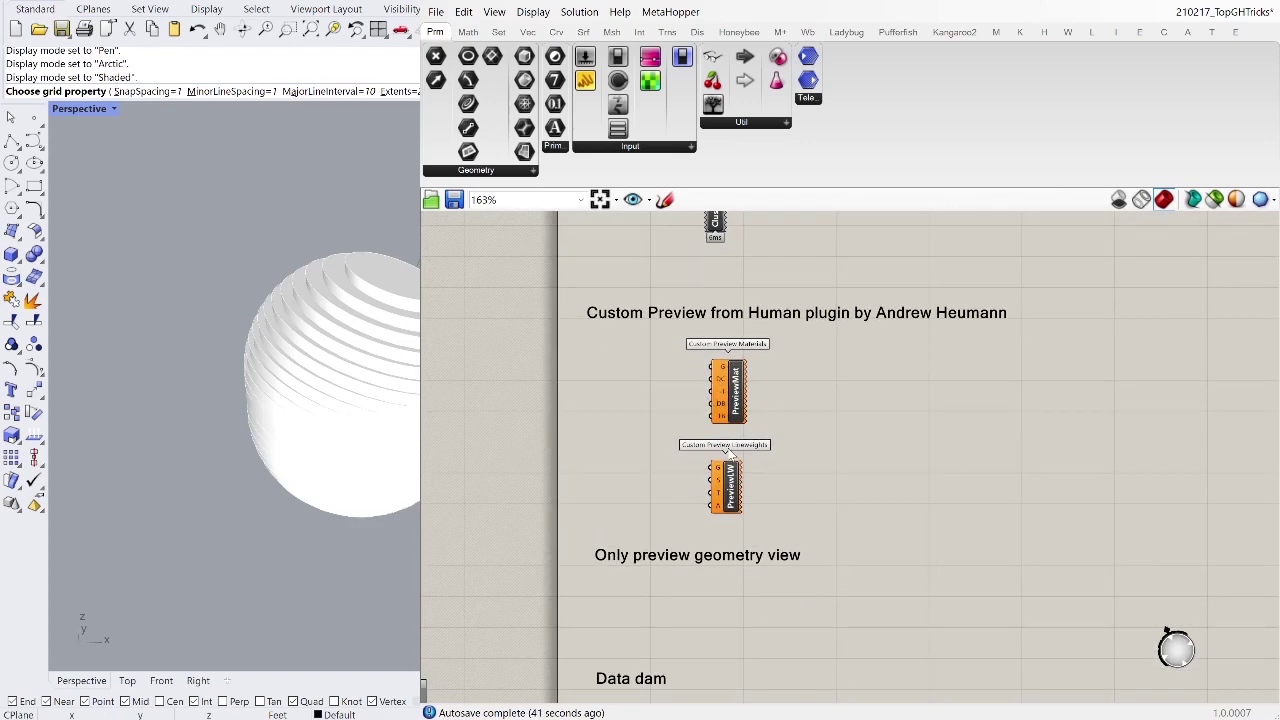
pyautogui.moveTo(773, 614); pyautogui.dragTo(767, 485, button='right')
pyautogui.scroll(2, 740, 484)
pyautogui.click(651, 413)
pyautogui.scroll(-3, 846, 424)
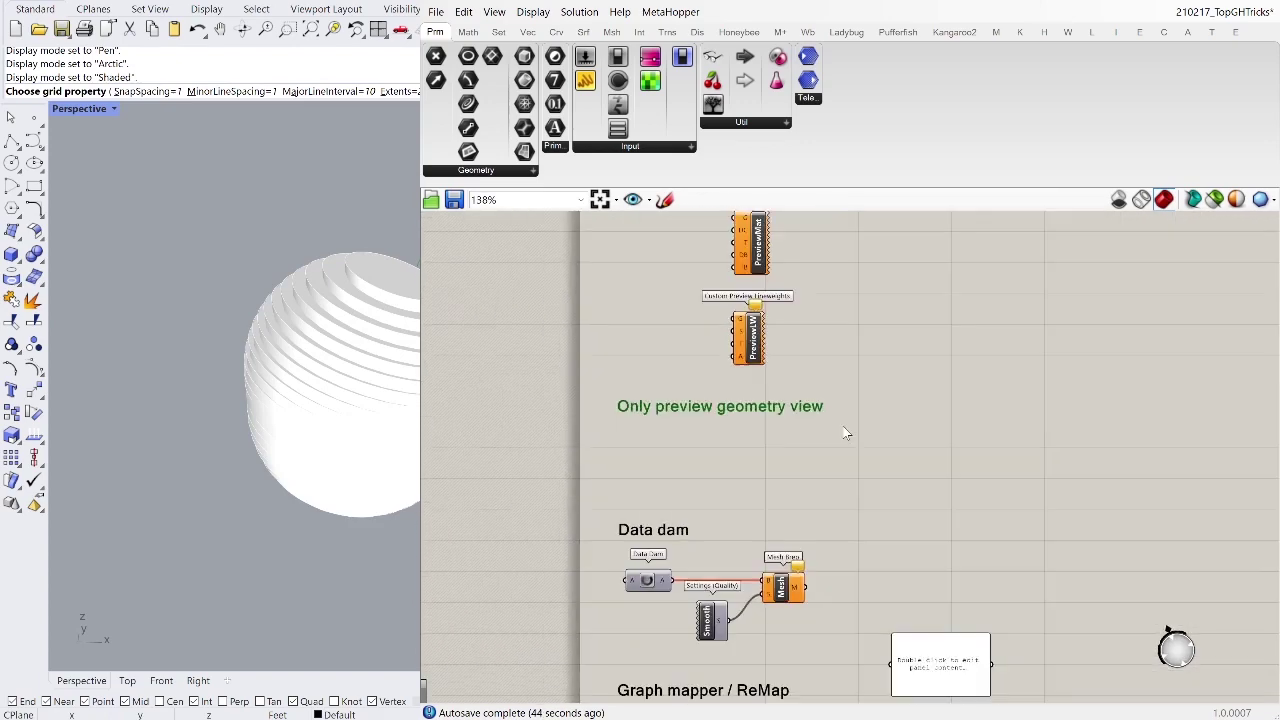
pyautogui.moveTo(1021, 361); pyautogui.dragTo(878, 555, button='right')
pyautogui.scroll(-1, 882, 552)
pyautogui.moveTo(1040, 228); pyautogui.dragTo(845, 520, button='right')
pyautogui.scroll(1, 1033, 398)
pyautogui.scroll(-3, 1032, 395)
pyautogui.moveTo(1032, 395); pyautogui.dragTo(1127, 385, button='right')
pyautogui.moveTo(1166, 357); pyautogui.dragTo(563, 512)
pyautogui.click(987, 346)
pyautogui.scroll(3, 1126, 380)
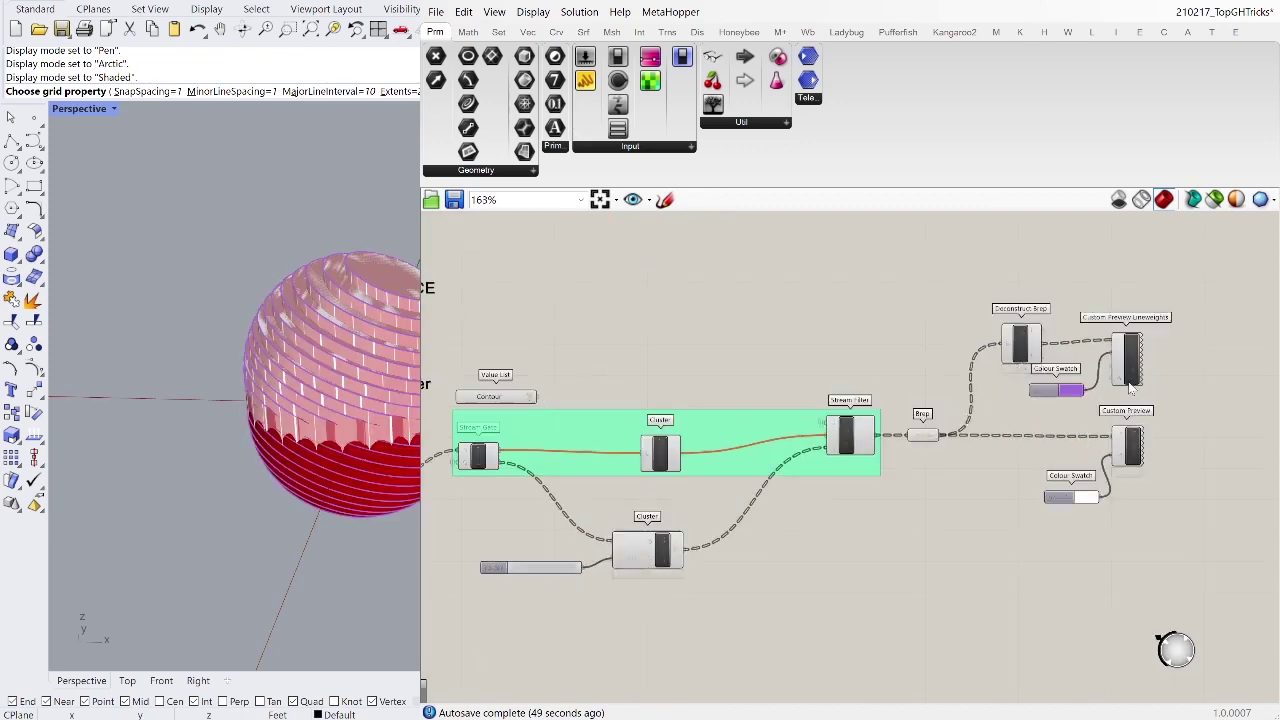
# Step: Shift the cluster inside the green group slightly toward the Stream Gate and enable previewing only selected geometry
pyautogui.moveTo(1217, 338); pyautogui.dragTo(1144, 359, button='right')
pyautogui.moveTo(648, 543); pyautogui.dragTo(881, 485, button='right')
pyautogui.moveTo(335, 400); pyautogui.dragTo(275, 435, button='right')
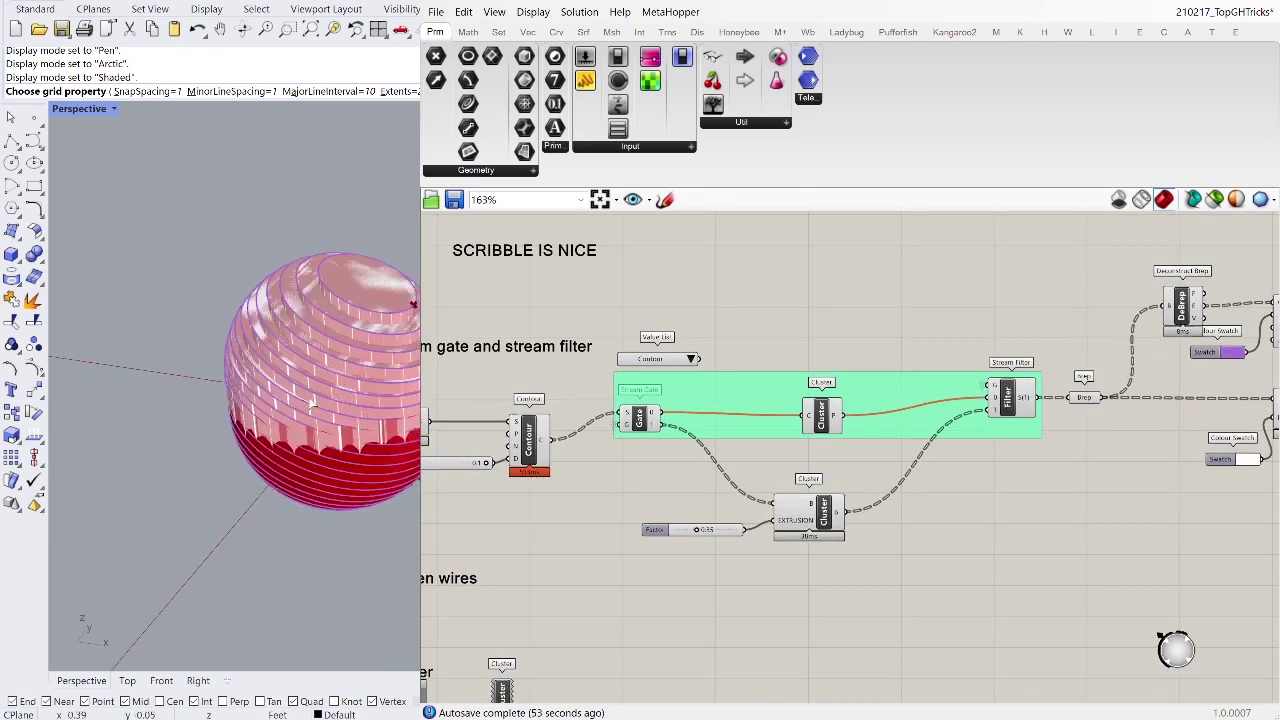
pyautogui.moveTo(951, 451); pyautogui.dragTo(846, 456, button='right')
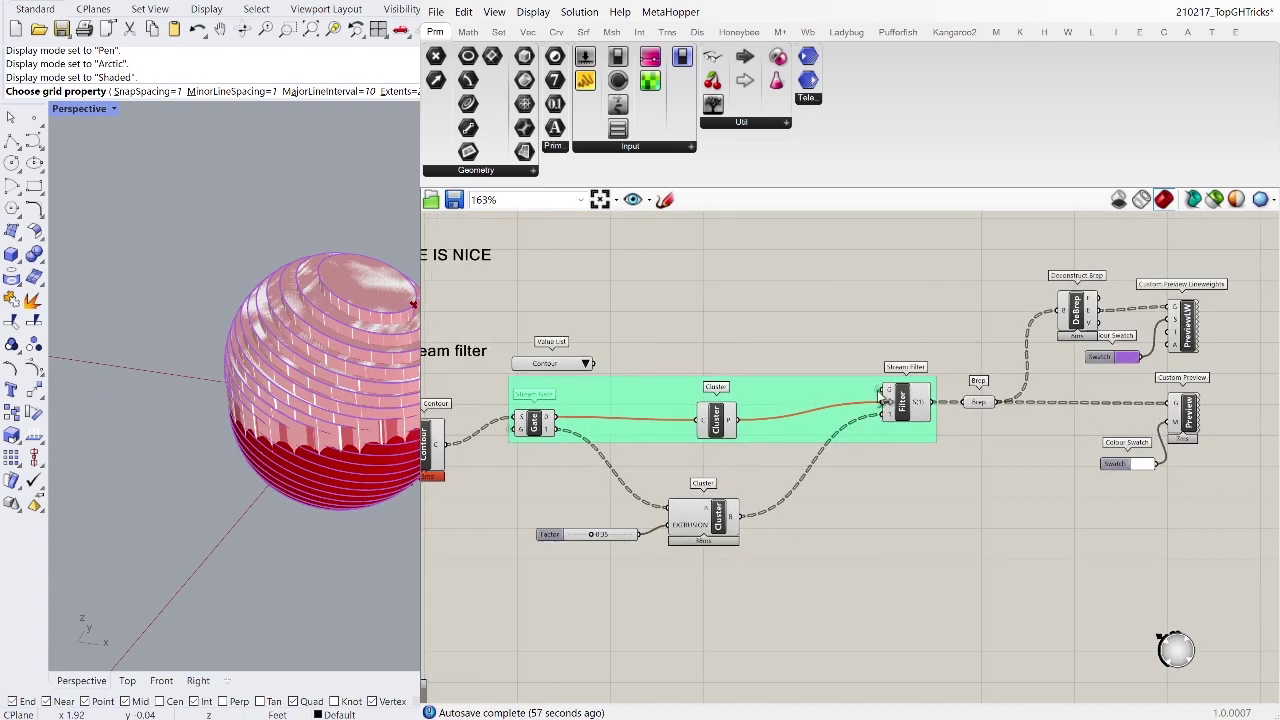
pyautogui.moveTo(739, 408); pyautogui.dragTo(734, 405)
pyautogui.click(735, 404)
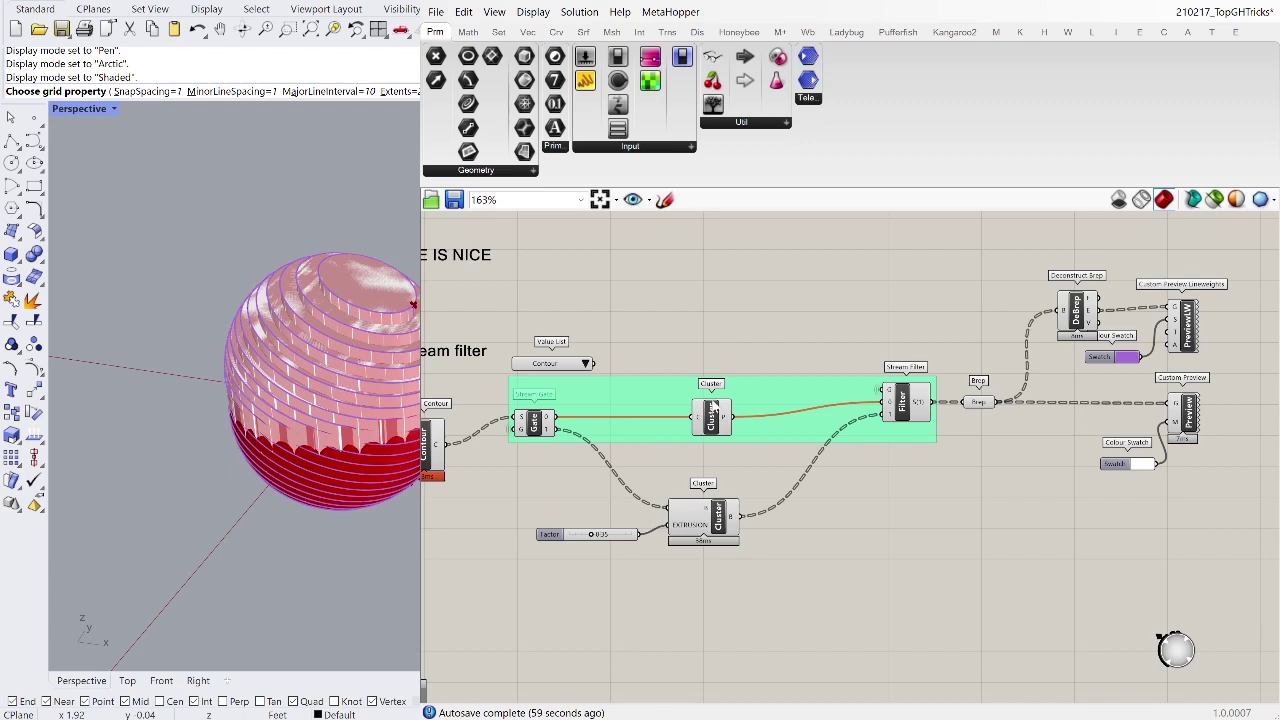
pyautogui.click(1213, 199)
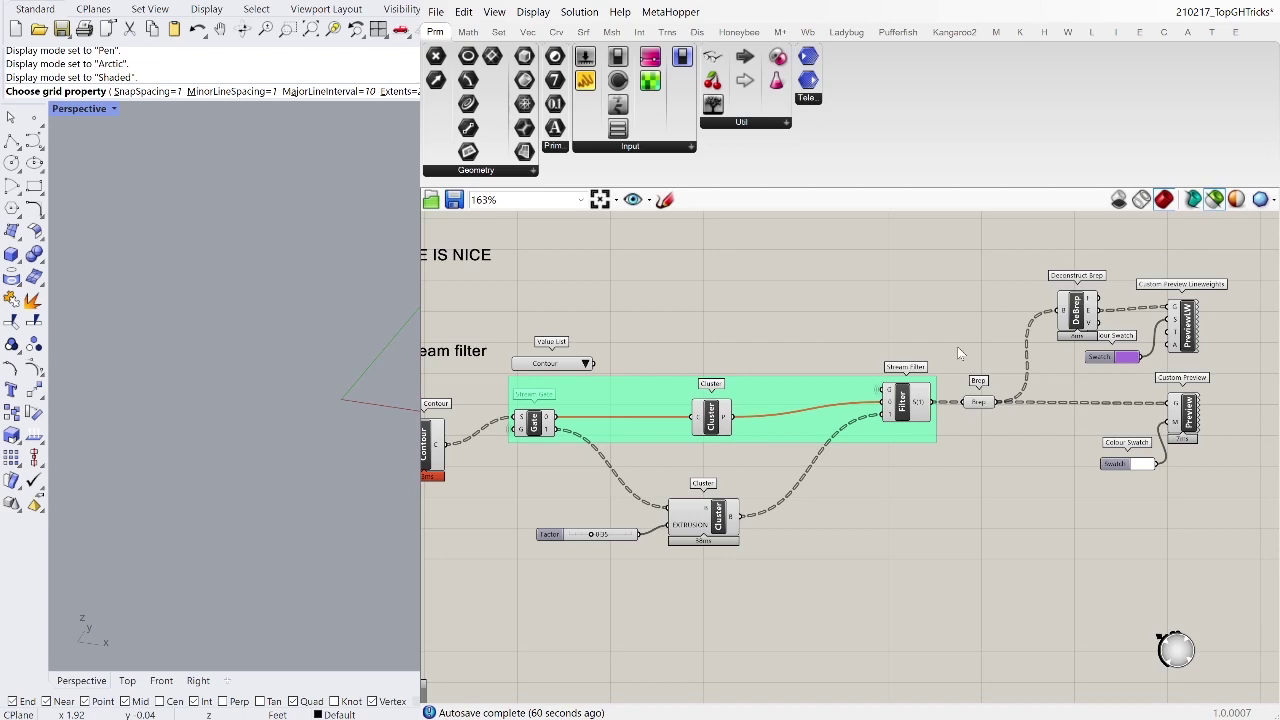
# Step: Select the clusters, Stream Filter, Brep, custom previews, Sphere and Contour one at a time to examine each component's geometry
pyautogui.click(718, 527)
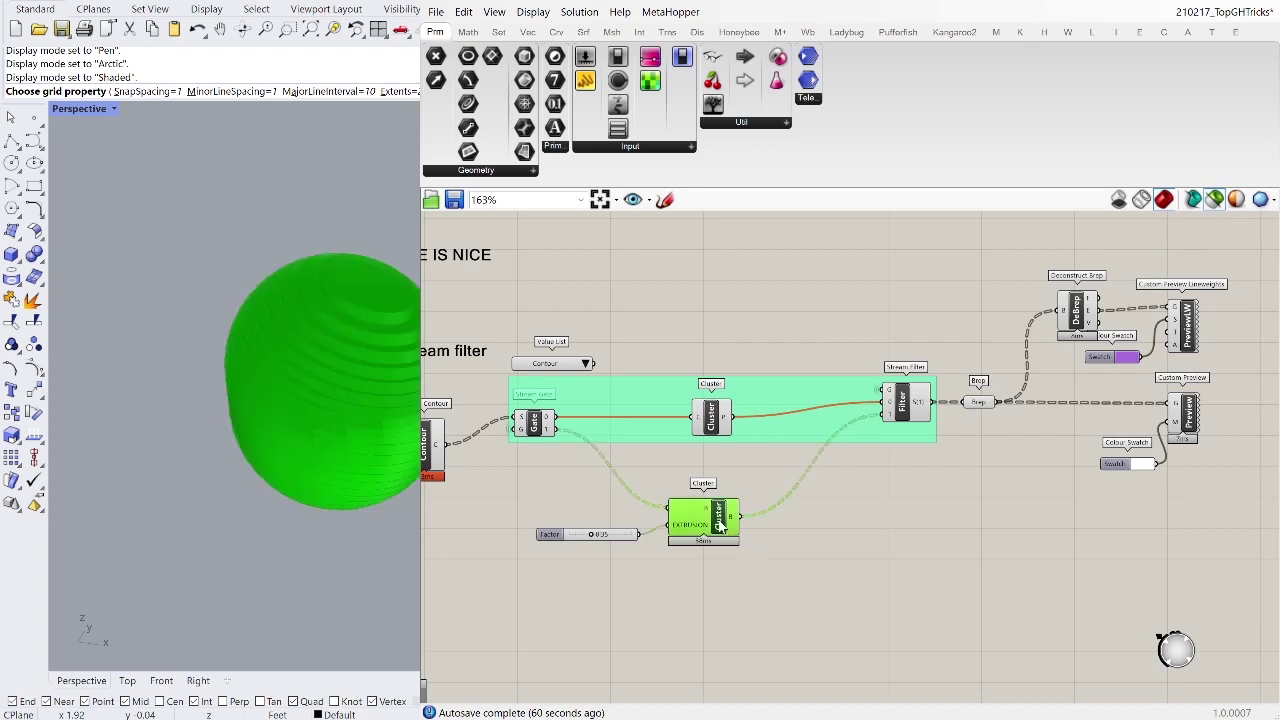
pyautogui.click(720, 420)
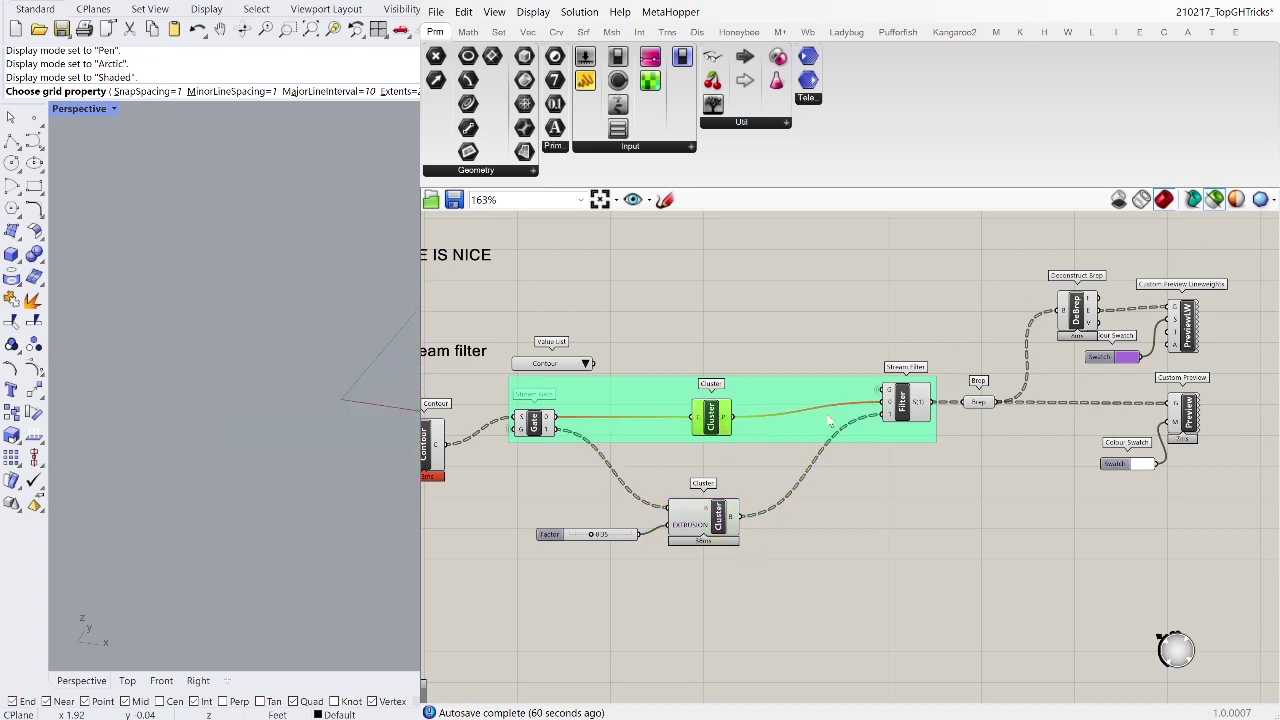
pyautogui.click(903, 418)
pyautogui.click(980, 403)
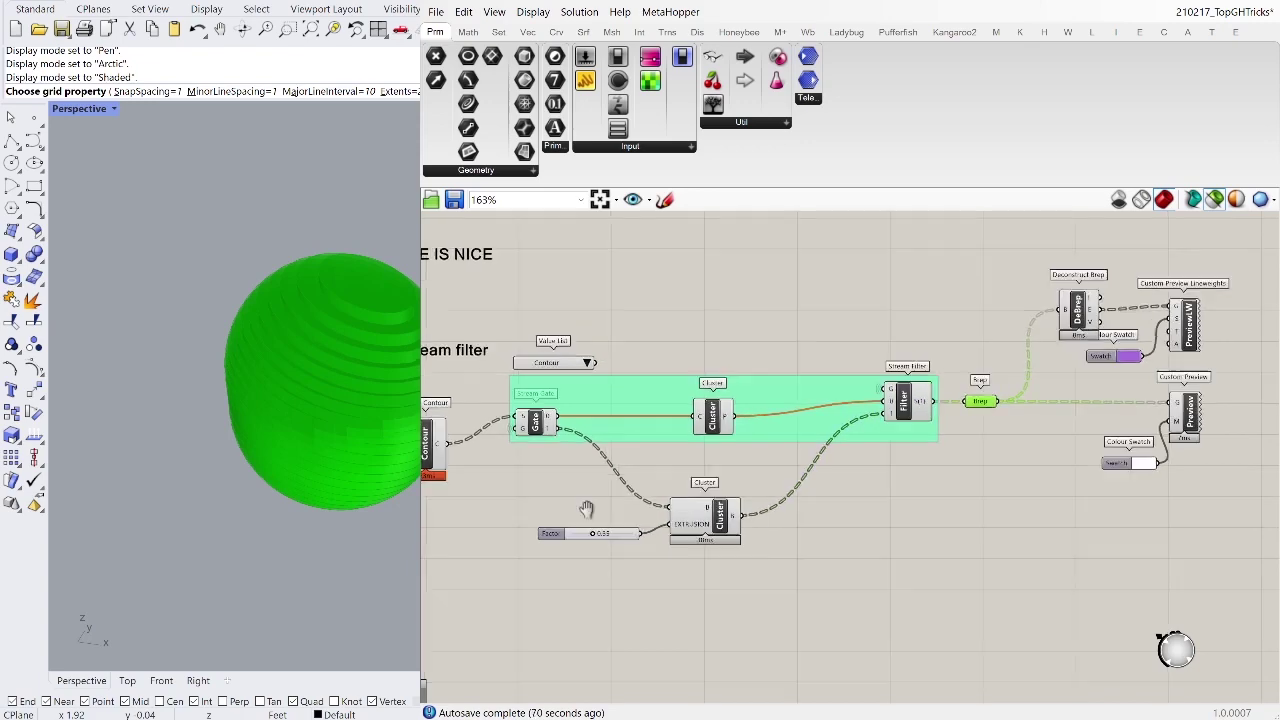
pyautogui.click(1180, 318)
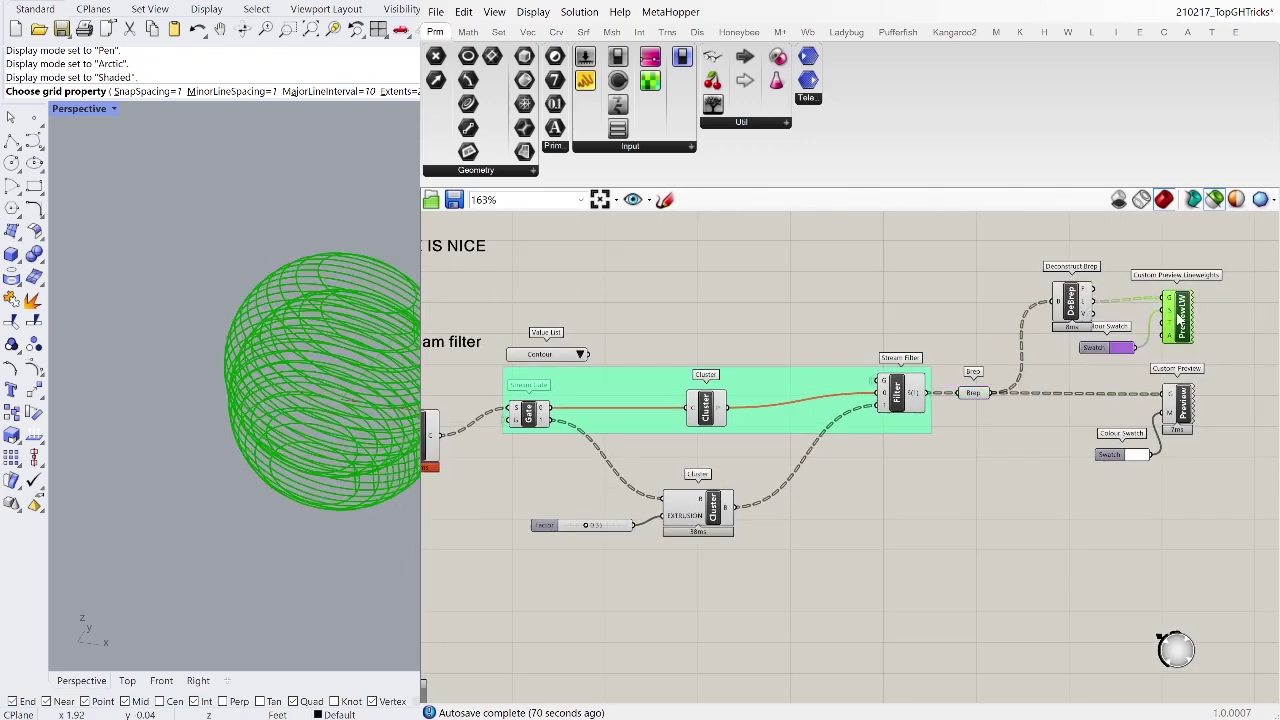
pyautogui.click(1180, 408)
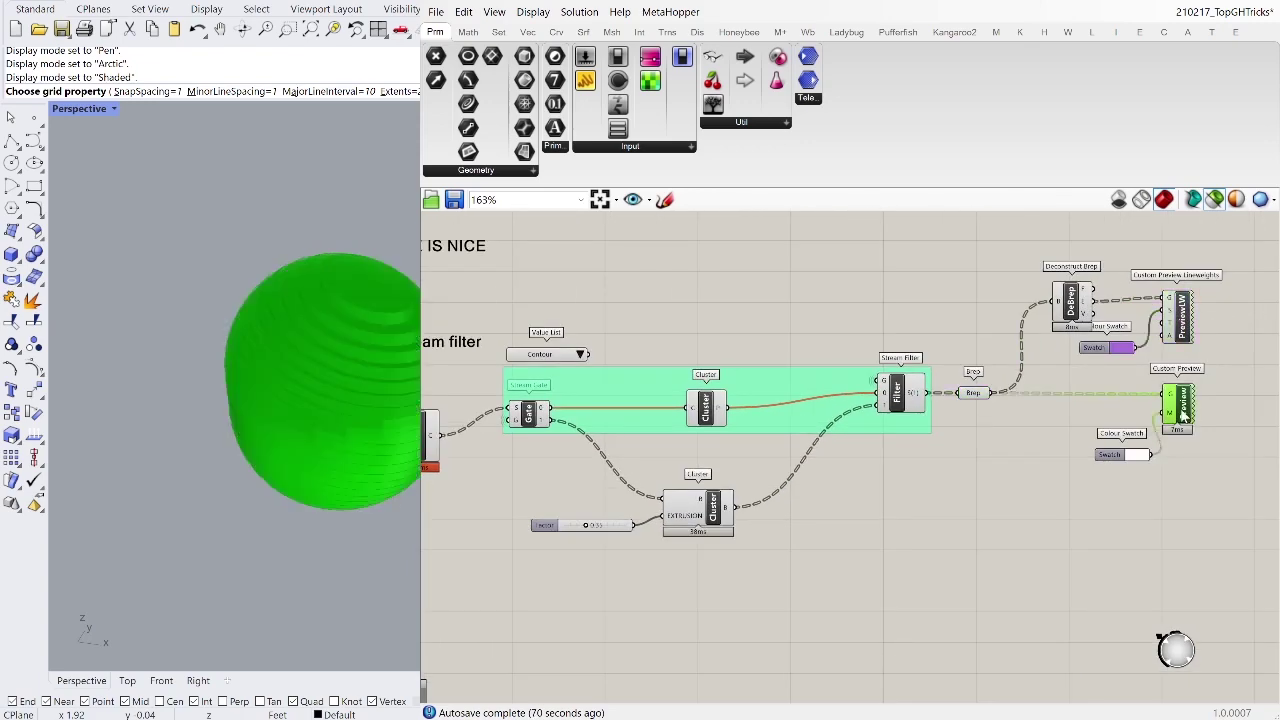
pyautogui.moveTo(720, 510); pyautogui.dragTo(965, 495, button='right')
pyautogui.click(541, 400)
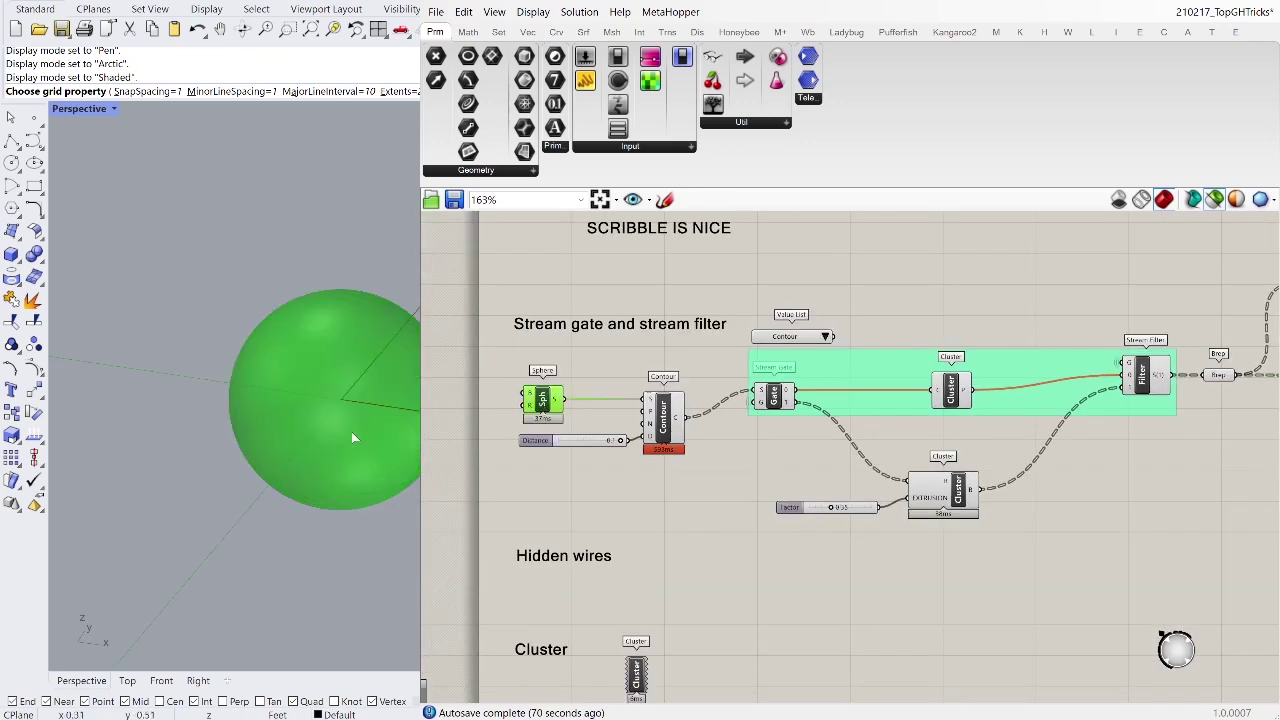
pyautogui.click(669, 416)
pyautogui.moveTo(1222, 508); pyautogui.dragTo(928, 538, button='right')
pyautogui.click(1131, 425)
pyautogui.click(1126, 338)
# Step: Switch off the selected-only preview mode and hide the preview of the whole stream gate definition
pyautogui.click(1217, 204)
pyautogui.click(1222, 438)
pyautogui.scroll(-4, 1216, 330)
pyautogui.moveTo(1212, 316); pyautogui.dragTo(541, 494)
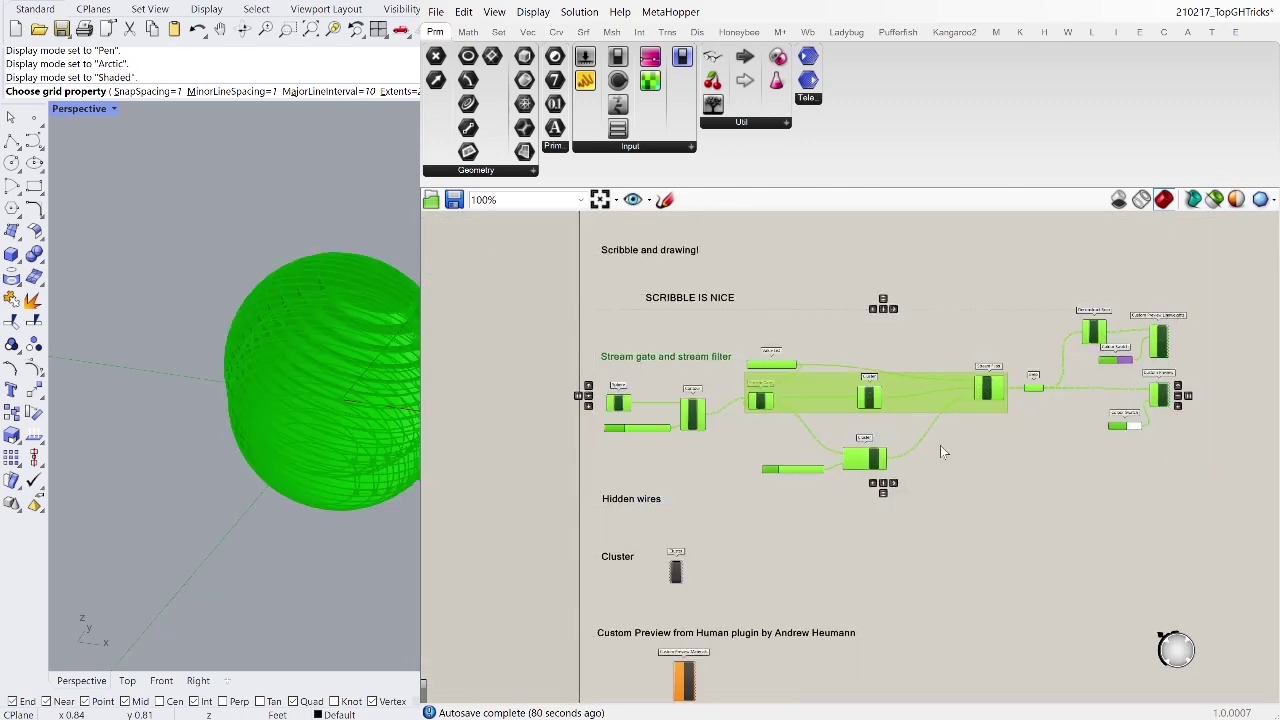
pyautogui.hotkey('ctrl', 'q')
pyautogui.click(845, 522)
# Step: Try duplicating the Data Dam, Settings (Quality) and Mesh Brep components under the Data dam label
pyautogui.moveTo(830, 535); pyautogui.dragTo(804, 277, button='right')
pyautogui.scroll(1, 749, 543)
pyautogui.moveTo(692, 545); pyautogui.dragTo(714, 351, button='right')
pyautogui.scroll(4, 637, 457)
pyautogui.moveTo(681, 461); pyautogui.dragTo(703, 501, button='right')
pyautogui.moveTo(822, 466); pyautogui.dragTo(577, 579)
pyautogui.click(660, 457)
pyautogui.scroll(-1, 792, 461)
pyautogui.moveTo(838, 474); pyautogui.dragTo(536, 583)
pyautogui.scroll(-5, 582, 562)
pyautogui.scroll(5, 611, 546)
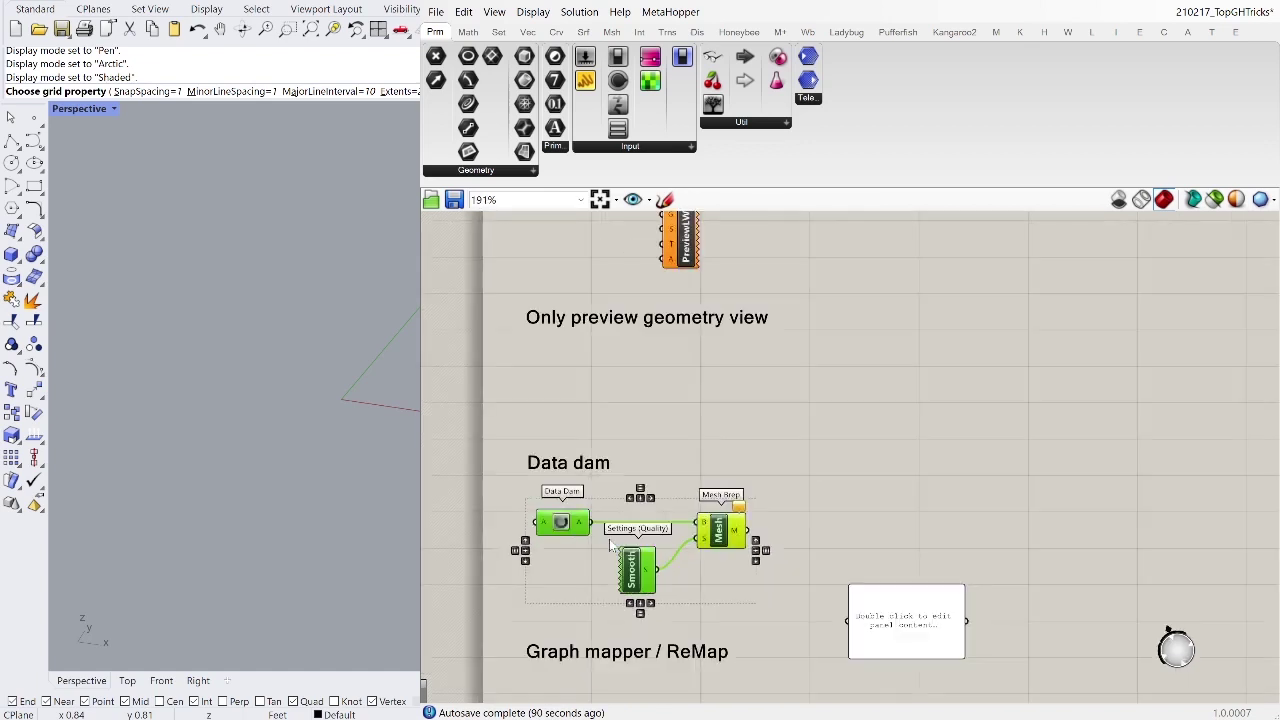
pyautogui.hotkey('ctrl', 'c')
pyautogui.hotkey('ctrl', 'v')
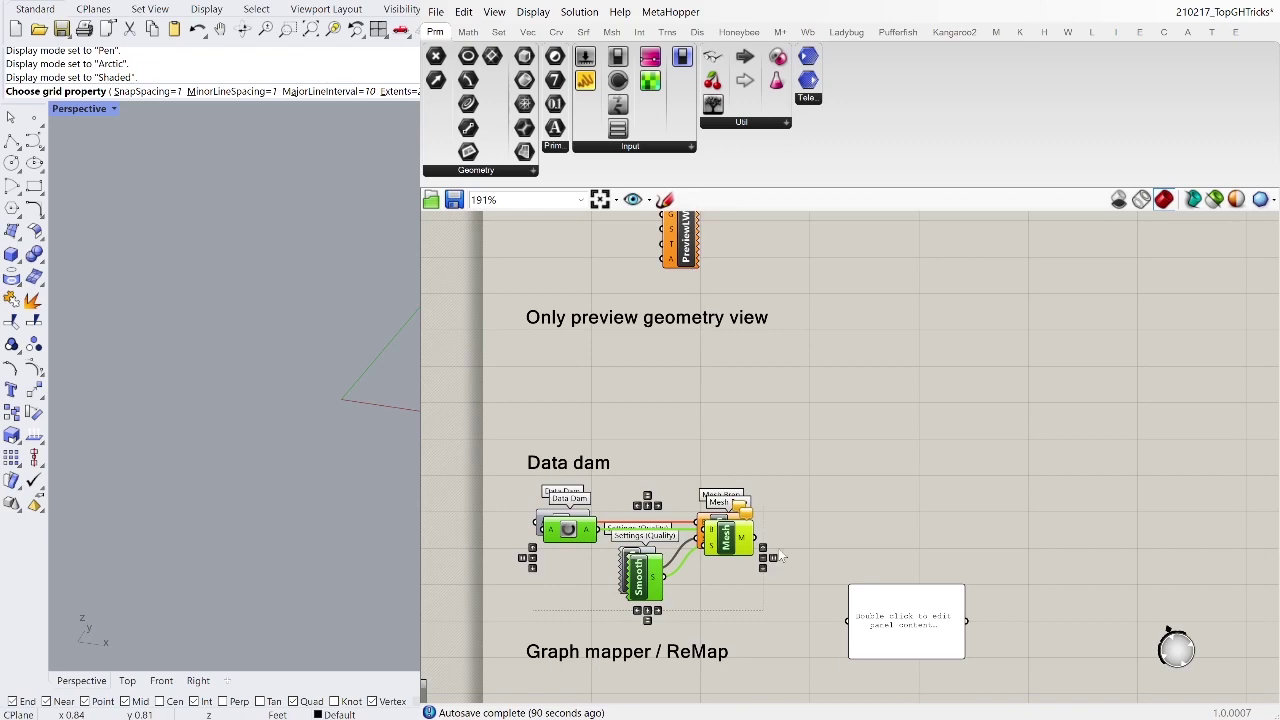
pyautogui.press('Delete')
# Step: Delete the Deconstruct Brep, both custom preview components and their colour swatches after the Brep component
pyautogui.scroll(-7, 778, 548)
pyautogui.moveTo(1116, 234); pyautogui.dragTo(804, 380, button='right')
pyautogui.scroll(6, 733, 341)
pyautogui.moveTo(733, 341); pyautogui.dragTo(893, 358, button='right')
pyautogui.moveTo(943, 334); pyautogui.dragTo(772, 544)
pyautogui.press('Delete')
pyautogui.scroll(2, 668, 458)
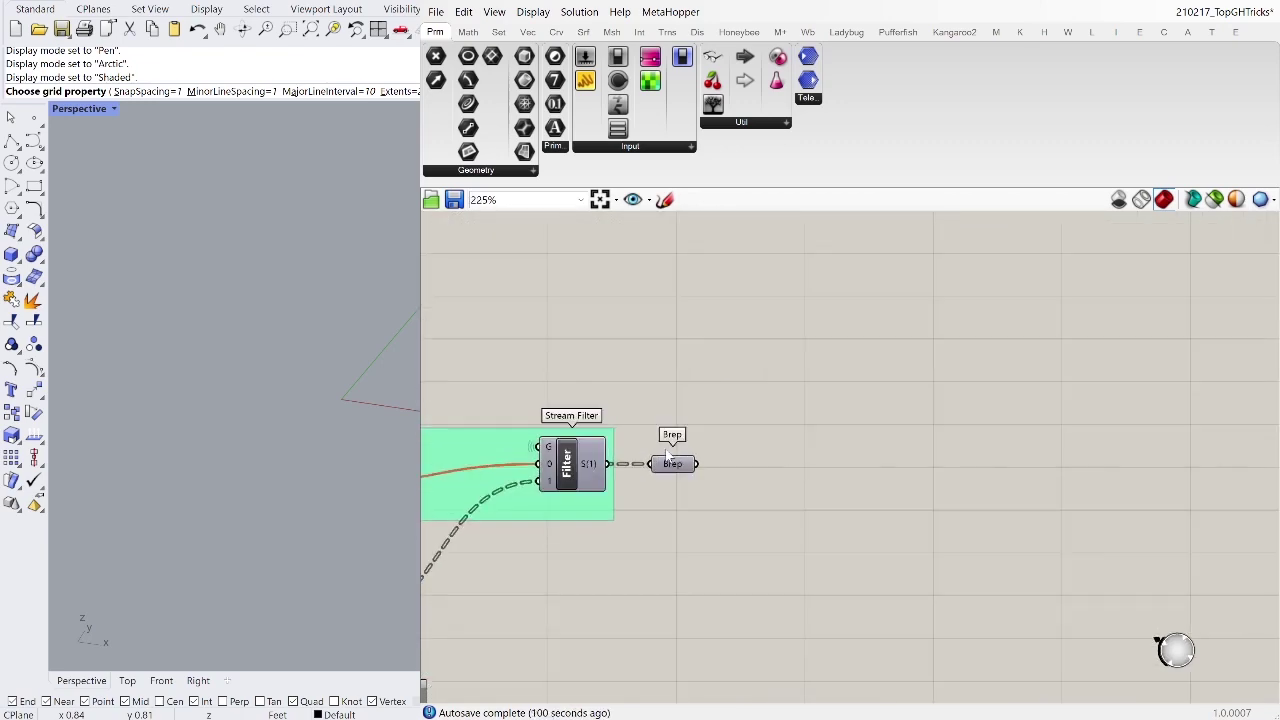
# Step: Show the Brep component's preview, add a Mesh Brep component and connect the Brep output to its B input
pyautogui.click(668, 462)
pyautogui.click(842, 416)
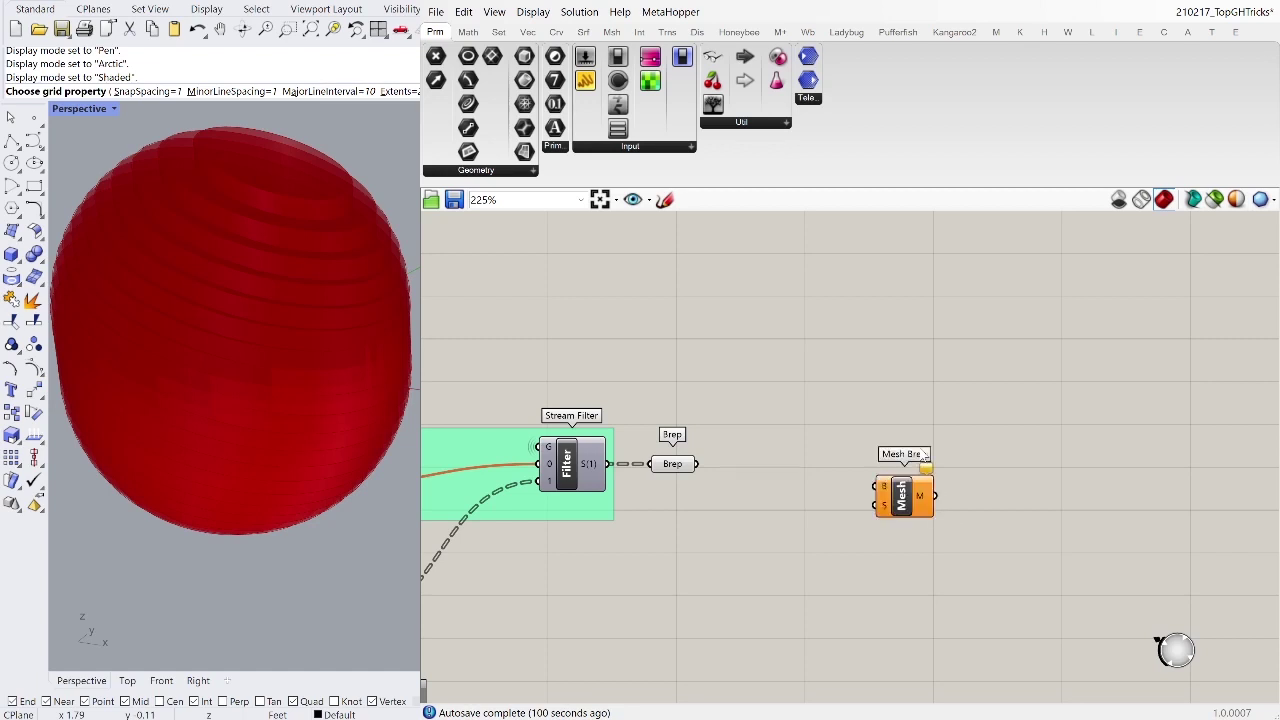
pyautogui.moveTo(921, 487); pyautogui.dragTo(991, 429)
pyautogui.click(820, 451)
pyautogui.moveTo(698, 464); pyautogui.dragTo(945, 428)
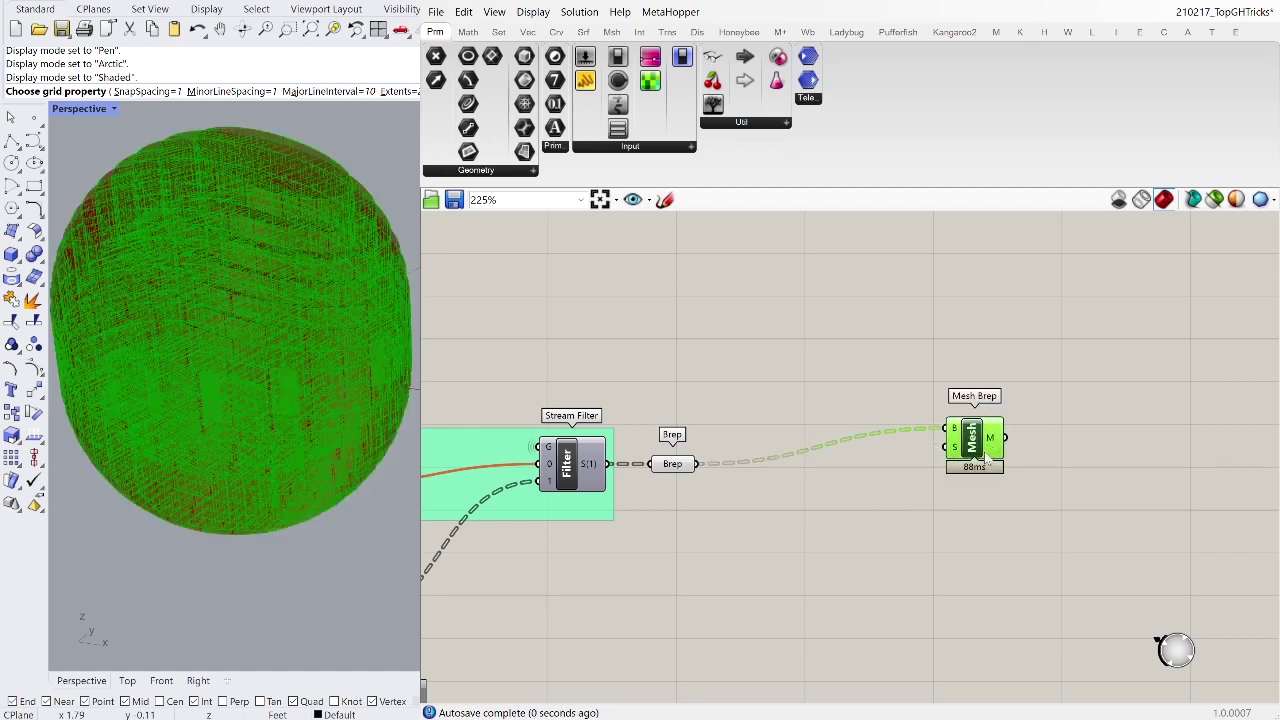
# Step: Hide the preview of the Brep component so only the Mesh Brep geometry is displayed
pyautogui.click(840, 409)
pyautogui.click(690, 462)
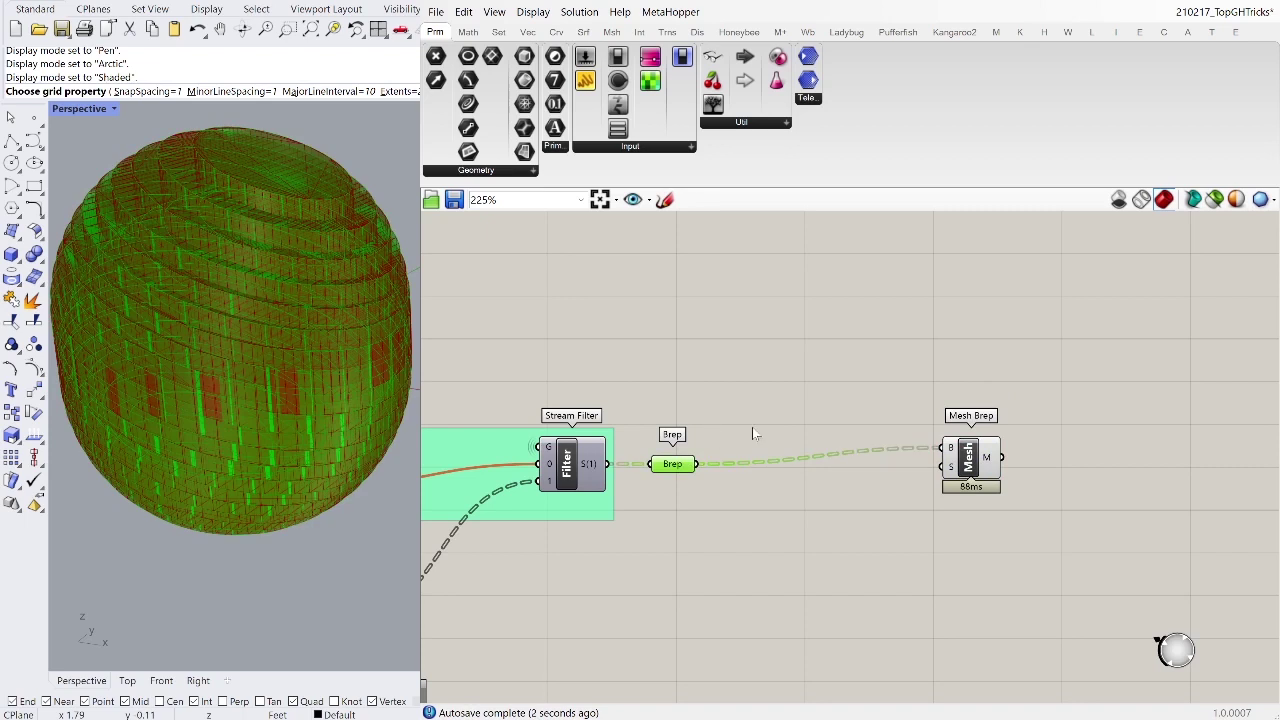
pyautogui.hotkey('ctrl', 'q')
pyautogui.click(792, 455)
# Step: Examine the meshed model and trace the definition from the Sphere and Contour through to the Mesh Brep
pyautogui.scroll(-2, 400, 385)
pyautogui.moveTo(397, 385); pyautogui.dragTo(340, 300, button='right')
pyautogui.scroll(-2, 609, 503)
pyautogui.moveTo(609, 503); pyautogui.dragTo(1004, 427, button='right')
pyautogui.scroll(2, 670, 538)
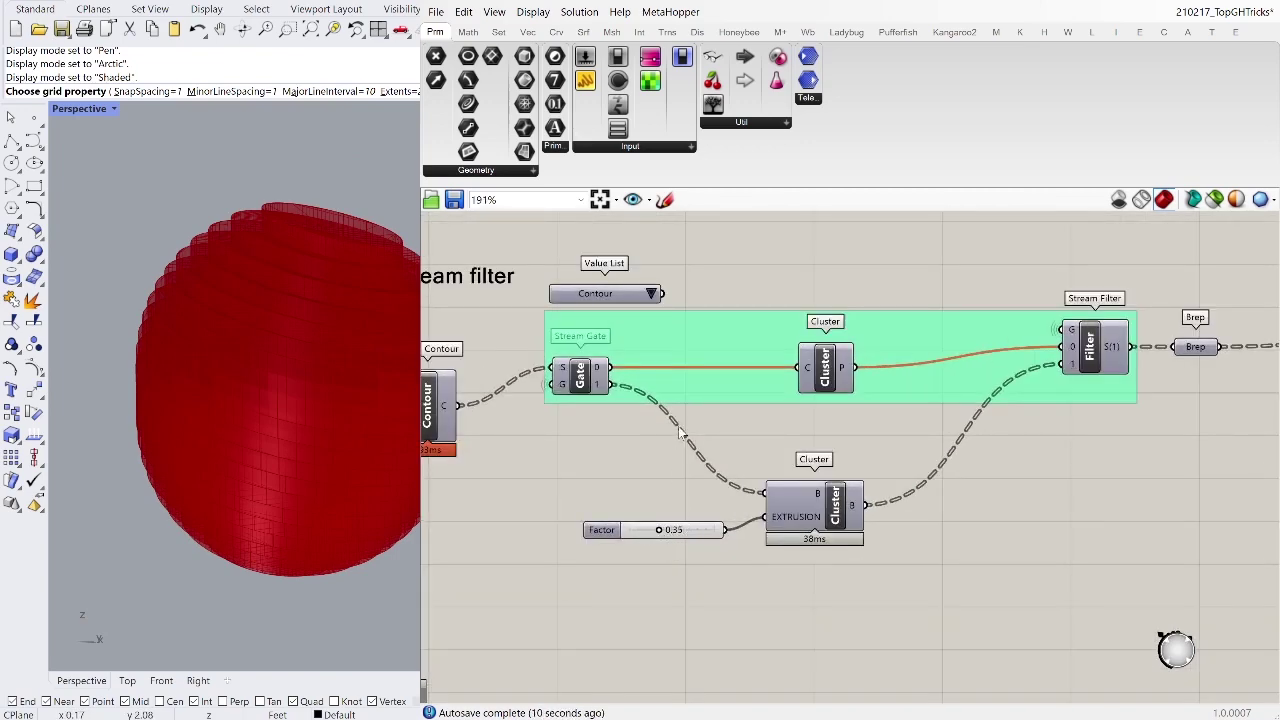
pyautogui.scroll(-1, 678, 432)
pyautogui.moveTo(981, 383); pyautogui.dragTo(683, 419, button='right')
pyautogui.moveTo(1075, 395); pyautogui.dragTo(1107, 413)
pyautogui.moveTo(655, 488); pyautogui.dragTo(924, 420, button='right')
pyautogui.moveTo(667, 430); pyautogui.dragTo(975, 421, button='right')
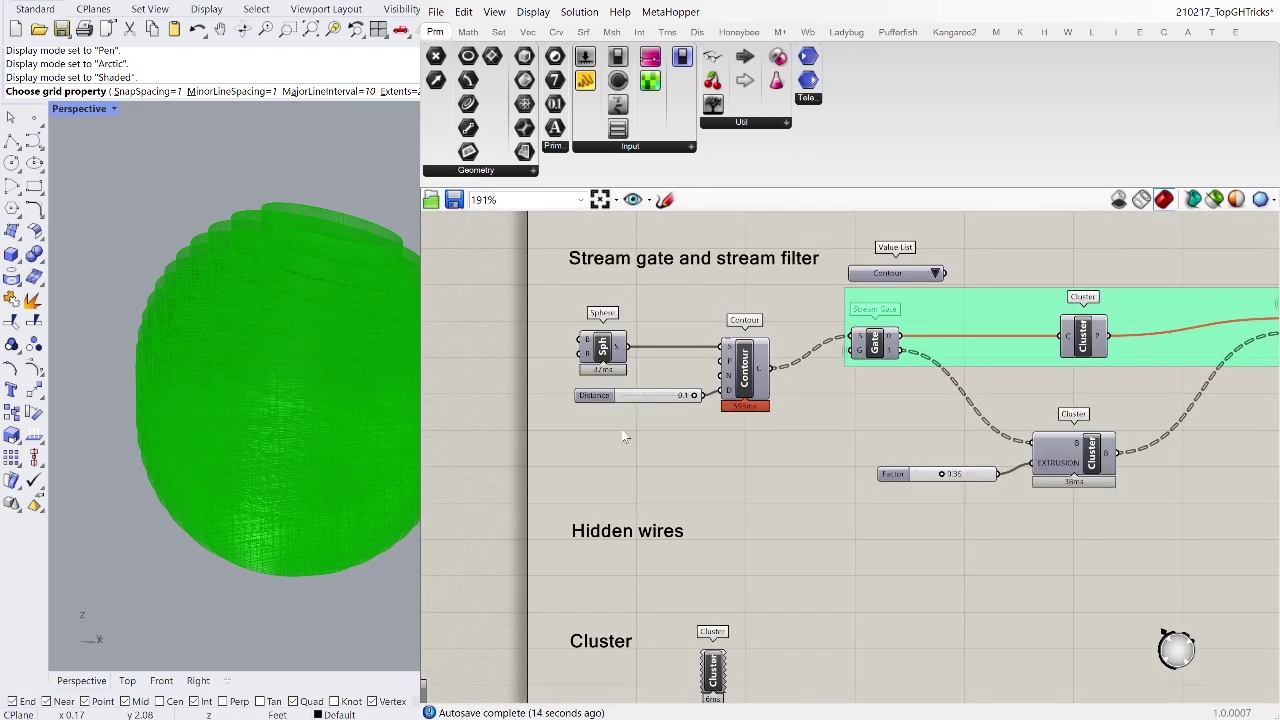
pyautogui.moveTo(1130, 344); pyautogui.dragTo(928, 366, button='right')
pyautogui.moveTo(1017, 435); pyautogui.dragTo(743, 426, button='right')
pyautogui.scroll(3, 983, 375)
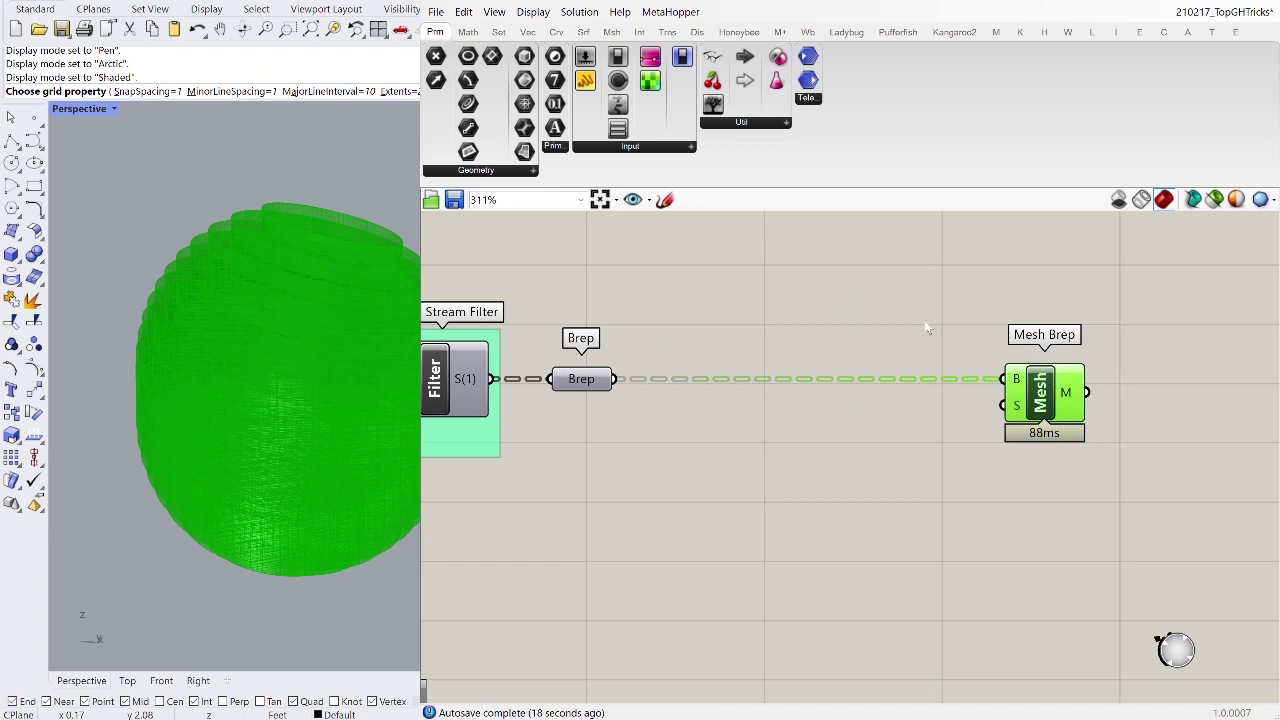
# Step: Move the Mesh Brep farther from the Brep component and disconnect the wire between them
pyautogui.click(878, 356)
pyautogui.moveTo(1062, 428); pyautogui.dragTo(1185, 428)
pyautogui.click(860, 296)
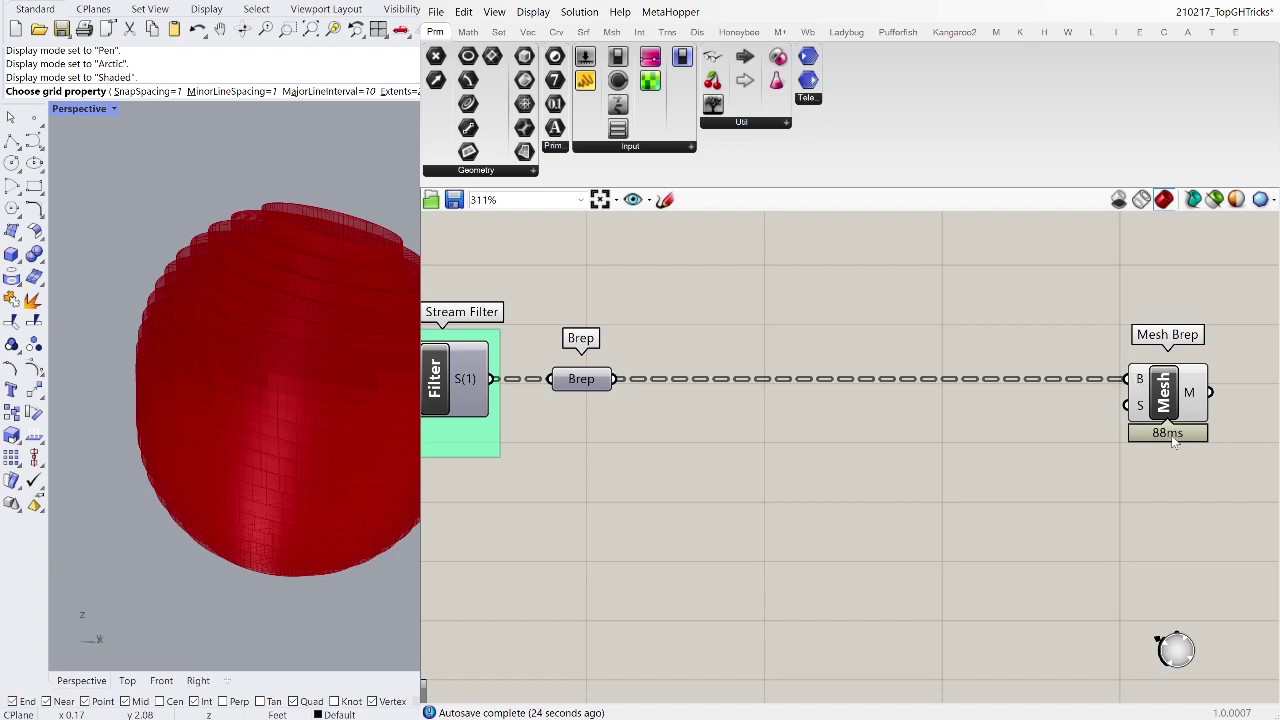
pyautogui.keyDown('ctrl'); pyautogui.moveTo(613, 379); pyautogui.dragTo(1126, 379); pyautogui.keyUp('ctrl')
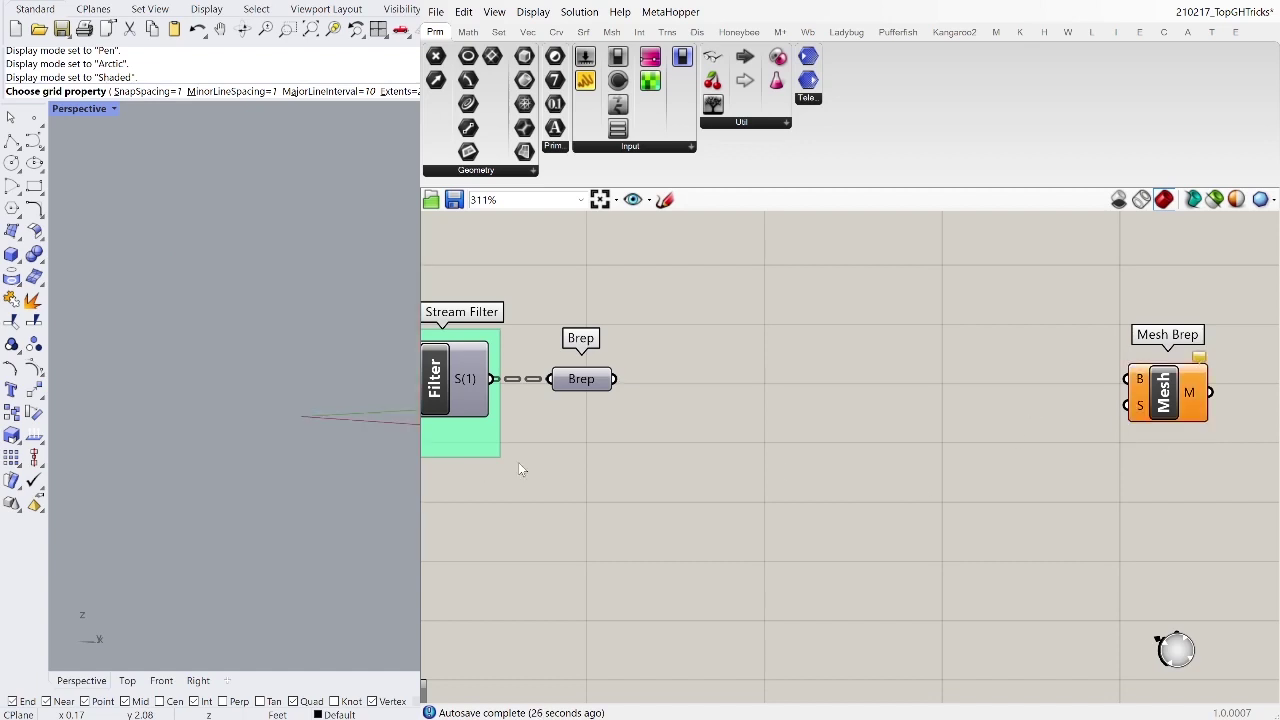
# Step: Add a Data Dam between the Brep and Mesh Brep, wire it to both, and align it with them
pyautogui.scroll(-6, 860, 416)
pyautogui.scroll(5, 750, 414)
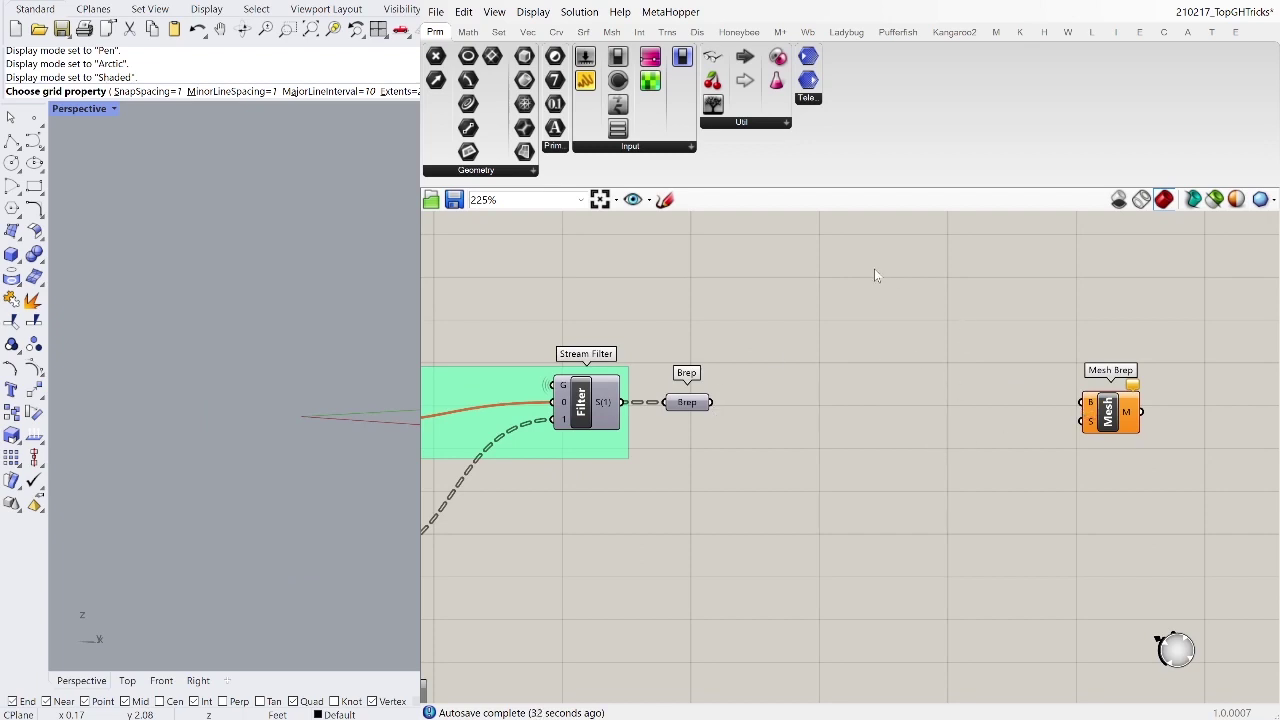
pyautogui.click(932, 448)
pyautogui.moveTo(710, 402)
pyautogui.mouseDown()
pyautogui.moveTo(945, 470)
pyautogui.moveTo(1082, 402)
pyautogui.mouseUp()
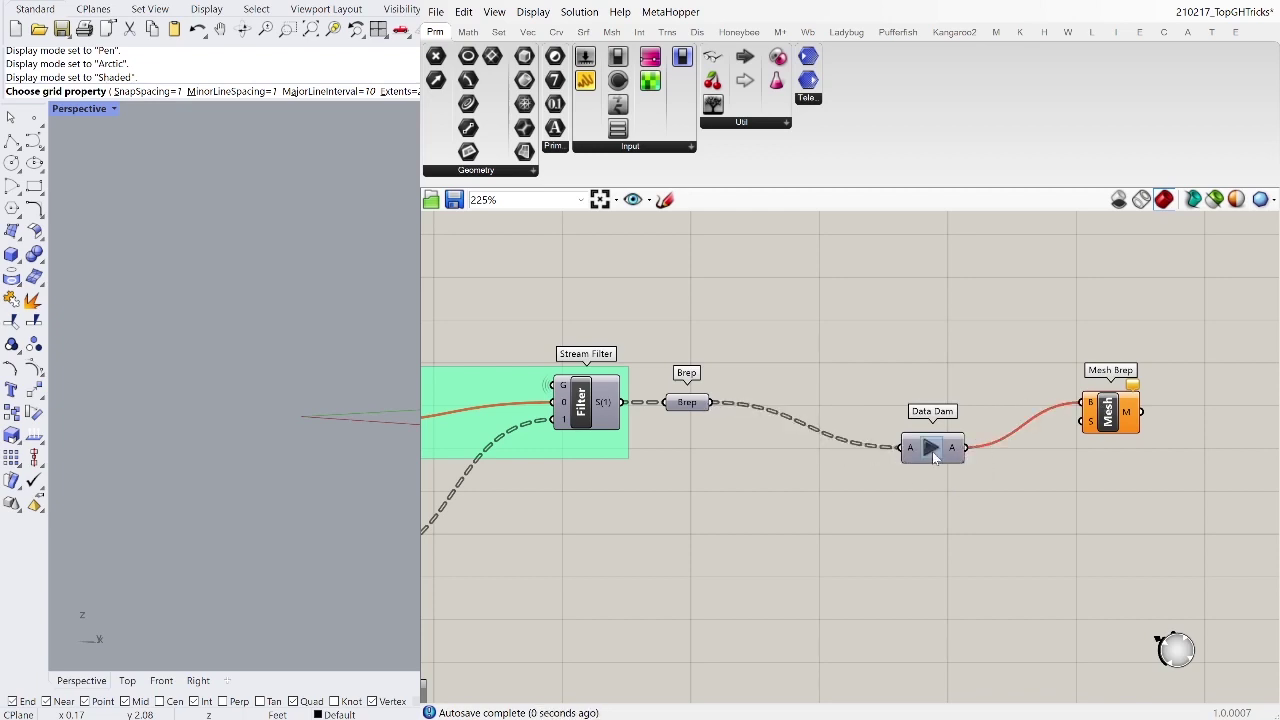
pyautogui.moveTo(948, 461); pyautogui.dragTo(953, 416)
pyautogui.click(890, 446)
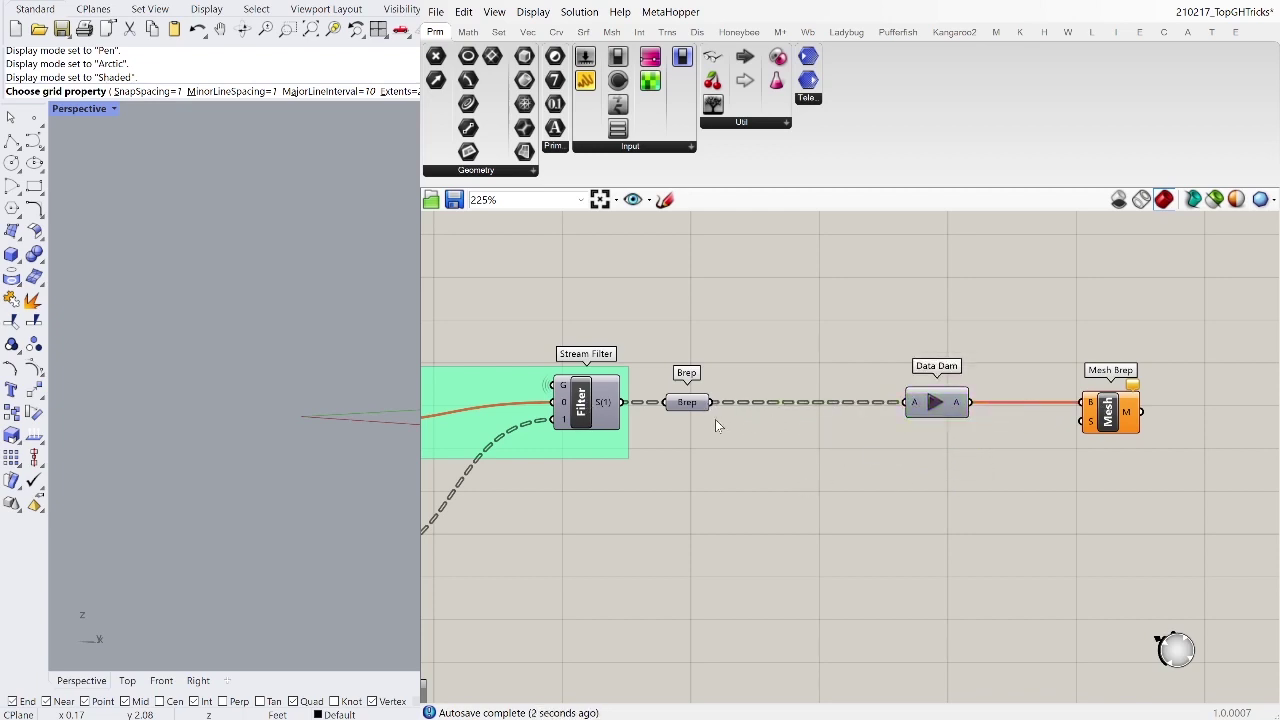
# Step: Show the Brep component's preview and increase the Factor slider feeding the cluster's EXTRUSION input
pyautogui.click(692, 408)
pyautogui.click(848, 505)
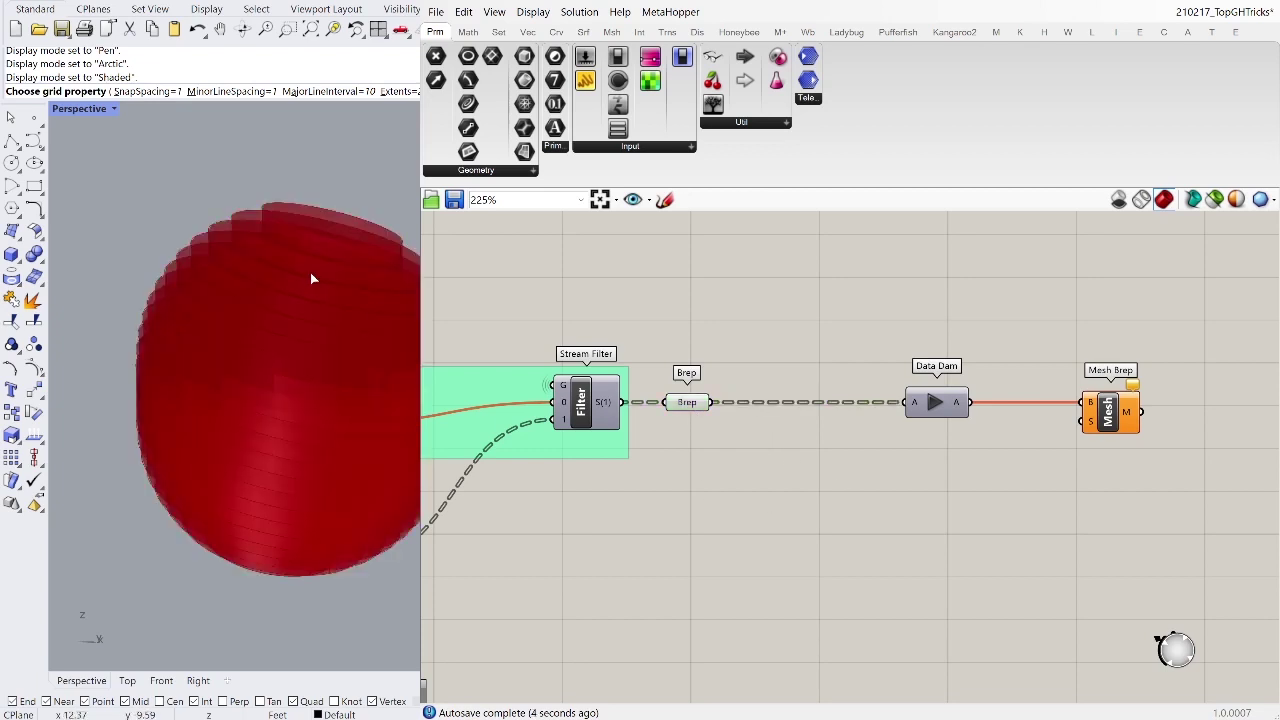
pyautogui.scroll(-3, 803, 418)
pyautogui.scroll(4, 600, 470)
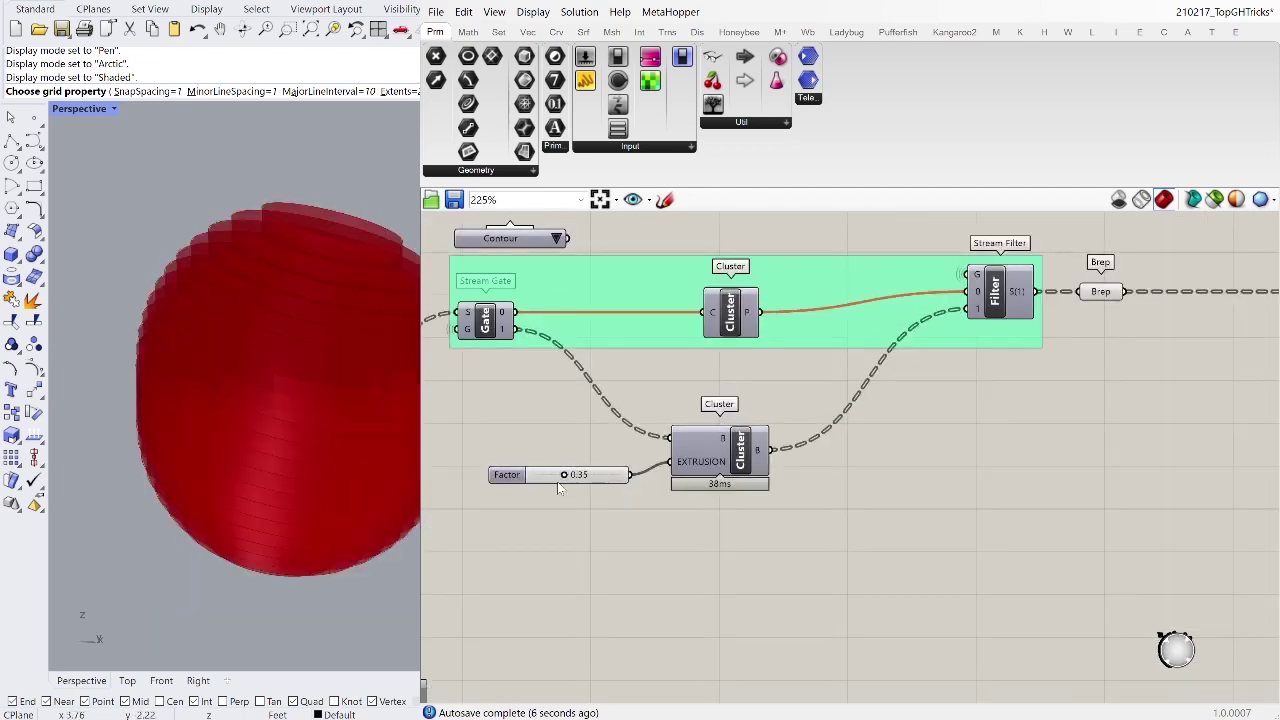
pyautogui.moveTo(557, 478); pyautogui.dragTo(590, 480)
# Step: Release the Data Dam's data to the Mesh Brep and hide the Brep component's preview
pyautogui.scroll(-2, 1070, 390)
pyautogui.moveTo(1080, 388); pyautogui.dragTo(761, 465, button='right')
pyautogui.scroll(2, 1078, 398)
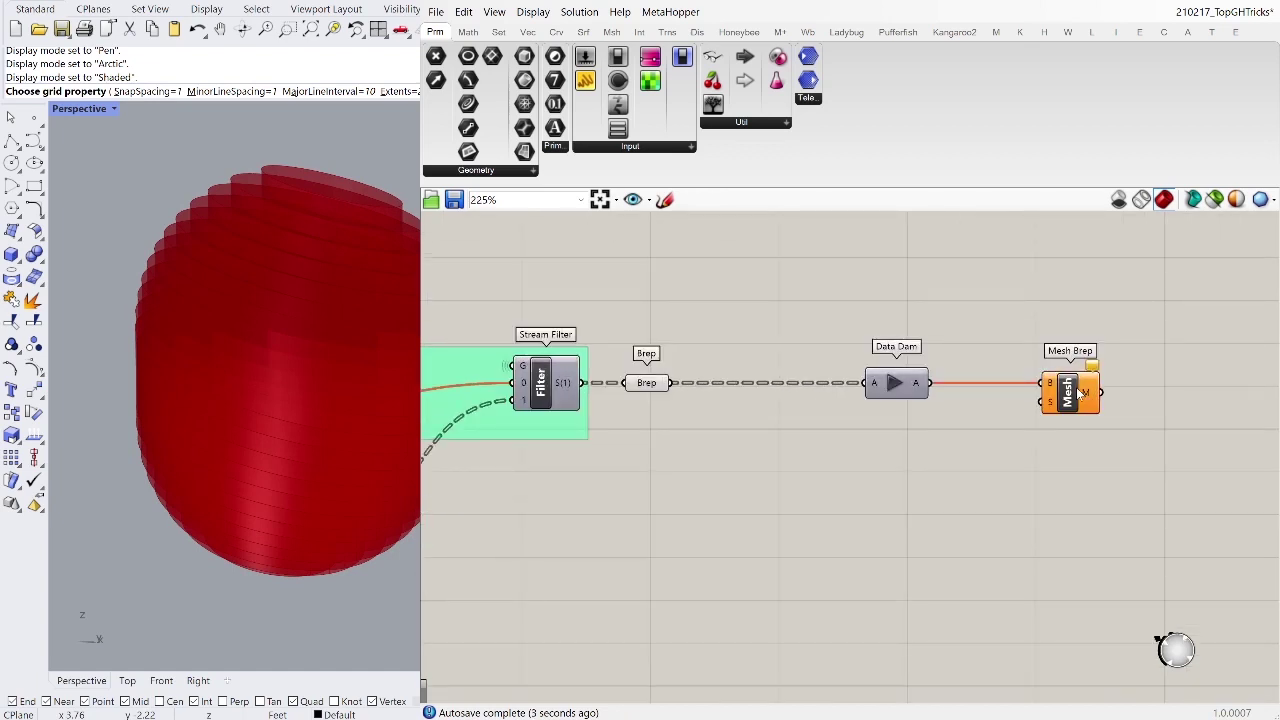
pyautogui.click(895, 386)
pyautogui.moveTo(692, 316); pyautogui.dragTo(614, 464)
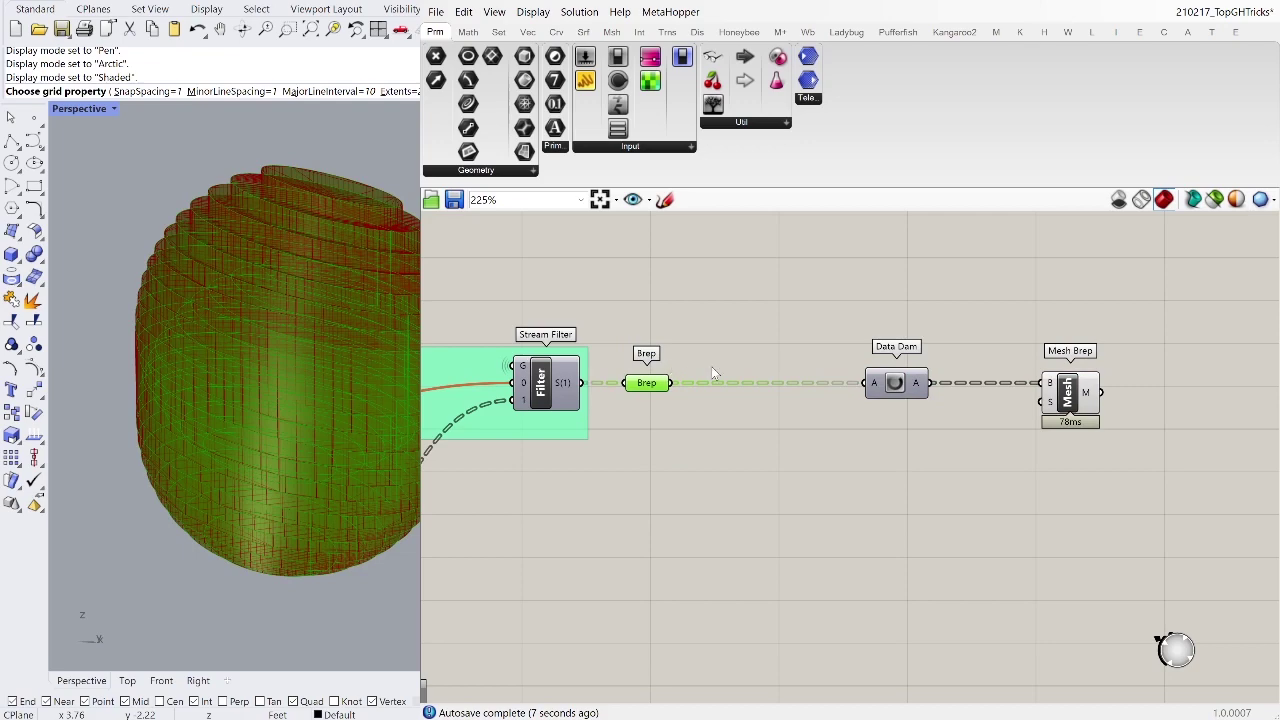
pyautogui.click(684, 398)
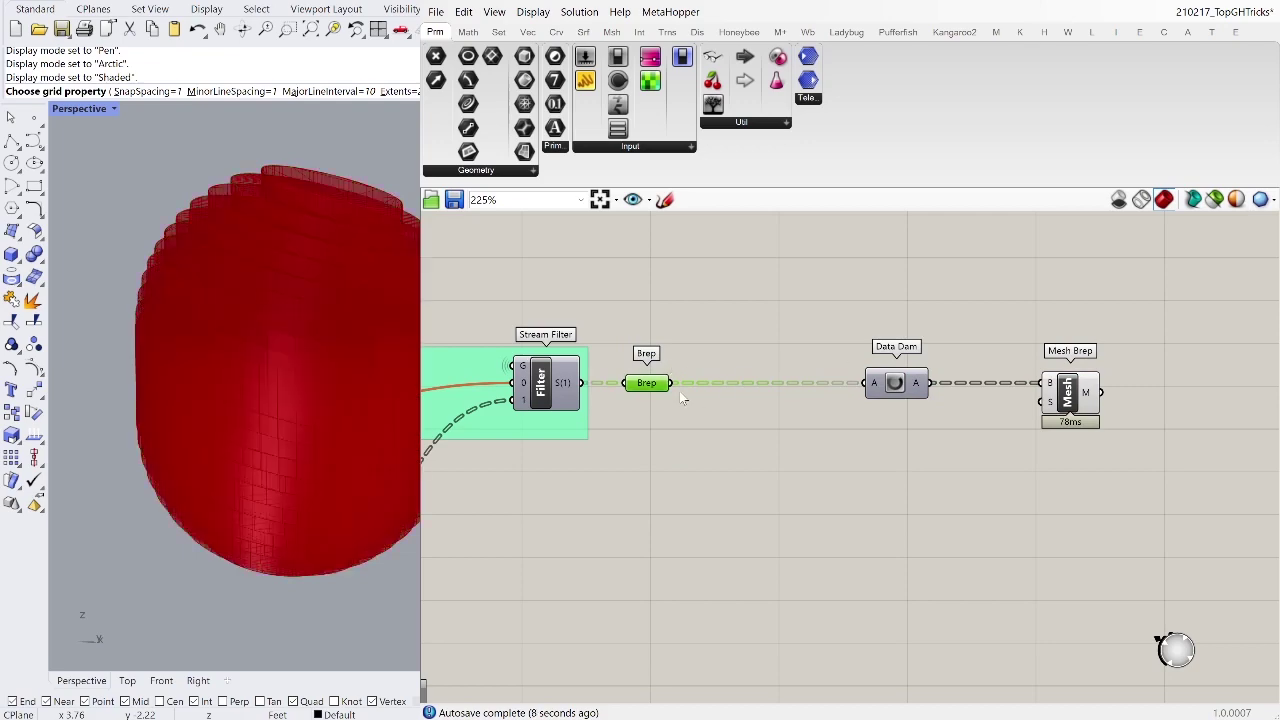
# Step: Select the Mesh Brep to highlight its geometry and lower the cluster's extrusion Factor slider
pyautogui.click(1068, 393)
pyautogui.moveTo(359, 315); pyautogui.dragTo(376, 375, button='right')
pyautogui.scroll(-2, 832, 357)
pyautogui.moveTo(750, 376); pyautogui.dragTo(861, 376, button='right')
pyautogui.moveTo(456, 506); pyautogui.dragTo(601, 493, button='right')
pyautogui.scroll(4, 601, 494)
pyautogui.moveTo(566, 496); pyautogui.dragTo(517, 497)
# Step: Pass the changed extrusion geometry through the Data Dam to update the Mesh Brep
pyautogui.scroll(-2, 517, 497)
pyautogui.moveTo(888, 416); pyautogui.dragTo(665, 408, button='right')
pyautogui.scroll(2, 943, 316)
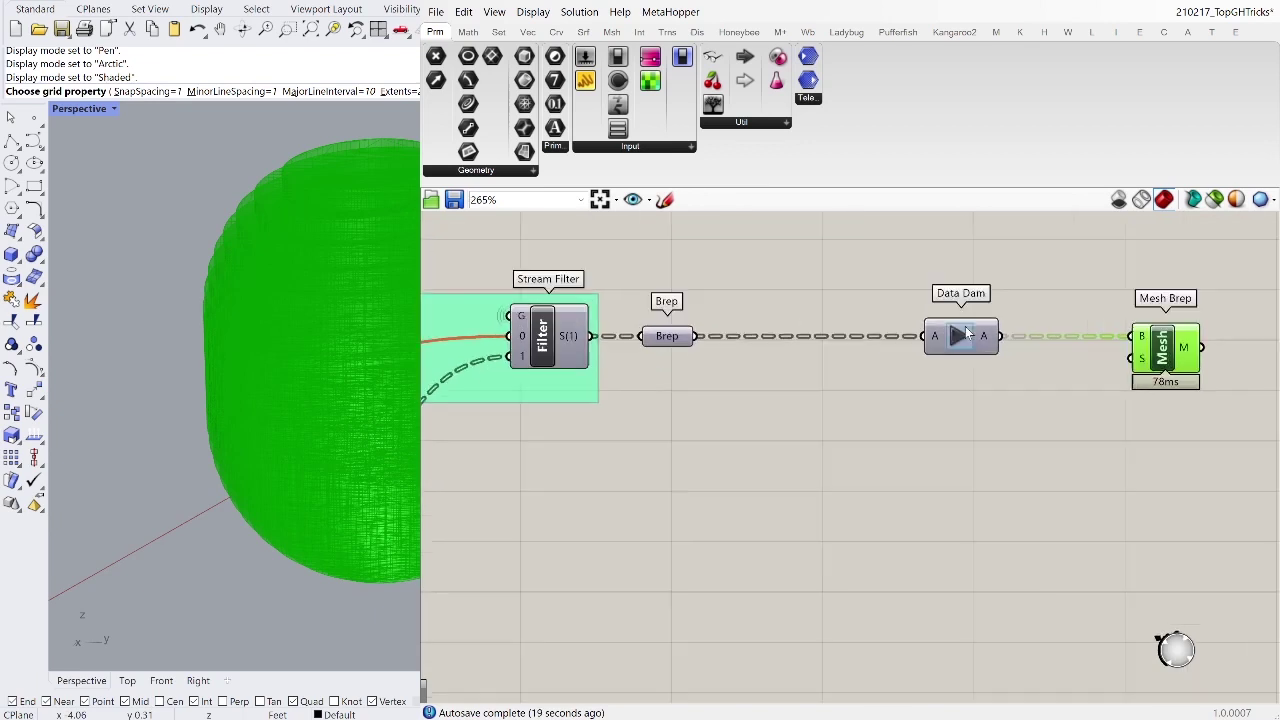
pyautogui.click(958, 337)
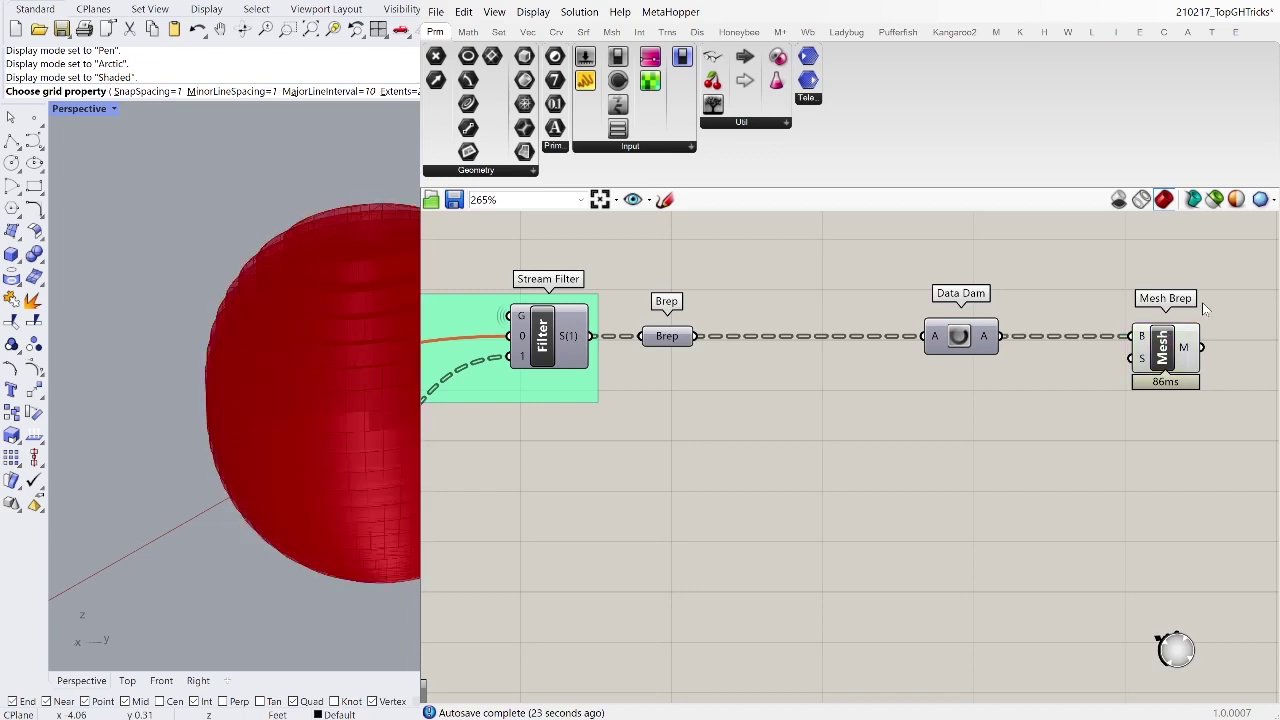
# Step: Review the Data Dam and Mesh Brep chain, and look over the Graph mapper / ReMap example further down the canvas
pyautogui.moveTo(1167, 285); pyautogui.dragTo(919, 390)
pyautogui.click(1040, 421)
pyautogui.scroll(-2, 1042, 403)
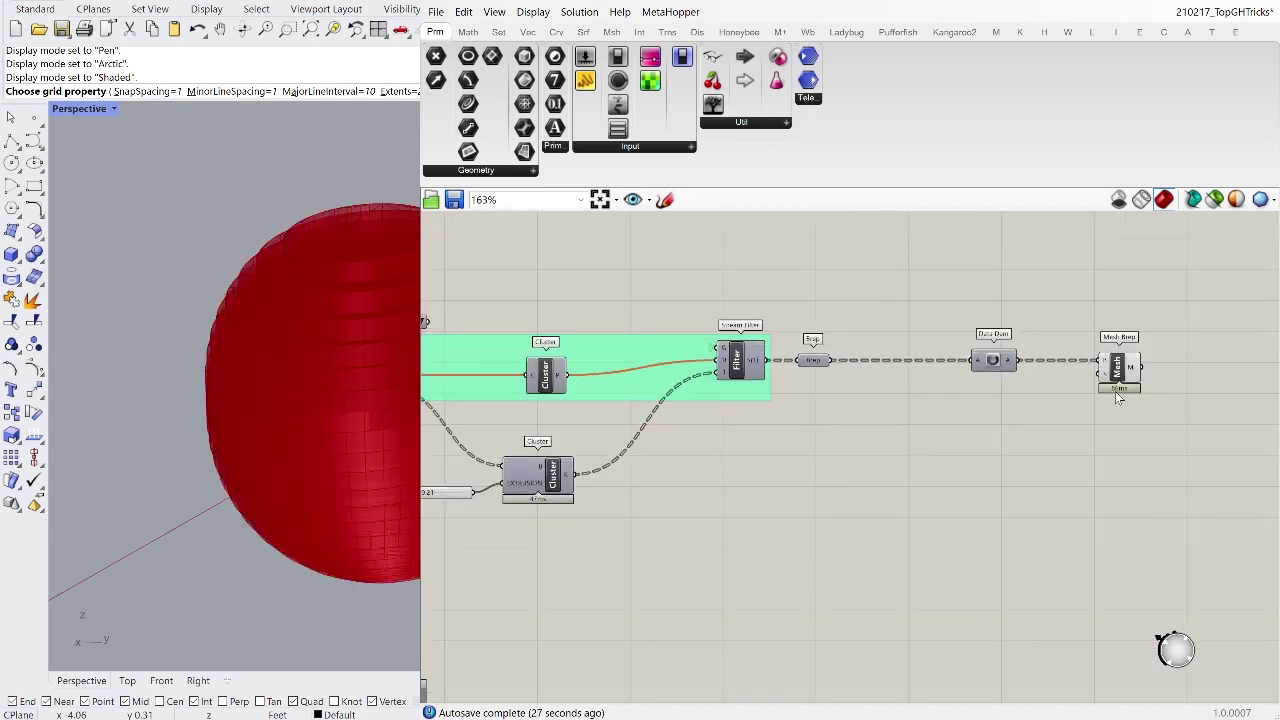
pyautogui.scroll(-1, 1100, 405)
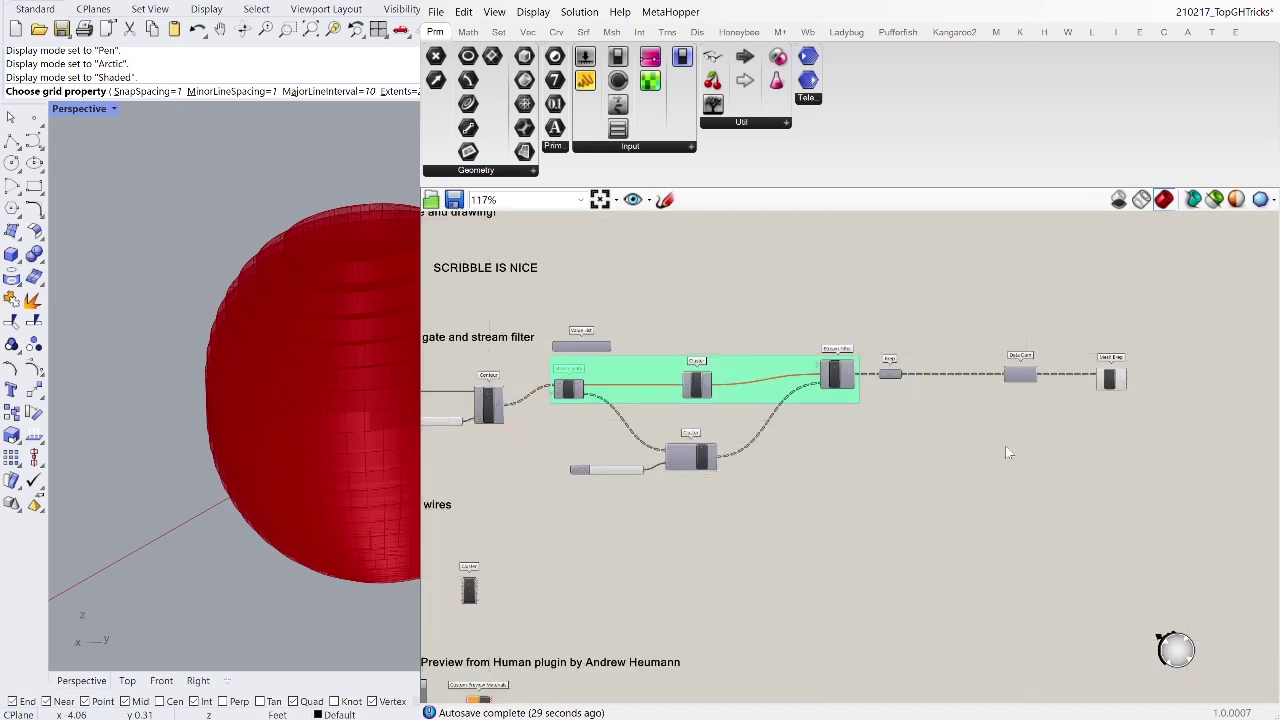
pyautogui.scroll(2, 1081, 400)
pyautogui.scroll(-3, 982, 394)
pyautogui.moveTo(925, 467); pyautogui.dragTo(1039, 332, button='right')
pyautogui.moveTo(855, 514); pyautogui.dragTo(869, 402, button='right')
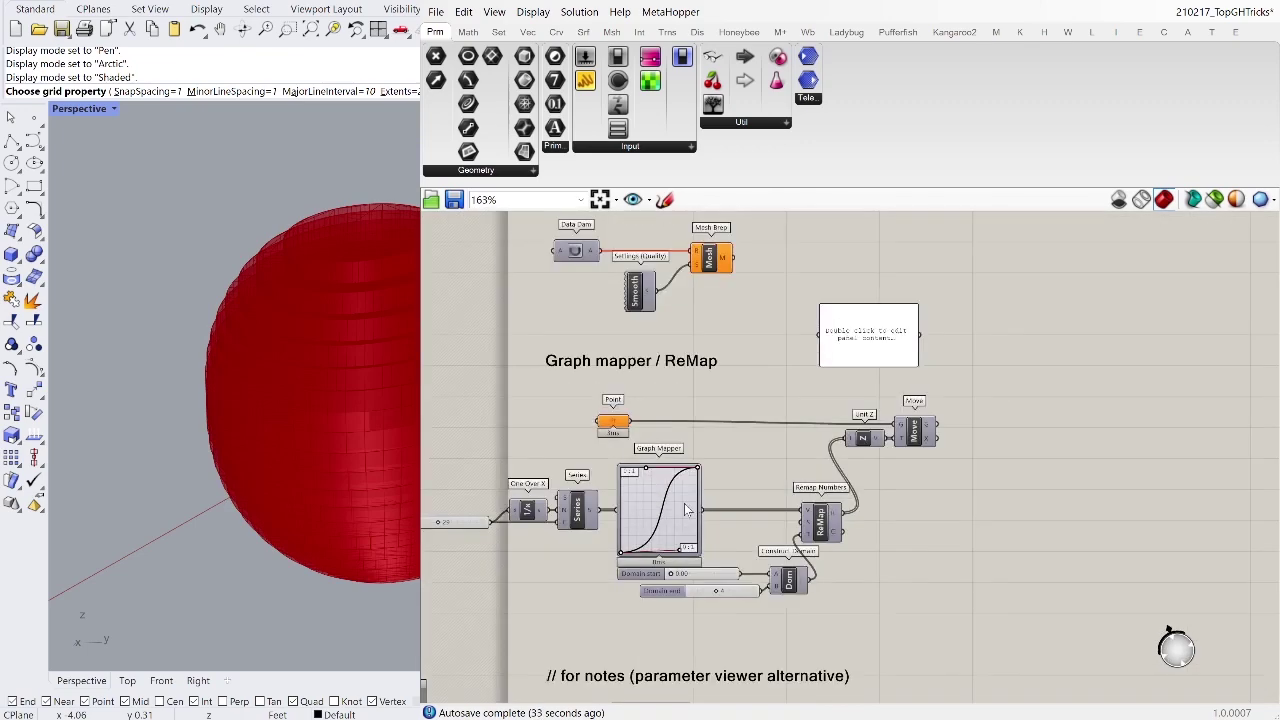
pyautogui.scroll(1, 683, 510)
pyautogui.moveTo(760, 431); pyautogui.dragTo(880, 282, button='right')
pyautogui.moveTo(846, 386); pyautogui.dragTo(818, 460, button='right')
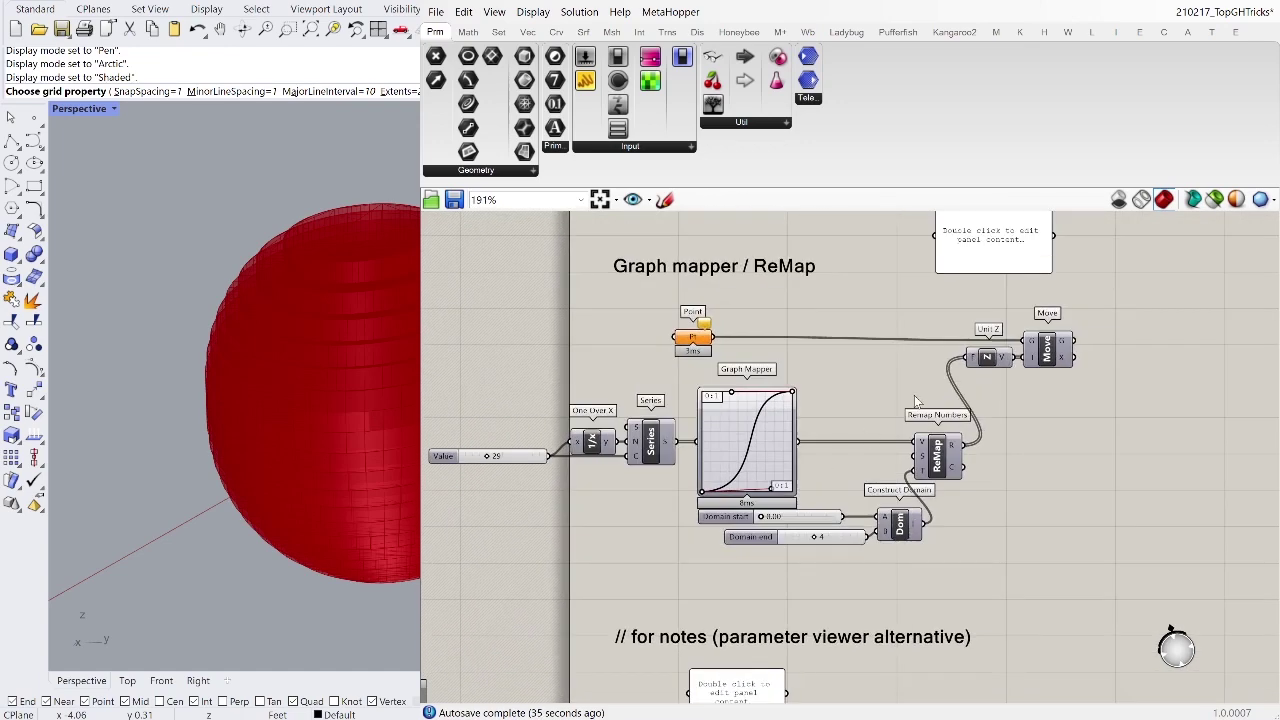
pyautogui.scroll(-2, 383, 350)
pyautogui.scroll(-8, 1145, 378)
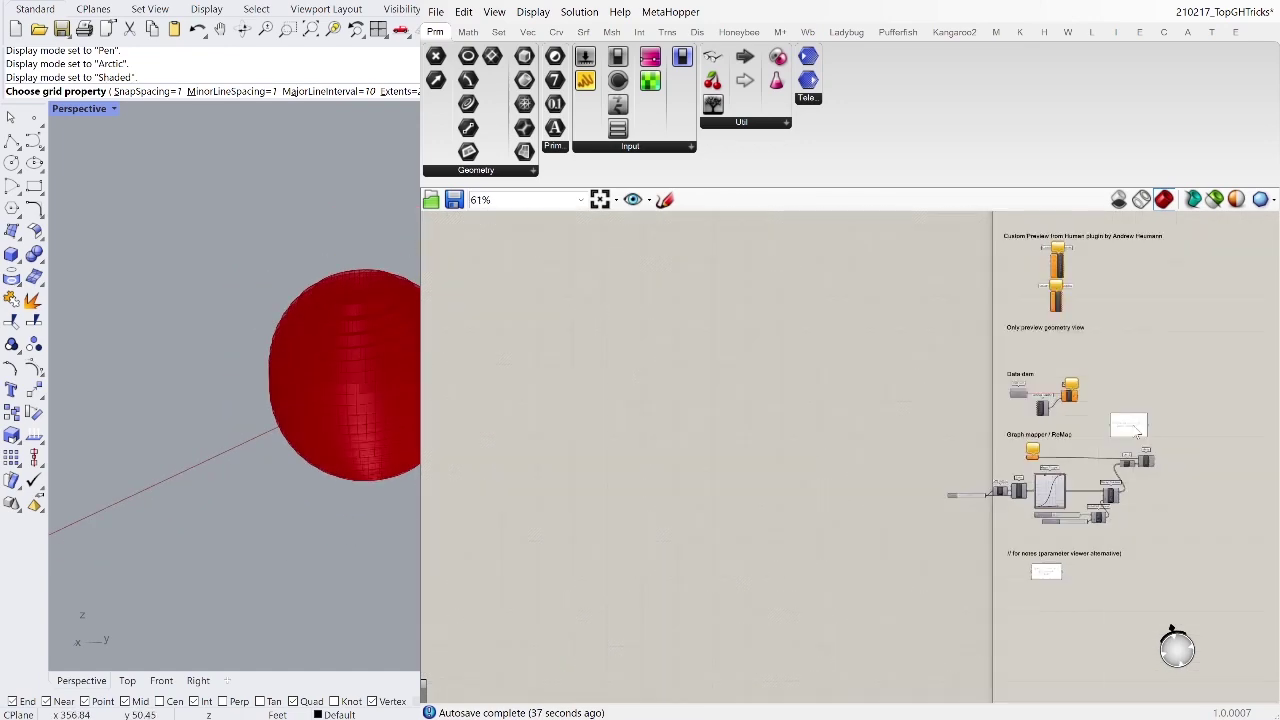
# Step: Hide the viewport preview of all components in the stream gate and stream filter example
pyautogui.moveTo(1118, 384); pyautogui.dragTo(814, 471)
pyautogui.moveTo(1100, 366); pyautogui.dragTo(845, 428)
pyautogui.press('Delete')
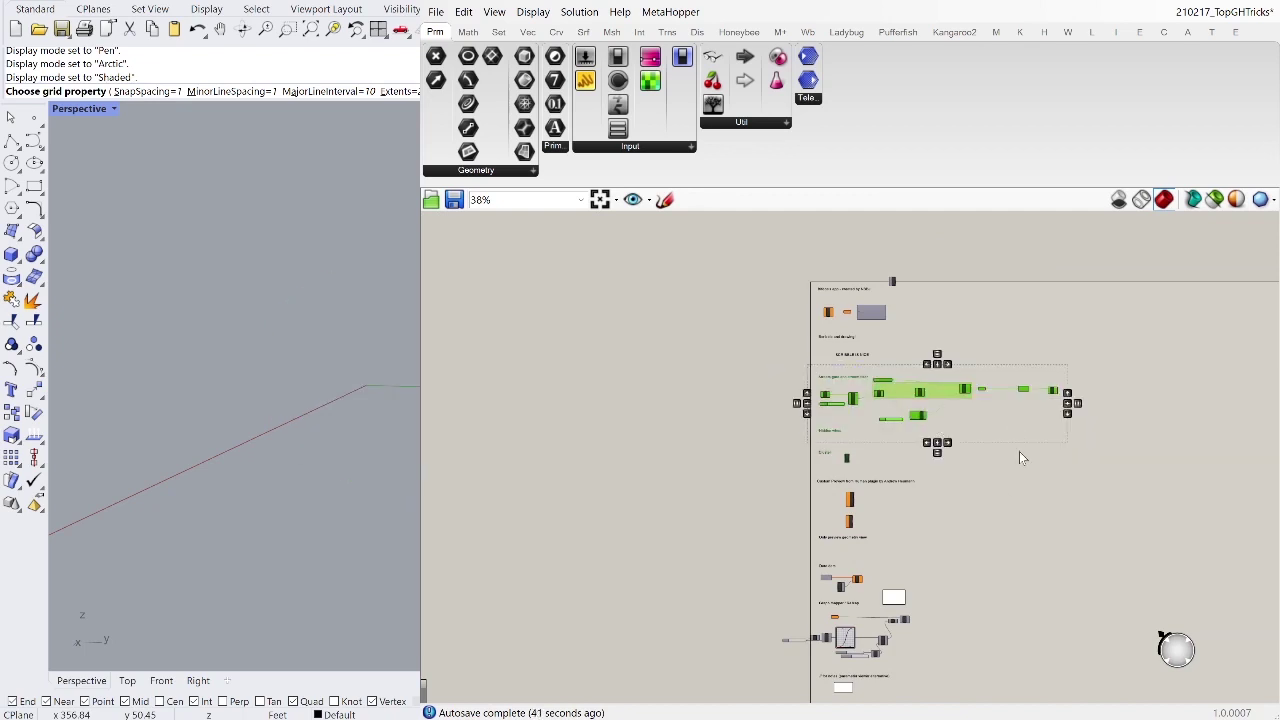
# Step: Place a point object at the Rhino origin and reference it in the Graph mapper example's Point component
pyautogui.scroll(8, 860, 665)
pyautogui.scroll(1, 853, 588)
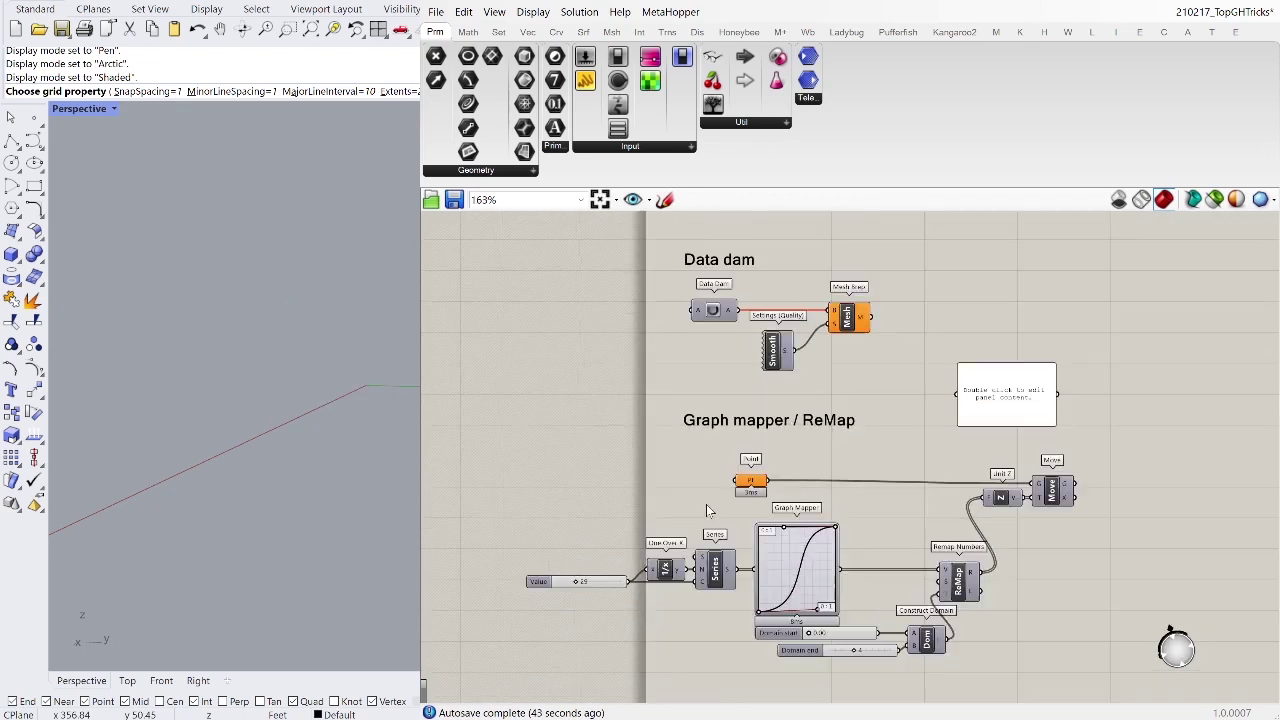
pyautogui.click(35, 118)
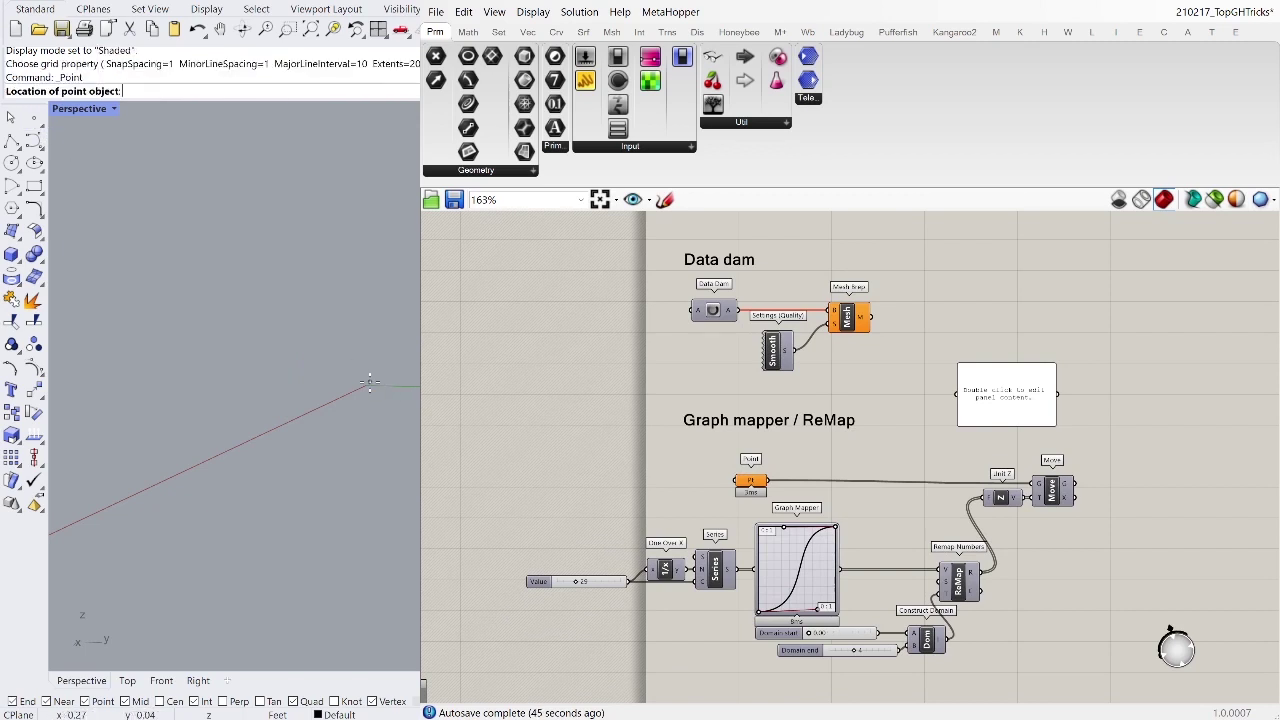
pyautogui.click(368, 383)
pyautogui.click(752, 480)
pyautogui.click(815, 649)
pyautogui.moveTo(203, 271); pyautogui.dragTo(435, 547)
pyautogui.click(846, 509)
# Step: Turn on the preview of the Move component so its moved points display in the viewport
pyautogui.click(1052, 499)
pyautogui.click(1091, 522)
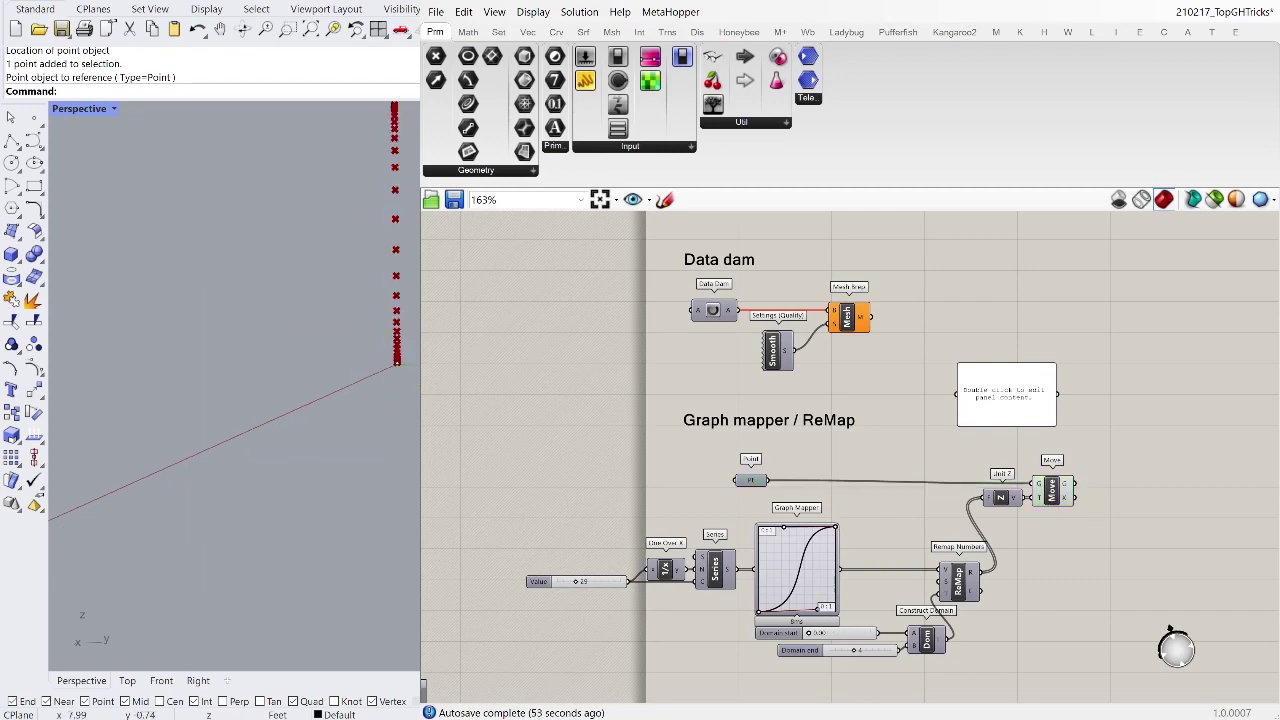
pyautogui.scroll(2, 808, 496)
pyautogui.scroll(-1, 1065, 485)
pyautogui.moveTo(1158, 535); pyautogui.dragTo(1085, 447, button='right')
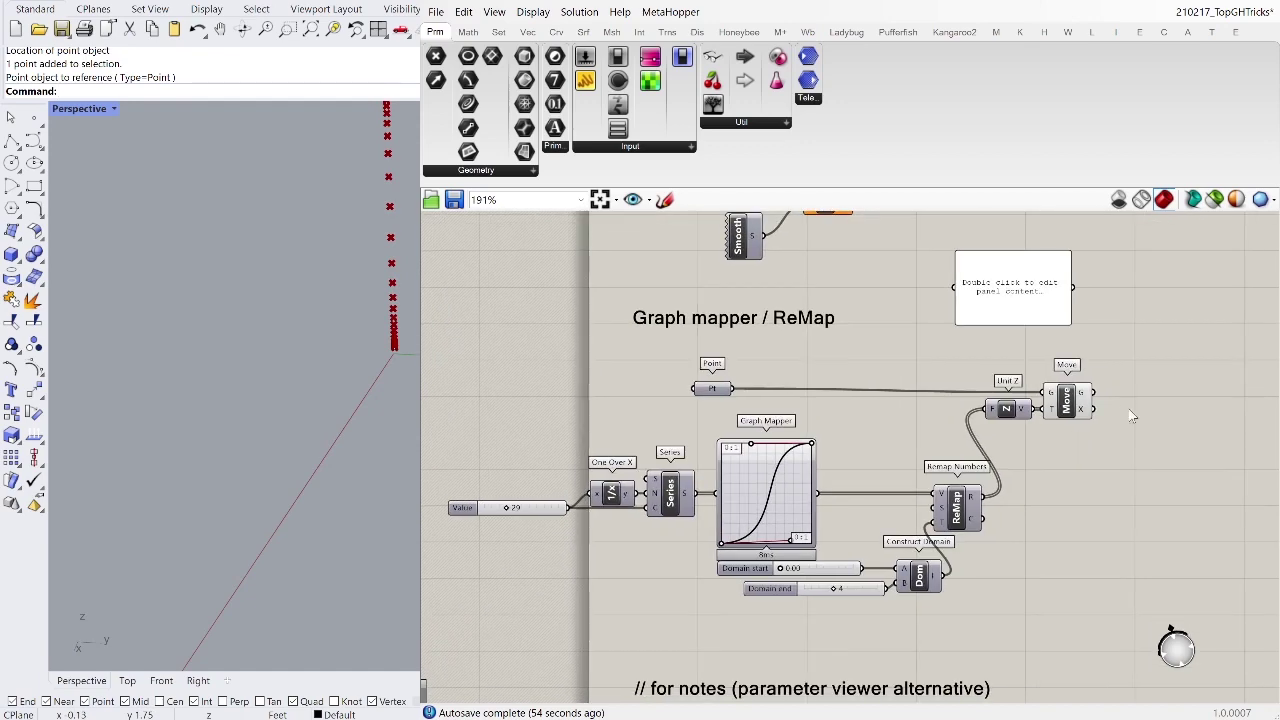
# Step: Examine the components of the Graph mapper / ReMap definition and the resulting column of points in Rhino
pyautogui.moveTo(1118, 372); pyautogui.dragTo(529, 609)
pyautogui.click(872, 430)
pyautogui.scroll(1, 836, 488)
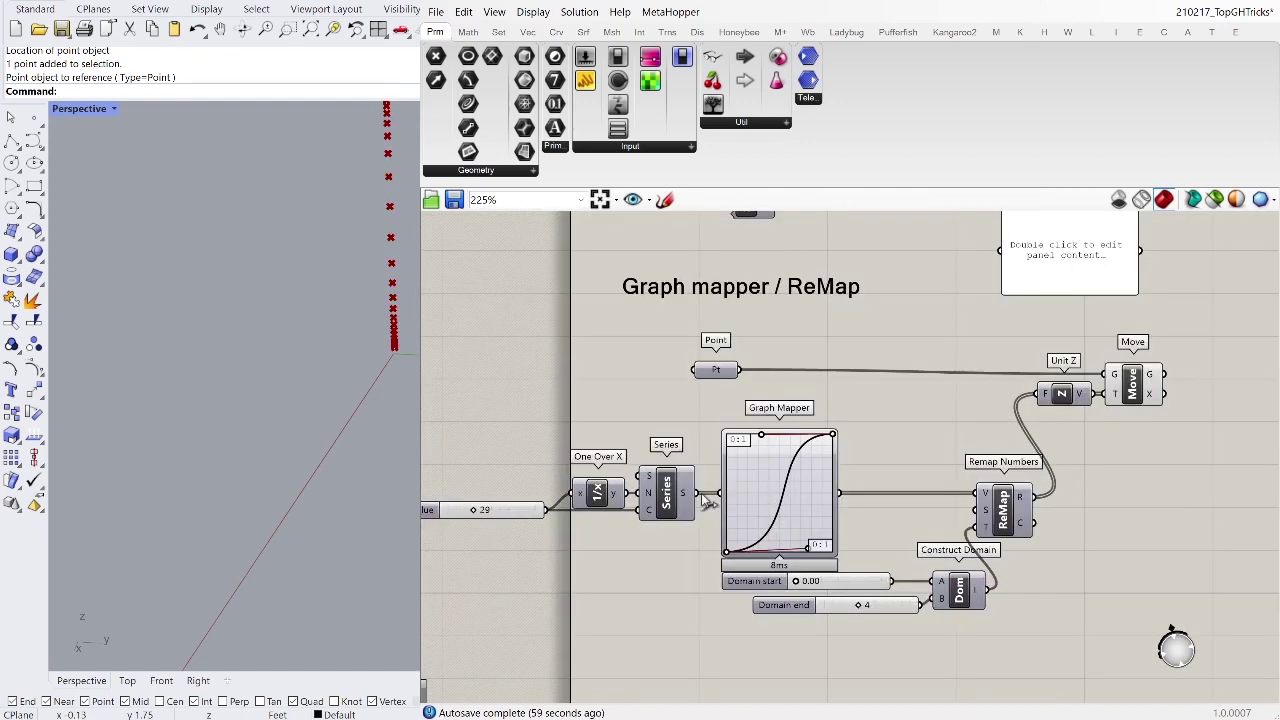
pyautogui.scroll(-4, 412, 350)
pyautogui.moveTo(310, 345); pyautogui.dragTo(409, 395, button='right')
pyautogui.scroll(6, 381, 312)
pyautogui.keyDown('shift'); pyautogui.moveTo(378, 310); pyautogui.dragTo(371, 341, button='right'); pyautogui.keyUp('shift')
# Step: Add a second Graph Mapper beside the Remap Numbers component and set its graph type to Bezier
pyautogui.click(761, 507)
pyautogui.click(869, 471)
pyautogui.moveTo(775, 515); pyautogui.dragTo(783, 500)
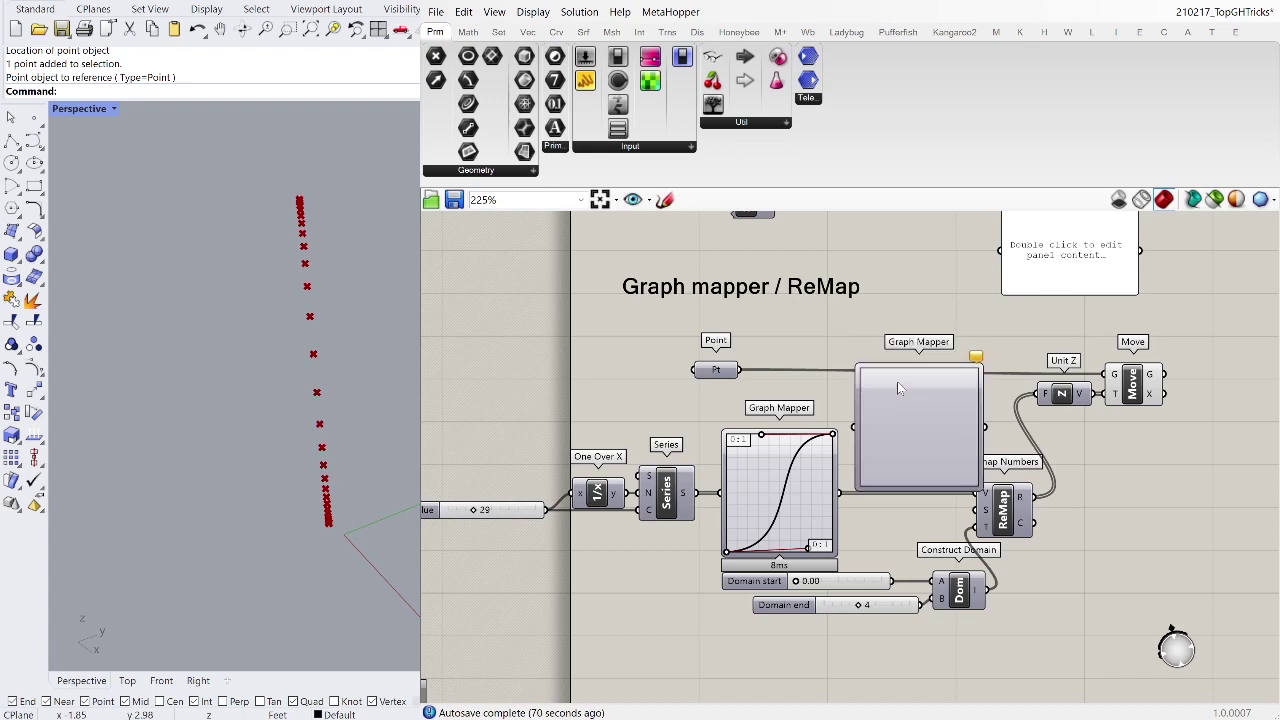
pyautogui.moveTo(977, 433); pyautogui.dragTo(1230, 553)
pyautogui.moveTo(1172, 555); pyautogui.dragTo(1177, 550, button='right')
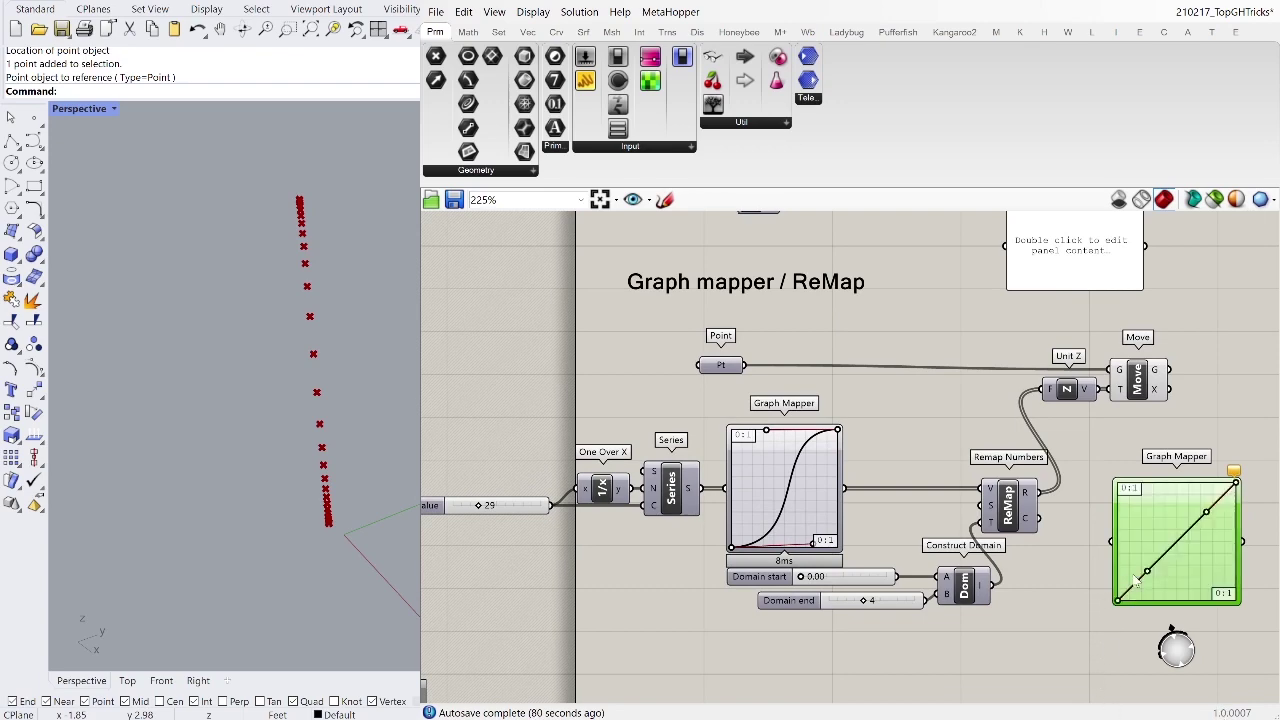
pyautogui.scroll(3, 1106, 592)
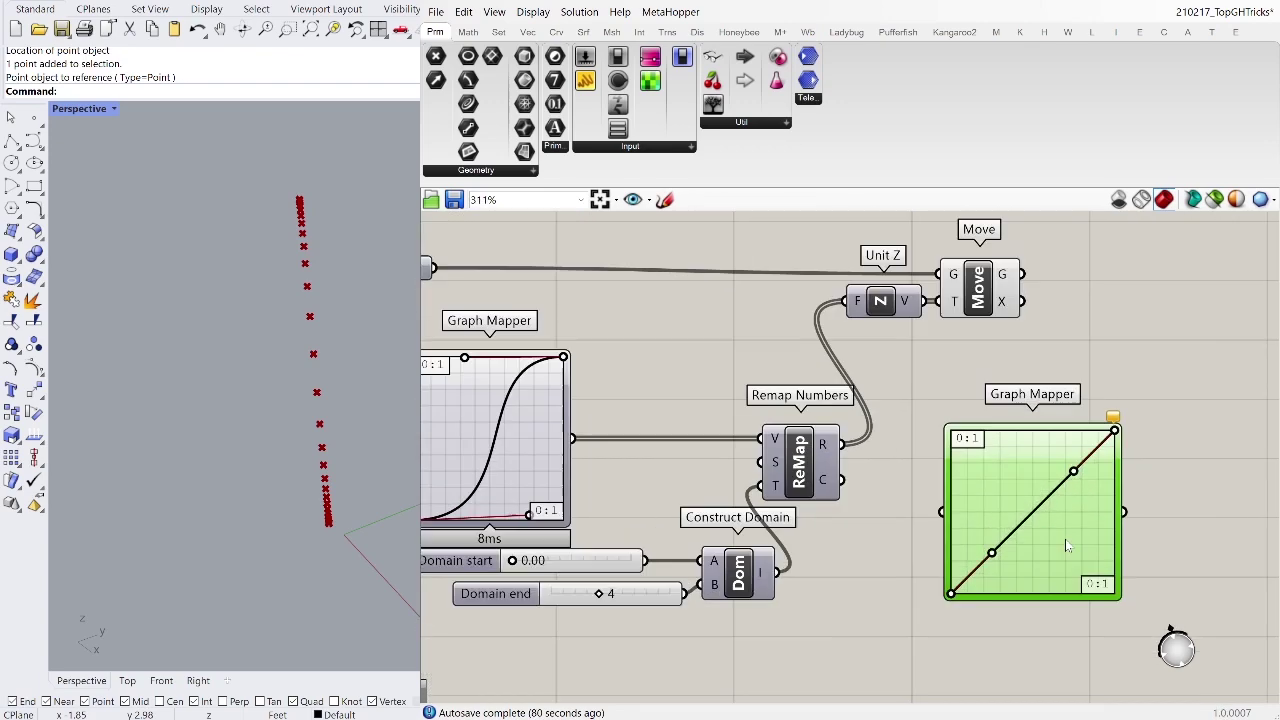
# Step: Reshape the second Graph Mapper's curve with its two inner handles, and delete that Graph Mapper
pyautogui.moveTo(977, 555); pyautogui.dragTo(944, 484)
pyautogui.moveTo(1073, 458); pyautogui.dragTo(1091, 534)
pyautogui.scroll(-2, 973, 574)
pyautogui.moveTo(535, 402); pyautogui.dragTo(708, 408, button='right')
pyautogui.press('Delete')
pyautogui.moveTo(713, 476); pyautogui.dragTo(834, 468, button='right')
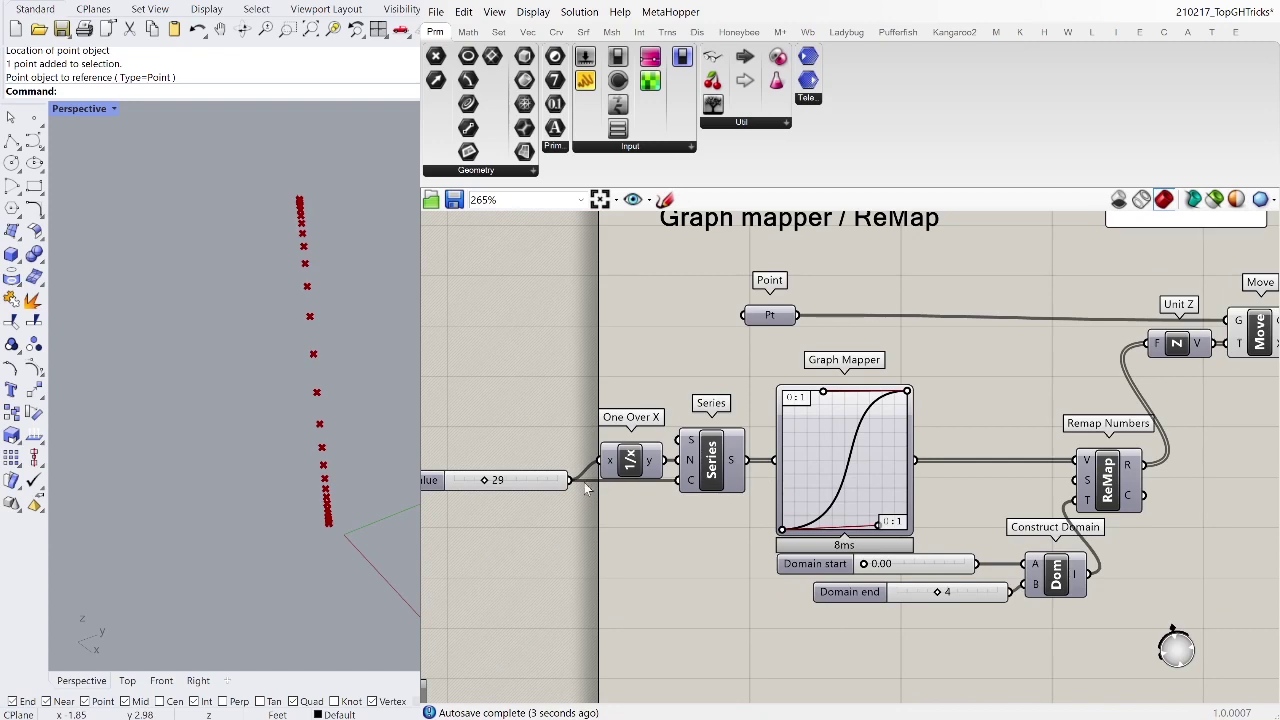
# Step: Select the Move component to highlight its points in the viewport, and clear the selection
pyautogui.scroll(-1, 862, 434)
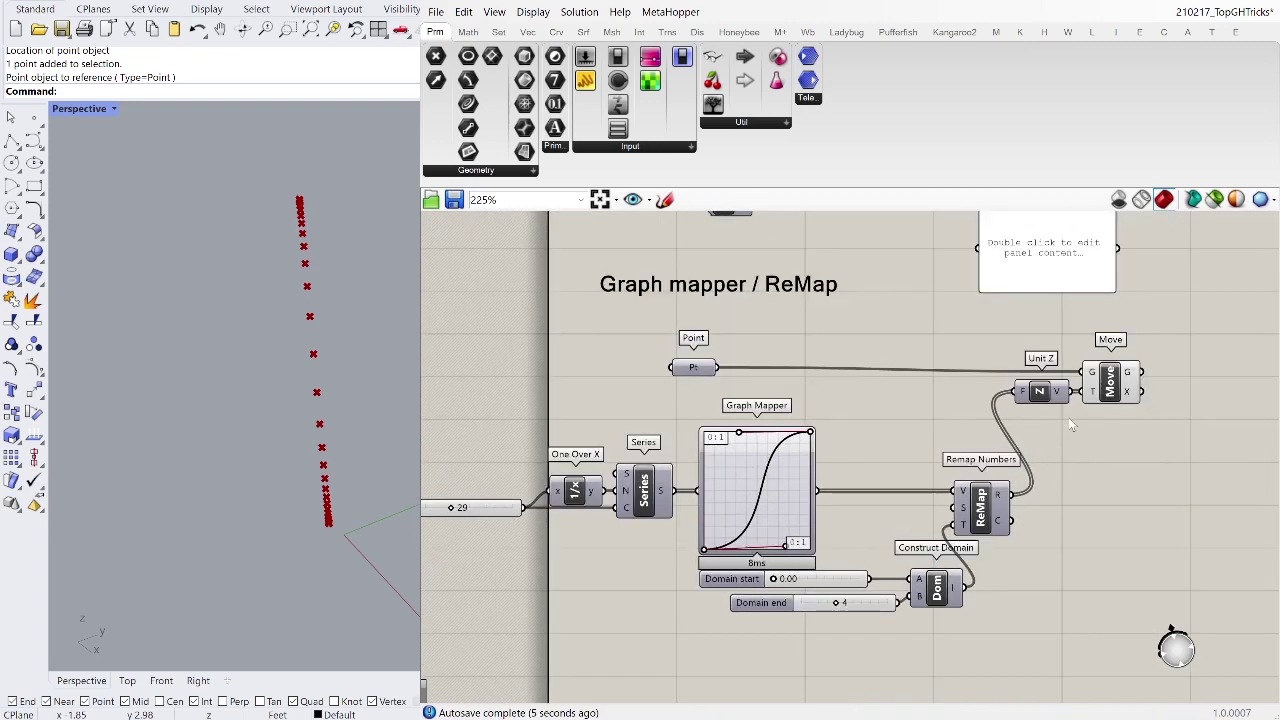
pyautogui.click(1124, 390)
pyautogui.moveTo(1126, 390); pyautogui.dragTo(1129, 386)
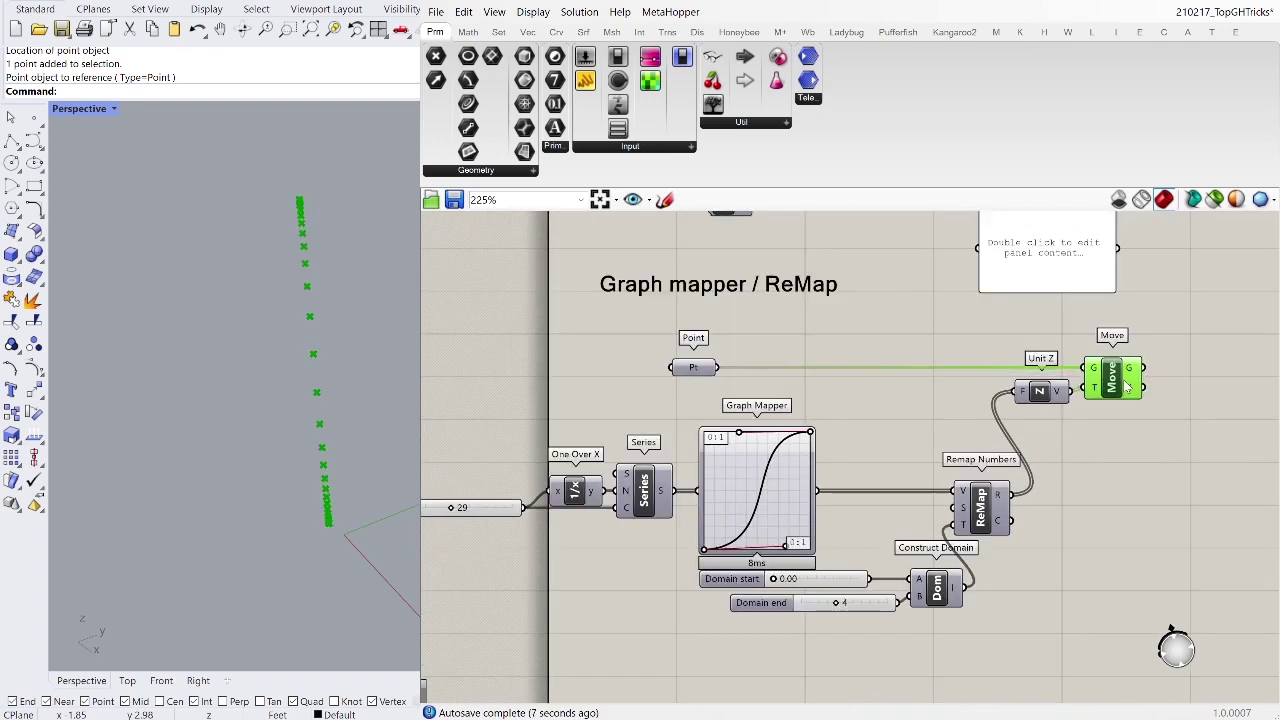
pyautogui.click(1078, 421)
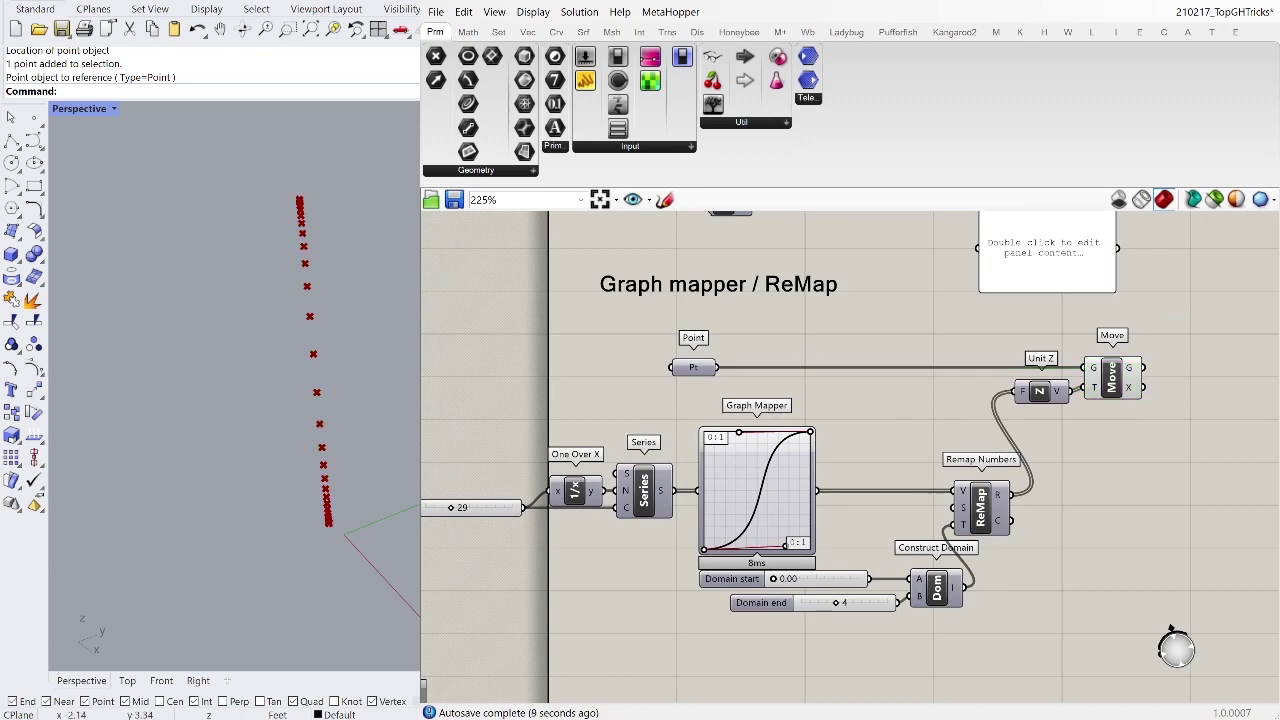
# Step: Select the Graph Mapper and set the Value slider feeding One Over X and Series to 31
pyautogui.moveTo(794, 586); pyautogui.dragTo(926, 560, button='right')
pyautogui.scroll(1, 926, 560)
pyautogui.moveTo(745, 526); pyautogui.dragTo(644, 561, button='right')
pyautogui.click(759, 480)
pyautogui.moveTo(517, 508); pyautogui.dragTo(591, 505, button='right')
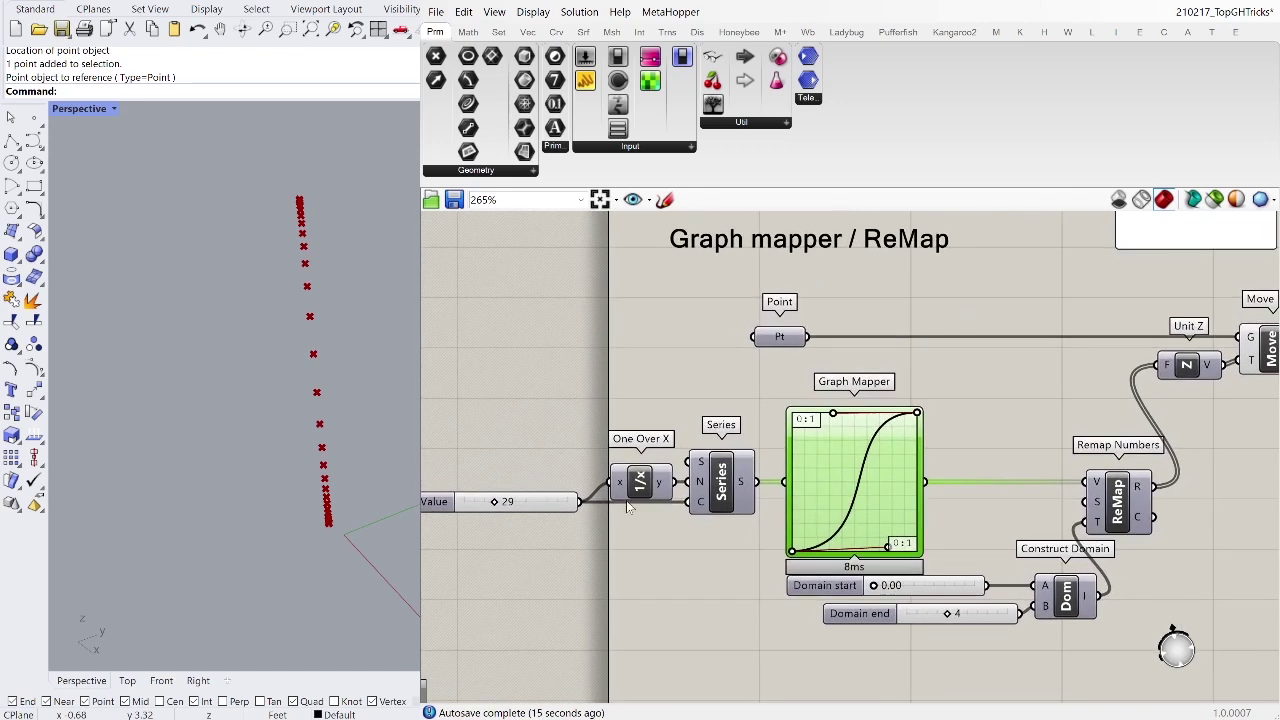
pyautogui.moveTo(492, 504)
pyautogui.mouseDown()
pyautogui.moveTo(469, 504)
pyautogui.moveTo(496, 504)
pyautogui.mouseUp()
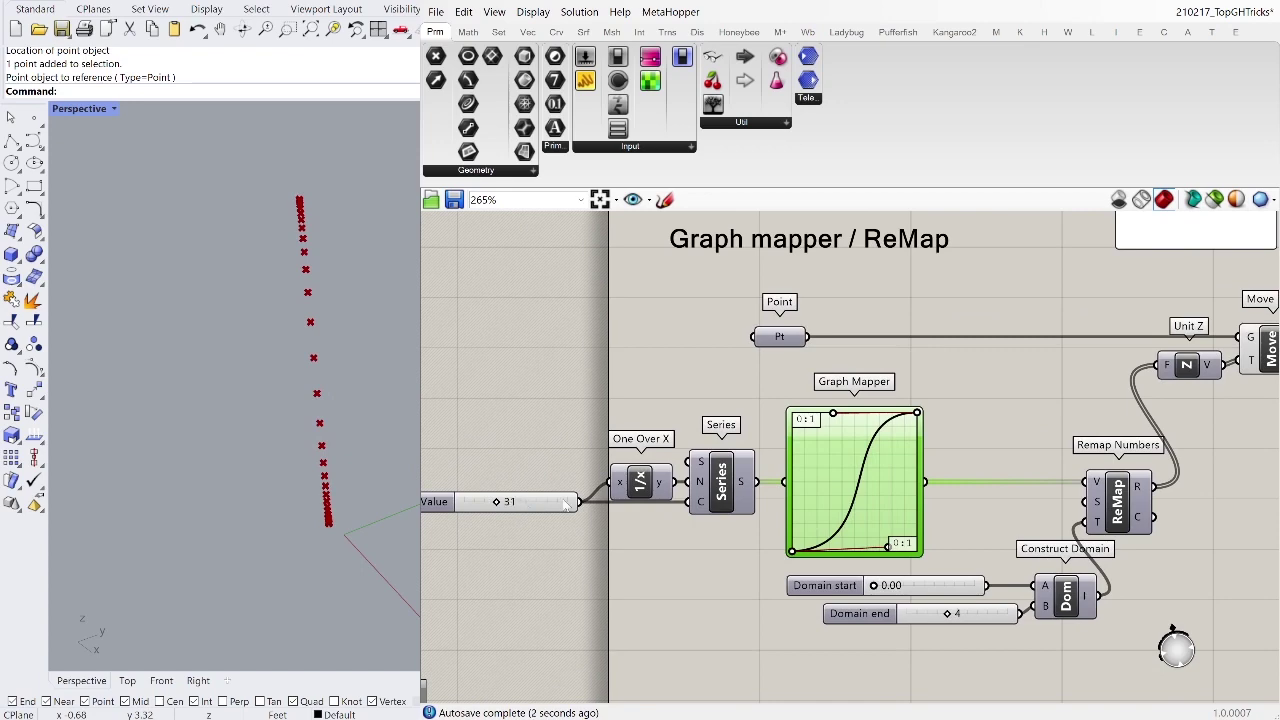
# Step: Select the Series component and examine how its output passes through the Graph Mapper to Remap Numbers
pyautogui.scroll(4, 790, 489)
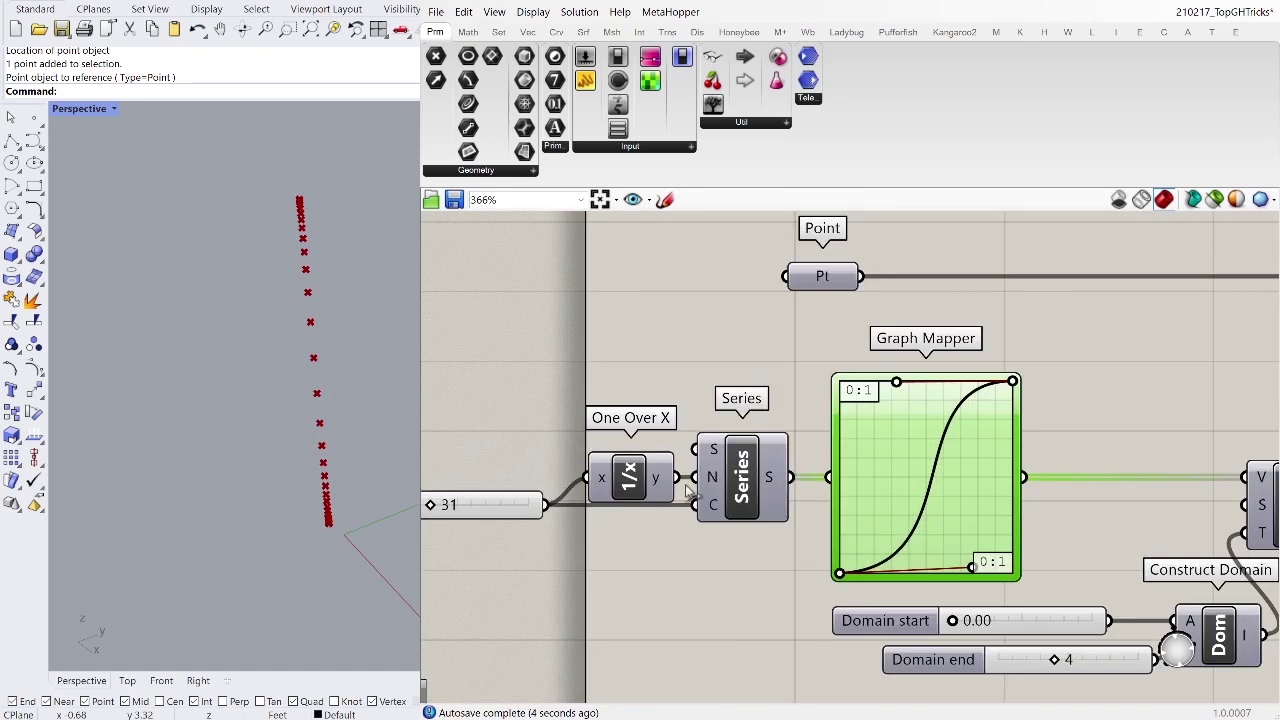
pyautogui.click(690, 467)
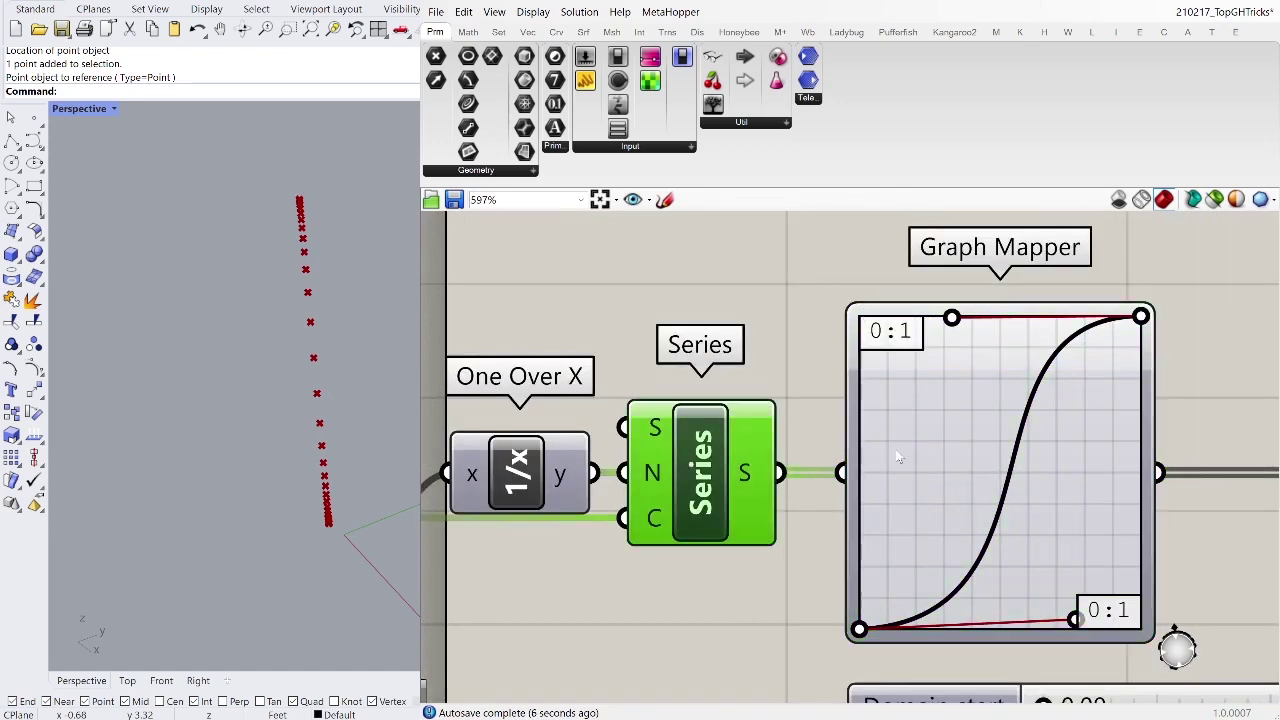
pyautogui.scroll(-2, 975, 452)
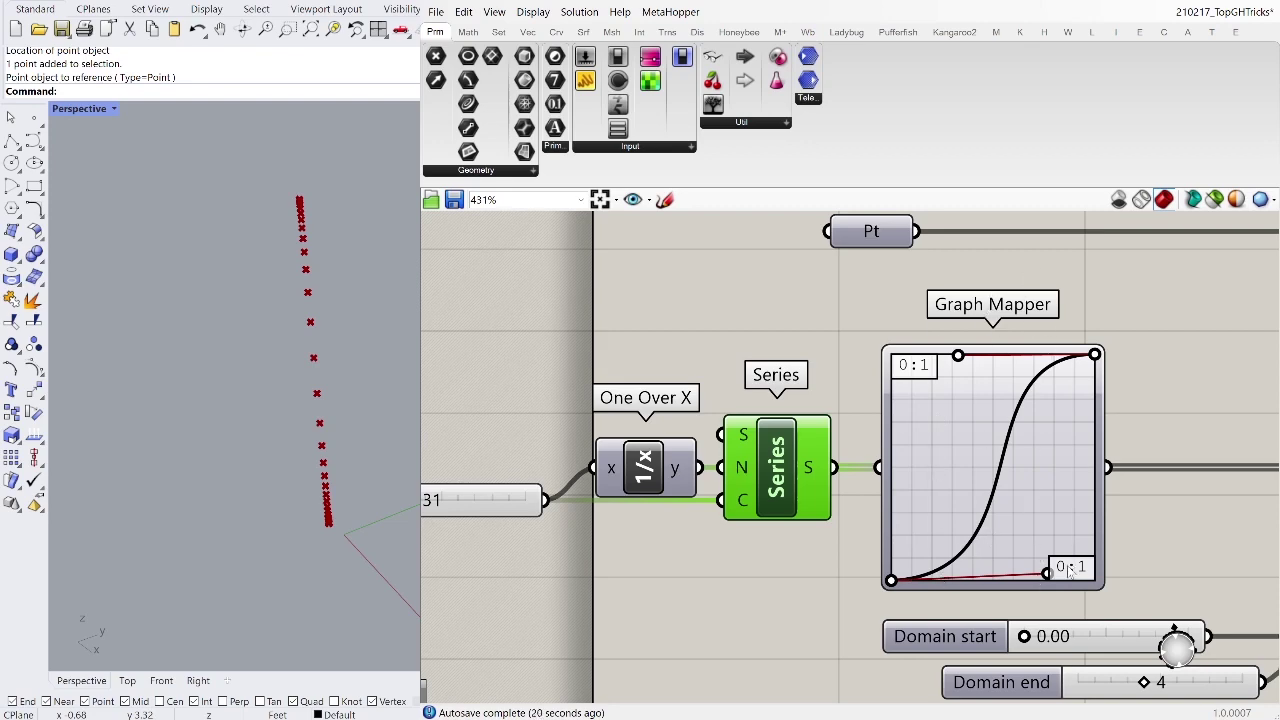
pyautogui.scroll(-5, 662, 444)
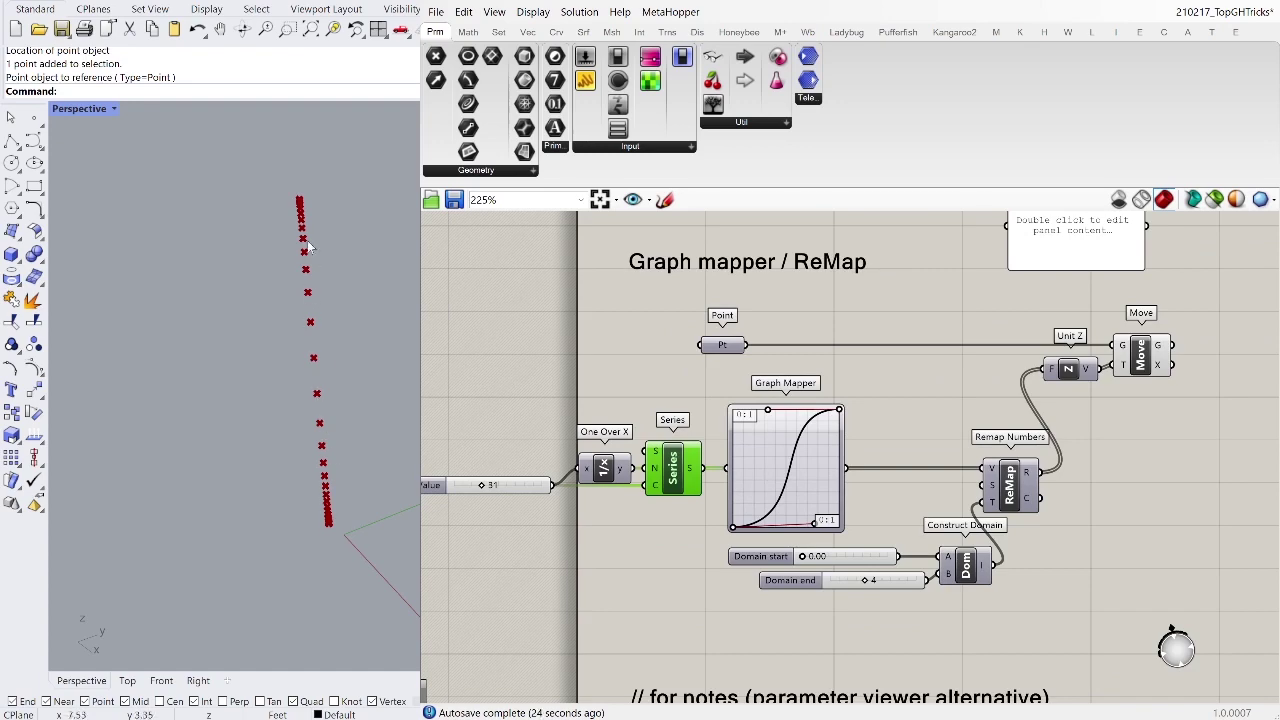
pyautogui.scroll(1, 897, 531)
pyautogui.moveTo(903, 529); pyautogui.dragTo(991, 507, button='right')
pyautogui.scroll(1, 799, 540)
pyautogui.scroll(-1, 765, 528)
pyautogui.moveTo(644, 432); pyautogui.dragTo(622, 455, button='right')
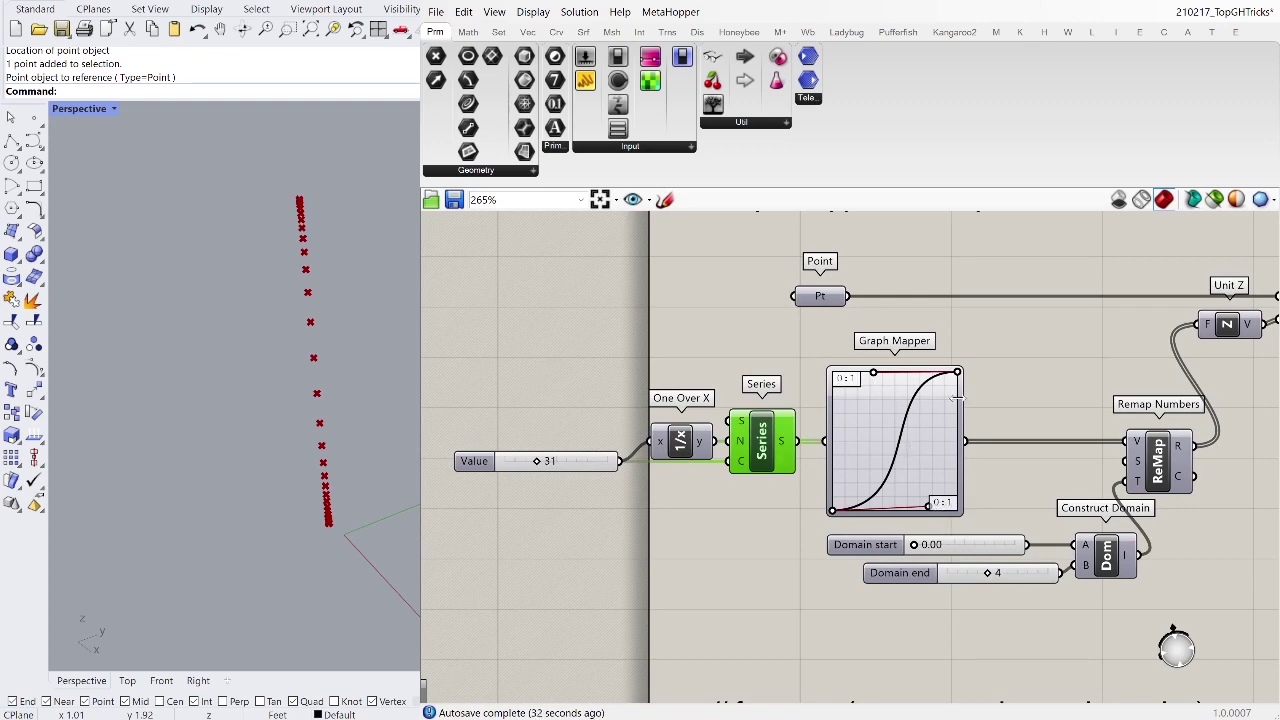
pyautogui.moveTo(1060, 424); pyautogui.dragTo(989, 398, button='right')
pyautogui.scroll(-1, 866, 362)
pyautogui.moveTo(654, 430); pyautogui.dragTo(616, 450, button='right')
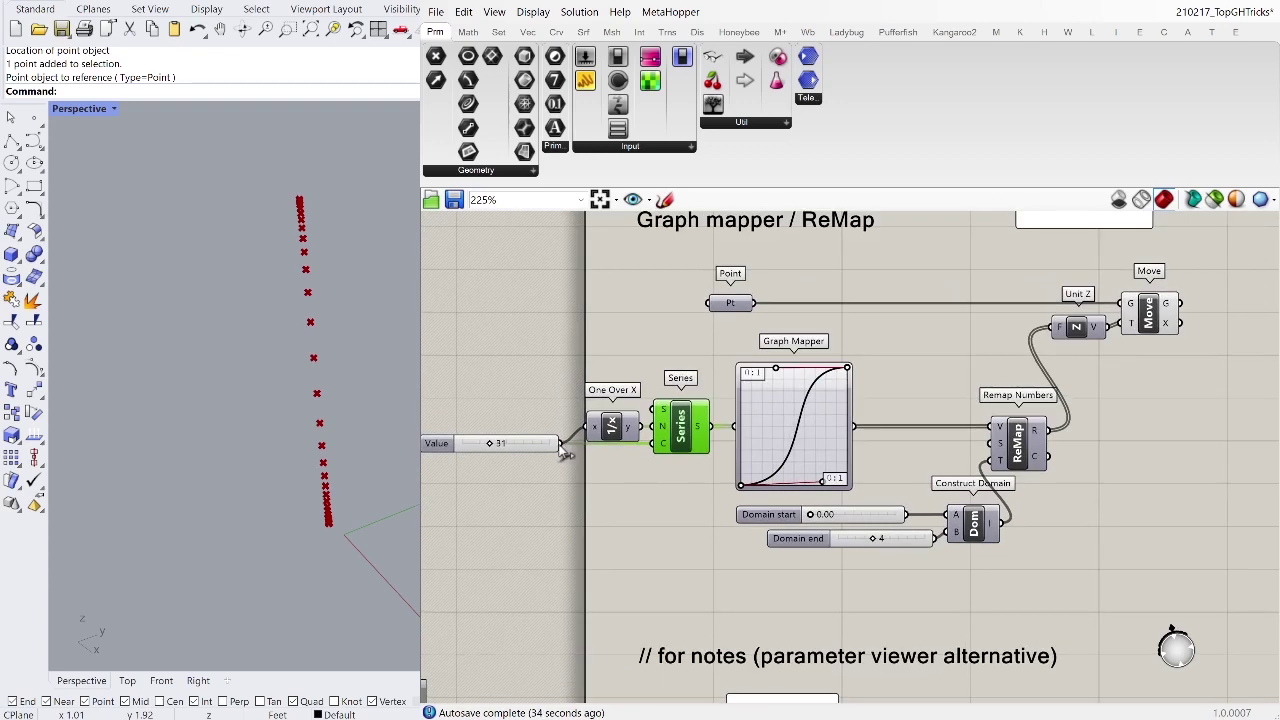
# Step: Raise the Value slider above 31 and connect a new panel to the Graph Mapper's output
pyautogui.scroll(2, 494, 445)
pyautogui.moveTo(490, 446)
pyautogui.mouseDown()
pyautogui.moveTo(473, 447)
pyautogui.moveTo(503, 446)
pyautogui.mouseUp()
pyautogui.moveTo(1108, 422); pyautogui.dragTo(893, 427, button='right')
pyautogui.scroll(-2, 850, 424)
pyautogui.scroll(2, 774, 419)
pyautogui.click(930, 364)
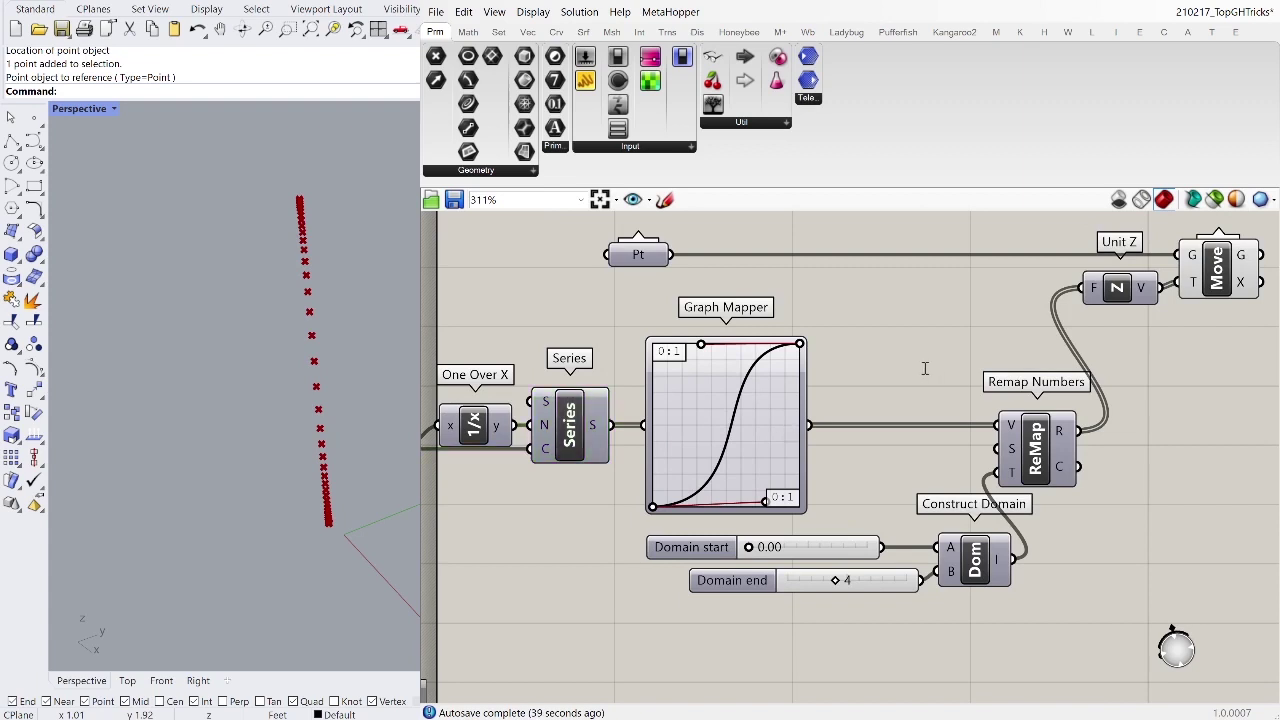
pyautogui.press('Return')
pyautogui.moveTo(810, 425); pyautogui.dragTo(843, 365)
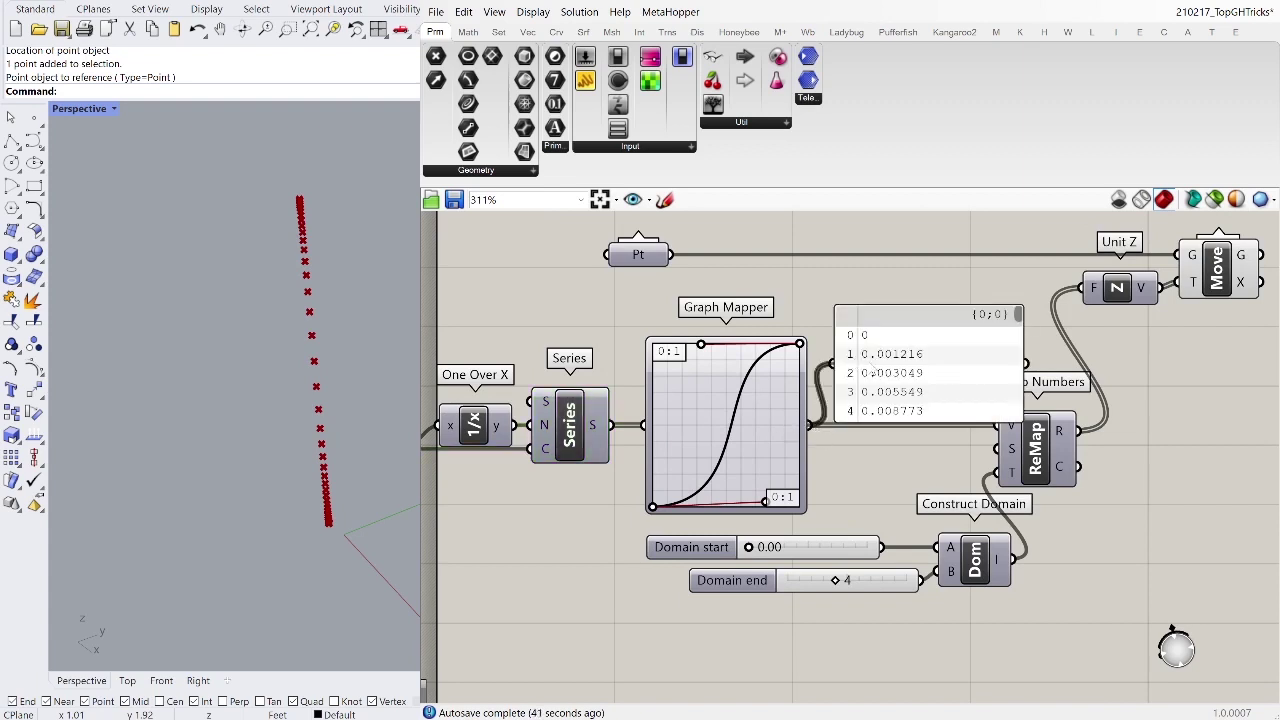
# Step: Shift the panel slightly, read its list down to the last value, and select the Graph Mapper
pyautogui.moveTo(960, 378); pyautogui.dragTo(967, 355)
pyautogui.moveTo(1022, 303); pyautogui.dragTo(1022, 417)
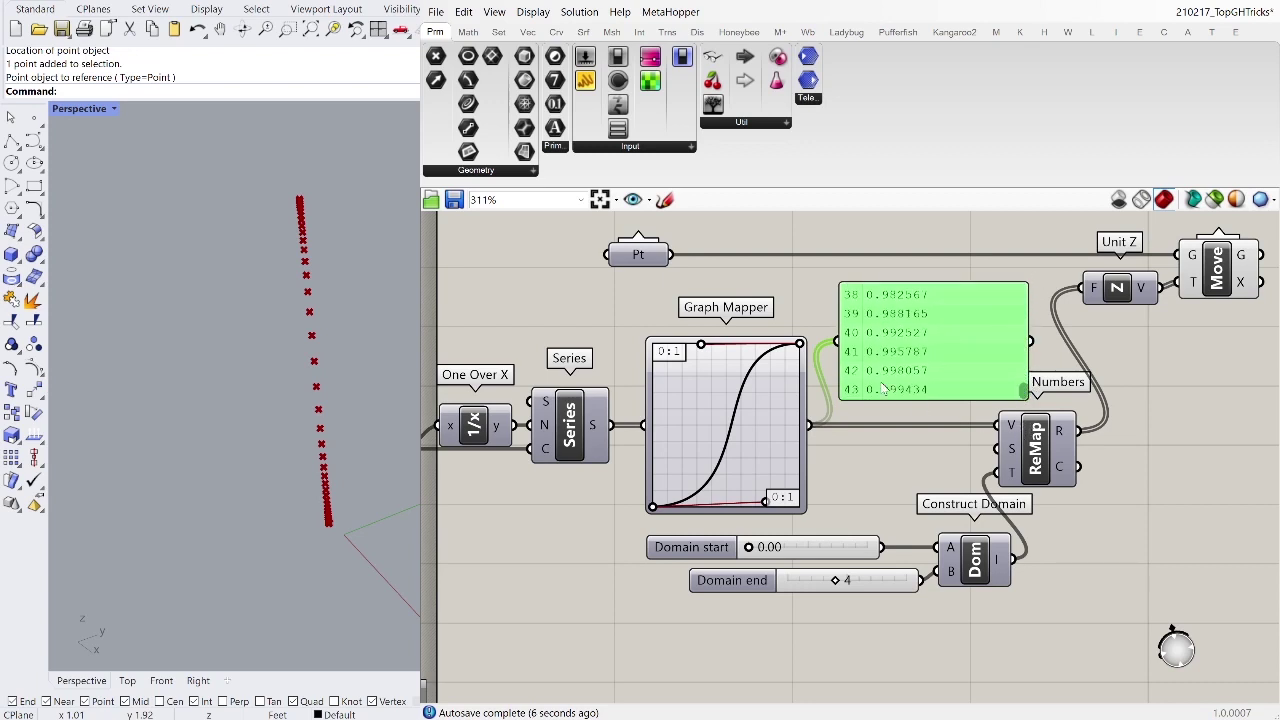
pyautogui.click(712, 416)
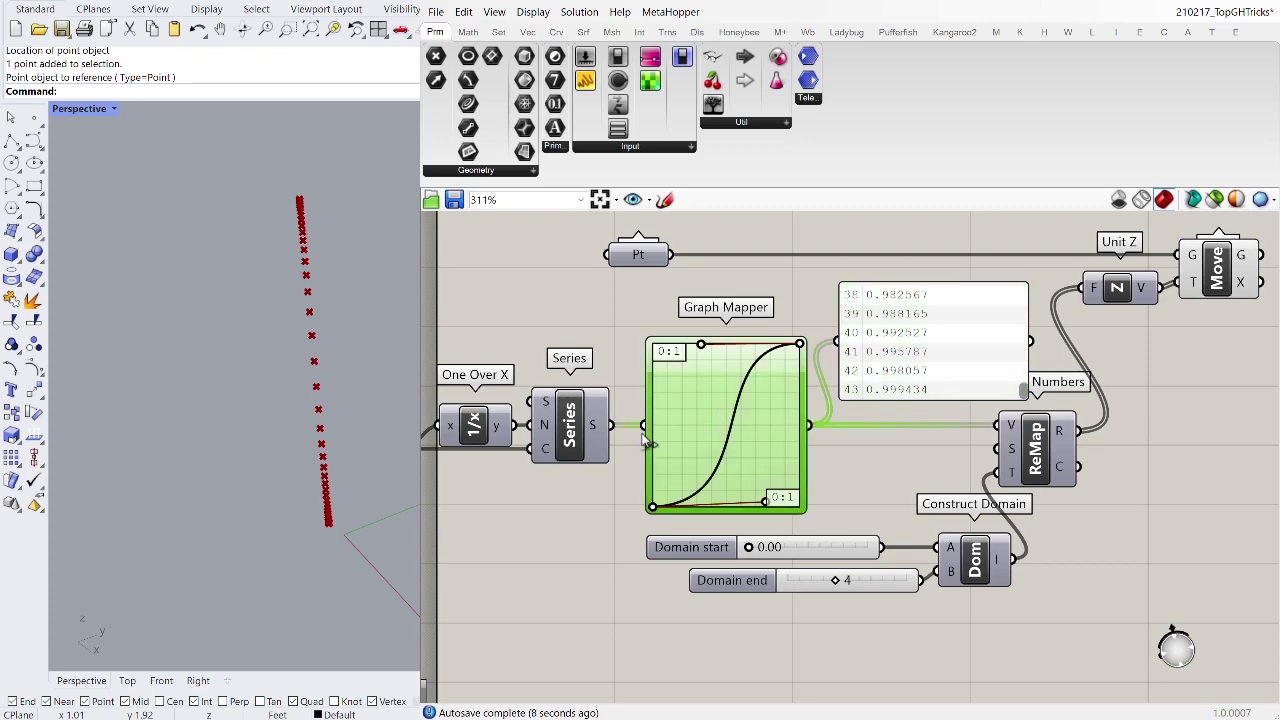
# Step: Raise the Value slider further to generate more points, and delete the panel listing the Graph Mapper's values
pyautogui.moveTo(594, 449); pyautogui.dragTo(877, 458, button='right')
pyautogui.moveTo(603, 460); pyautogui.dragTo(651, 473)
pyautogui.moveTo(1180, 446); pyautogui.dragTo(947, 434, button='right')
pyautogui.click(949, 338)
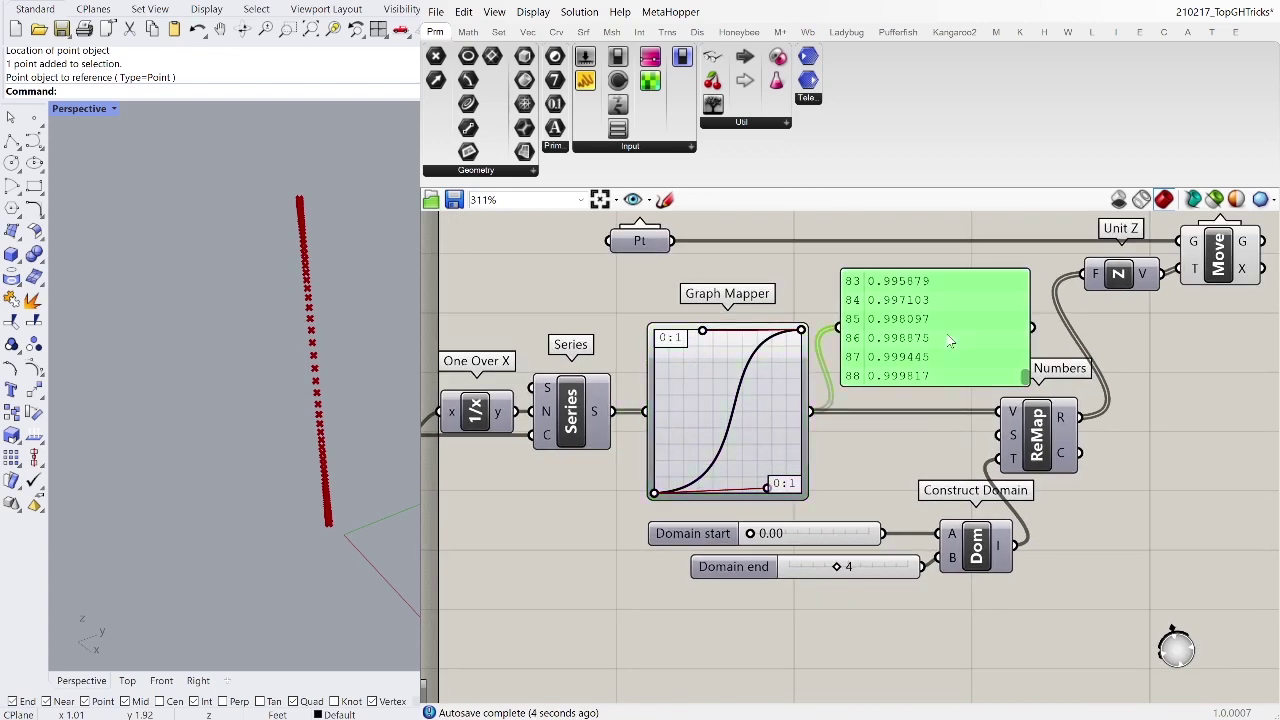
pyautogui.press('Delete')
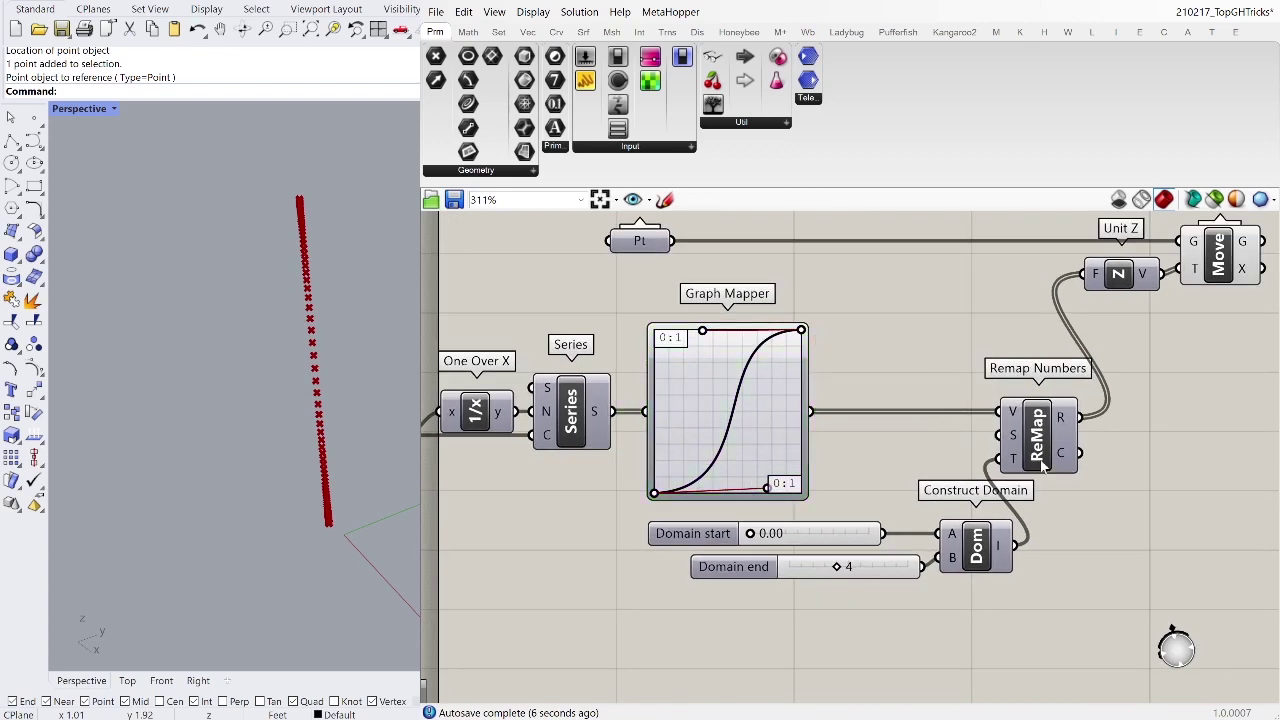
# Step: Inspect the Remap Numbers component, and create another panel above its input wire showing the Graph Mapper's output
pyautogui.click(1046, 455)
pyautogui.moveTo(1046, 455); pyautogui.dragTo(975, 450, button='right')
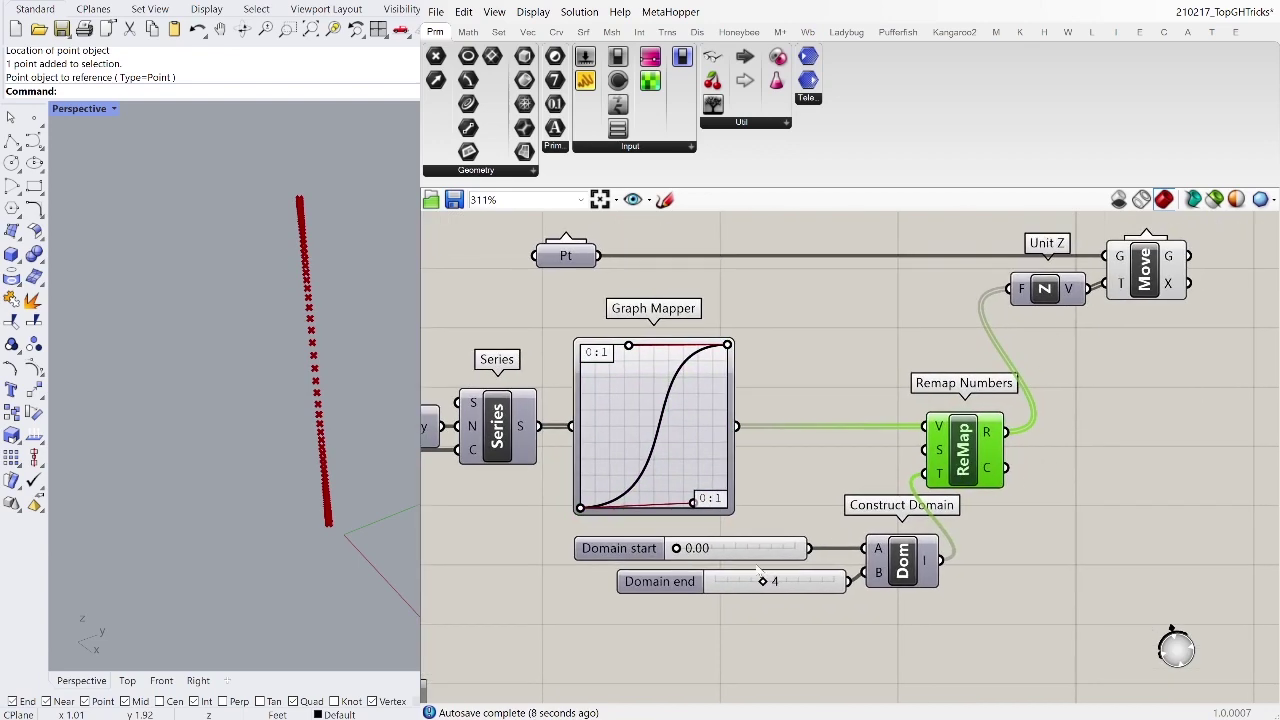
pyautogui.doubleClick(849, 345)
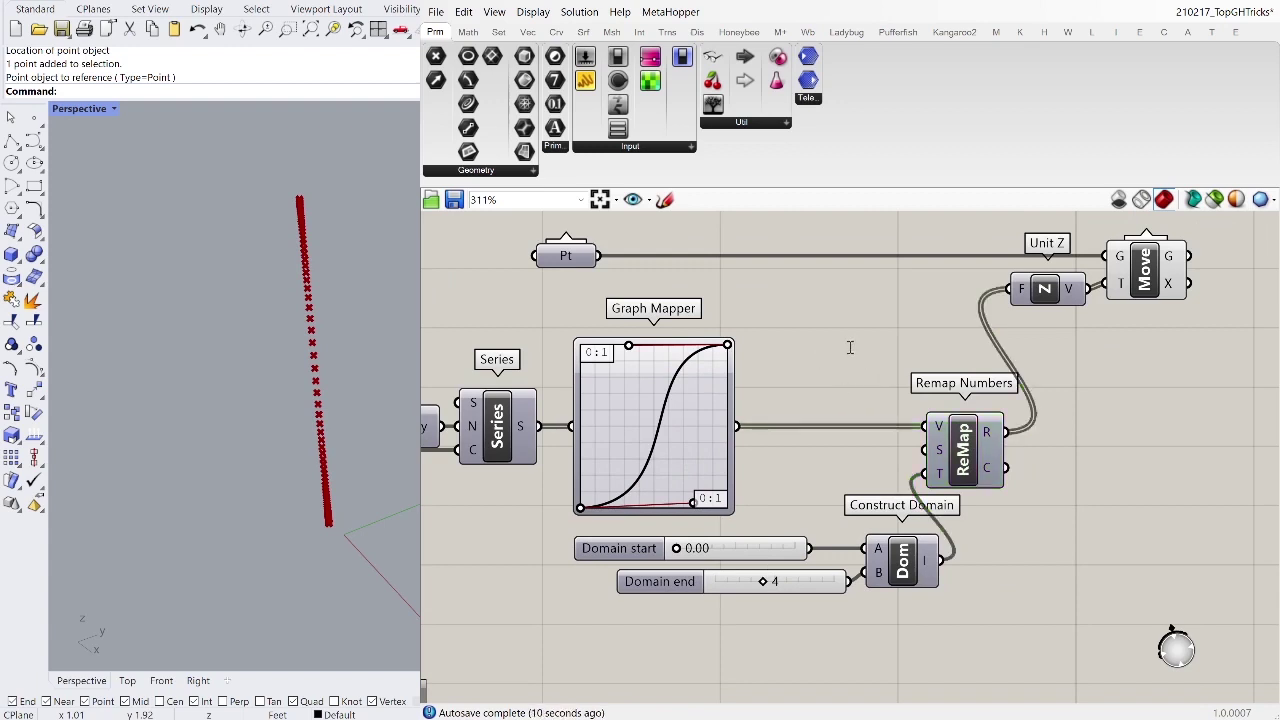
pyautogui.write('//')
pyautogui.press('Return')
pyautogui.moveTo(738, 427); pyautogui.dragTo(752, 345)
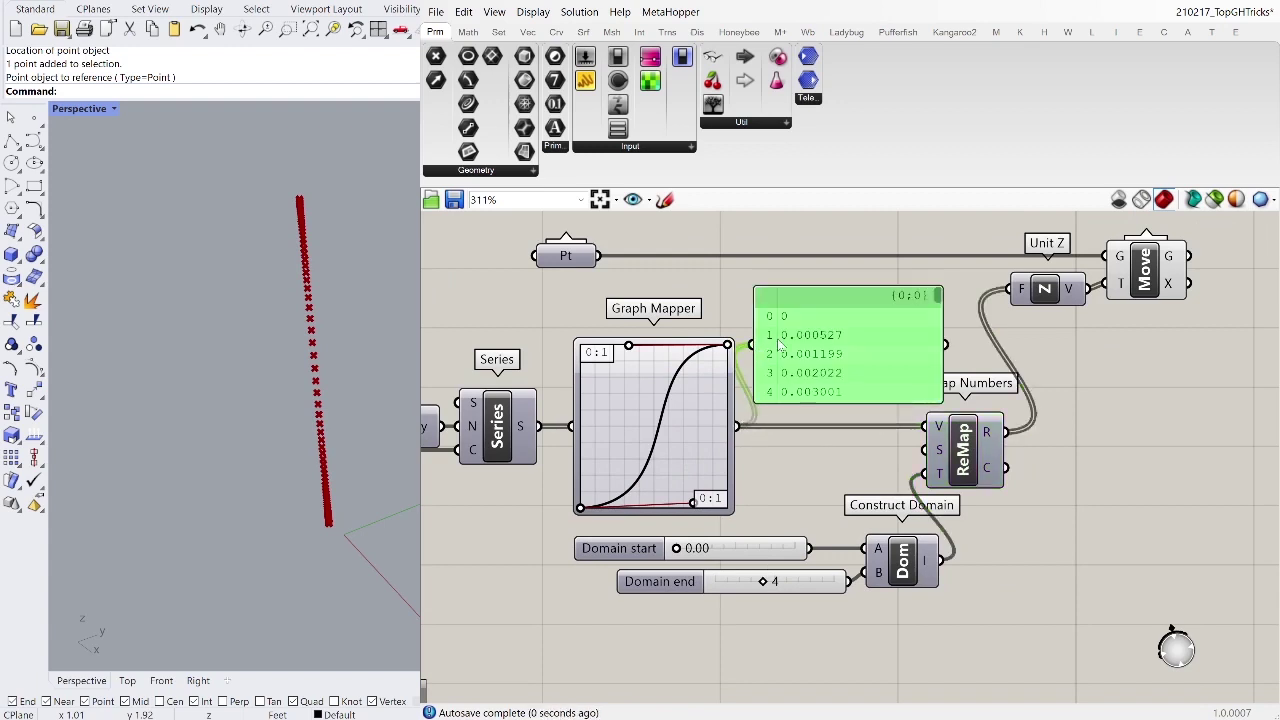
# Step: Duplicate the Graph Mapper's panel, connect the copy to the Remap Numbers output, and shift the original panel away from its wires
pyautogui.keyDown('alt'); pyautogui.moveTo(838, 372); pyautogui.dragTo(1190, 455); pyautogui.keyUp('alt')
pyautogui.moveTo(1006, 432); pyautogui.dragTo(1115, 442)
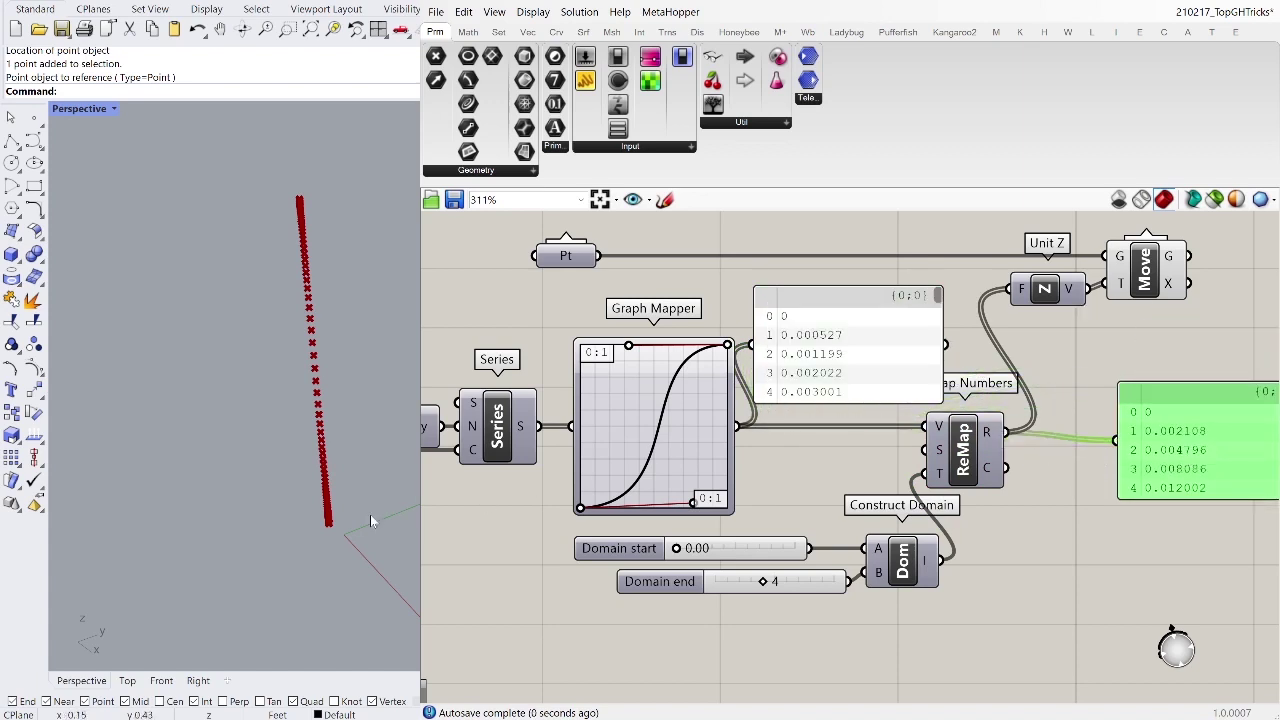
pyautogui.moveTo(888, 396); pyautogui.dragTo(822, 364)
# Step: Feed the Graph Mapper's output straight into Unit Z to compare the point spread, and reconnect the Remap Numbers output in its place
pyautogui.moveTo(738, 427); pyautogui.dragTo(1012, 290)
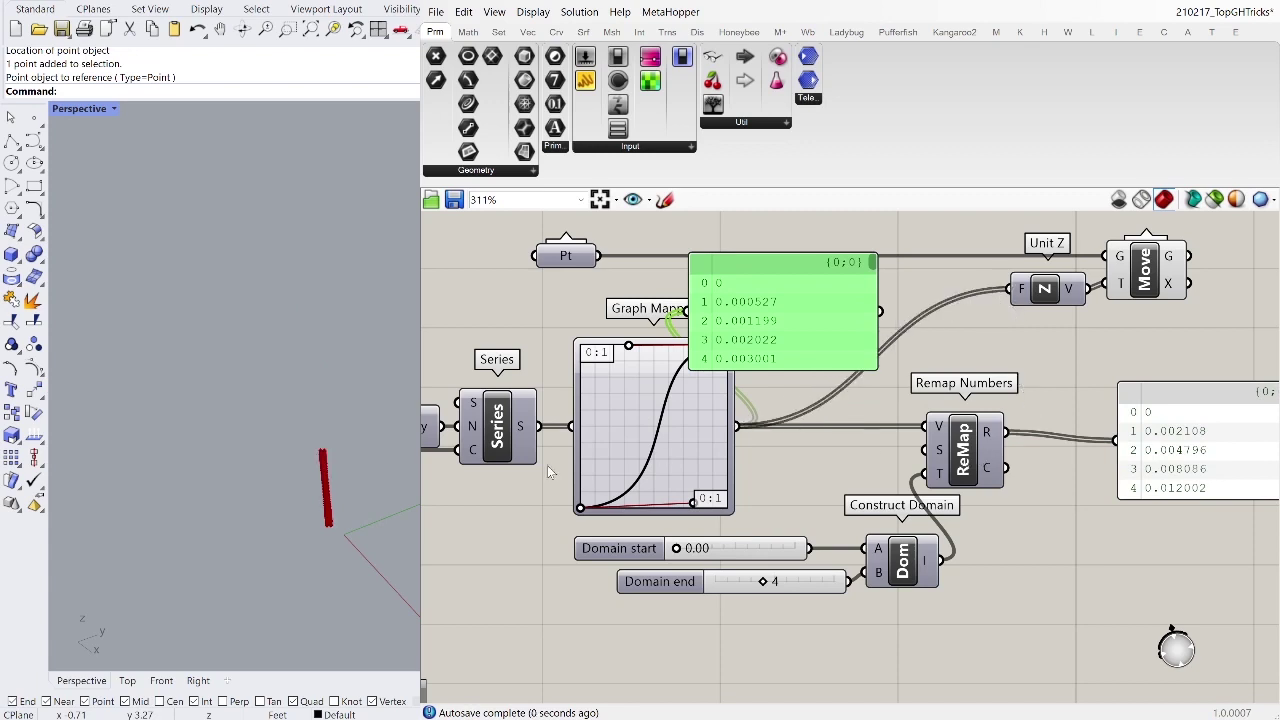
pyautogui.scroll(3, 283, 489)
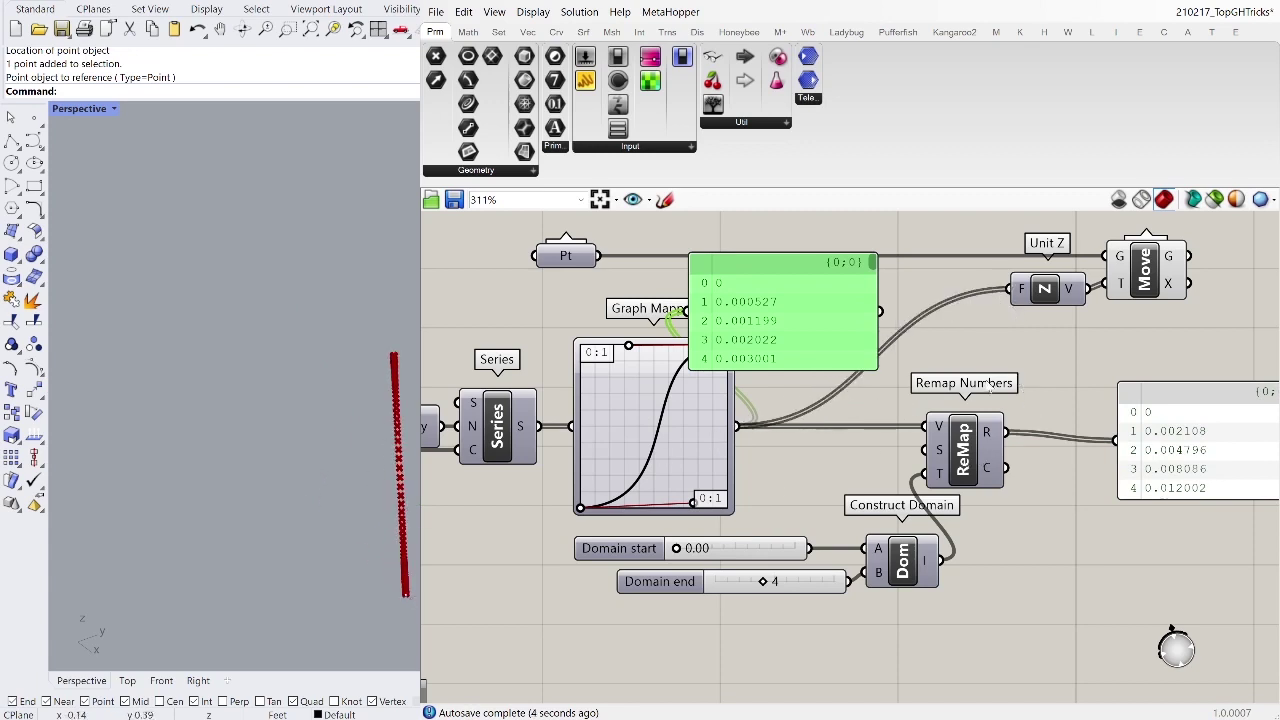
pyautogui.moveTo(1009, 432); pyautogui.dragTo(1021, 289)
# Step: Move the Graph Mapper's panel off the graph so the whole curve is uncovered
pyautogui.moveTo(848, 364); pyautogui.dragTo(750, 362, button='right')
pyautogui.moveTo(695, 317); pyautogui.dragTo(784, 345)
pyautogui.scroll(1, 577, 553)
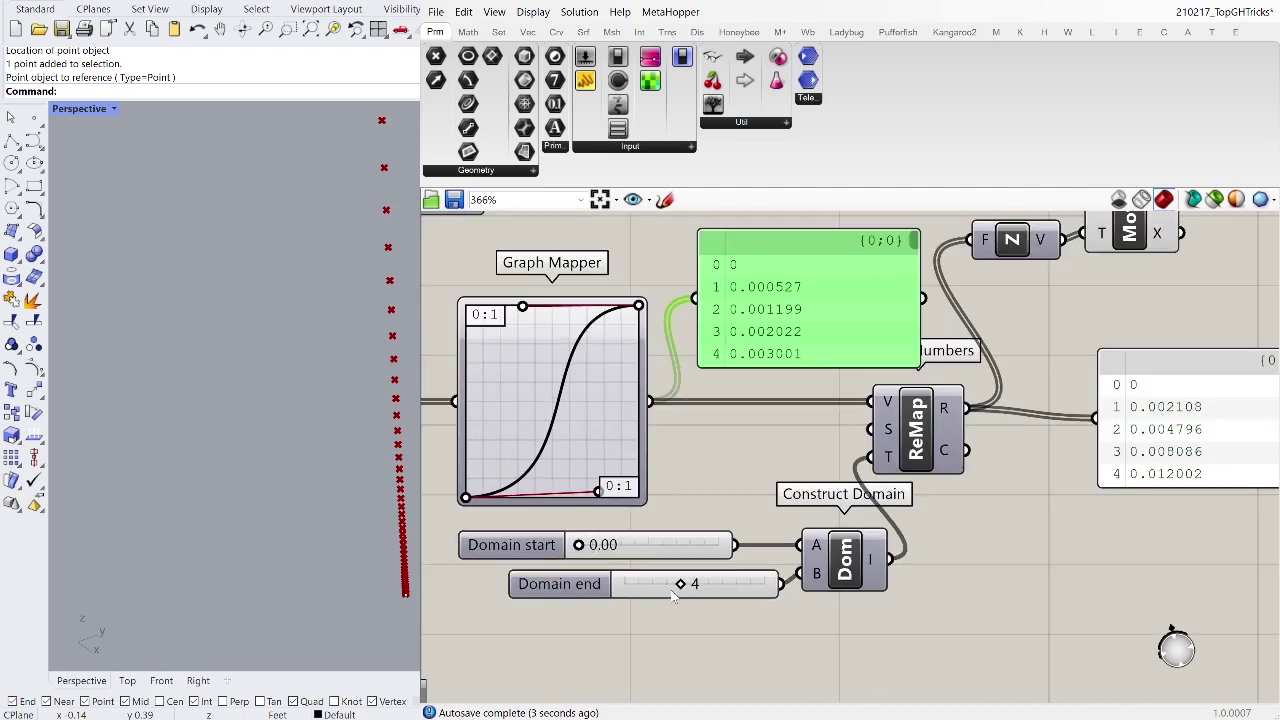
# Step: Set the Domain end slider to 8 and the Domain start slider to 0.50, and check the shifted points and remapped values
pyautogui.moveTo(678, 586); pyautogui.dragTo(738, 587)
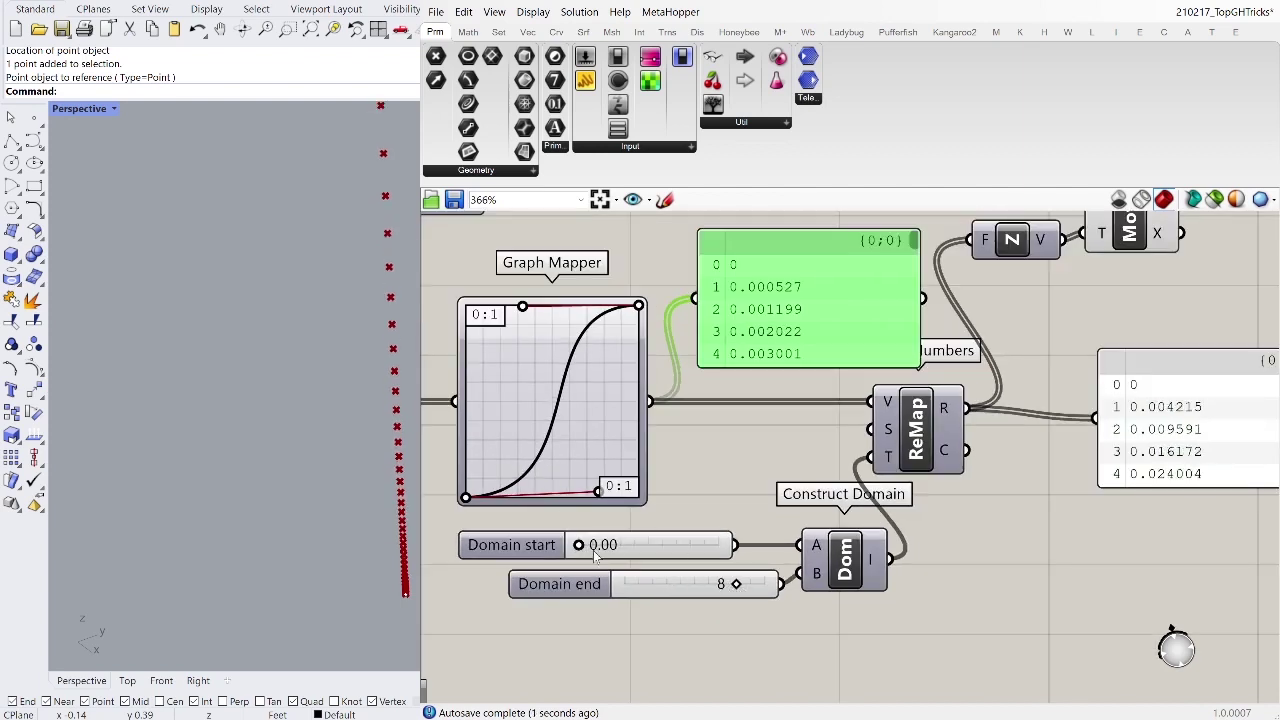
pyautogui.moveTo(578, 545); pyautogui.dragTo(655, 556)
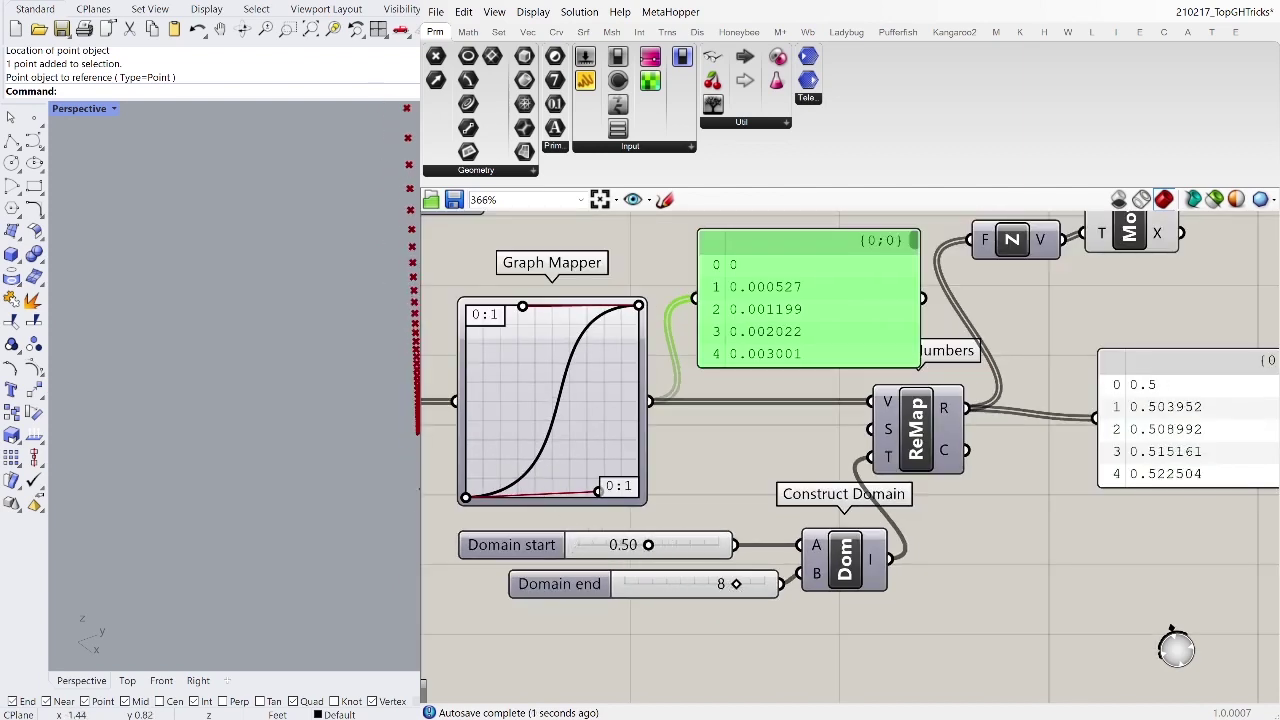
pyautogui.keyDown('shift'); pyautogui.moveTo(300, 300); pyautogui.dragTo(340, 560, button='right'); pyautogui.keyUp('shift')
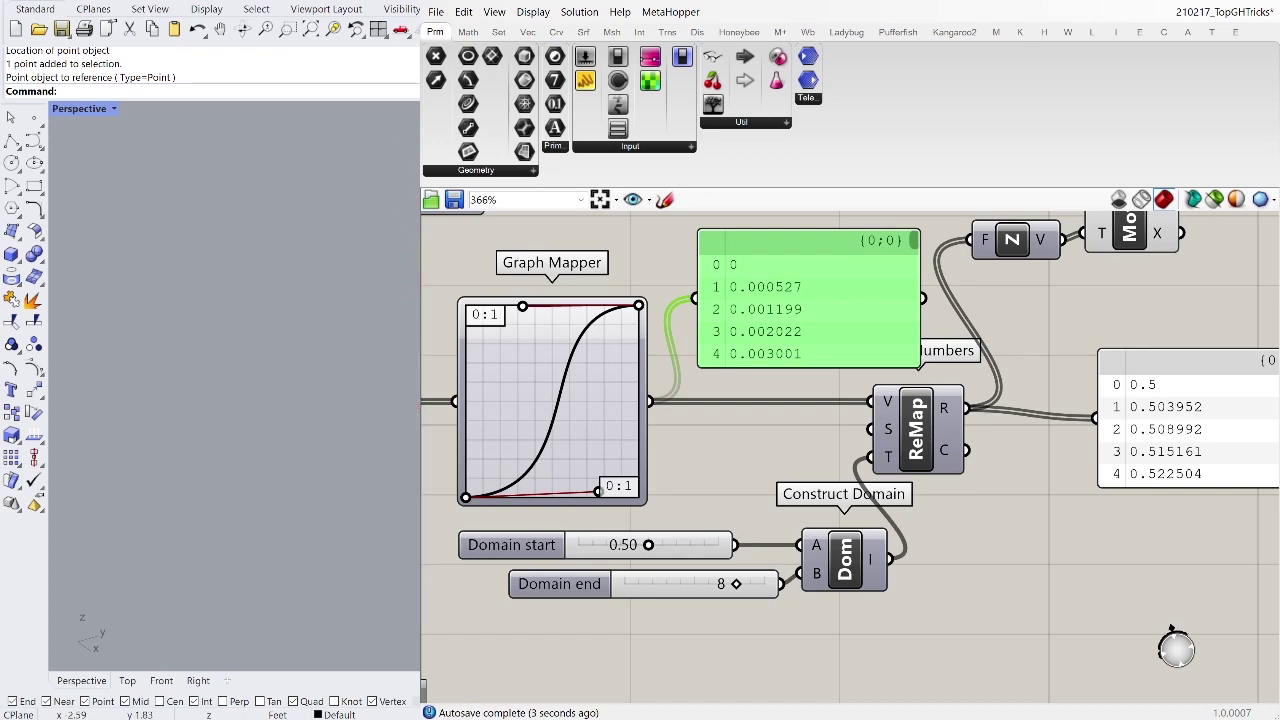
pyautogui.moveTo(921, 563); pyautogui.dragTo(727, 567, button='right')
pyautogui.moveTo(1121, 366)
pyautogui.mouseDown()
pyautogui.moveTo(1128, 493)
pyautogui.moveTo(1123, 358)
pyautogui.mouseUp()
pyautogui.scroll(-3, 1047, 462)
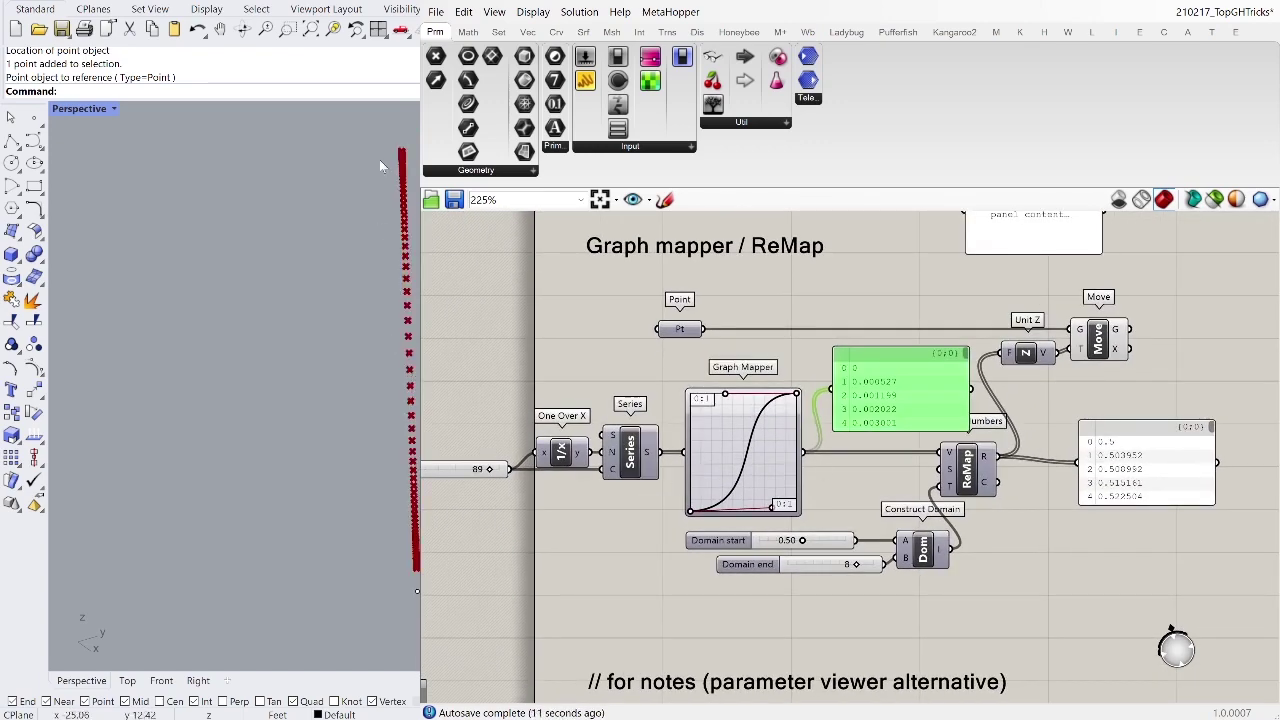
# Step: Change the Graph Mapper's curve to a parabola and raise its grip slightly to adjust the point spacing
pyautogui.scroll(3, 839, 478)
pyautogui.click(697, 460)
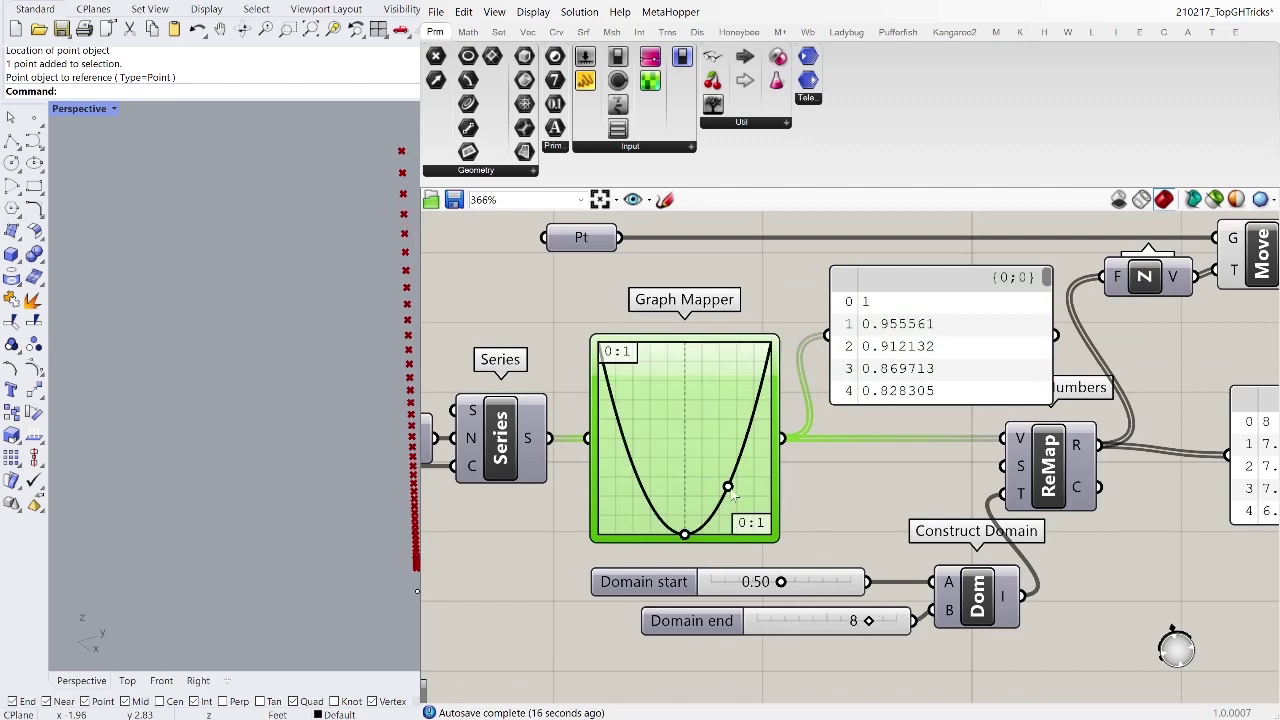
pyautogui.moveTo(735, 496)
pyautogui.mouseDown()
pyautogui.moveTo(710, 500)
pyautogui.moveTo(742, 518)
pyautogui.moveTo(728, 484)
pyautogui.mouseUp()
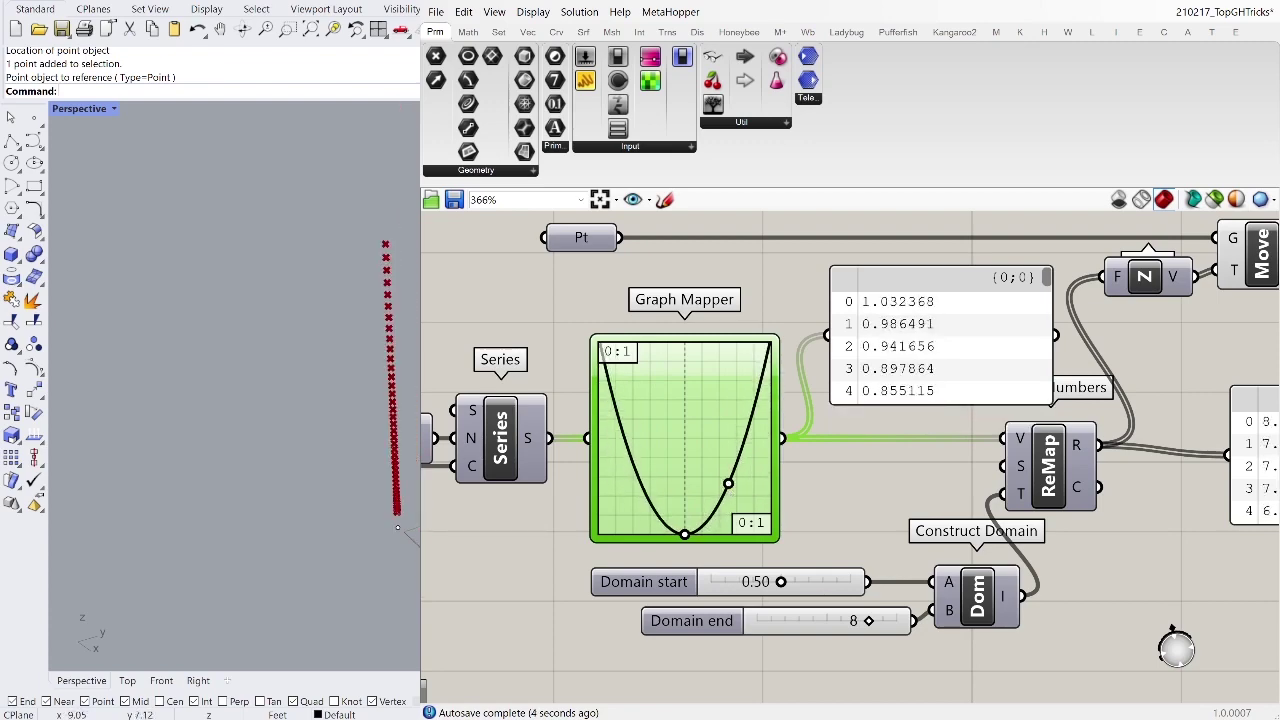
pyautogui.scroll(2, 989, 609)
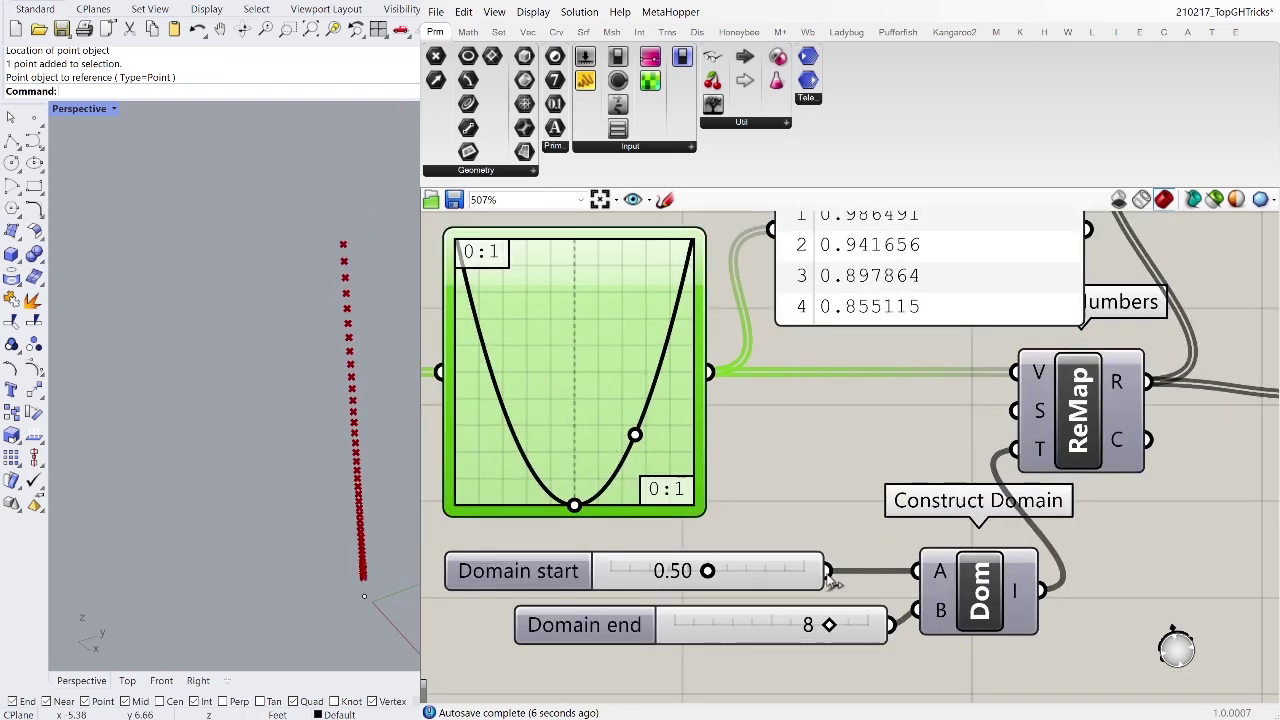
# Step: Select all components of the Graph mapper / ReMap example and turn off their preview
pyautogui.scroll(-3, 802, 476)
pyautogui.moveTo(802, 476); pyautogui.dragTo(704, 534, button='right')
pyautogui.click(1053, 313)
pyautogui.scroll(-4, 1050, 340)
pyautogui.moveTo(1204, 290); pyautogui.dragTo(600, 508)
pyautogui.scroll(2, 873, 465)
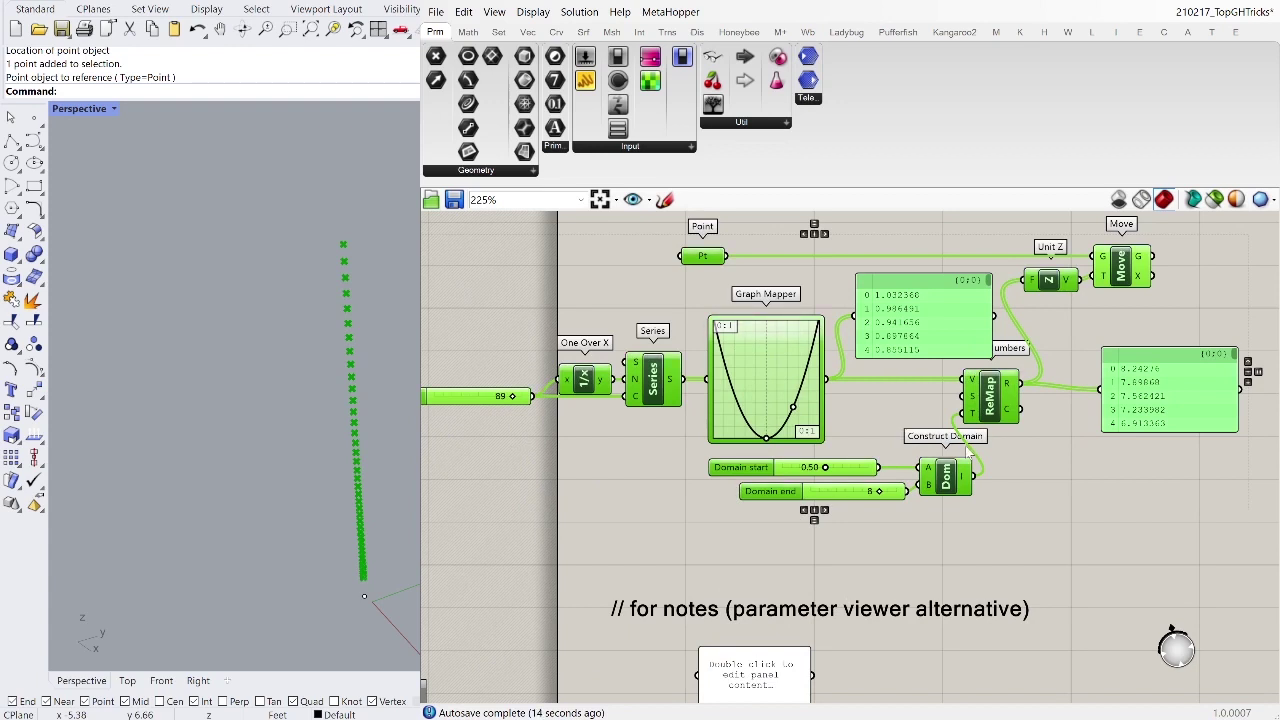
pyautogui.click(1033, 474)
pyautogui.moveTo(1212, 230); pyautogui.dragTo(466, 550)
pyautogui.click(932, 372)
pyautogui.moveTo(1218, 248); pyautogui.dragTo(516, 560)
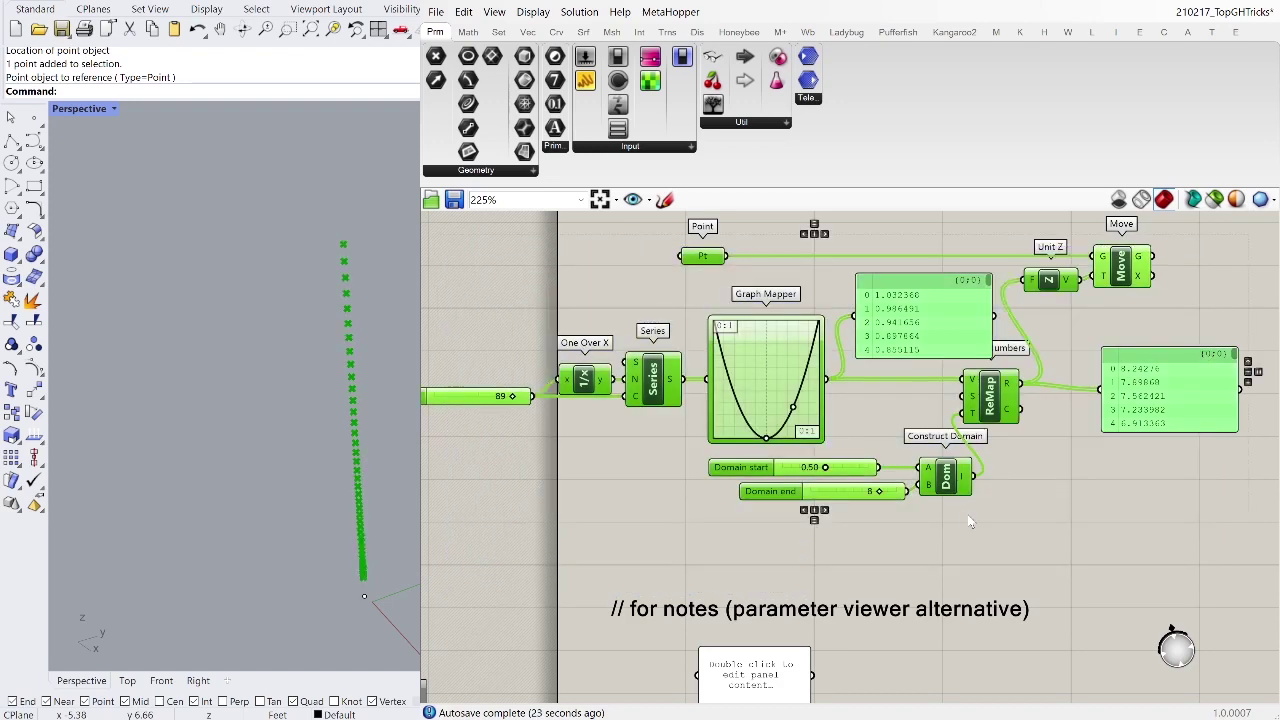
pyautogui.hotkey('ctrl', 'q')
pyautogui.click(1027, 535)
# Step: Create a blank panel beside the existing one under the notes heading, and delete it again
pyautogui.moveTo(871, 560); pyautogui.dragTo(817, 426, button='right')
pyautogui.scroll(-2, 732, 554)
pyautogui.scroll(3, 733, 560)
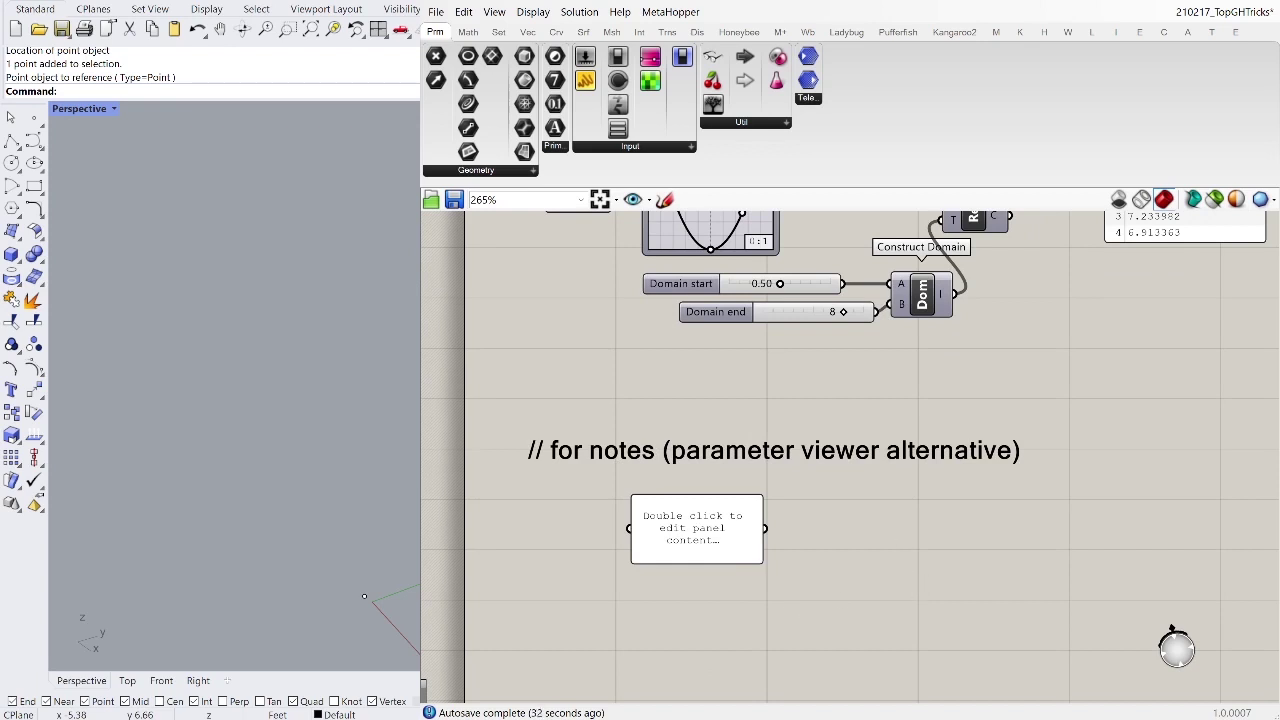
pyautogui.press('Return')
pyautogui.moveTo(926, 591); pyautogui.dragTo(887, 538)
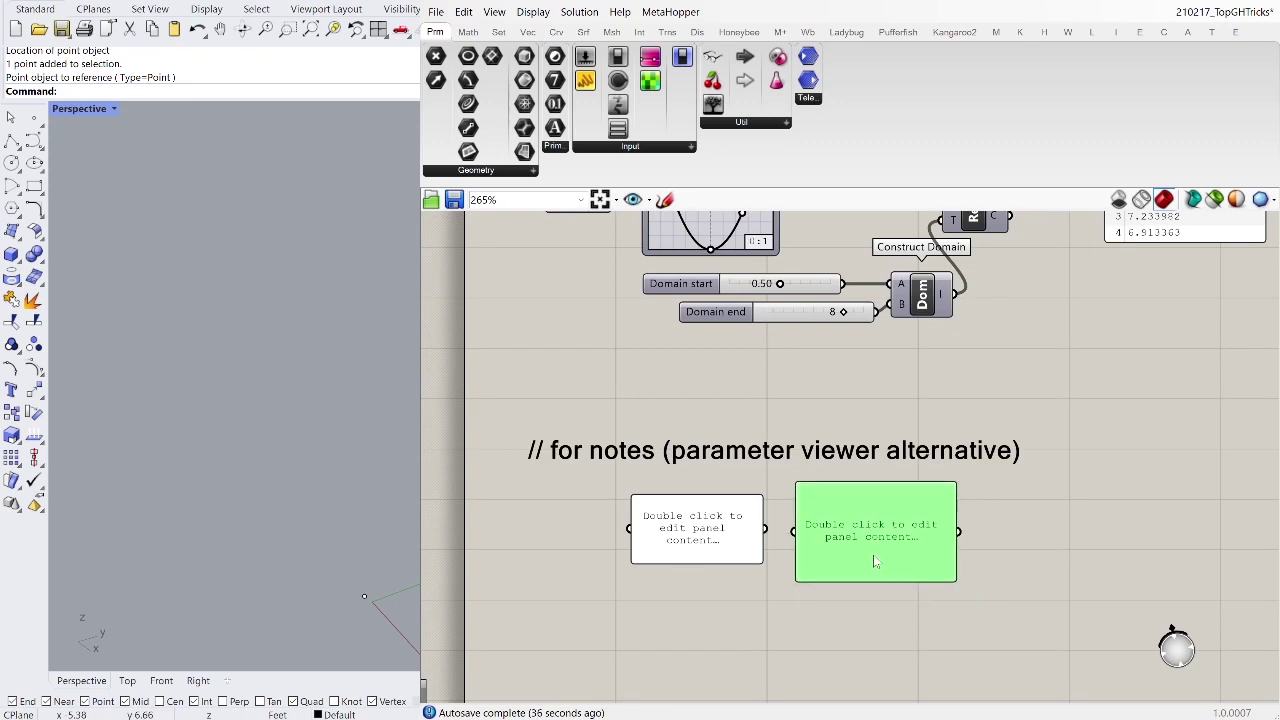
pyautogui.scroll(-3, 861, 541)
pyautogui.scroll(5, 844, 544)
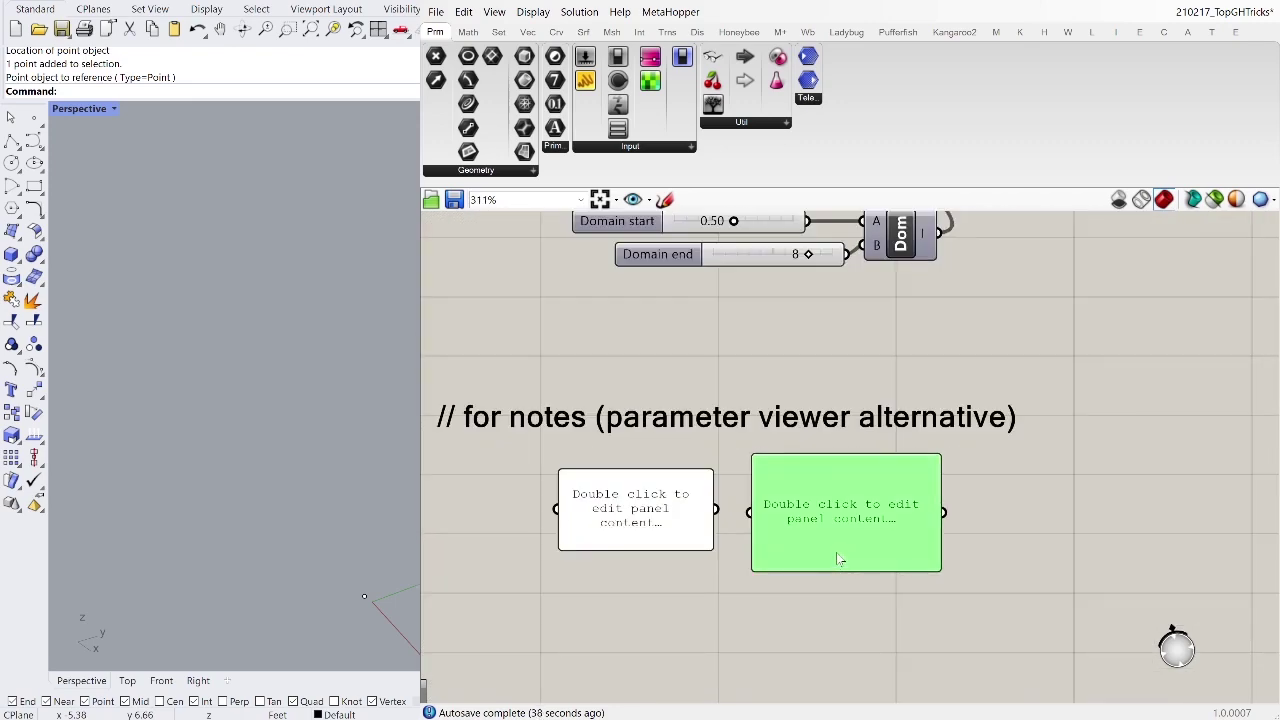
pyautogui.press('Delete')
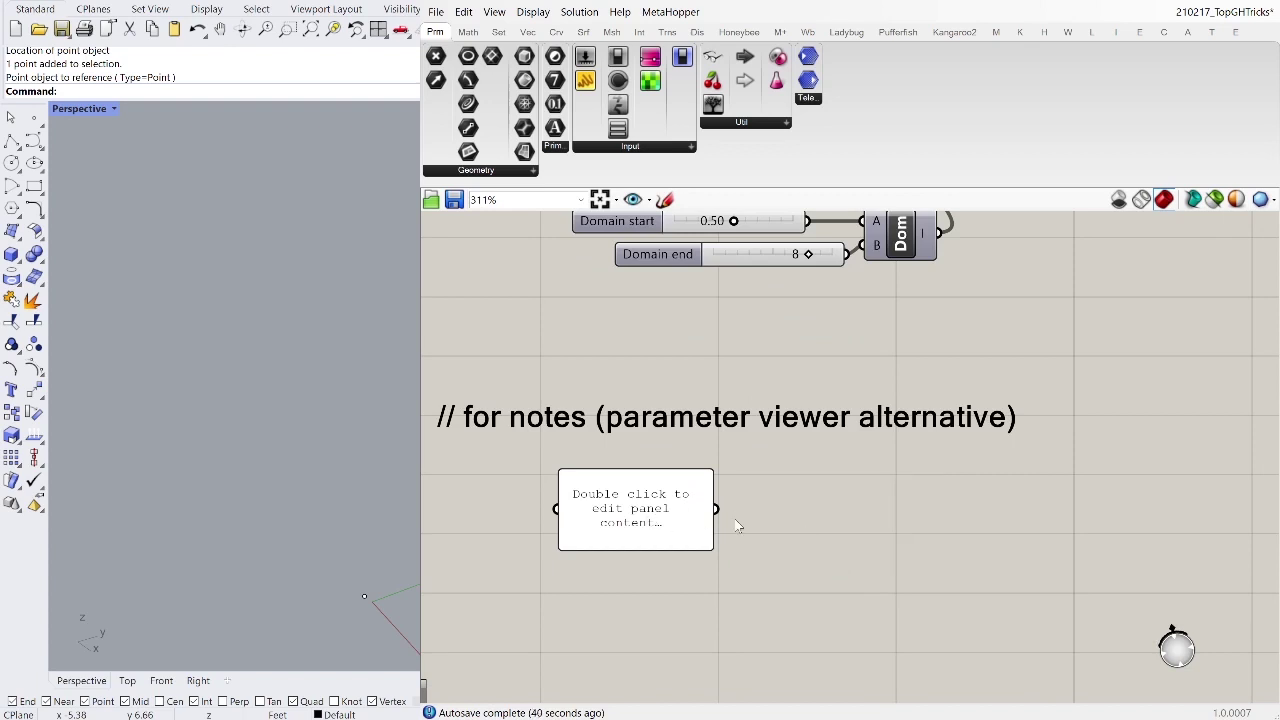
# Step: Create a blank panel with the // shortcut and place it beside the existing notes panel
pyautogui.doubleClick(806, 530)
pyautogui.write('//')
pyautogui.press('Return')
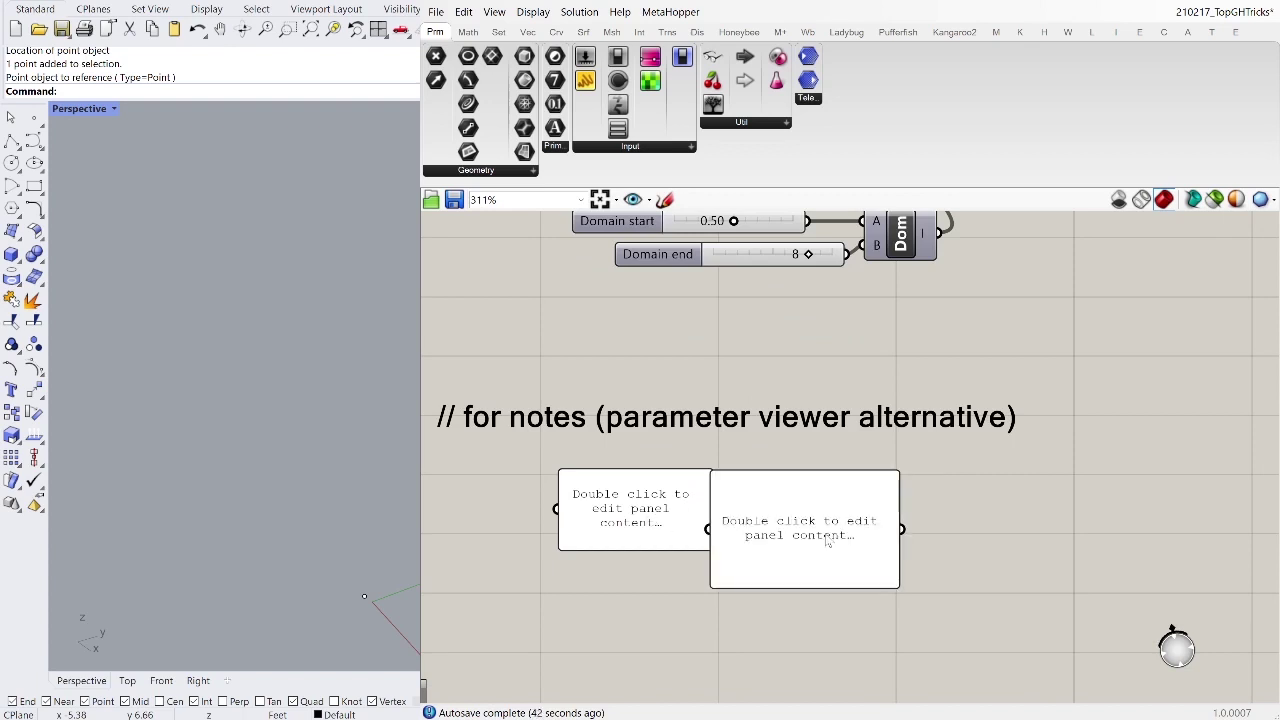
pyautogui.moveTo(827, 541); pyautogui.dragTo(862, 522)
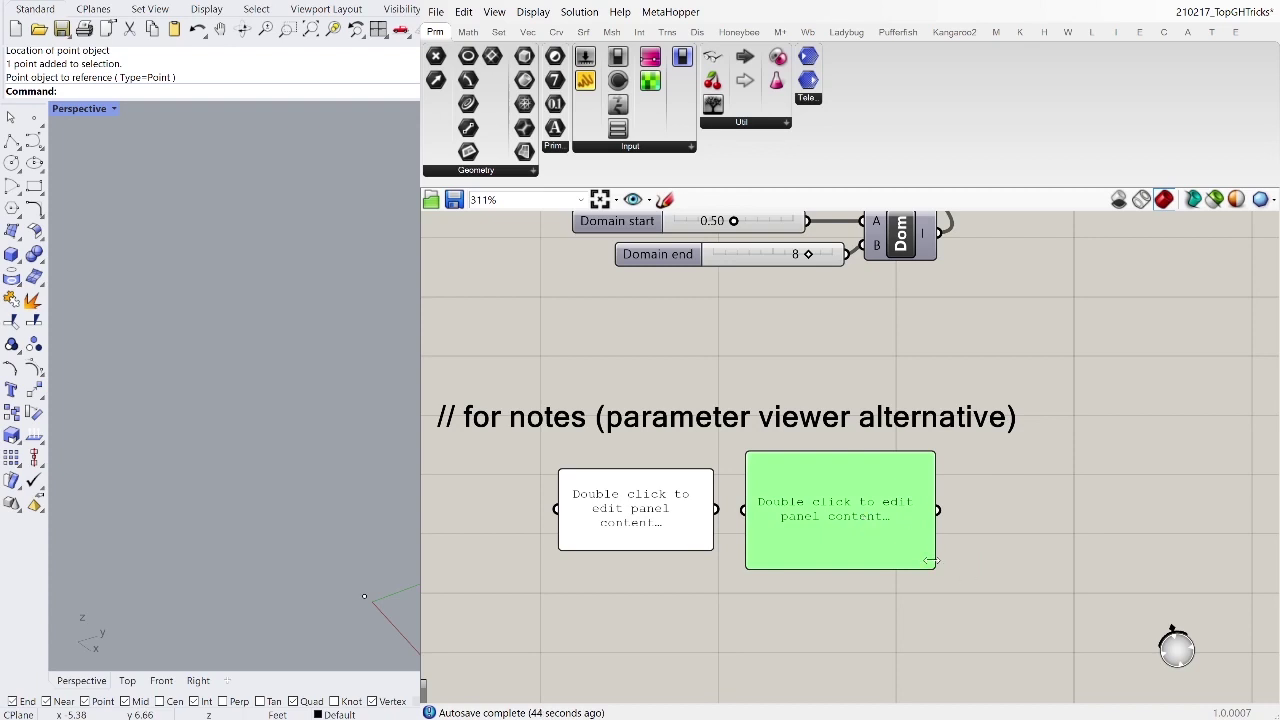
# Step: Create a small panel containing 1.0 and align it beside the blank panels
pyautogui.moveTo(995, 541); pyautogui.dragTo(943, 540, button='right')
pyautogui.click(944, 533)
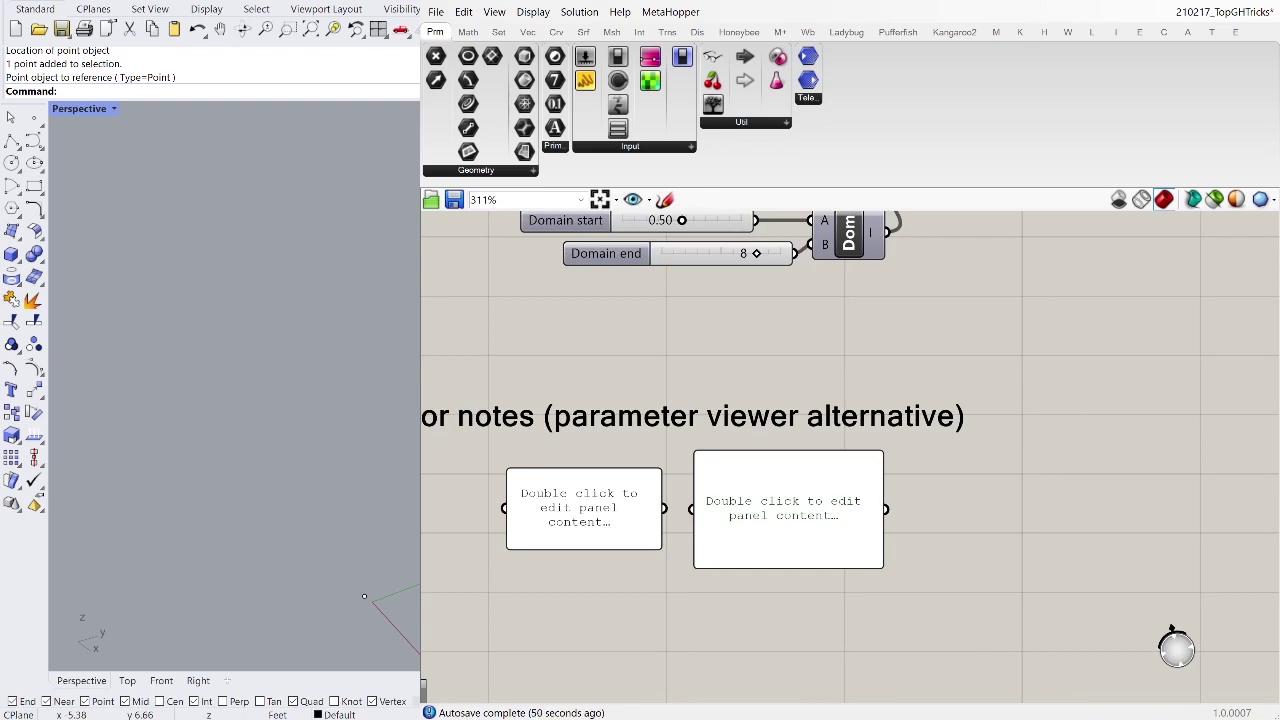
pyautogui.press('Return')
pyautogui.moveTo(950, 535); pyautogui.dragTo(949, 517)
pyautogui.click(1046, 540)
pyautogui.moveTo(1053, 518); pyautogui.dragTo(945, 513, button='right')
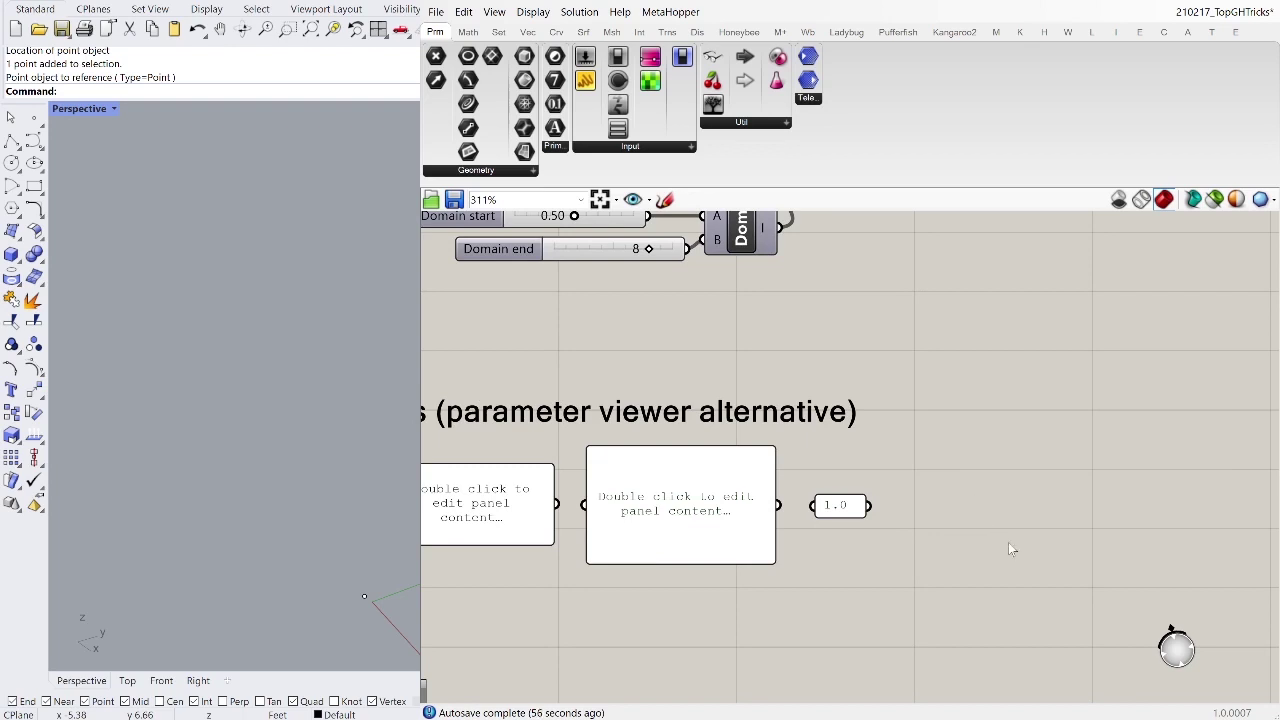
pyautogui.scroll(-4, 946, 542)
pyautogui.scroll(4, 940, 525)
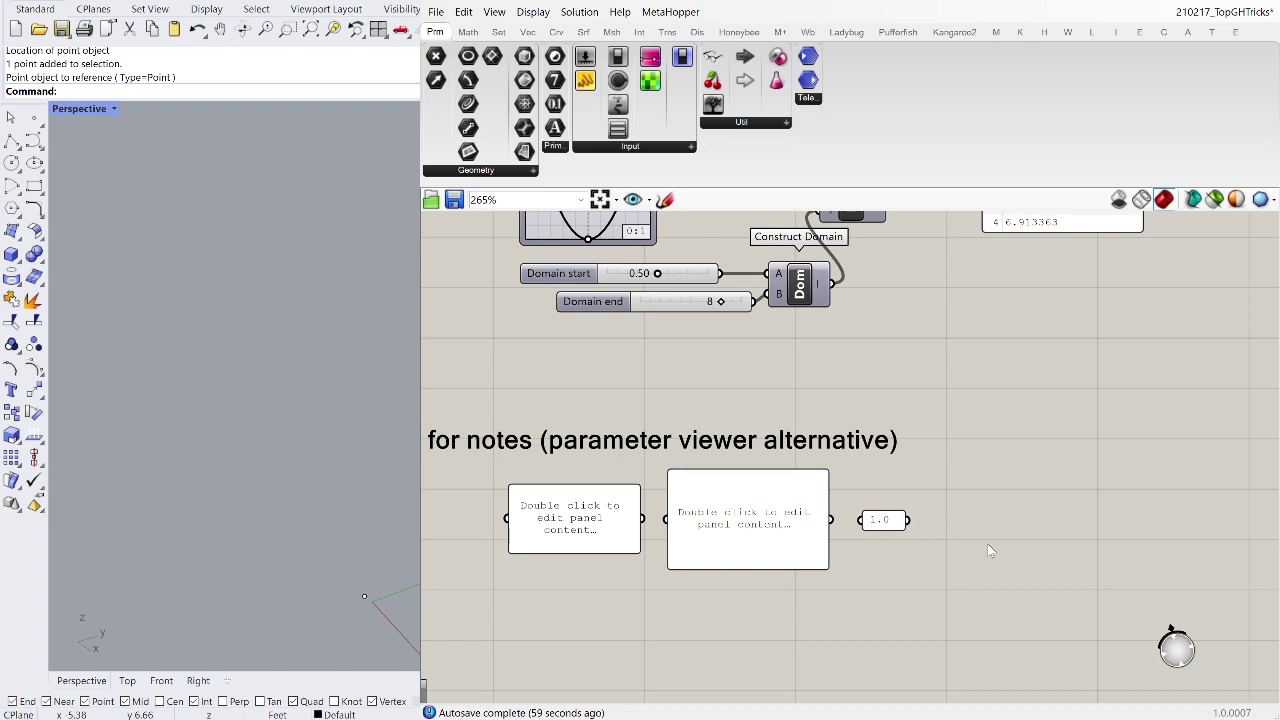